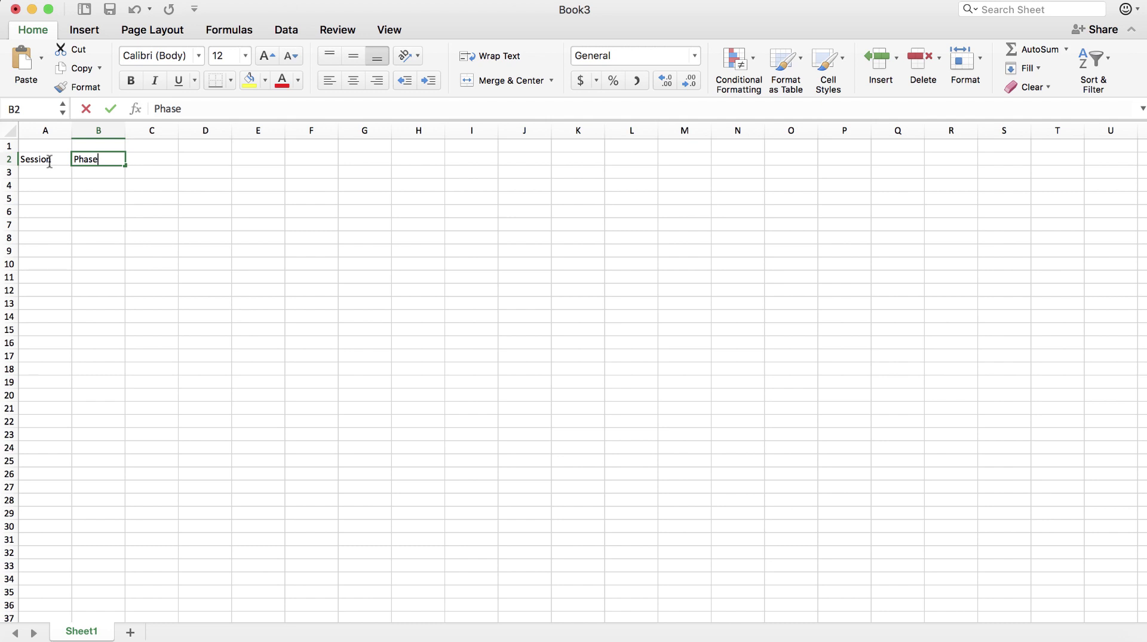
Step: Add the column heading DV in C2 and enter the title Participant 1 in B1
key(Tab)
text(DV)
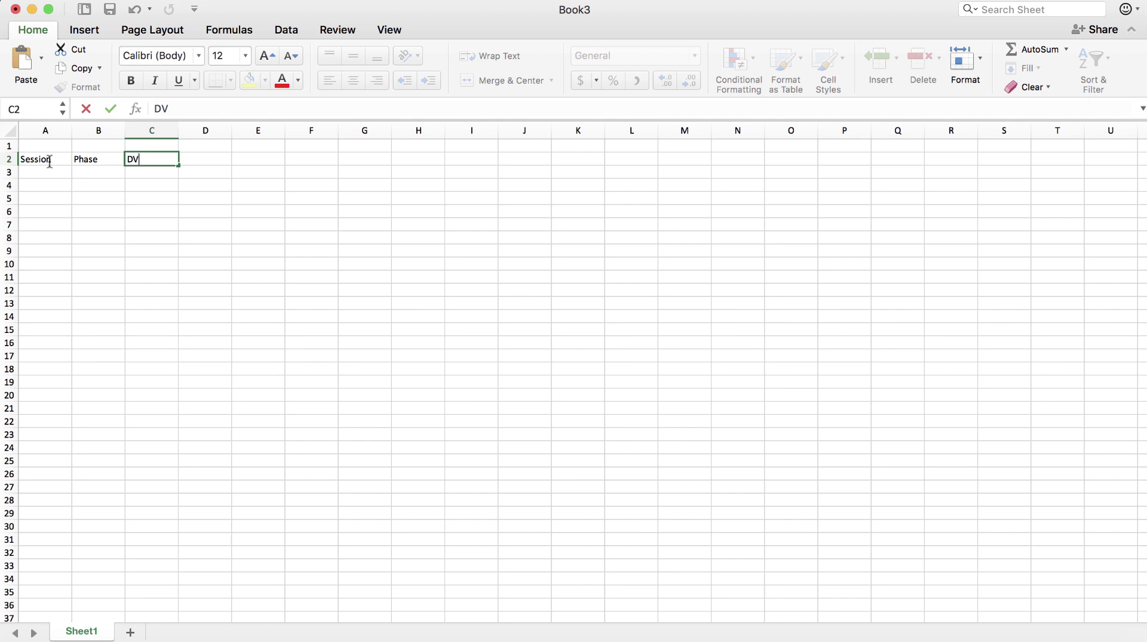
click(92, 145)
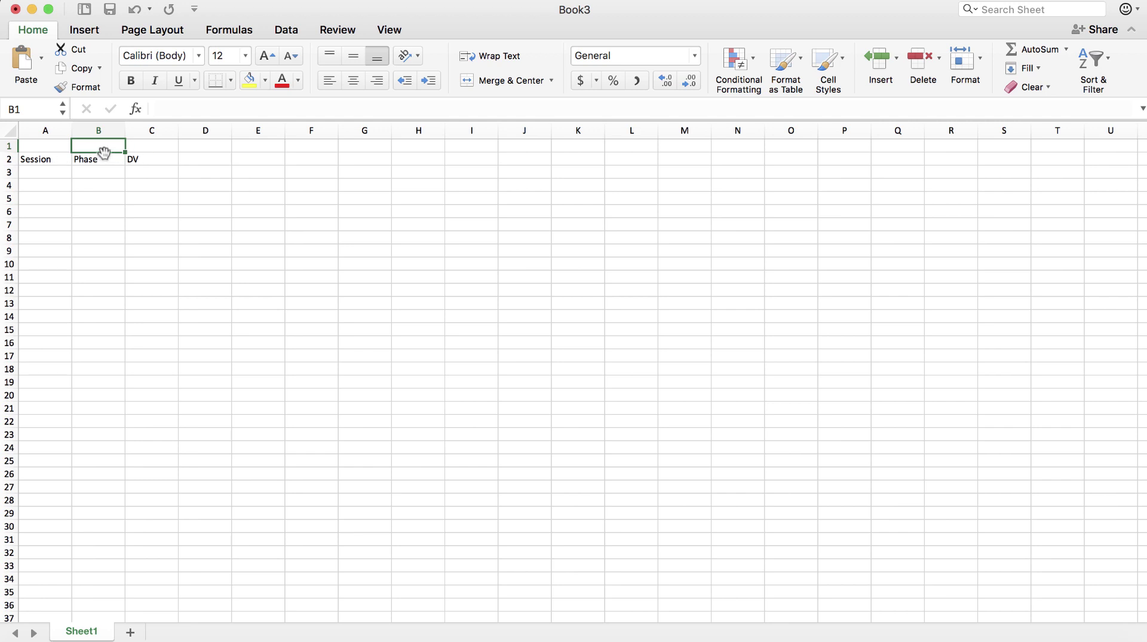
text(Participant 1)
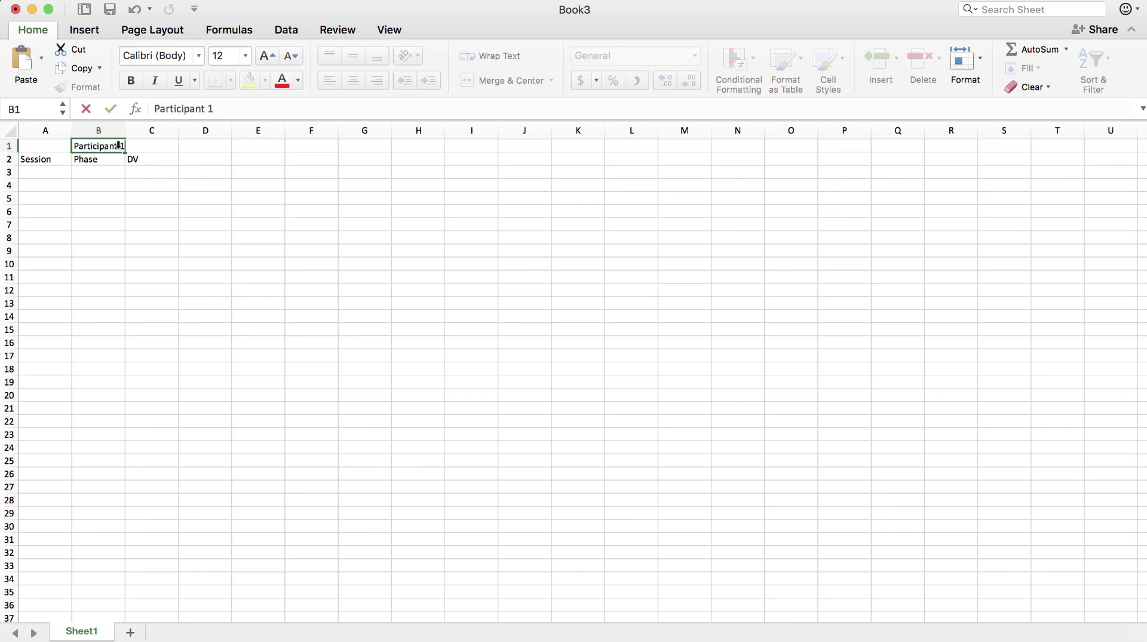
click(64, 183)
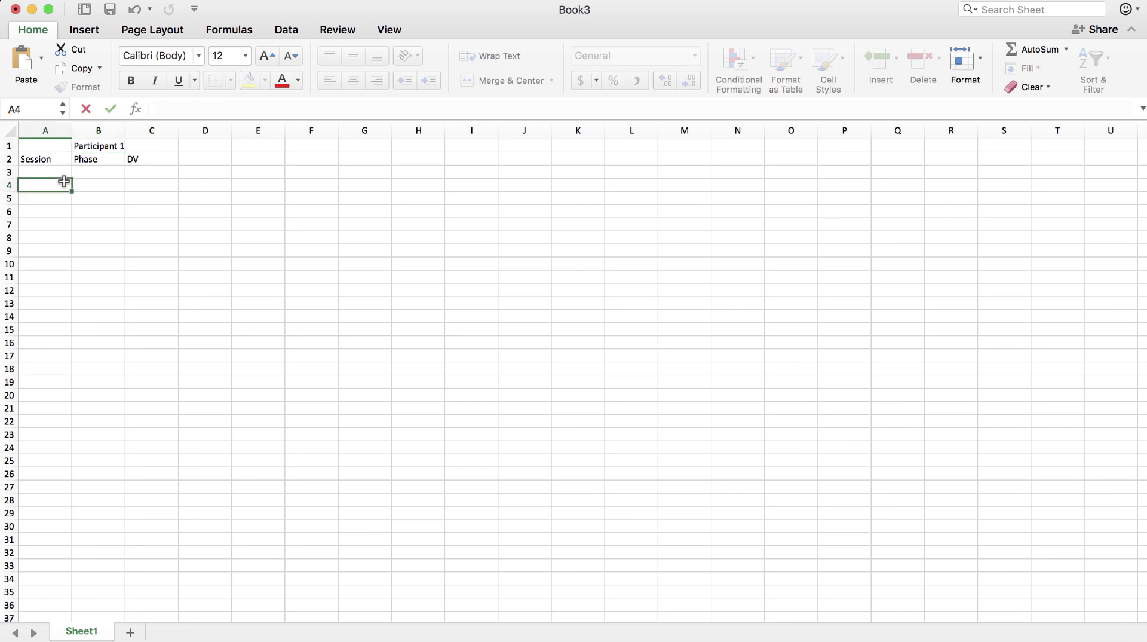
Step: Fill the first participant's title row, A1 to C1, with yellow
drag(51, 145, 153, 137)
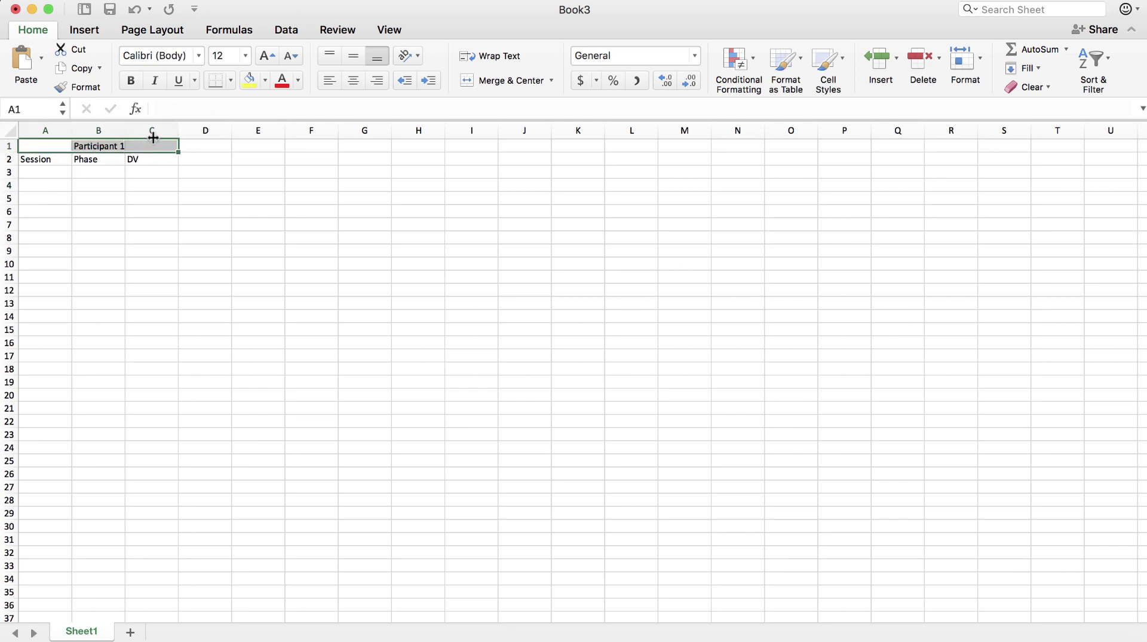
click(250, 80)
click(206, 147)
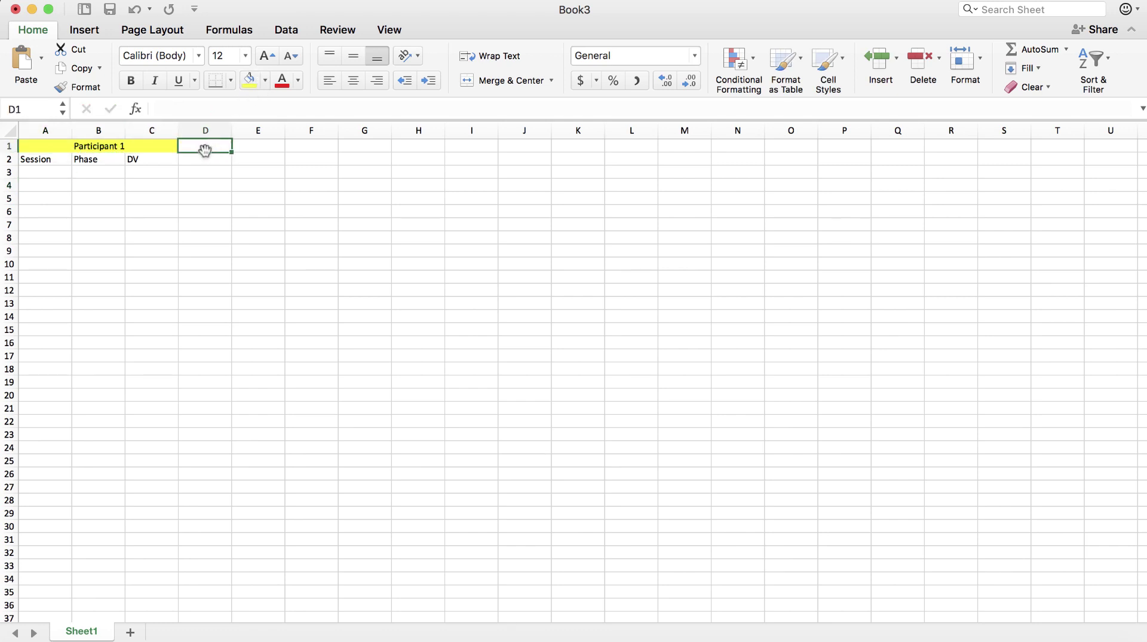
Step: Copy the Participant 1 header block from A1:C2 into D1:F2
click(149, 160)
drag(61, 148, 303, 156)
key(super+c)
click(203, 145)
key(super+v)
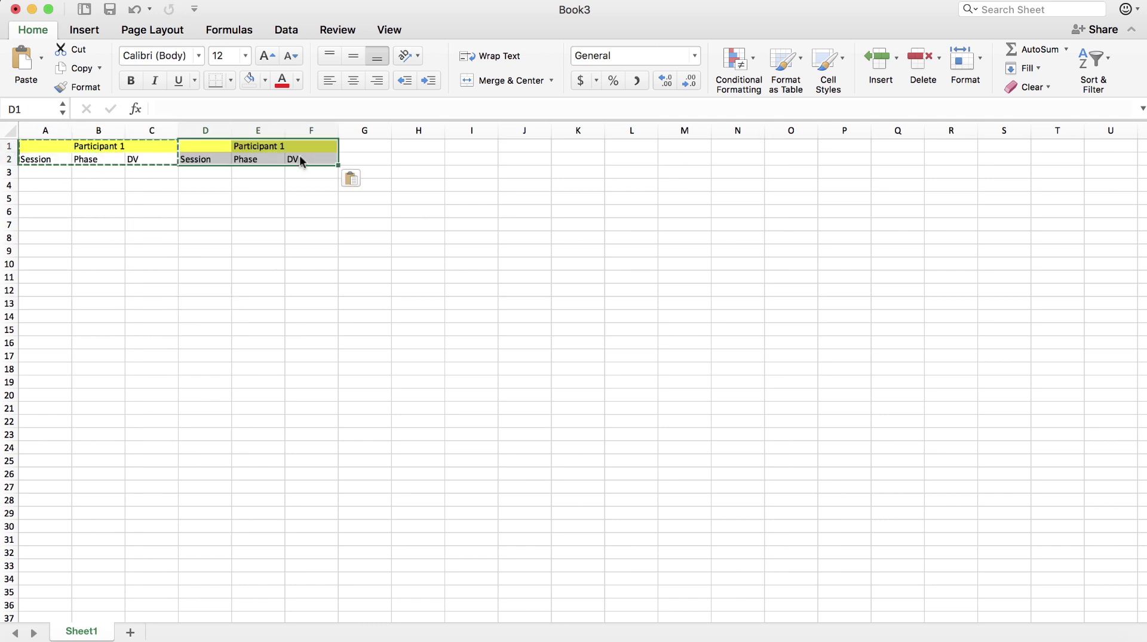
Step: Change the title in E1 to Participant 2 and fill D1:F1 with orange
click(269, 179)
double_click(283, 146)
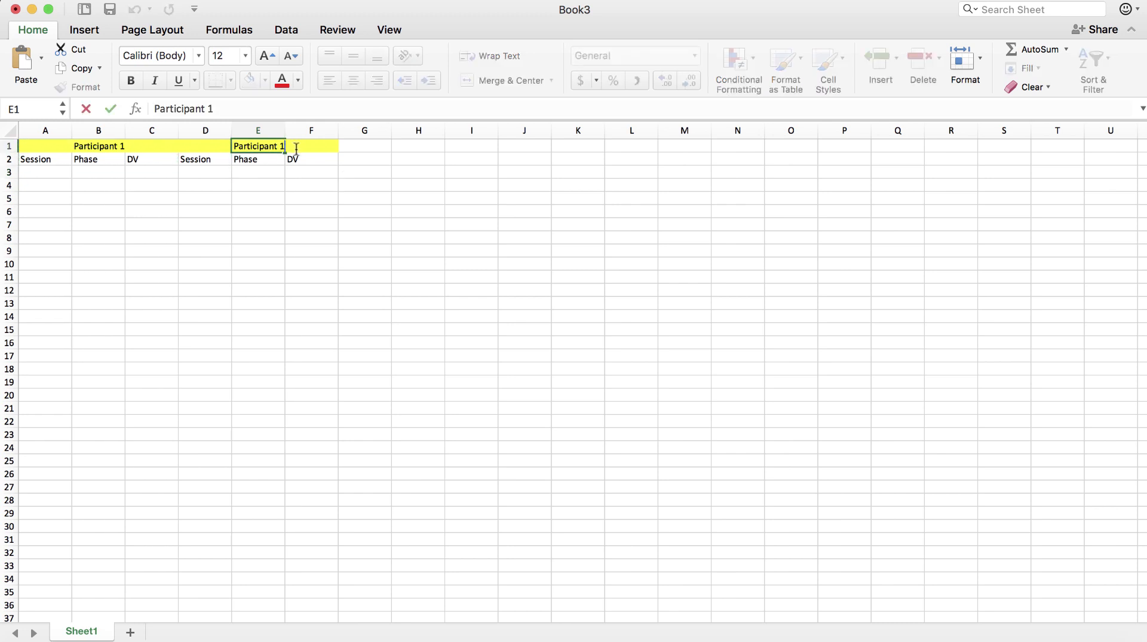
text(2)
drag(315, 146, 204, 146)
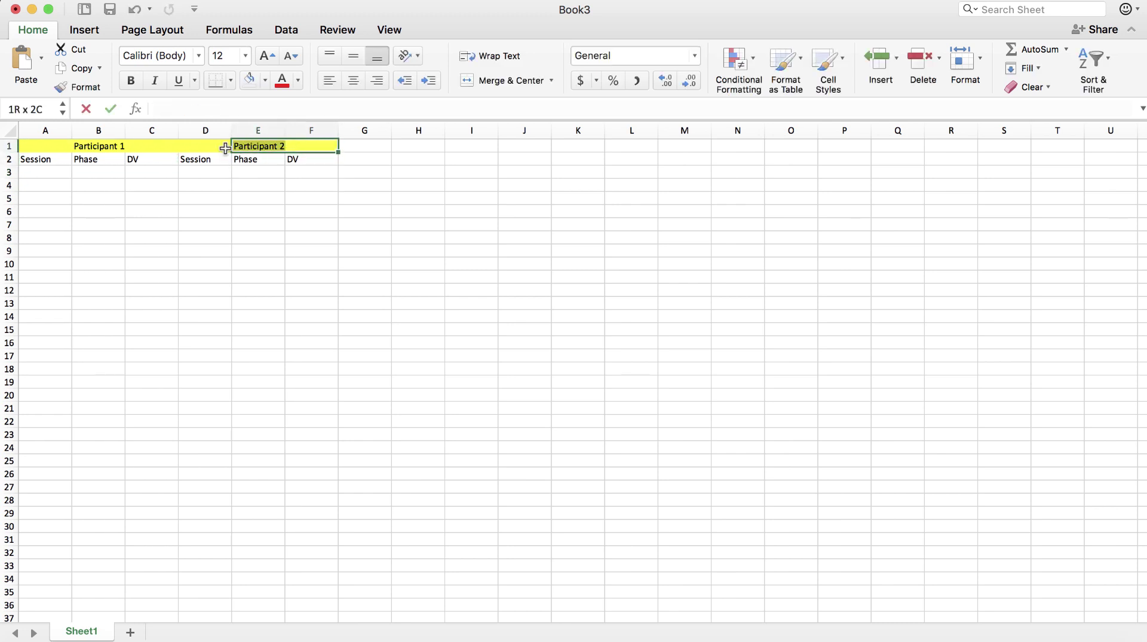
click(265, 80)
click(327, 155)
click(348, 198)
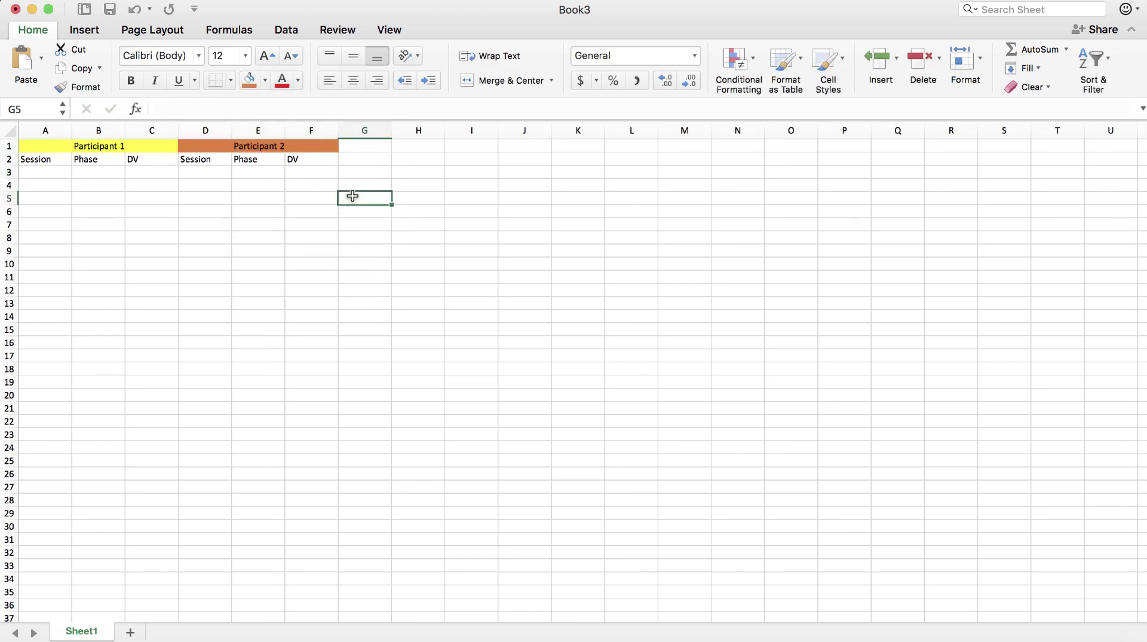
Step: Place another copy of the Participant 1 header block in G1:I2
click(353, 185)
drag(311, 145, 200, 145)
click(360, 144)
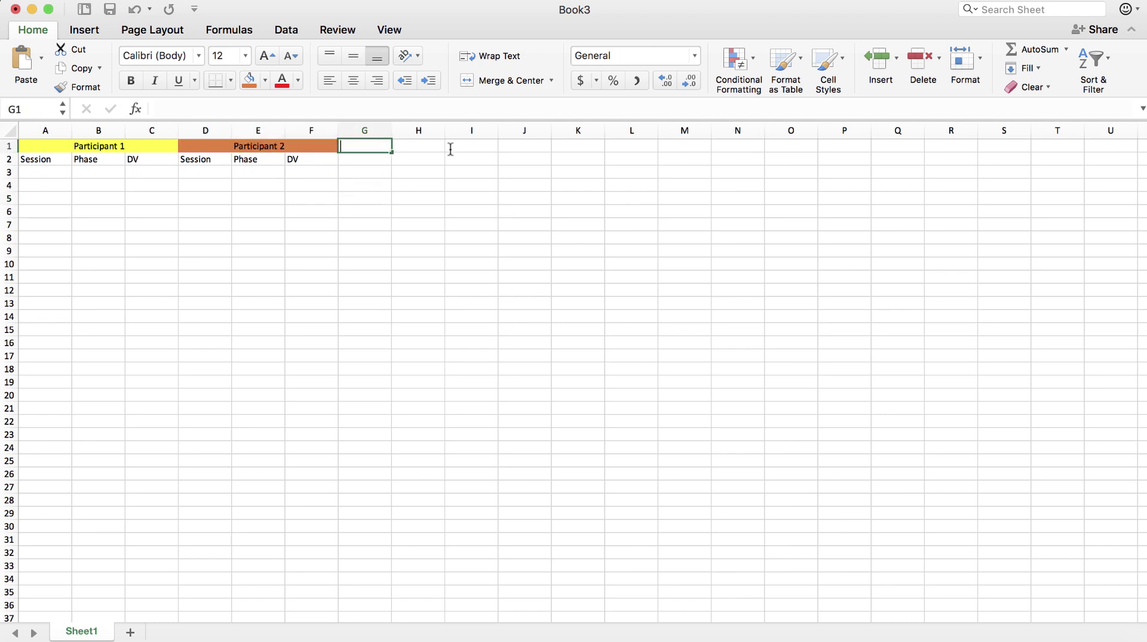
click(469, 159)
drag(378, 149, 463, 159)
key(super+v)
Step: Change the title in H1 to Participant 3 and fill G1:I1 with green
click(403, 144)
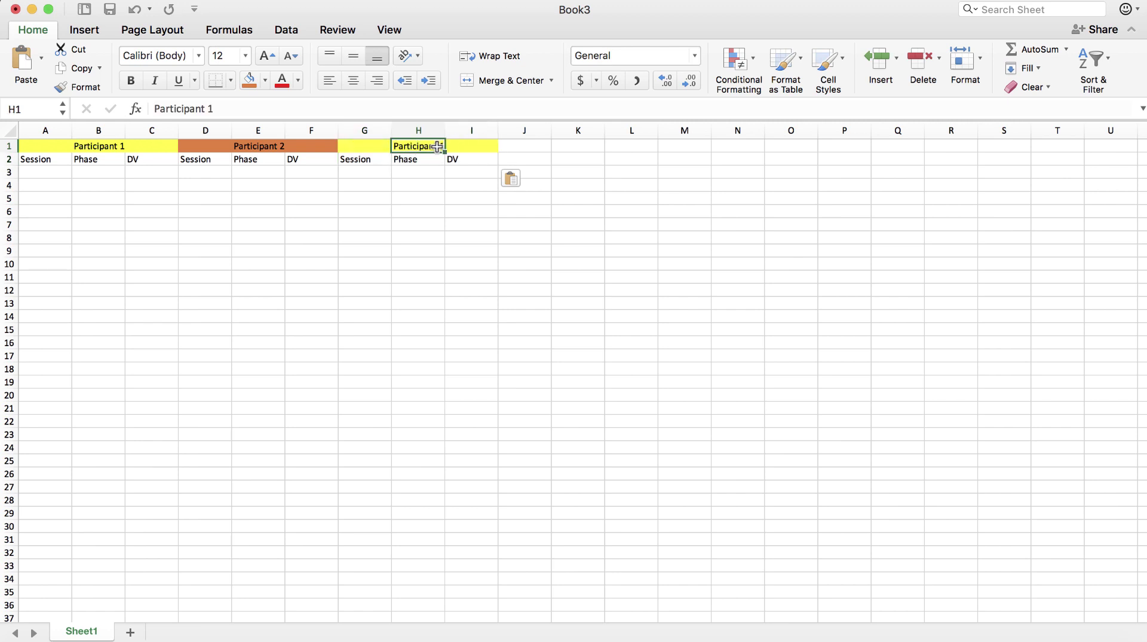
double_click(440, 146)
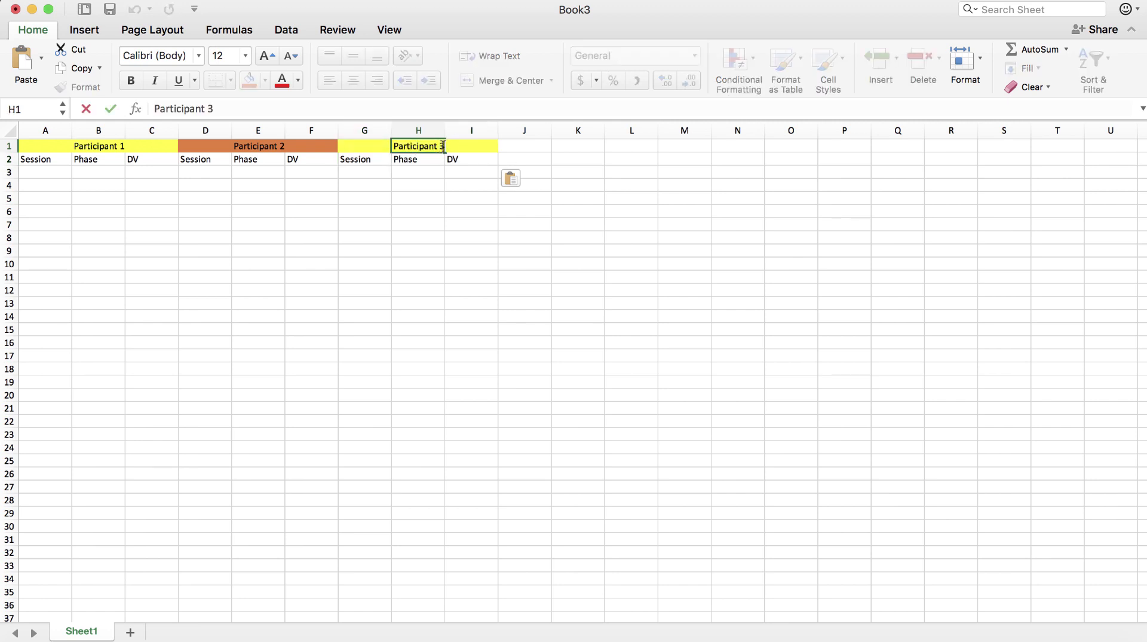
click(420, 196)
drag(472, 146, 364, 150)
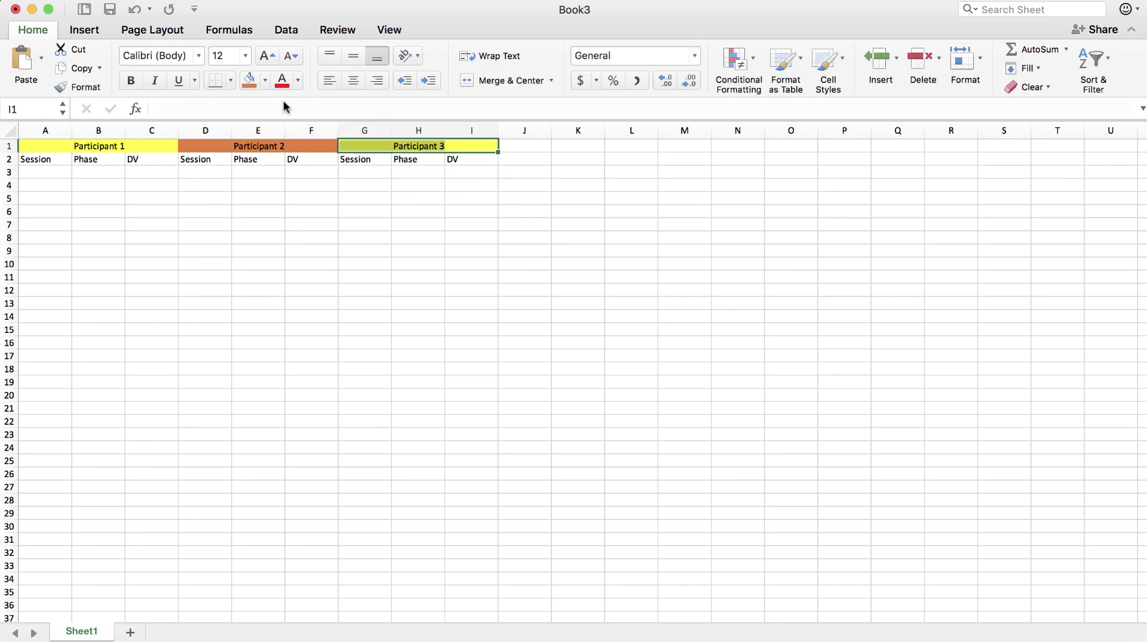
click(265, 80)
click(379, 151)
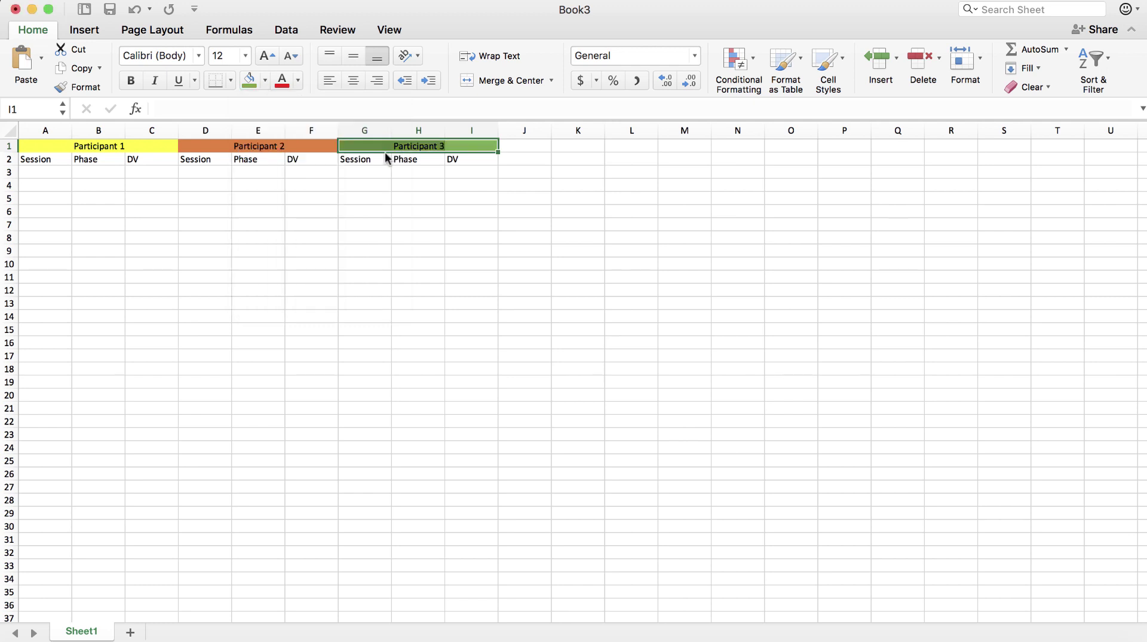
click(382, 227)
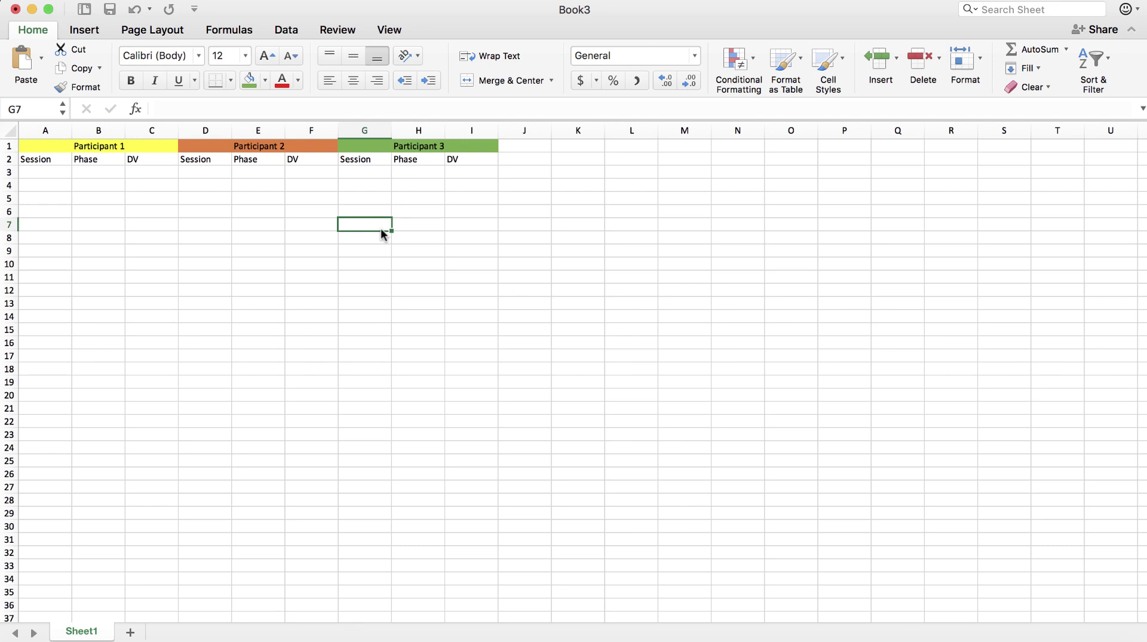
Step: Enter the phase label BL in each of cells B3 to B7 for Participant 1
double_click(110, 175)
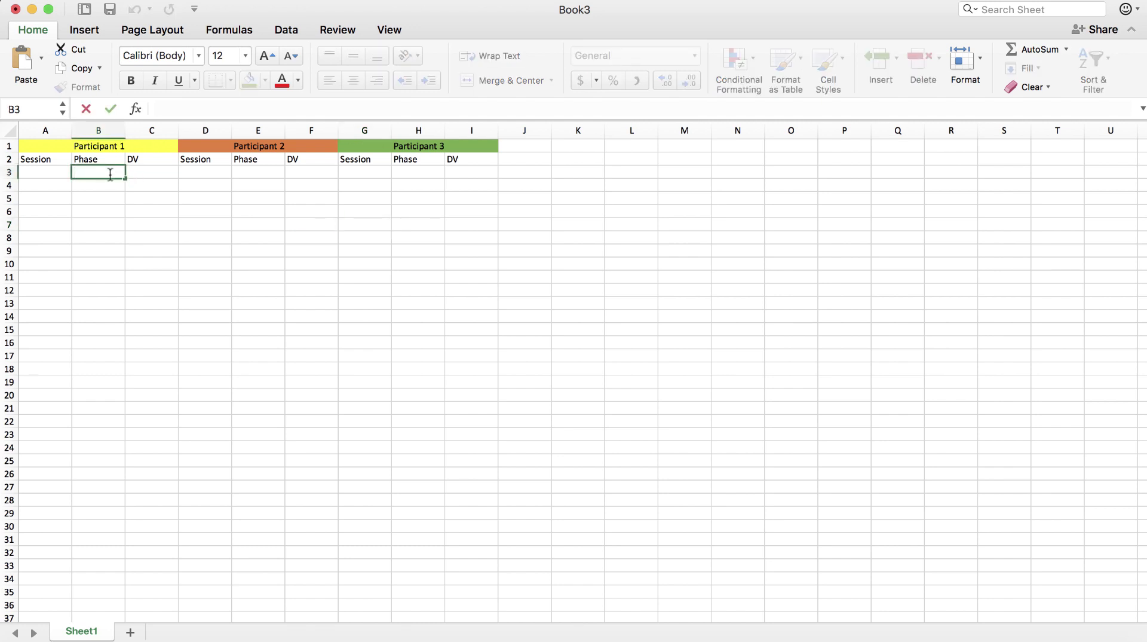
text(BL)
key(Return)
text(BL)
key(Return)
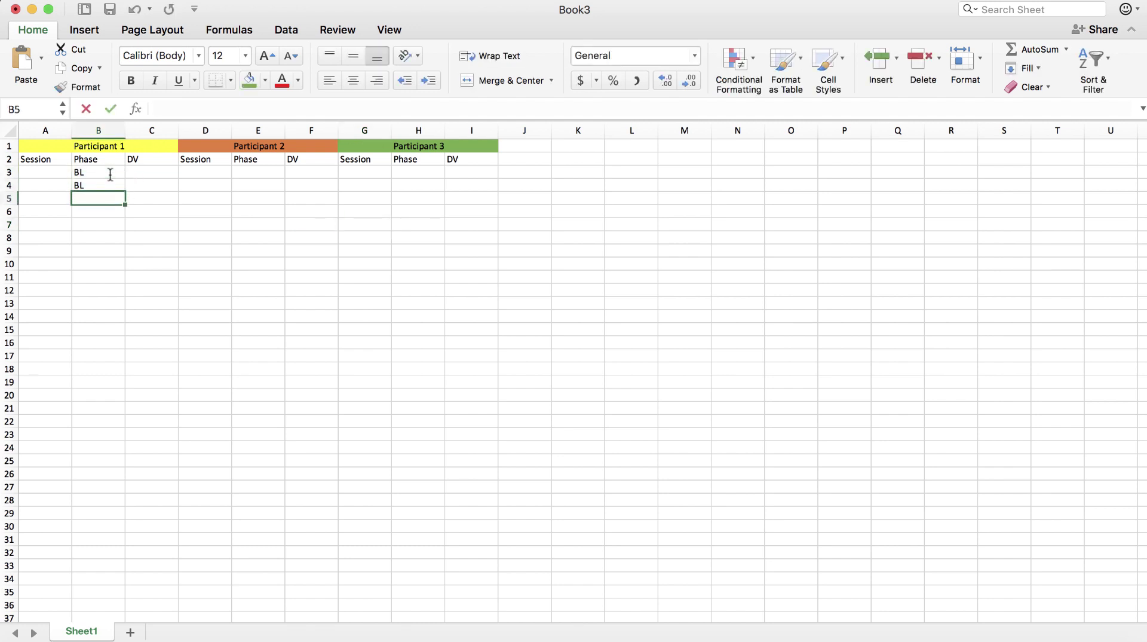
text(BL)
key(Return)
text(Bl)
key(Return)
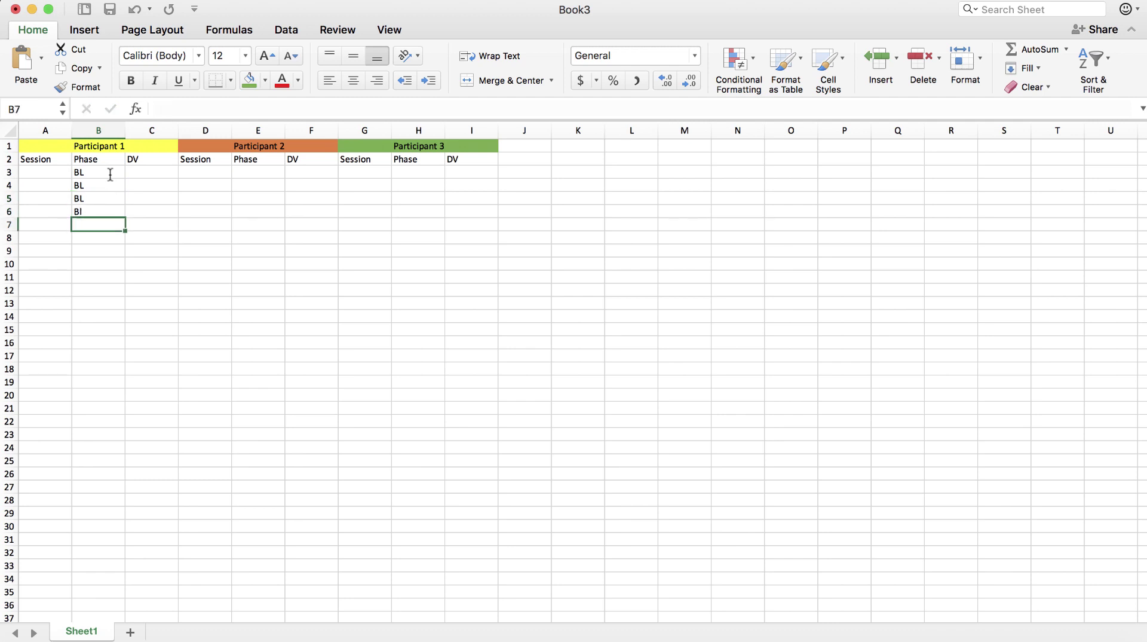
key(Up)
text(BL)
key(Return)
text(BL)
key(Return)
Step: Enter the DV values 0, 1, 2, 1 and 1 in C3 to C7 for Participant 1
click(158, 172)
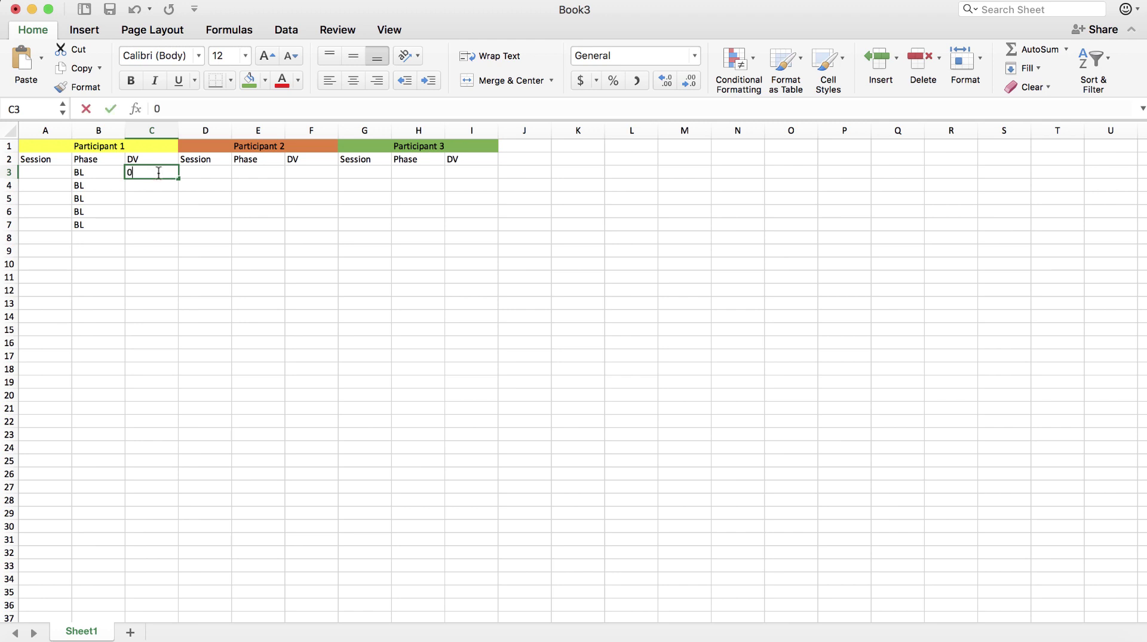
text(0)
key(Return)
text(1)
key(Return)
text(2)
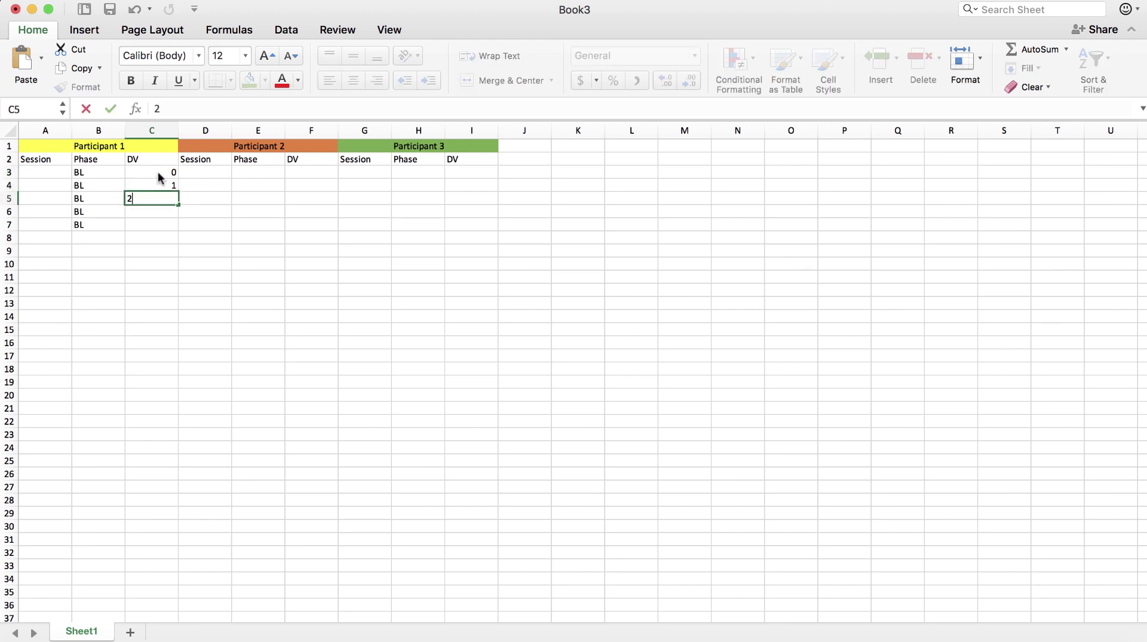
key(Return)
text(1)
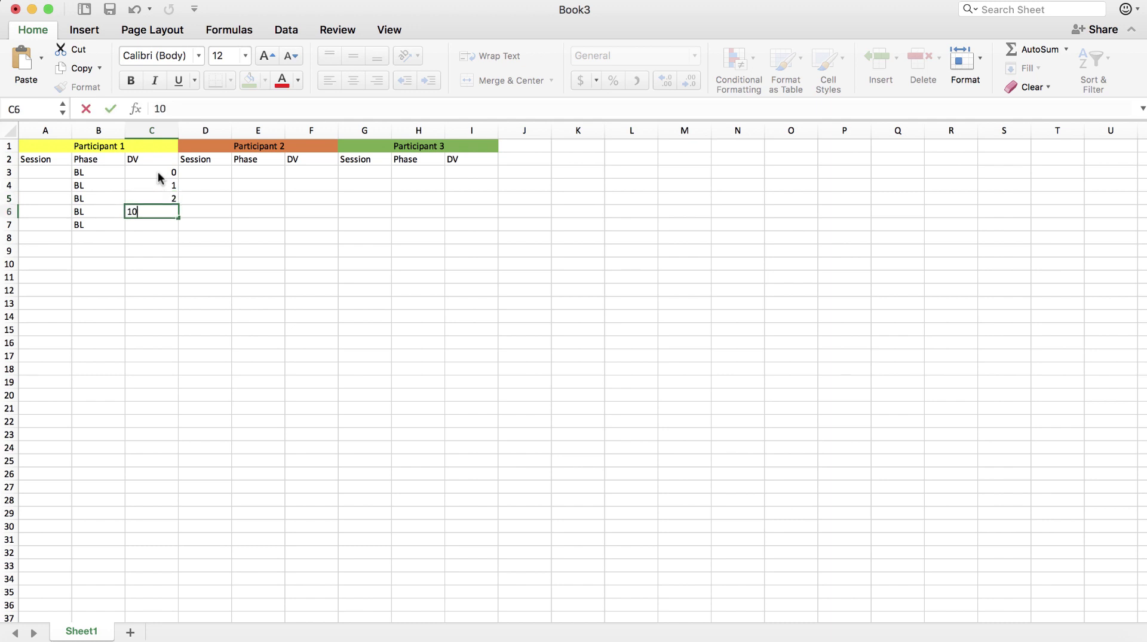
key(Return)
text(1)
key(Return)
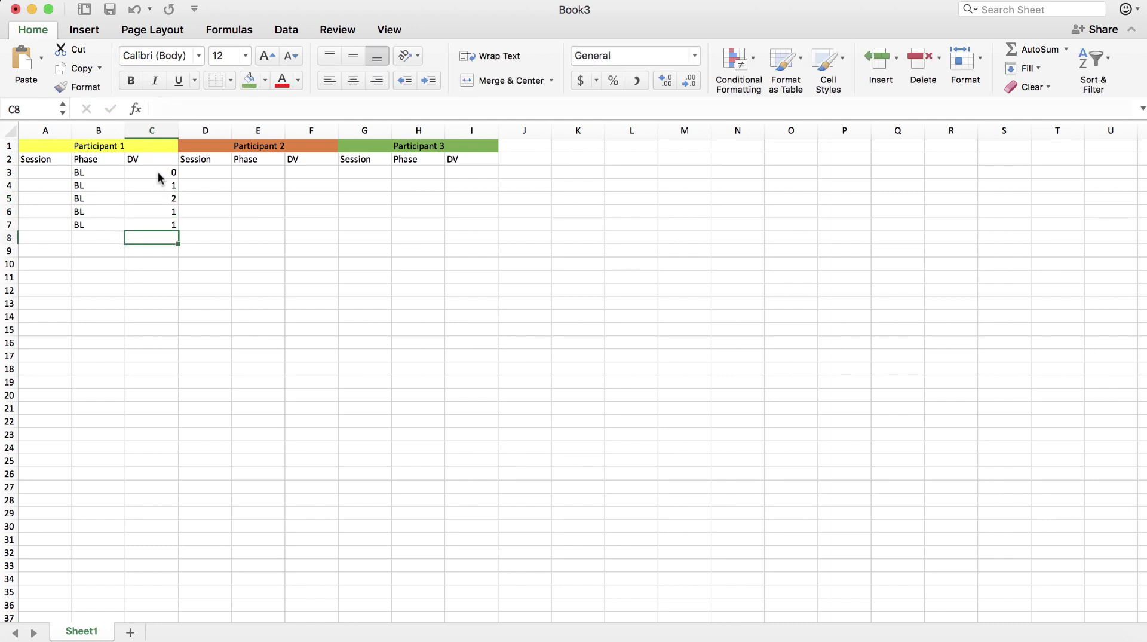
Step: Copy Participant 1's phase and DV data from B3:C7 into E3:F7 and H3:I7 for the other two participants
click(223, 225)
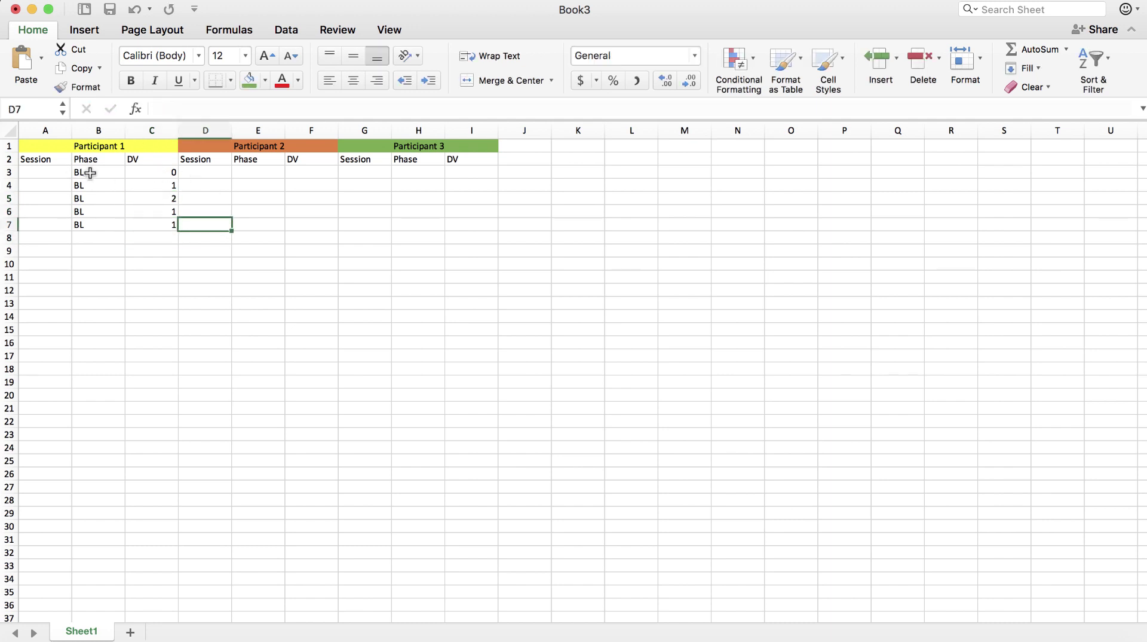
drag(90, 173, 153, 227)
key(super+c)
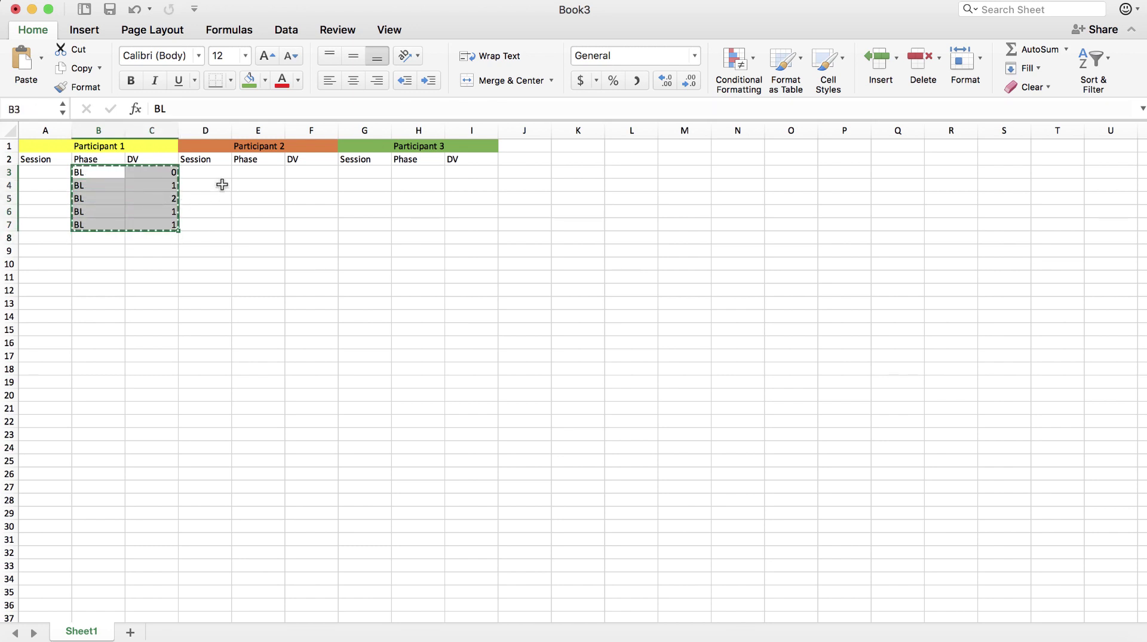
drag(251, 177, 313, 227)
key(super+v)
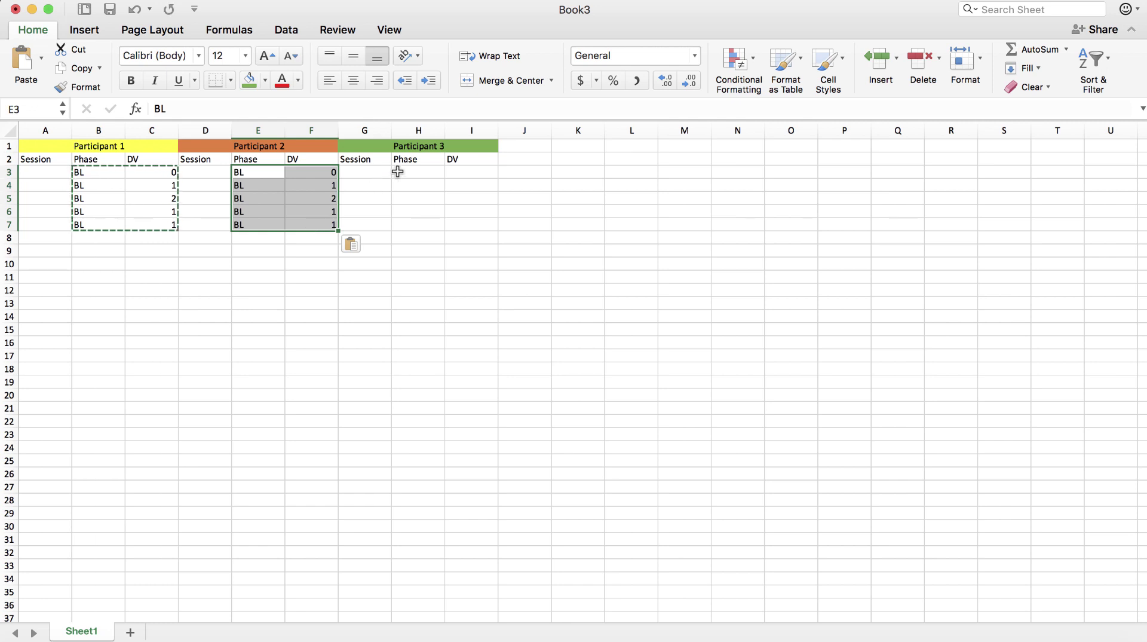
drag(401, 172, 466, 223)
key(super+v)
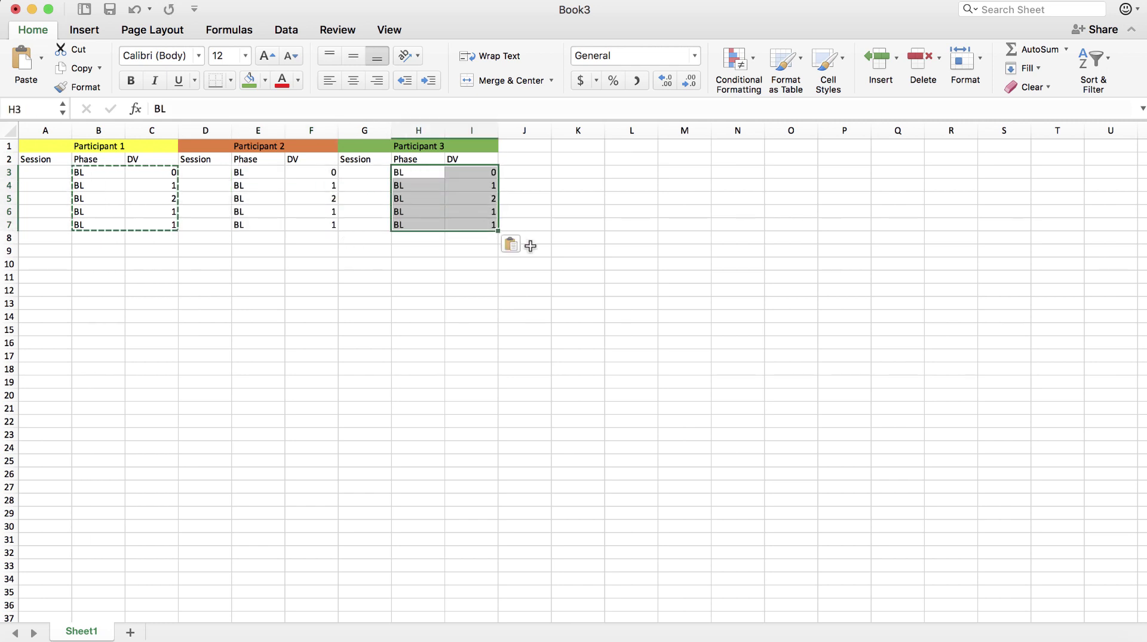
click(530, 247)
click(269, 272)
double_click(269, 272)
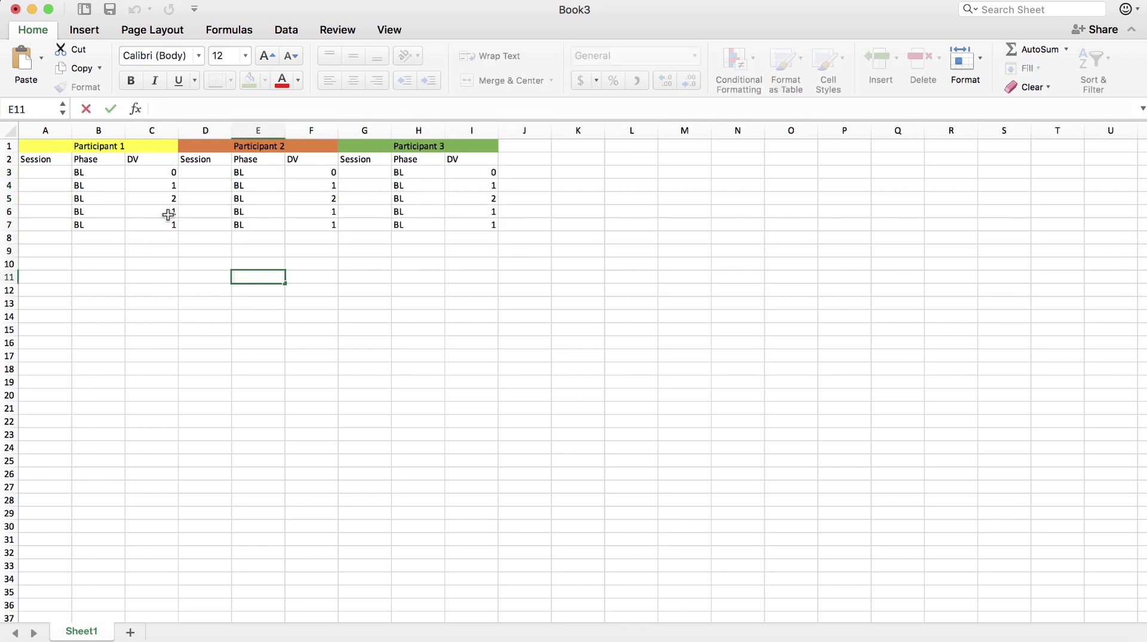
click(94, 242)
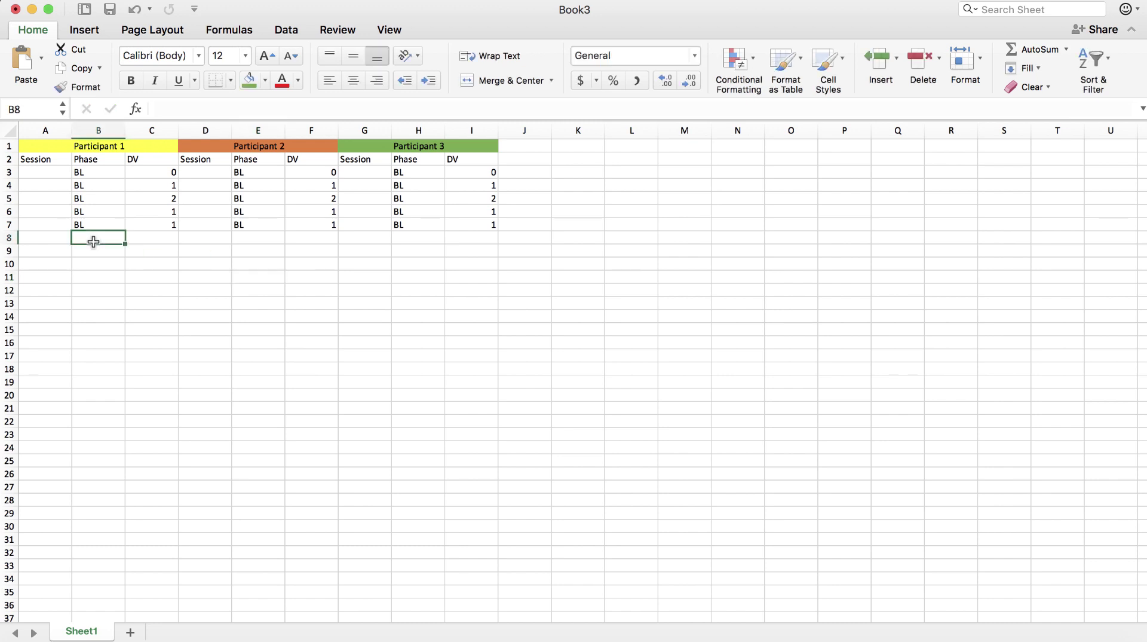
Step: Enter the session numbers 1 to 5 in A3 to A7 for Participant 1
click(26, 173)
text(1)
key(Return)
text(2)
key(Return)
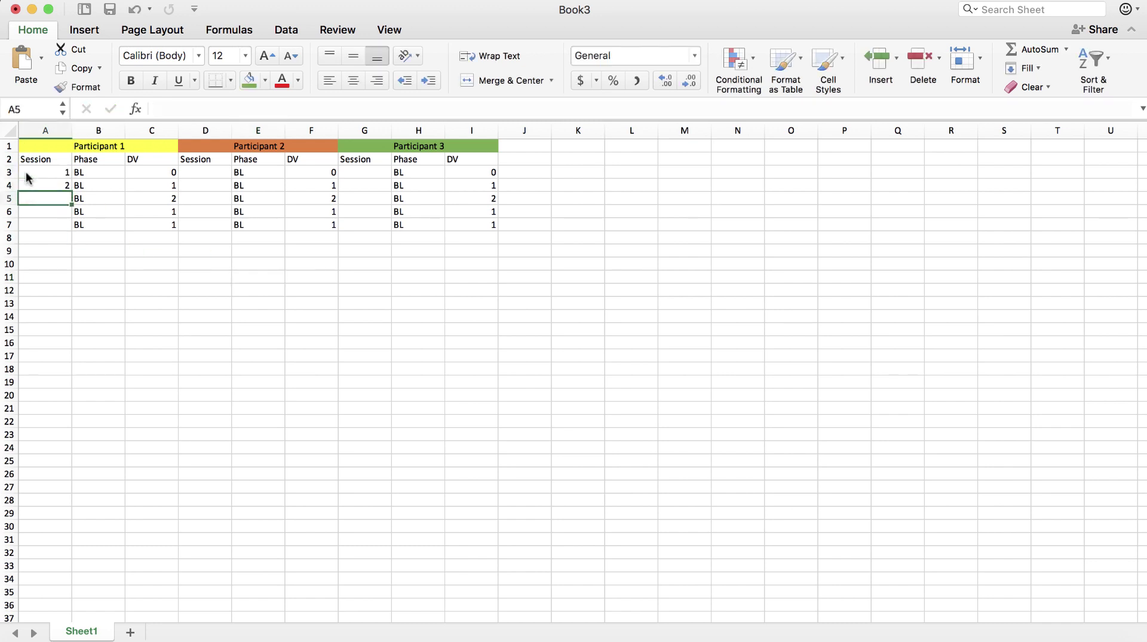
text(3)
key(Return)
text(4)
key(Return)
text(5)
key(Return)
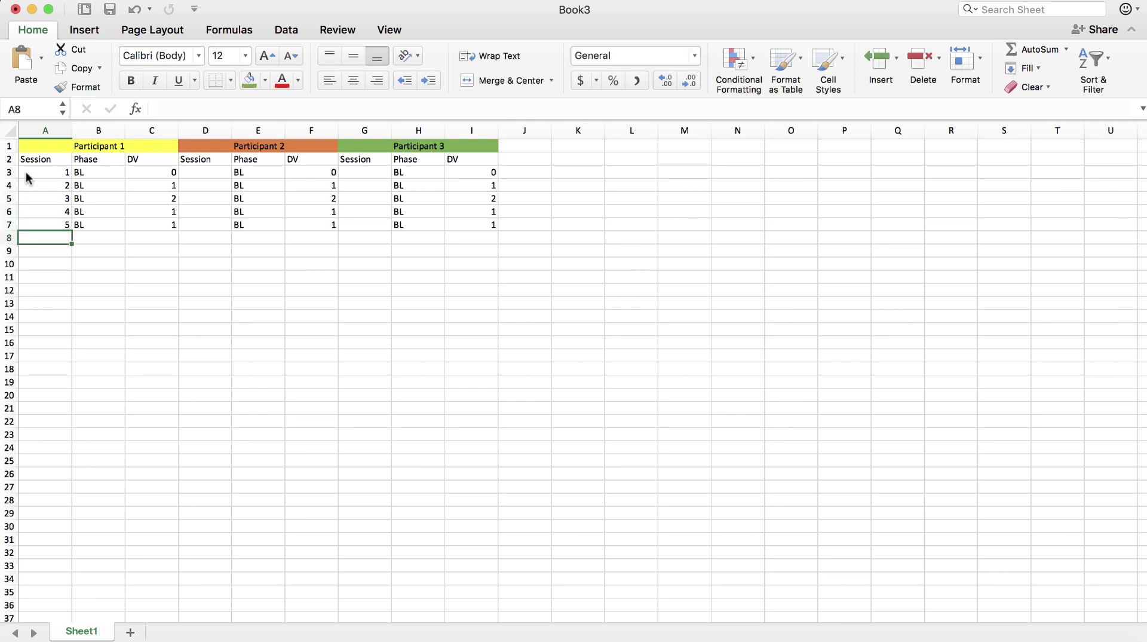
Step: Copy the session numbers from A3:A7 into the Session columns of Participants 2 and 3, D3:D7 and G3:G7
click(202, 171)
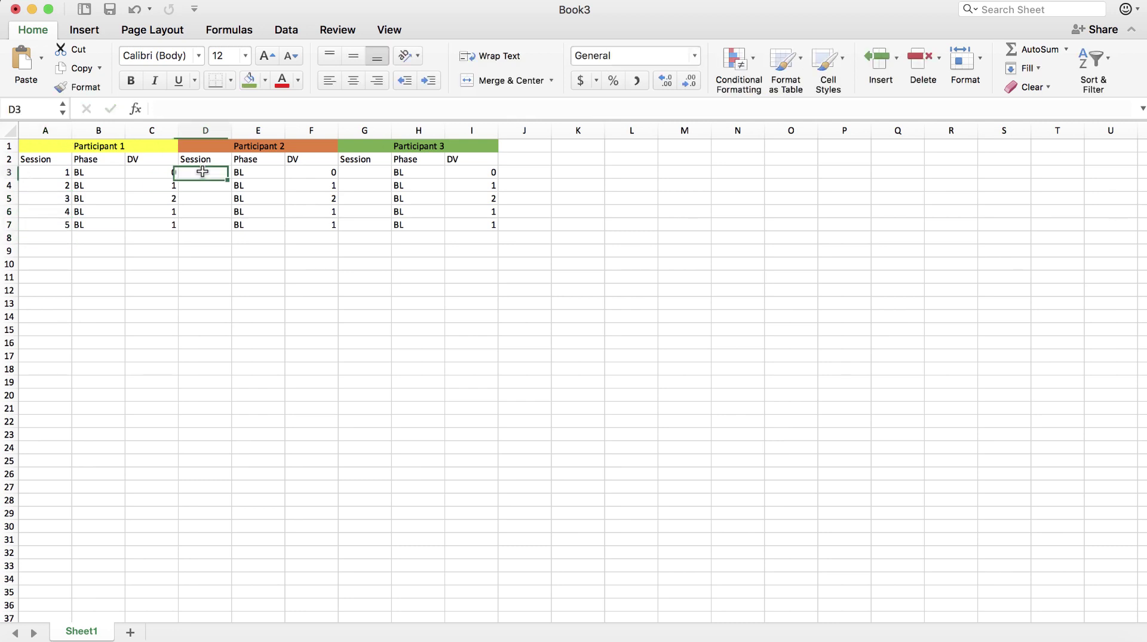
drag(43, 173, 57, 225)
key(super+c)
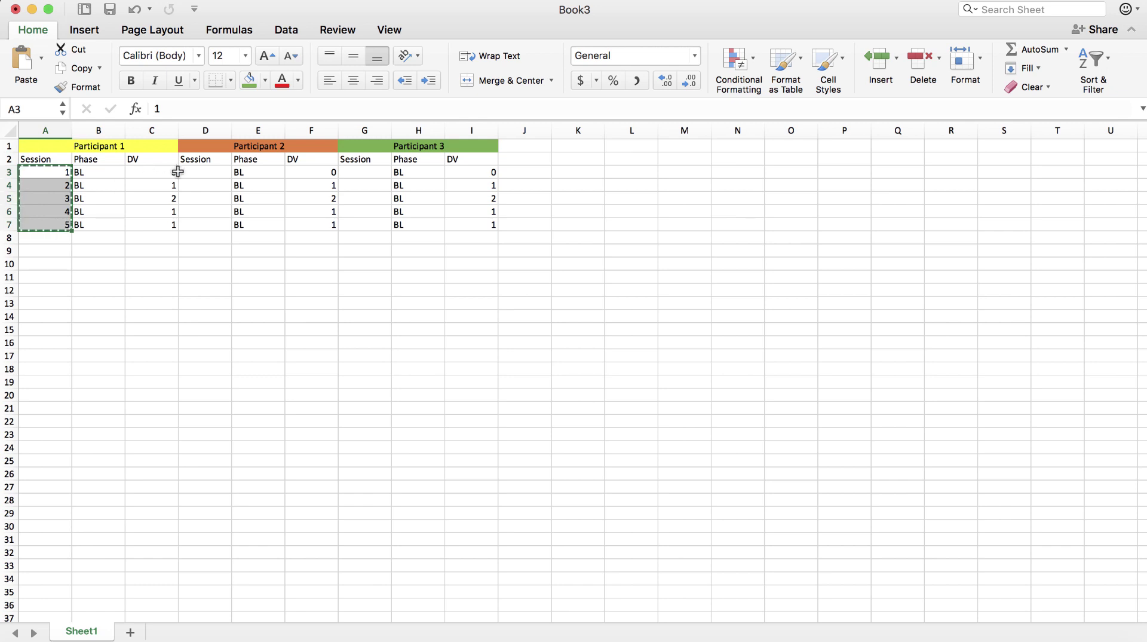
drag(190, 172, 192, 220)
key(super+v)
drag(364, 172, 367, 222)
key(super+v)
click(360, 279)
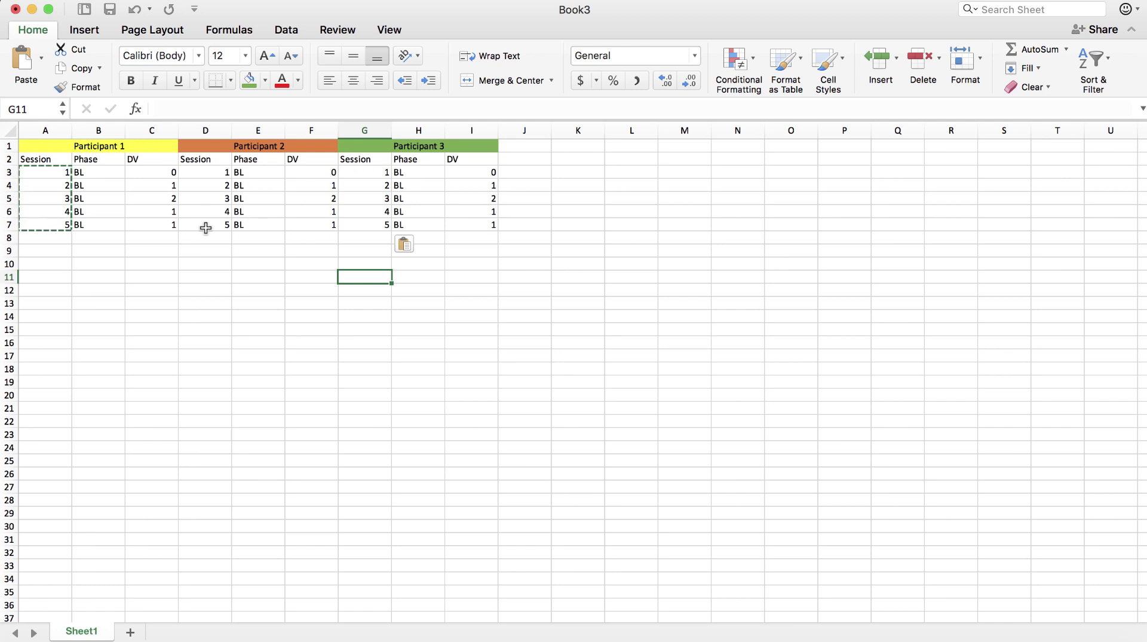
click(151, 261)
click(116, 261)
key(BackSpace)
click(104, 236)
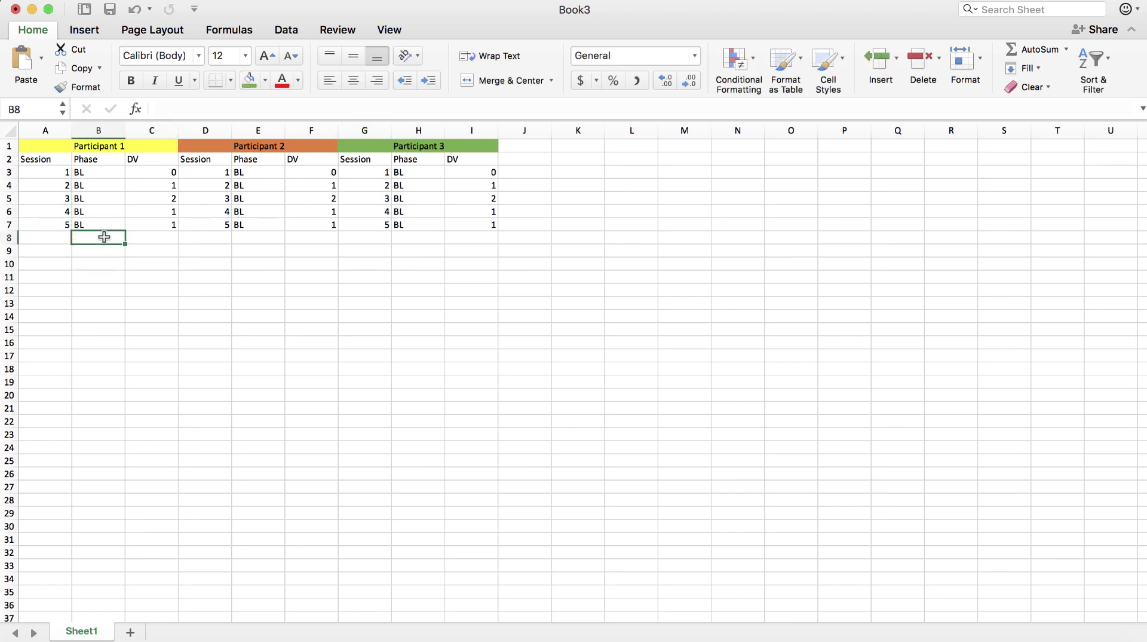
Step: Enter the phase label IV in B8 to B12 for Participant 1
text(IV)
key(Return)
text(IV)
key(Return)
text(IV)
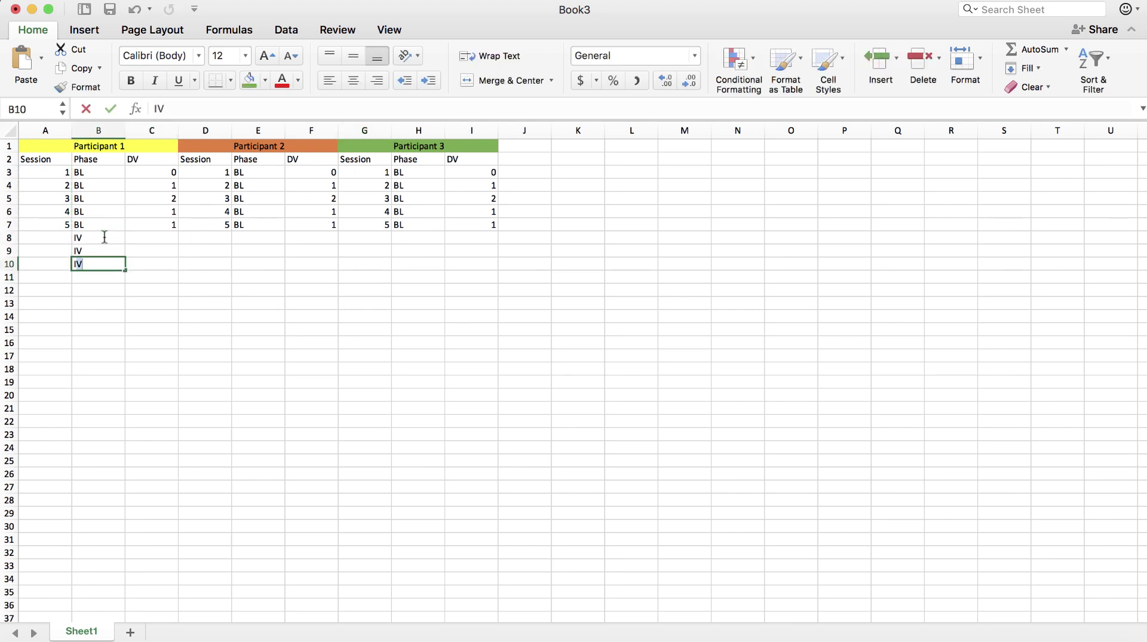
key(Return)
text(IV)
key(Return)
text(IV)
key(Return)
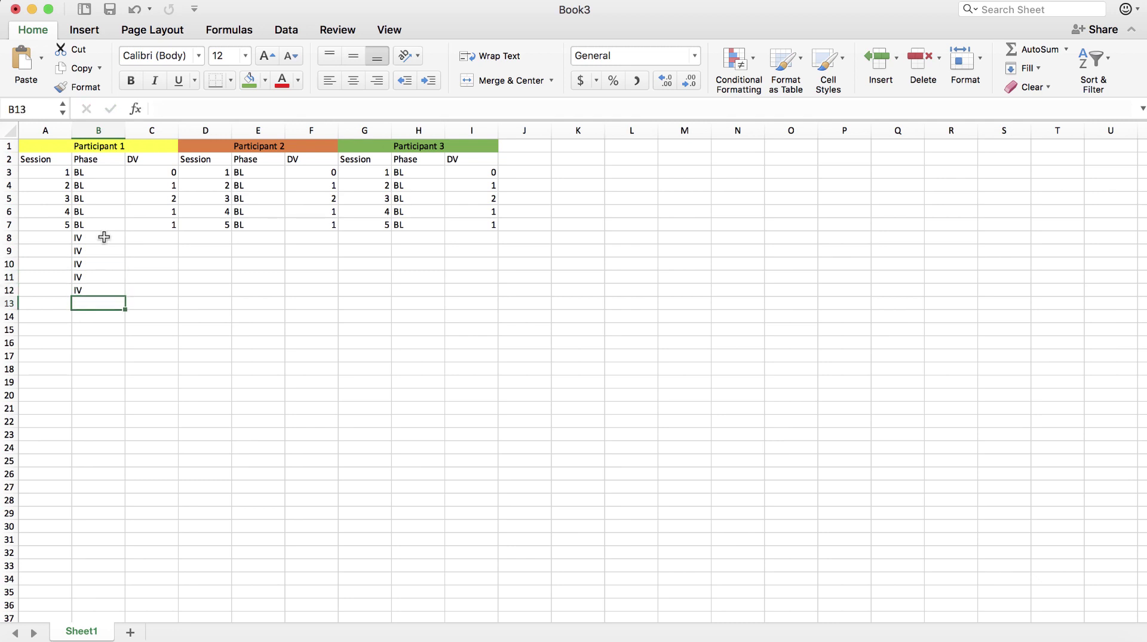
Step: Enter the DV values 5, 8, 9, 10 and 10 in C8 to C12 for Participant 1's IV phase
click(161, 236)
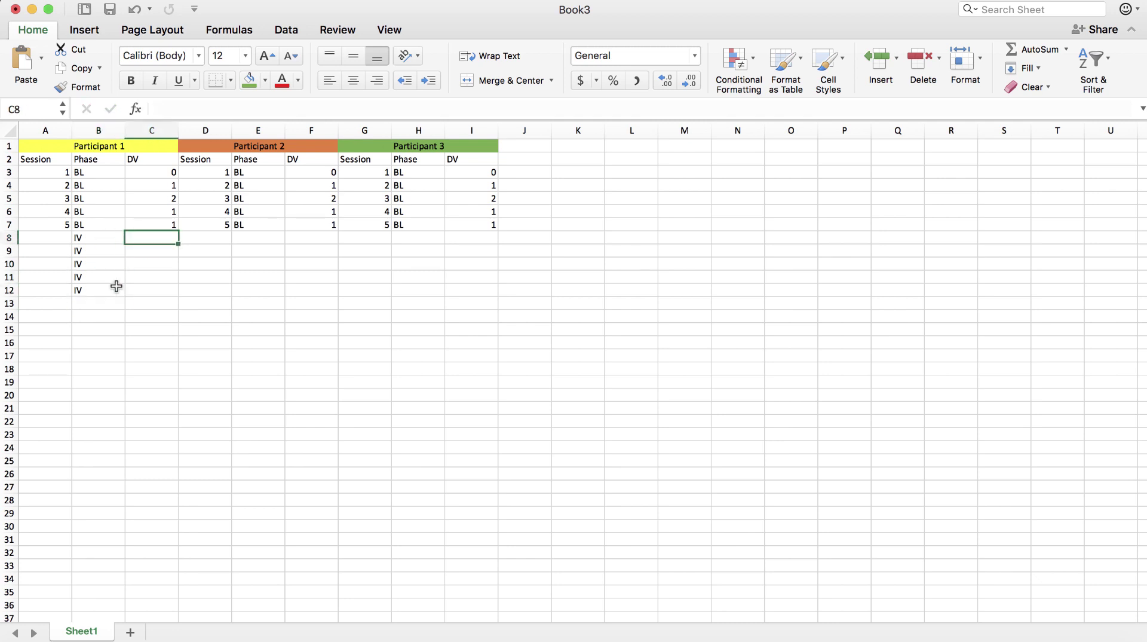
text(5)
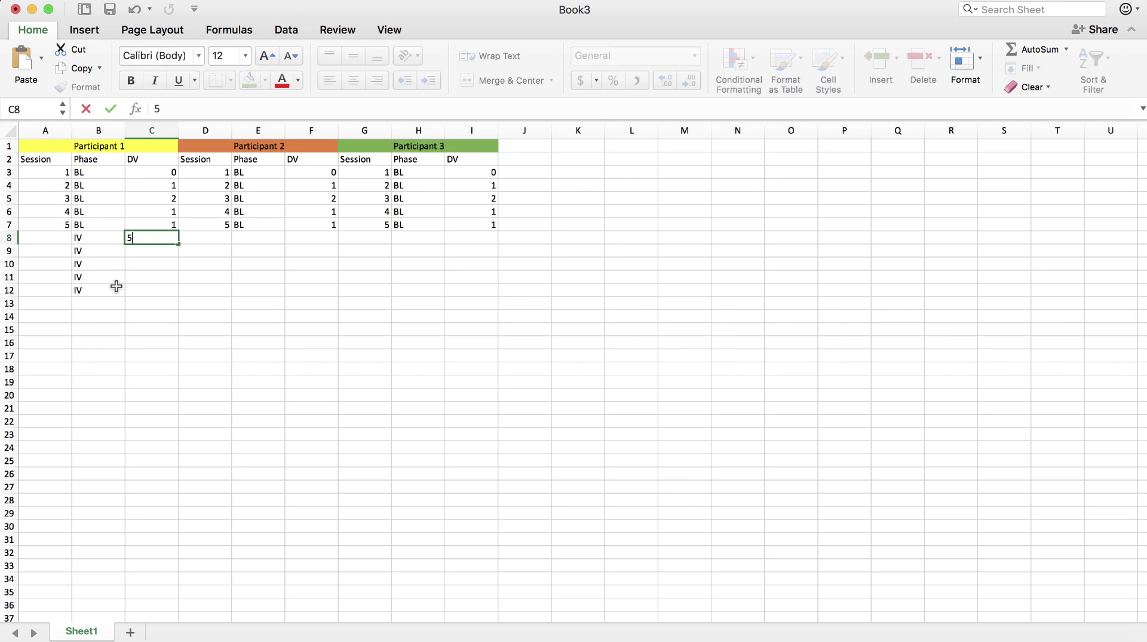
key(Return)
text(8)
key(Return)
text(0)
key(Return)
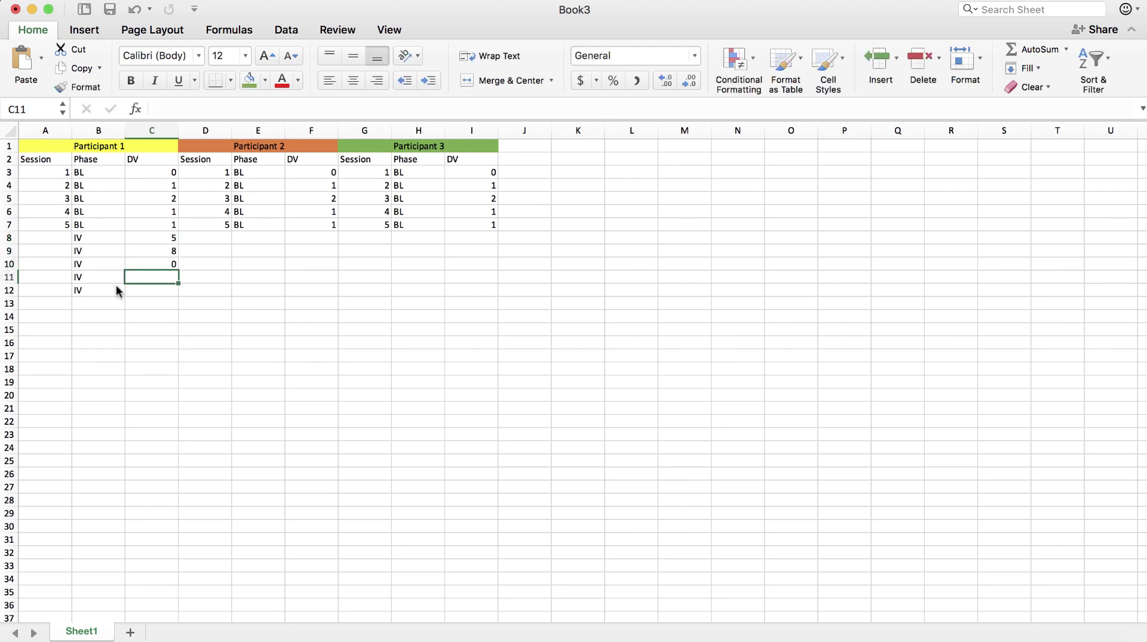
key(Up)
text(9)
key(Return)
text(10)
key(Return)
text(10)
key(Return)
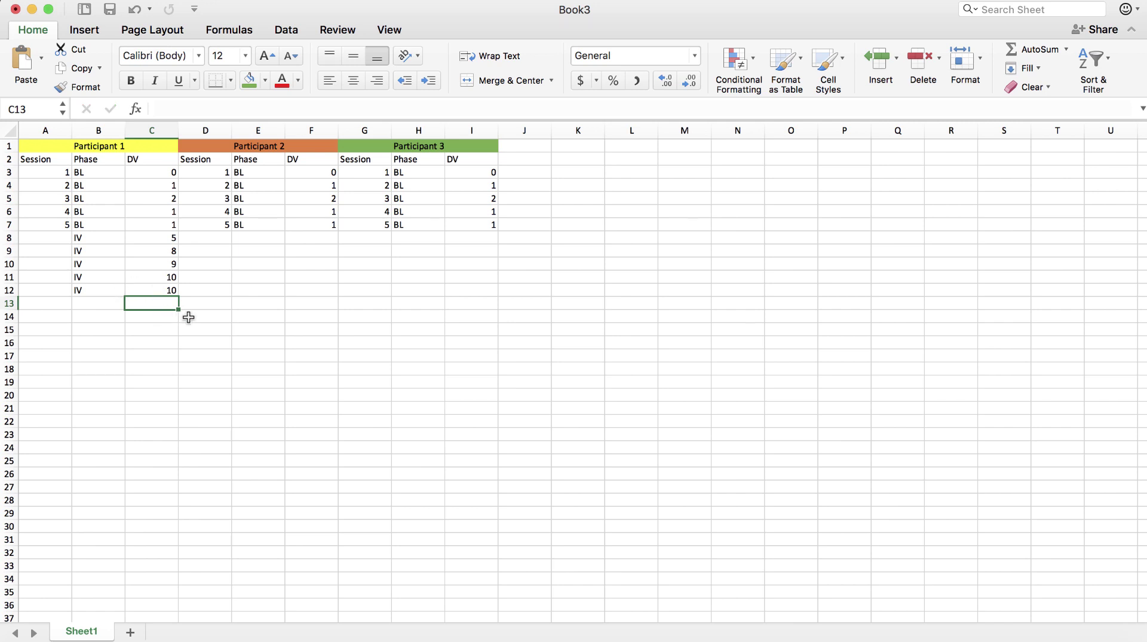
click(156, 280)
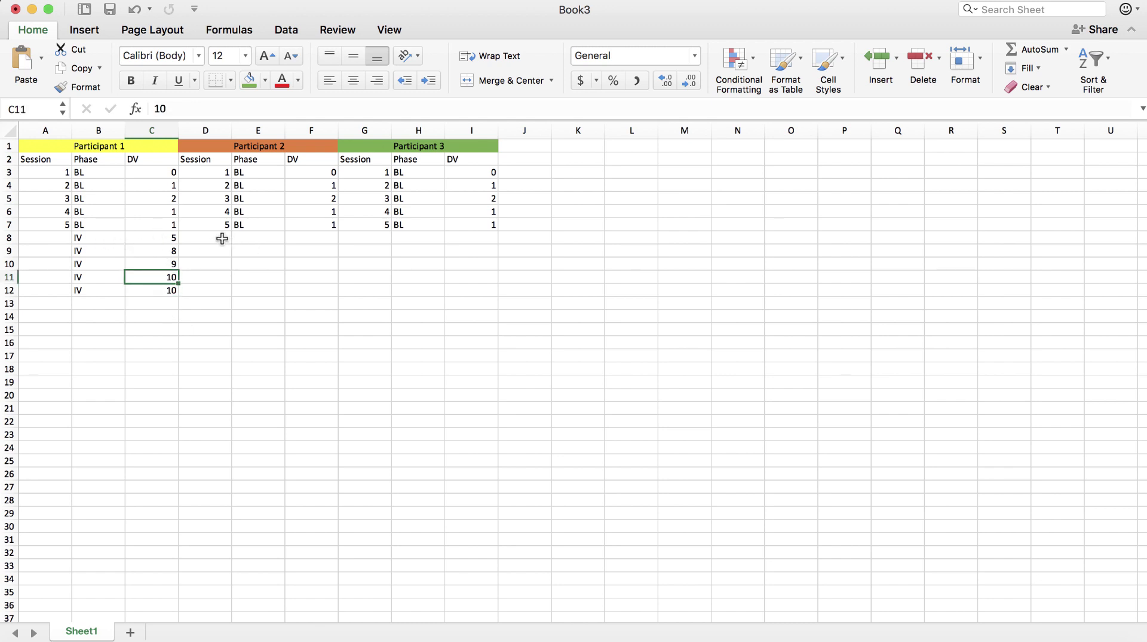
Step: Extend Participant 2's baseline by entering the phase label BL in E8 to E10
click(254, 236)
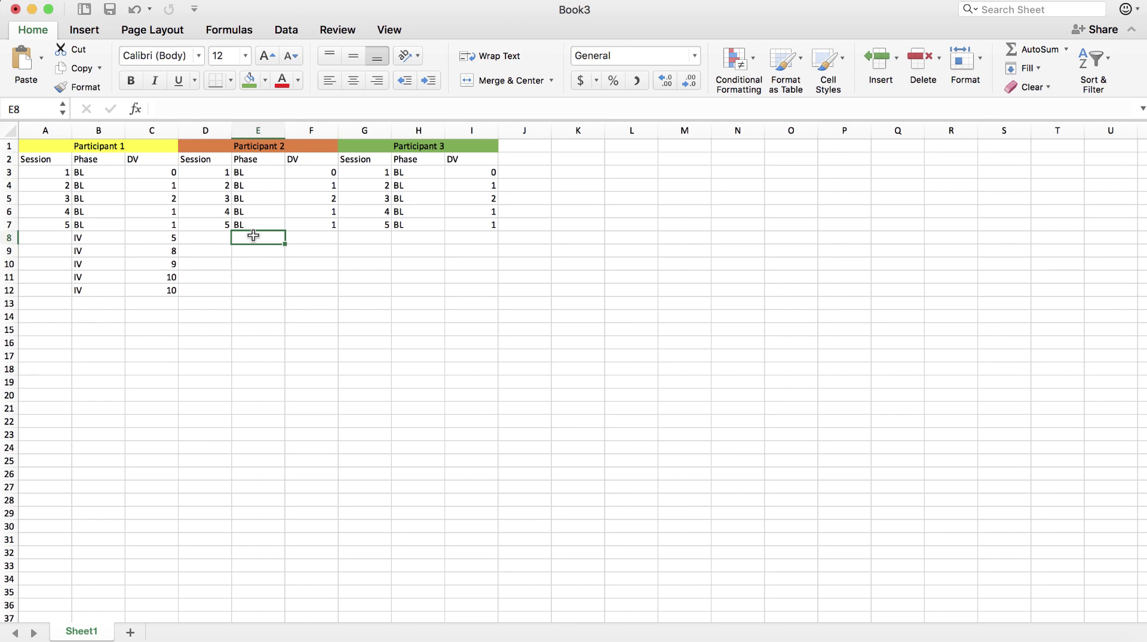
text(BL)
key(Return)
text(BL)
key(Return)
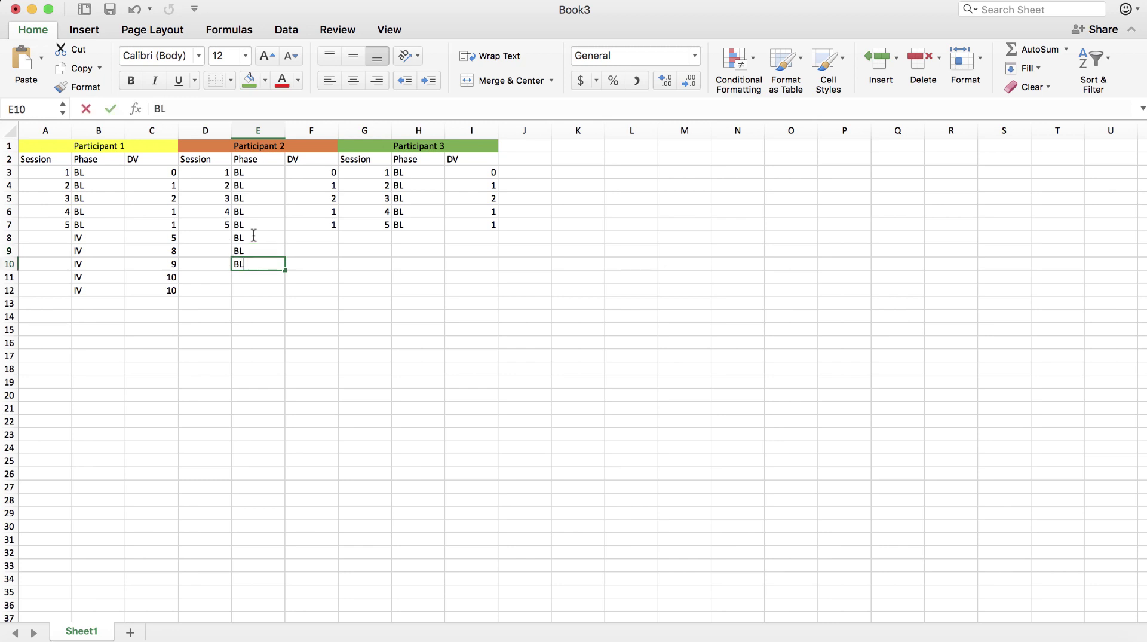
key(Return)
click(256, 294)
Step: Enter the DV values 1, 2 and 1 in F8 to F10 for Participant 2's added baseline sessions
click(326, 237)
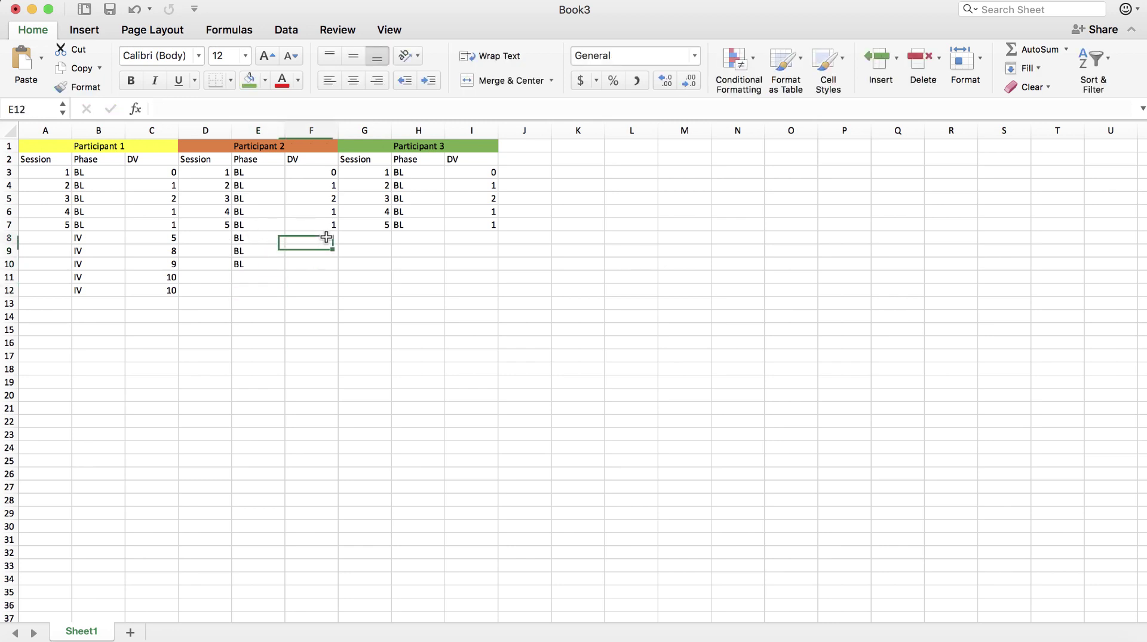
text(1)
key(Return)
text(2)
key(Return)
text(1)
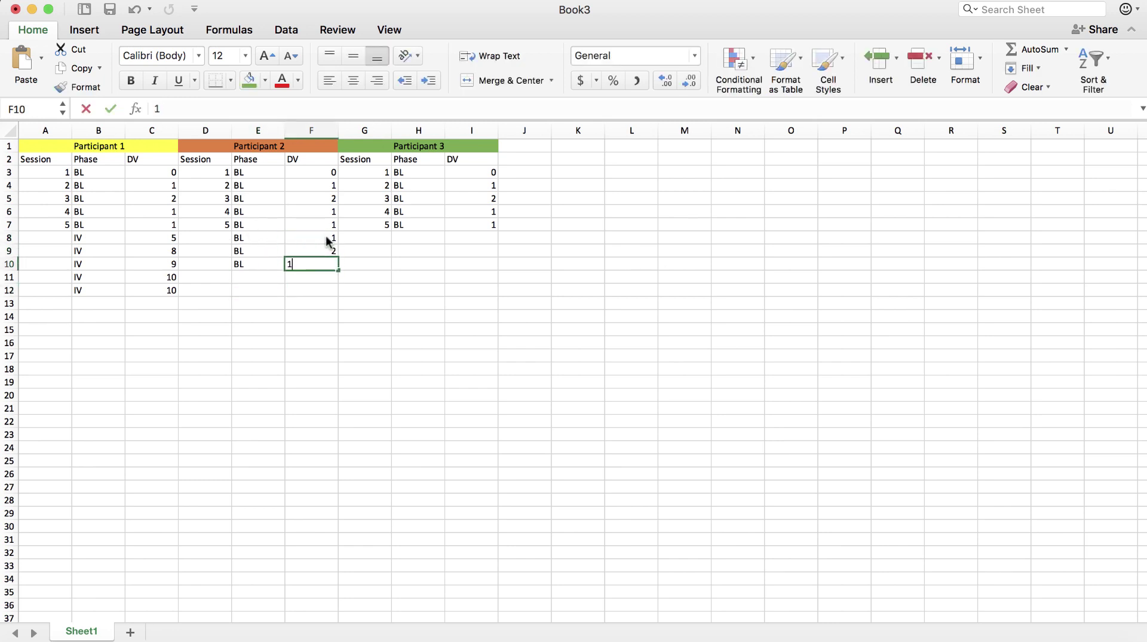
key(Return)
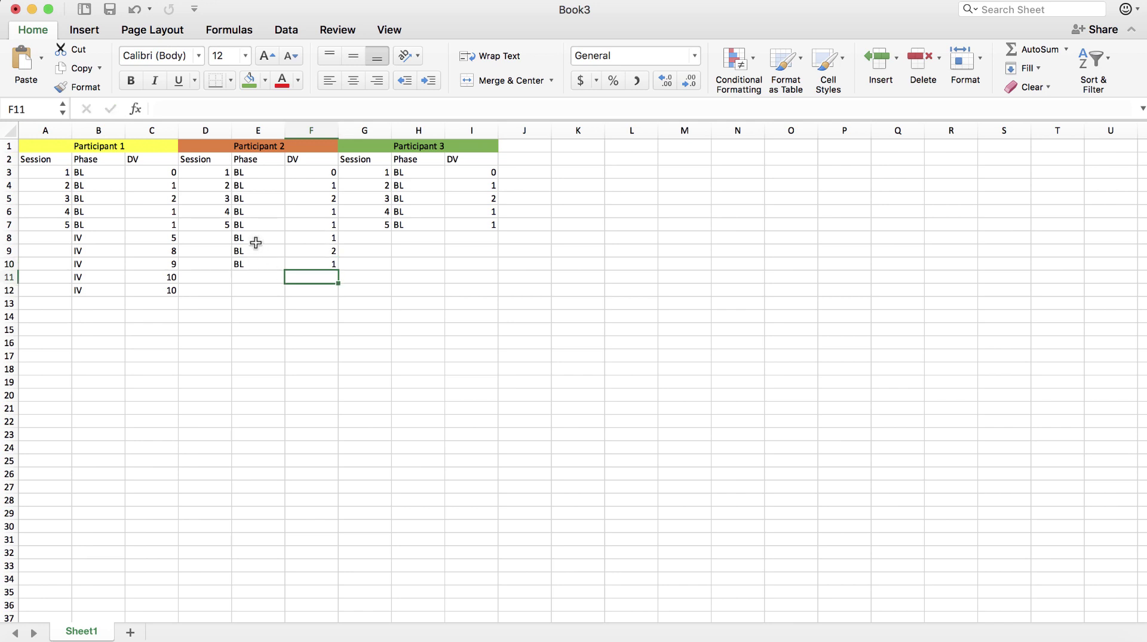
click(242, 276)
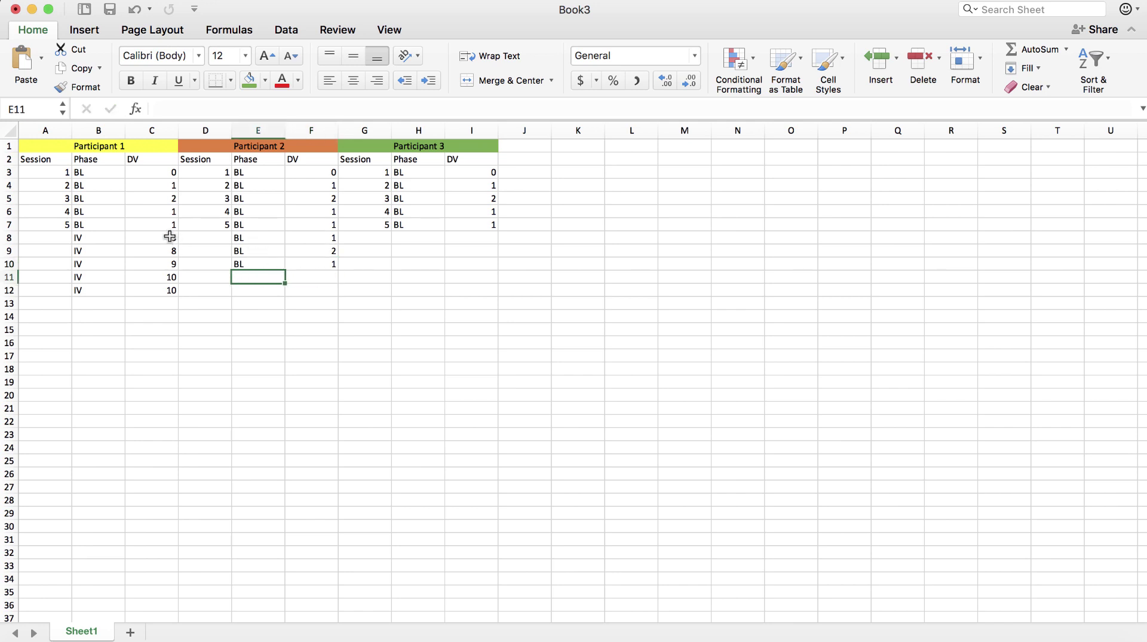
drag(170, 237, 171, 264)
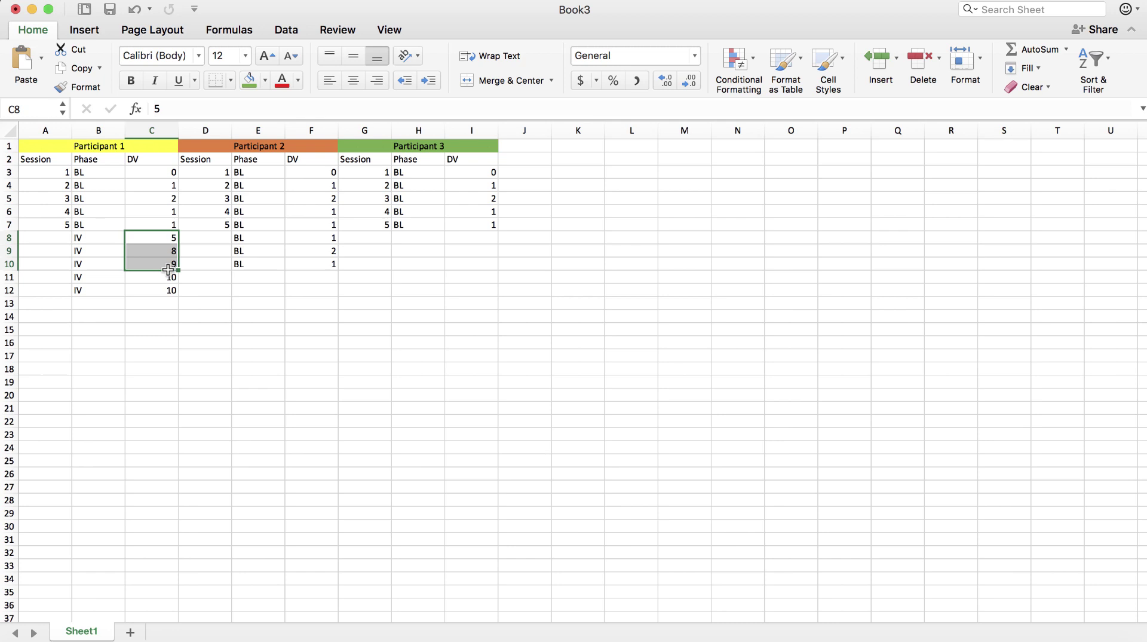
drag(329, 239, 330, 264)
click(313, 280)
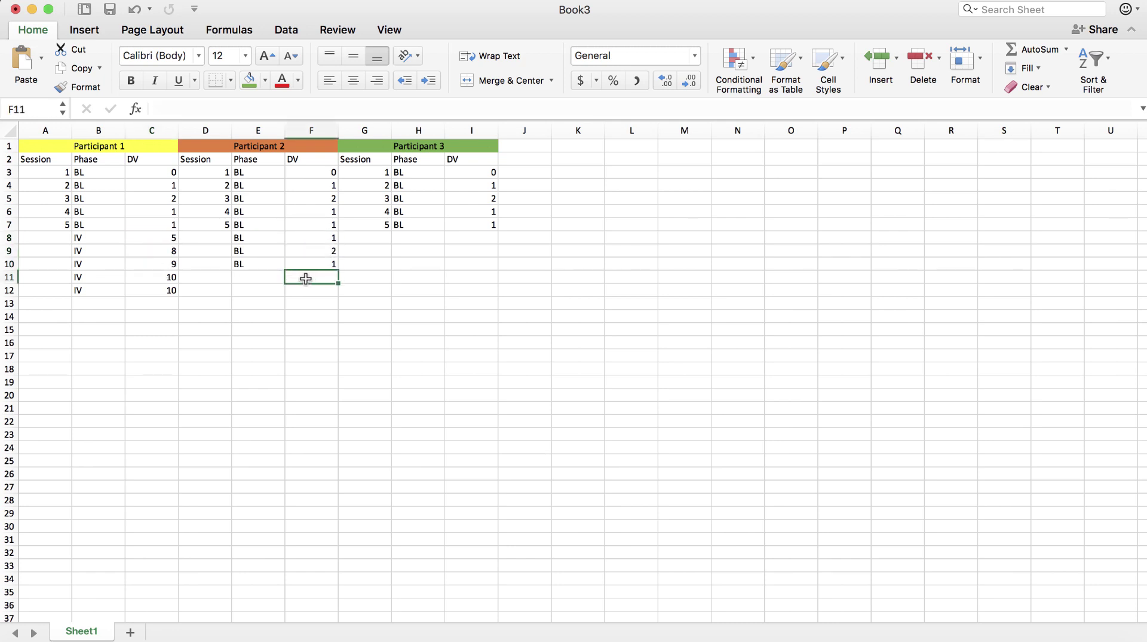
Step: Enter the phase label IV in E11 to E15 for Participant 2
click(270, 276)
text(IV)
key(Return)
text(IV)
key(Return)
text(IV)
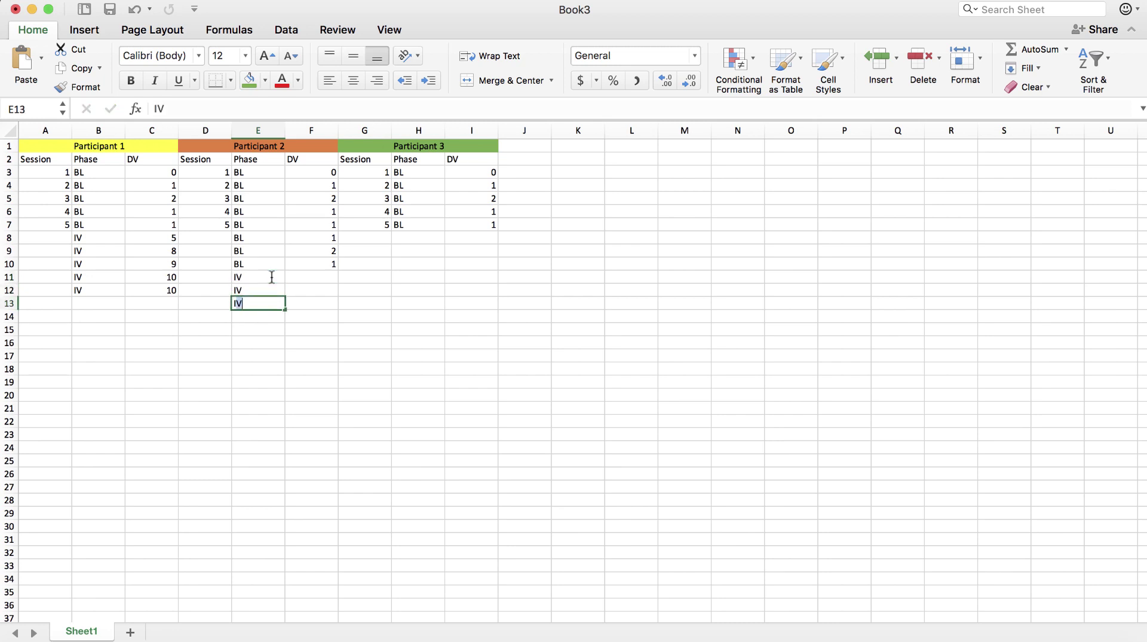
key(Return)
text(IV)
key(Return)
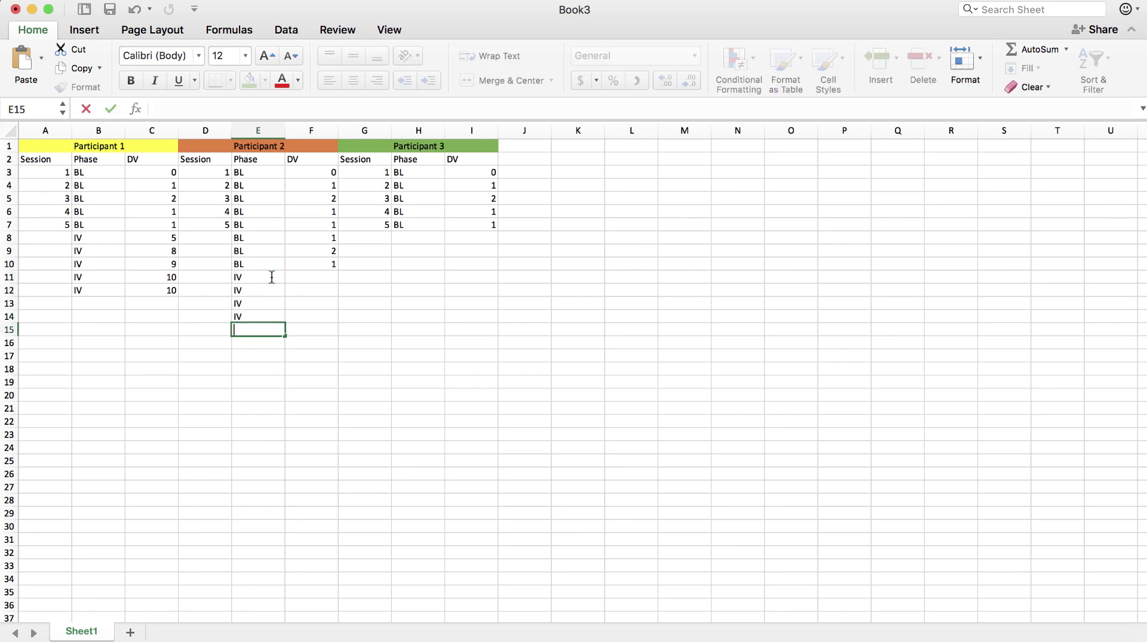
key(Return)
Step: Copy Participant 1's IV phase and DV data from B8:C12 into E11:F15 for Participant 2
click(312, 279)
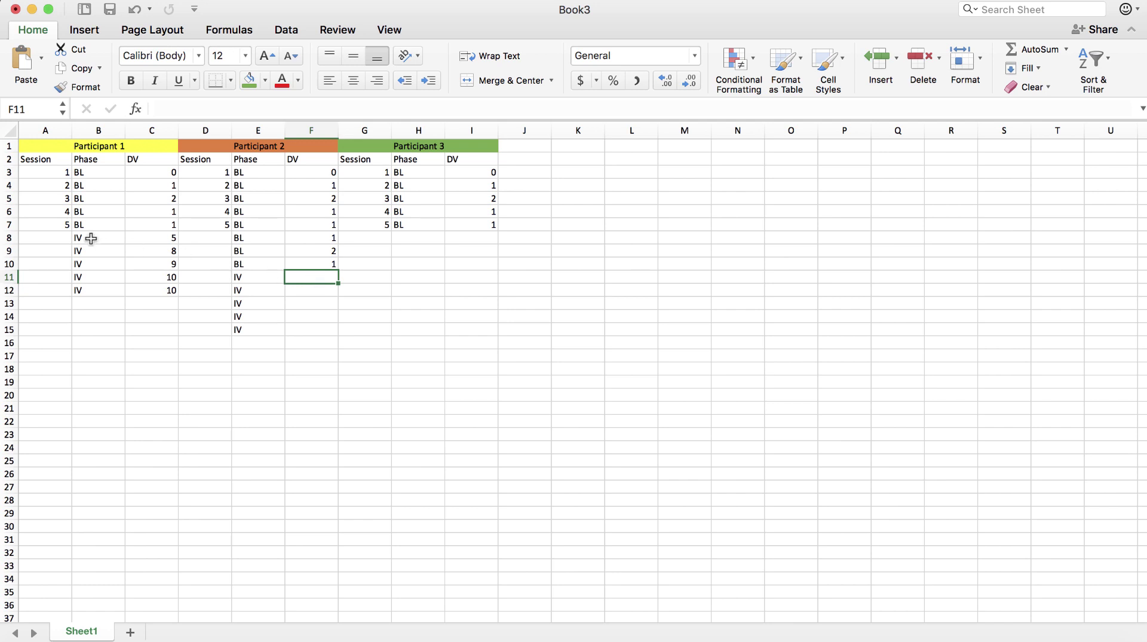
drag(87, 238, 144, 287)
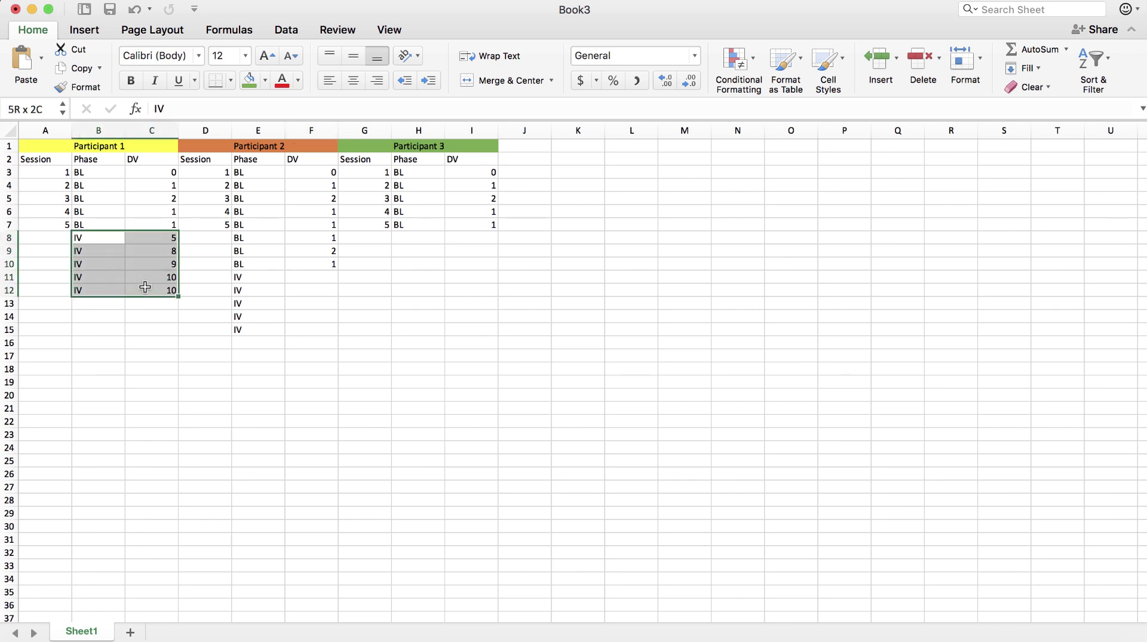
key(super+c)
drag(250, 276, 312, 326)
key(super+v)
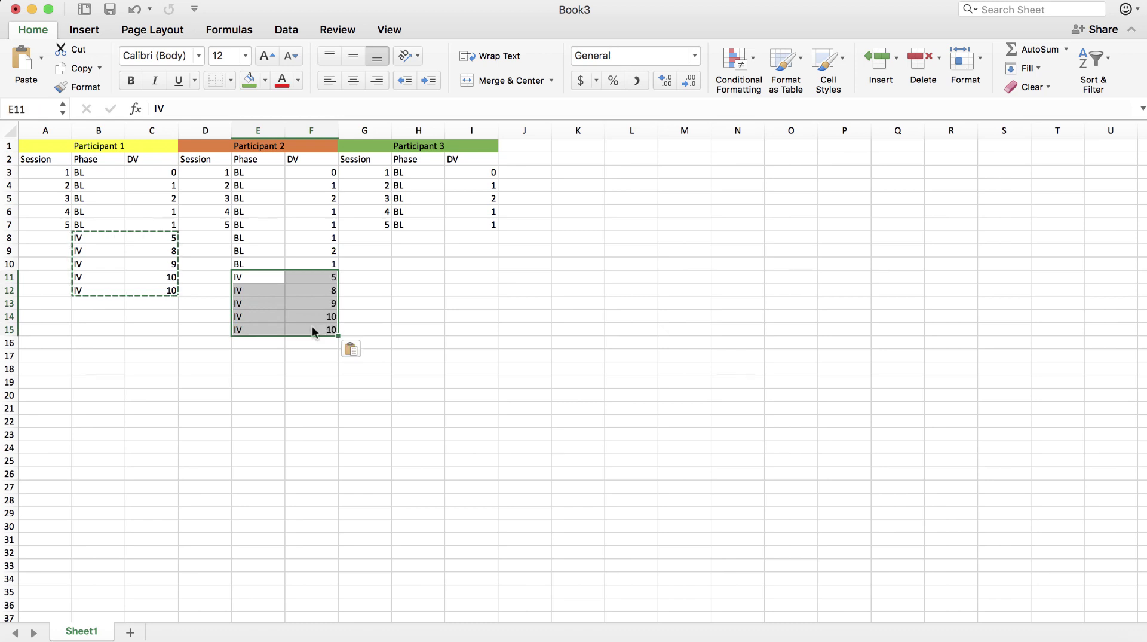
Step: Extend Participant 3's baseline by entering the phase label BL in H8 to H13
click(410, 235)
text(BL)
key(Return)
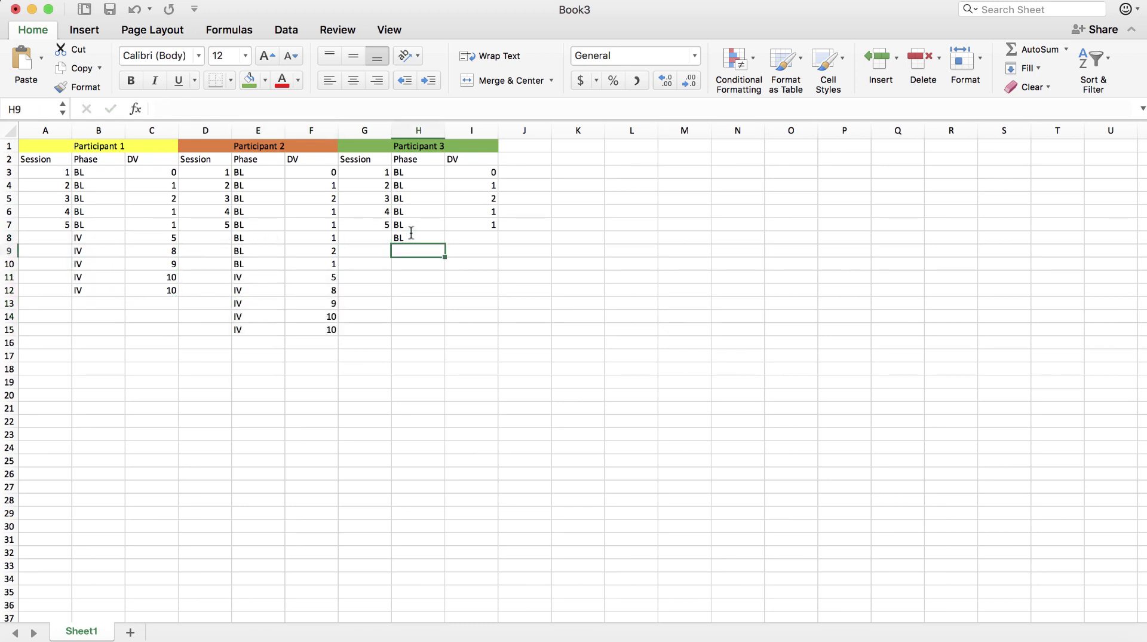
text(BL)
key(Return)
text(BL)
key(Return)
text(BL)
key(Return)
text(BL)
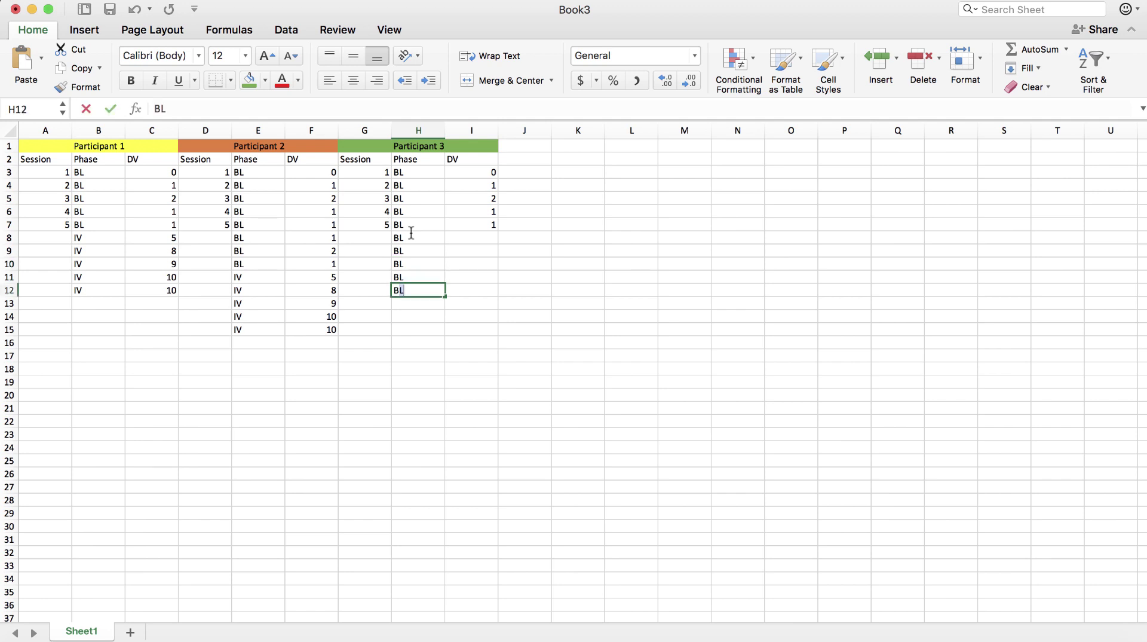
key(Return)
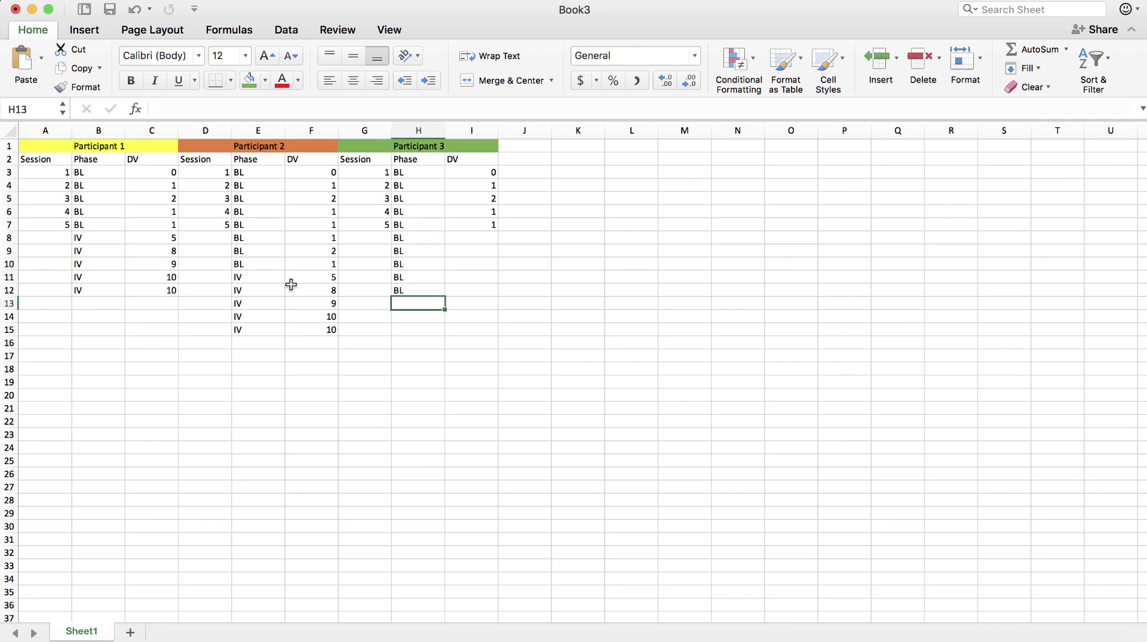
click(257, 279)
click(254, 306)
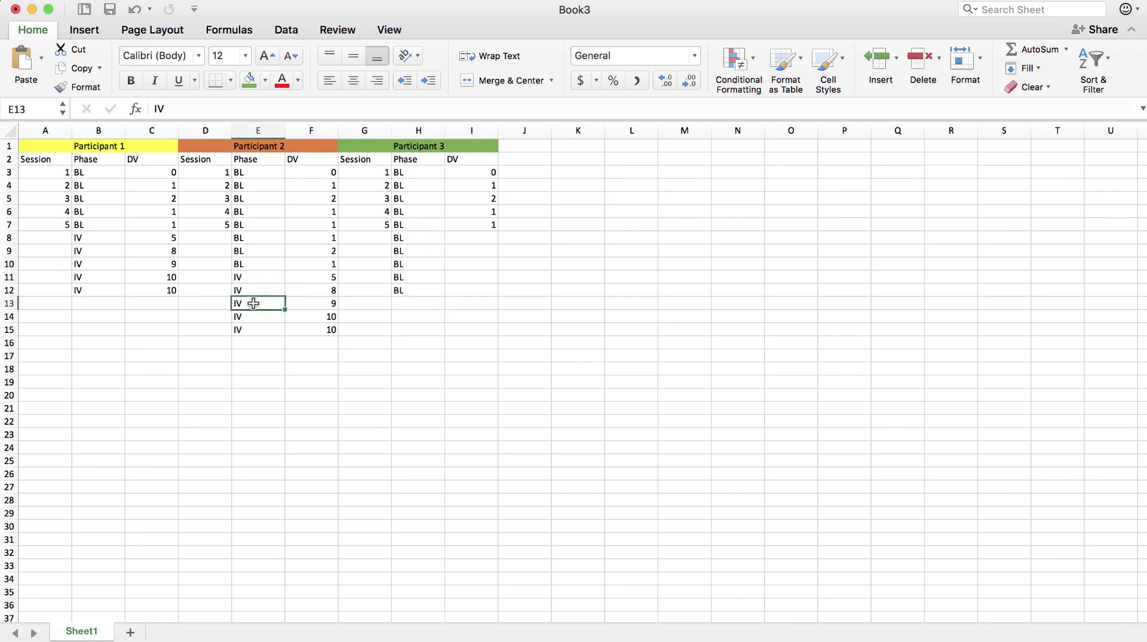
click(398, 300)
text(BL)
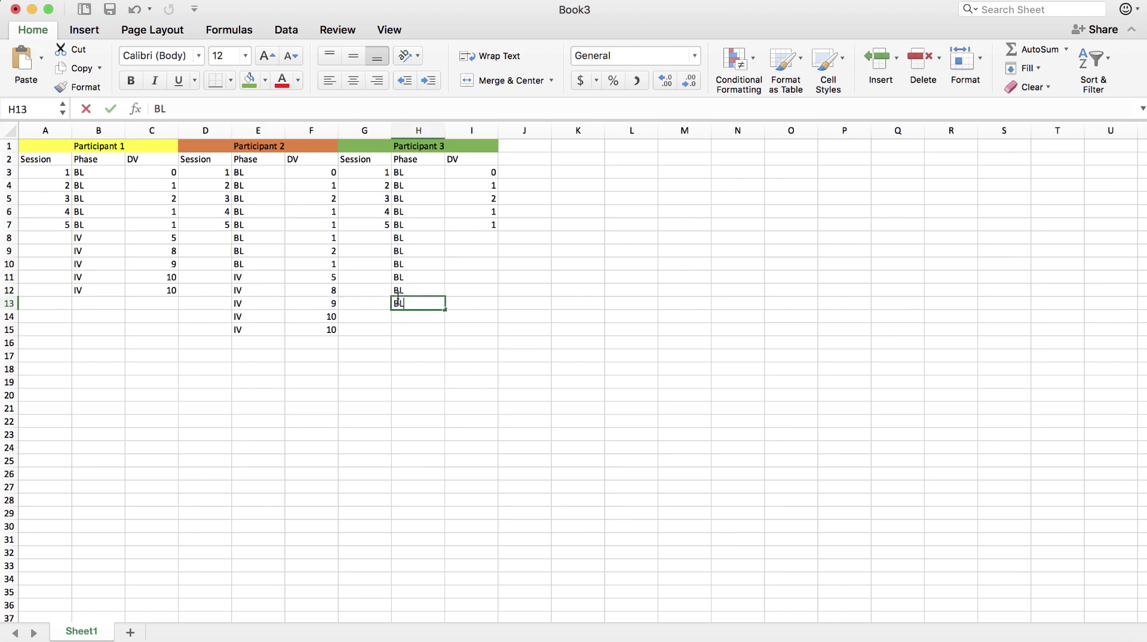
key(Return)
Step: Copy Participant 2's IV phase and DV data from E11:F15 into H14:I18 for Participant 3
drag(261, 282, 320, 328)
key(super+c)
drag(436, 318, 467, 373)
key(super+v)
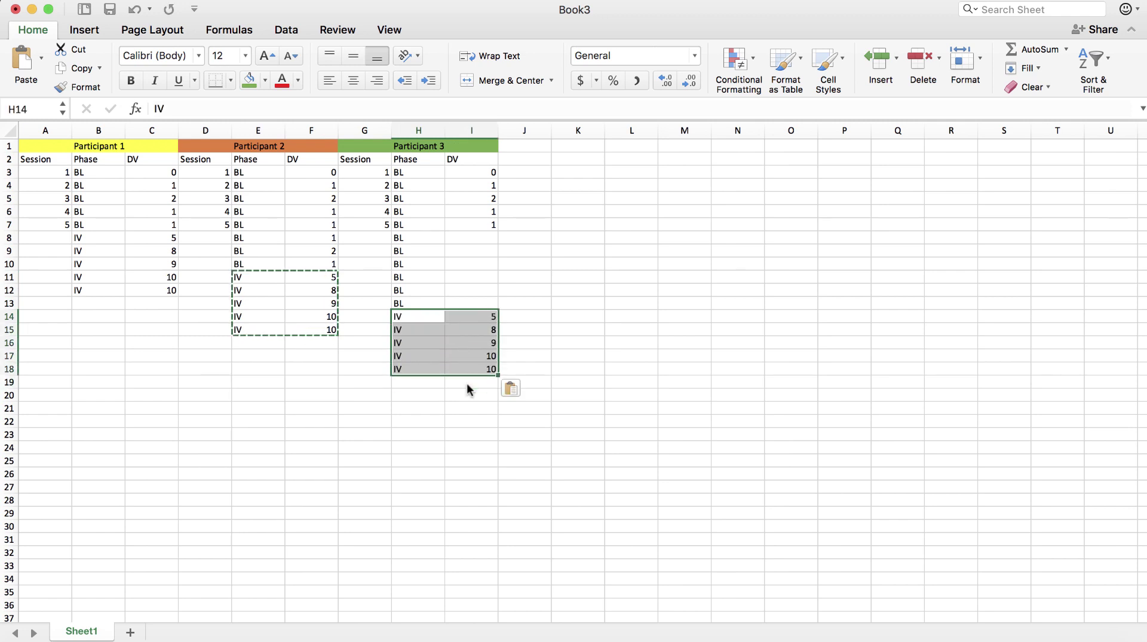
Step: Enter the DV value 1 in each cell from I8 to I13 for Participant 3's added baseline sessions
click(475, 237)
text(1)
key(Return)
text(1)
key(Return)
text(1)
key(Return)
text(1)
key(Return)
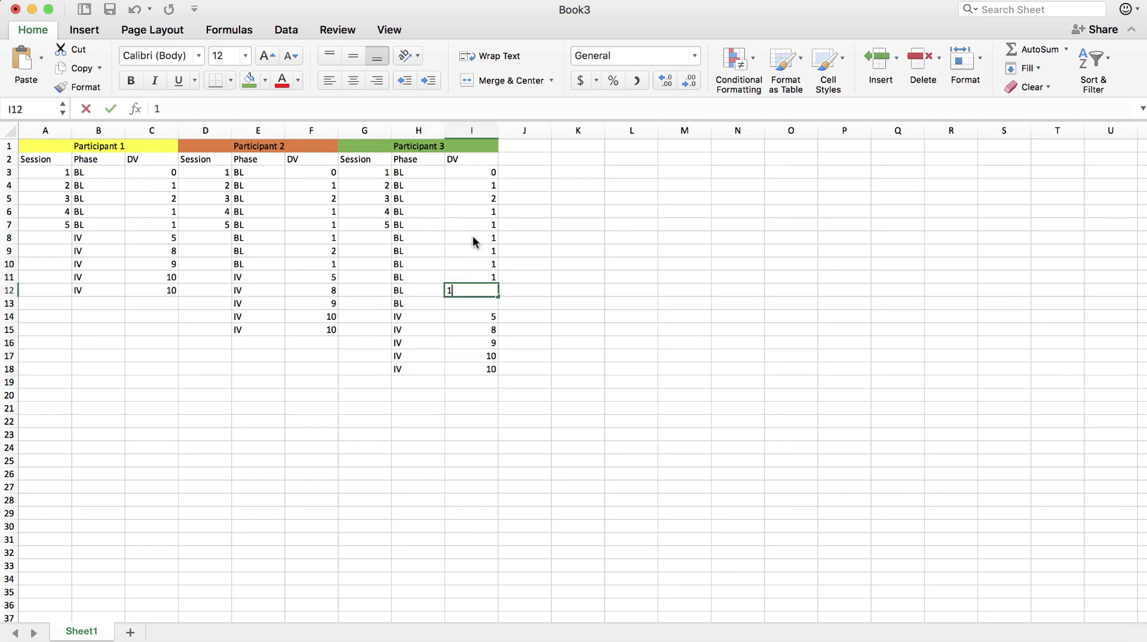
text(1)
key(Return)
text(1)
click(610, 304)
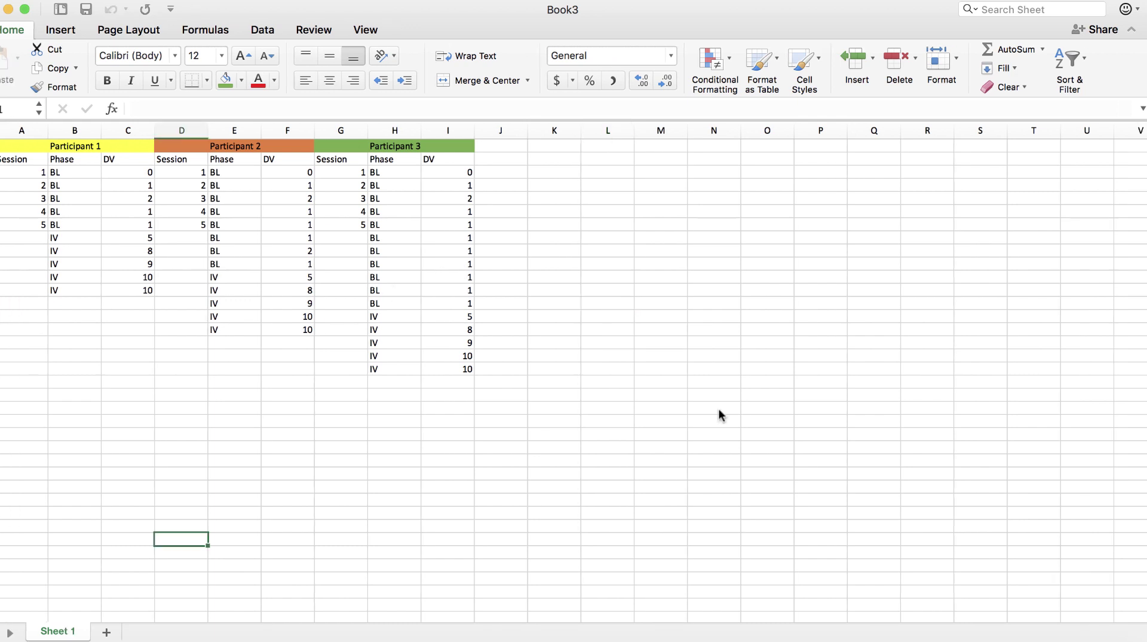
Step: Rename the participant data worksheet as Data
right_click(71, 633)
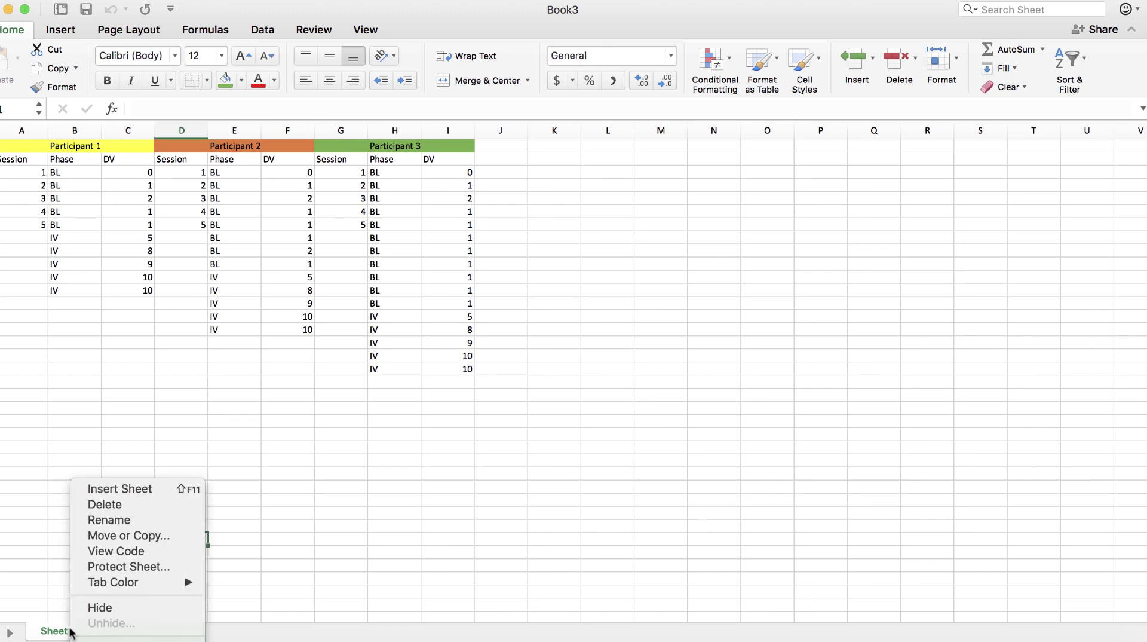
click(123, 518)
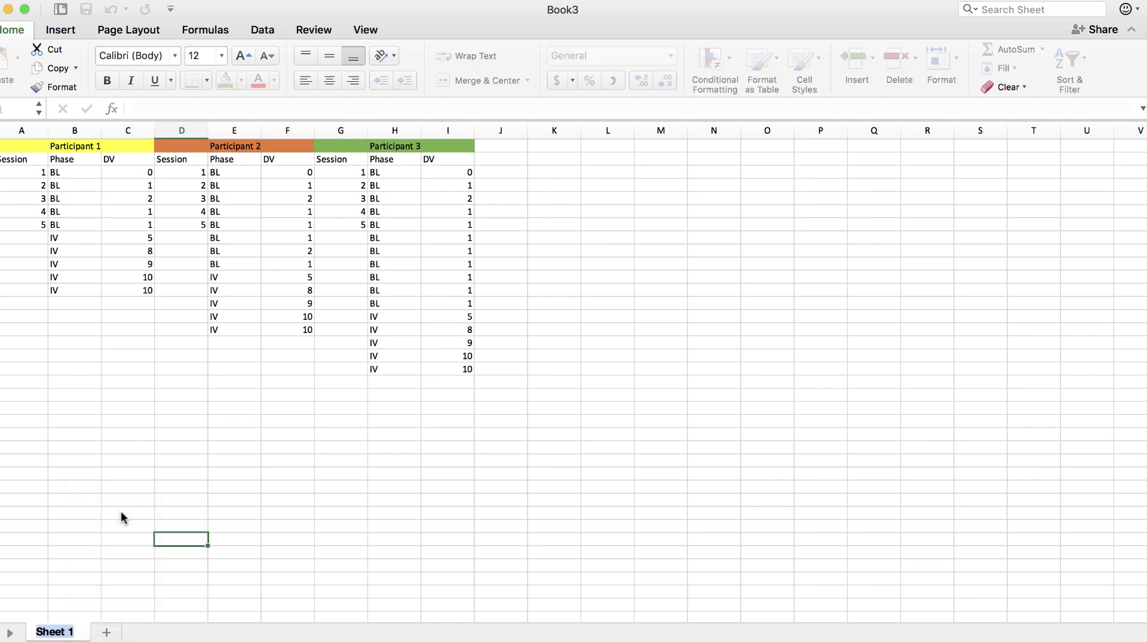
key(BackSpace)
text(Data)
key(Return)
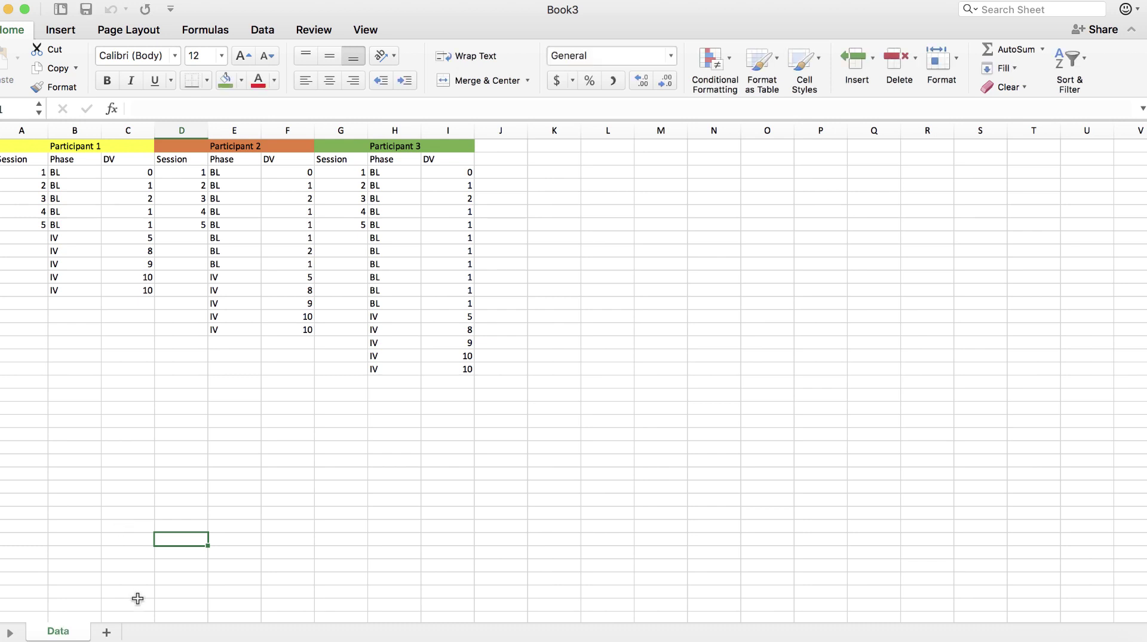
Step: Add a new worksheet named Graphs and return to the Data sheet
click(107, 632)
right_click(110, 639)
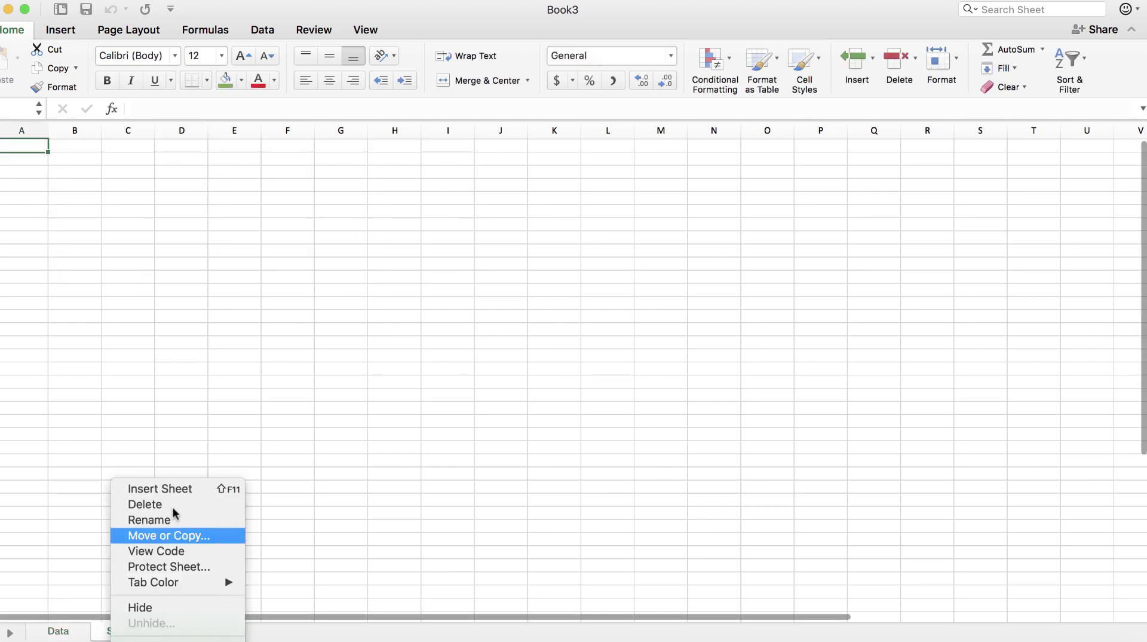
click(167, 521)
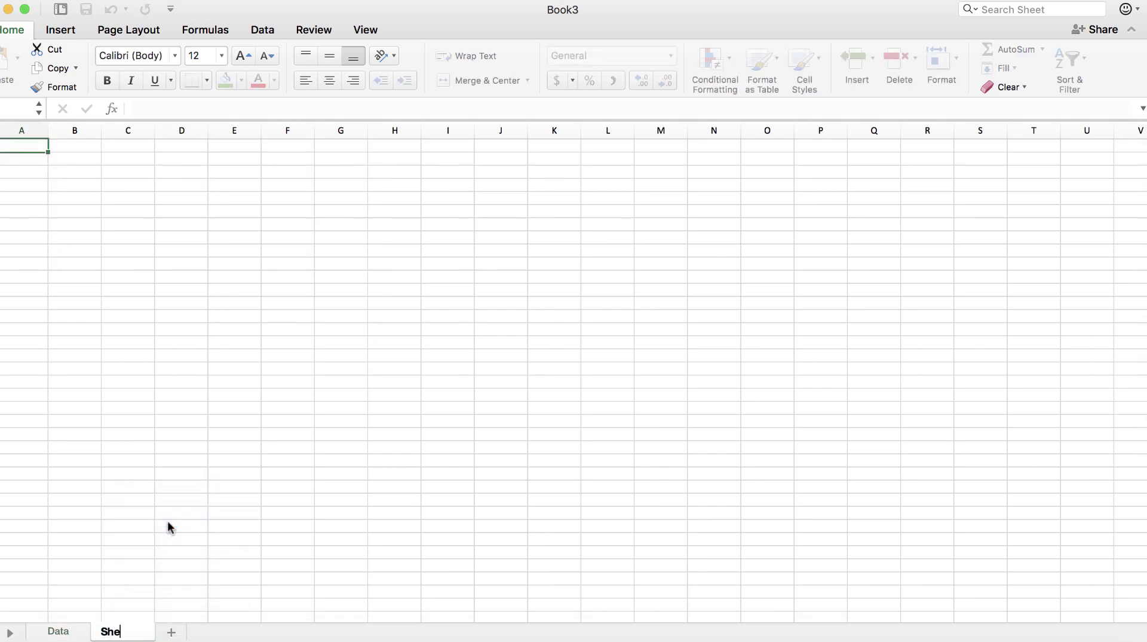
key(BackSpace)
text(Graphs)
click(167, 521)
click(69, 631)
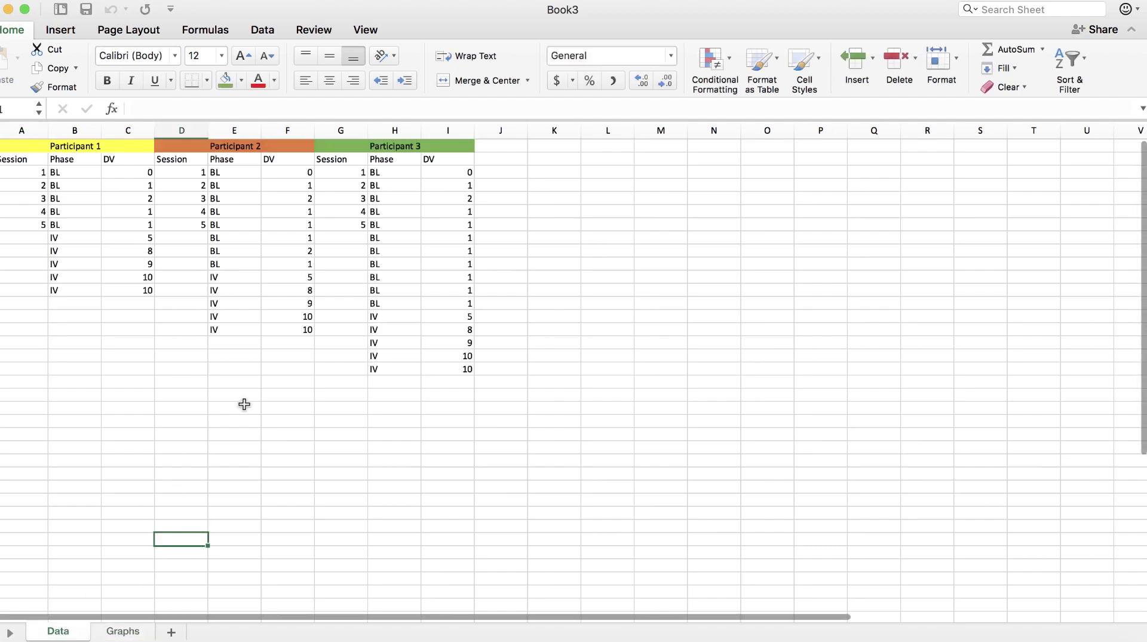
click(242, 407)
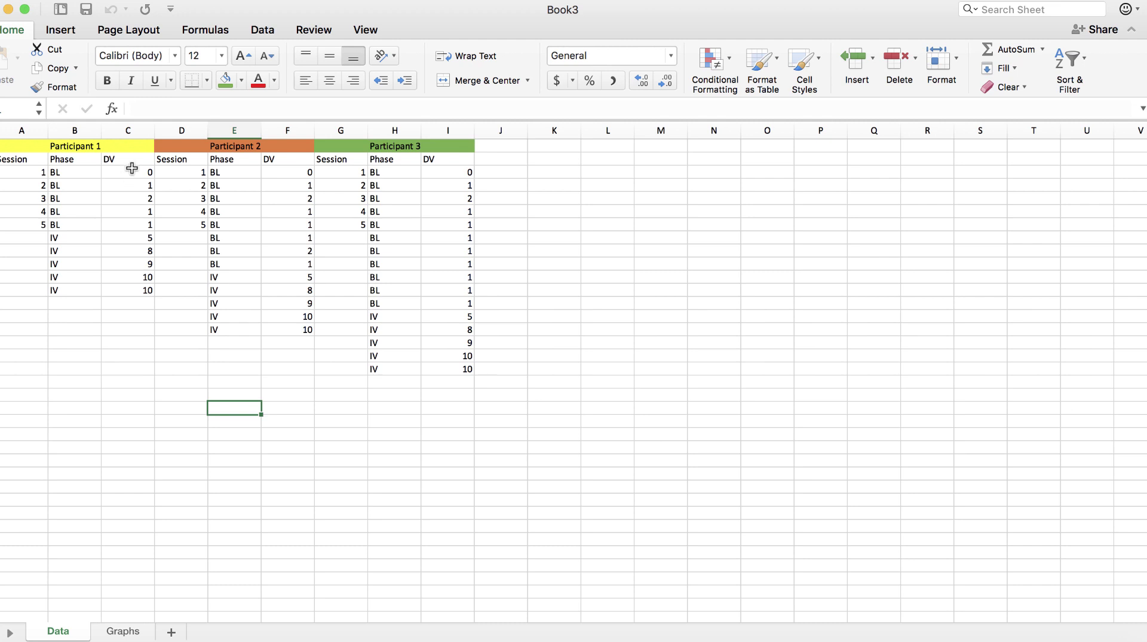
click(132, 170)
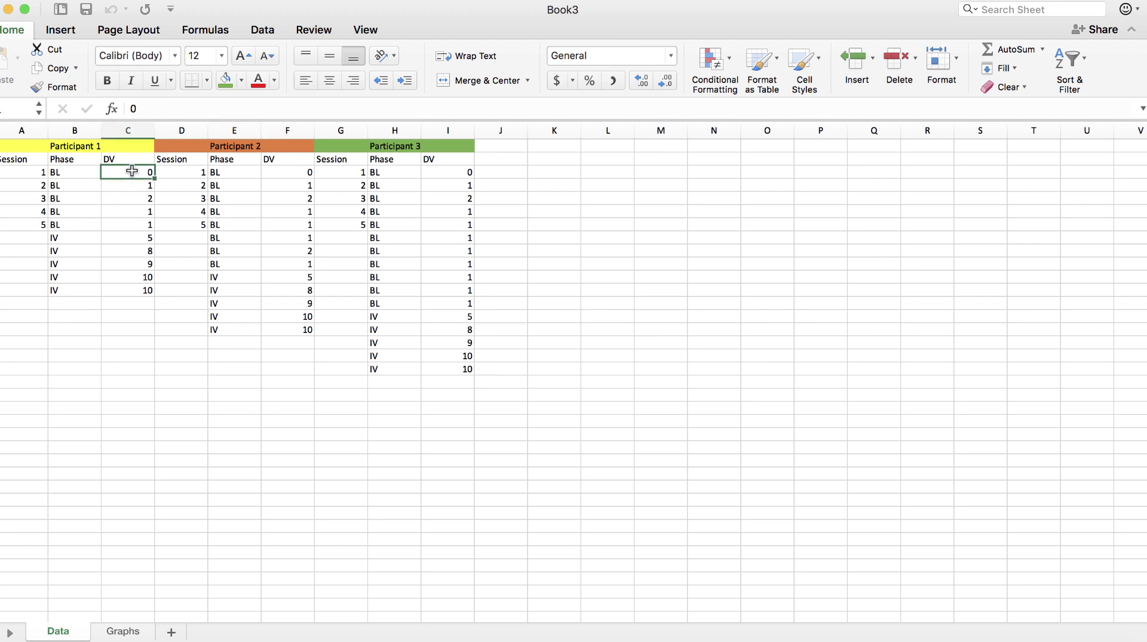
drag(131, 171, 137, 289)
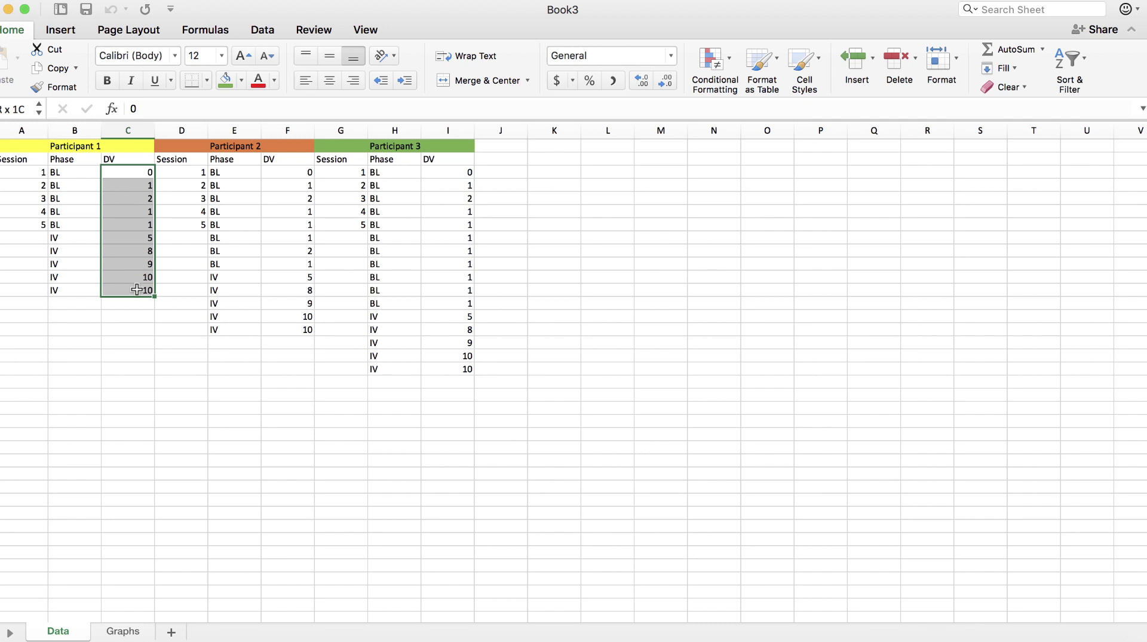
drag(137, 290, 137, 289)
click(140, 316)
Step: Insert a scatter chart with straight lines and markers from Participant 1's DV range C3:C20
drag(128, 171, 142, 395)
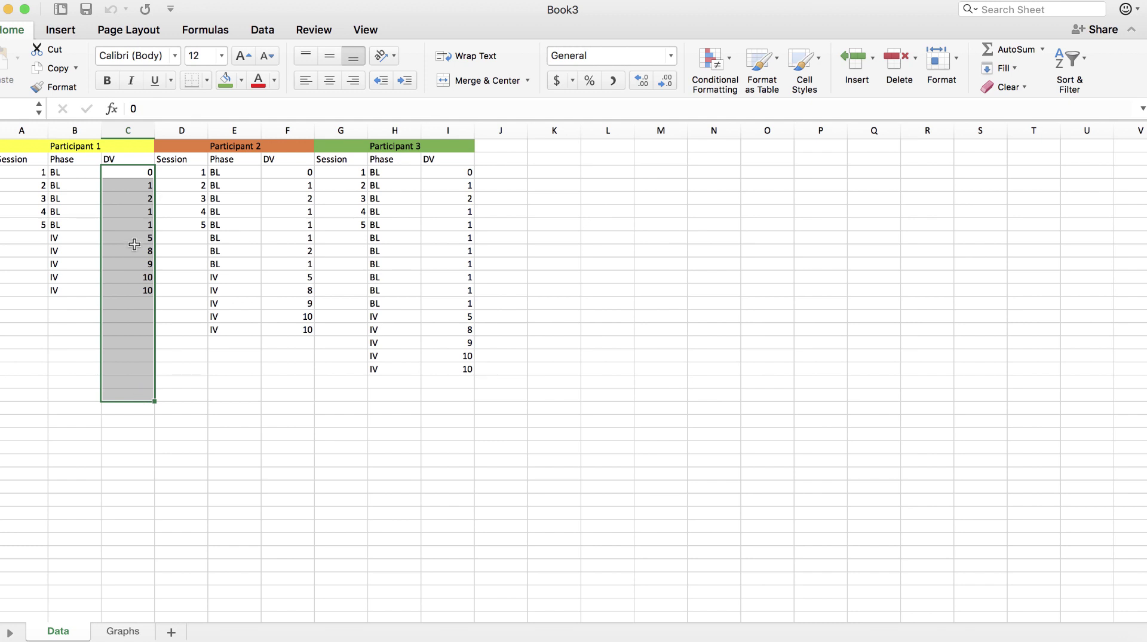
click(79, 34)
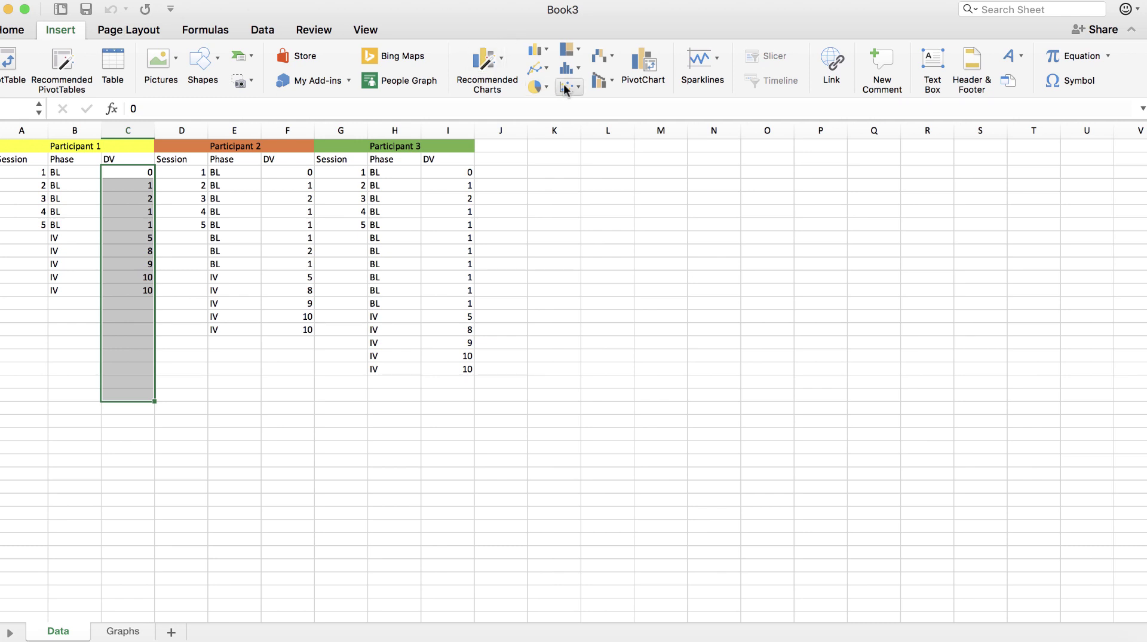
click(570, 88)
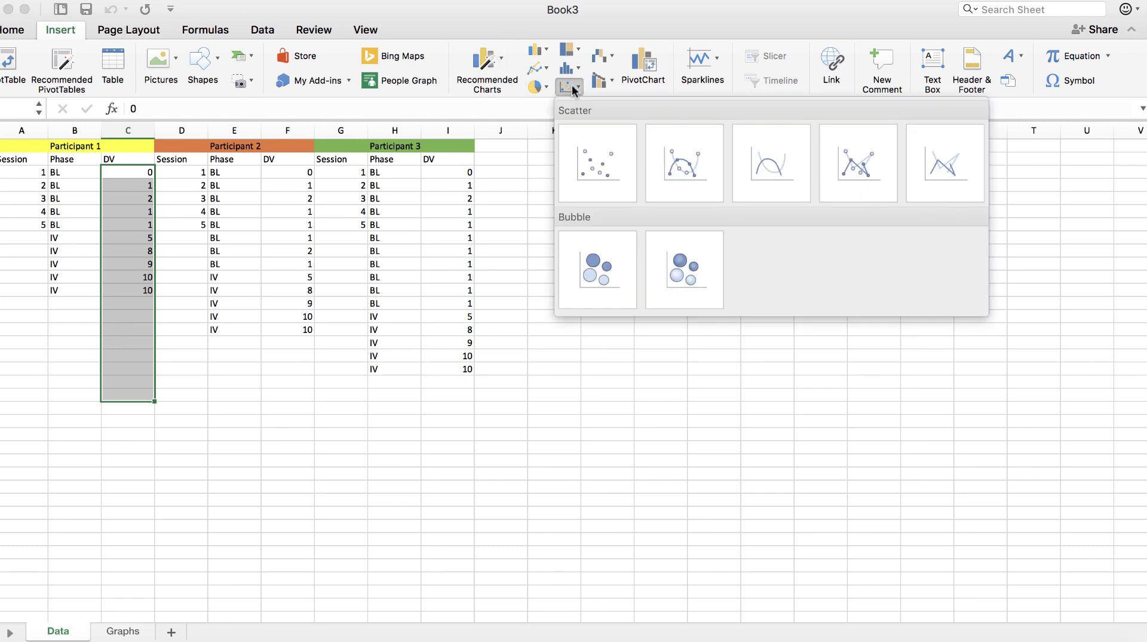
click(843, 184)
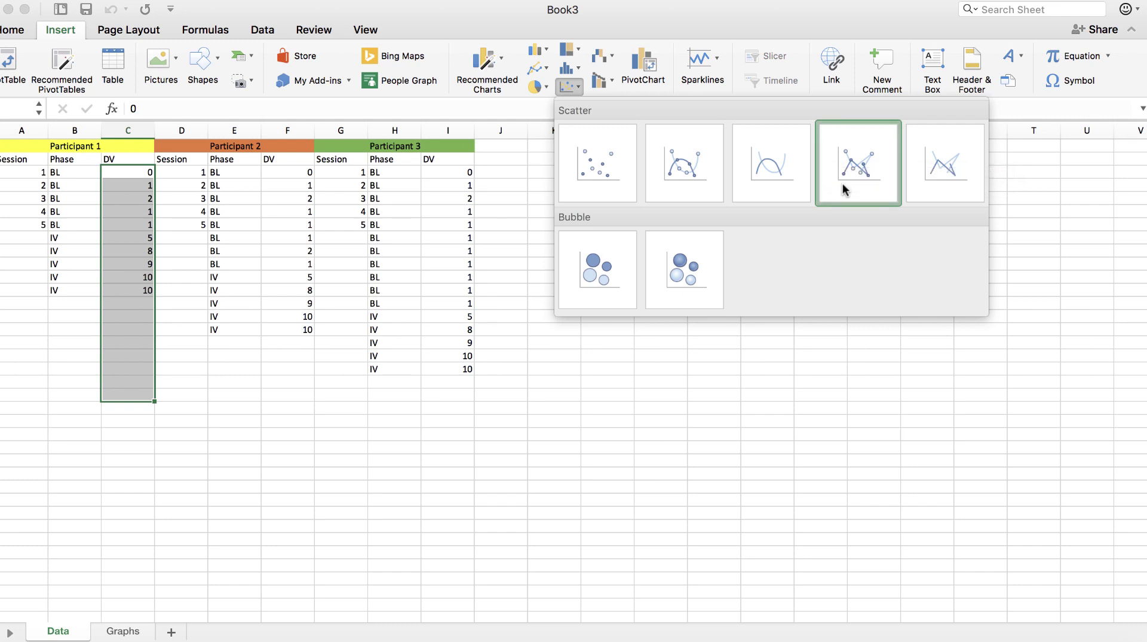
Step: Move Participant 1's chart to the Graphs sheet as an object and place it near the top over columns B to G
drag(662, 300, 747, 263)
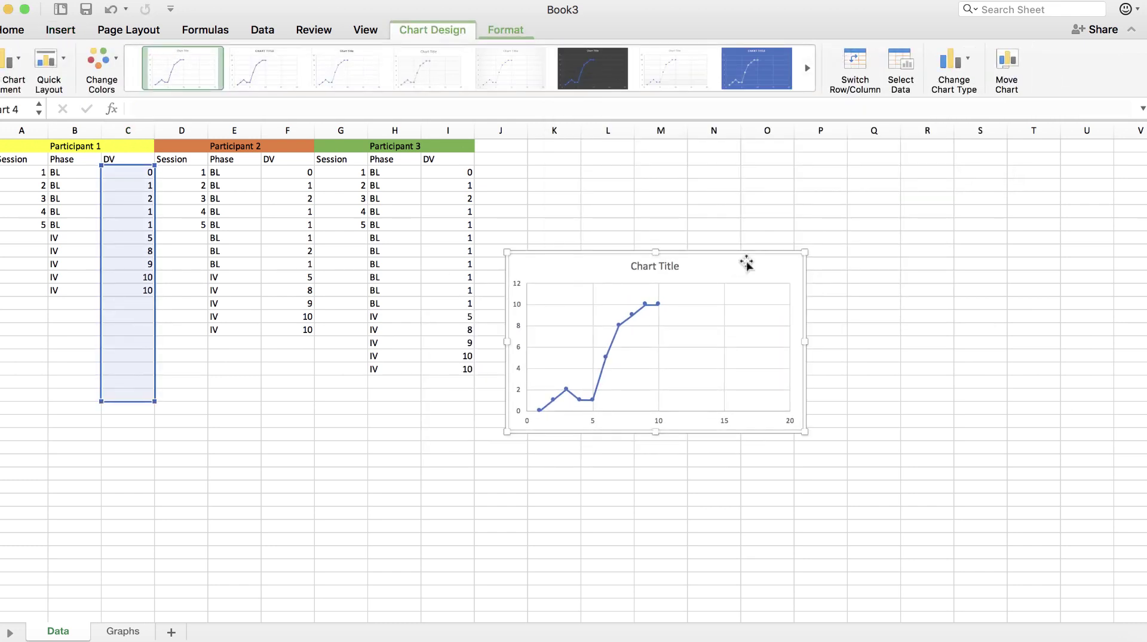
right_click(747, 263)
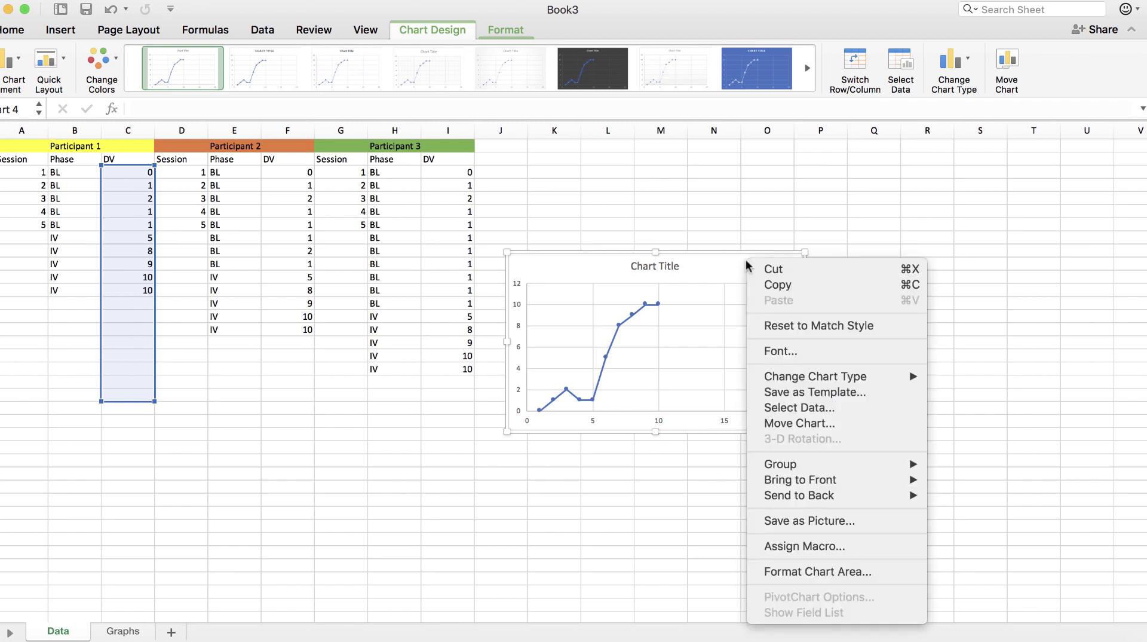
click(821, 422)
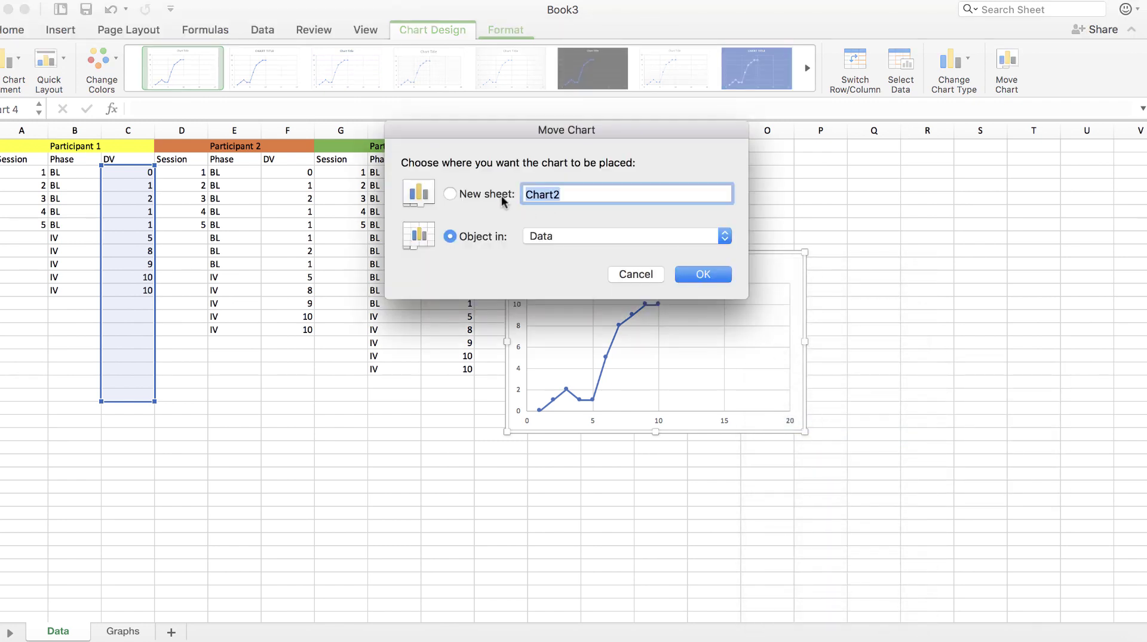
click(500, 195)
click(487, 236)
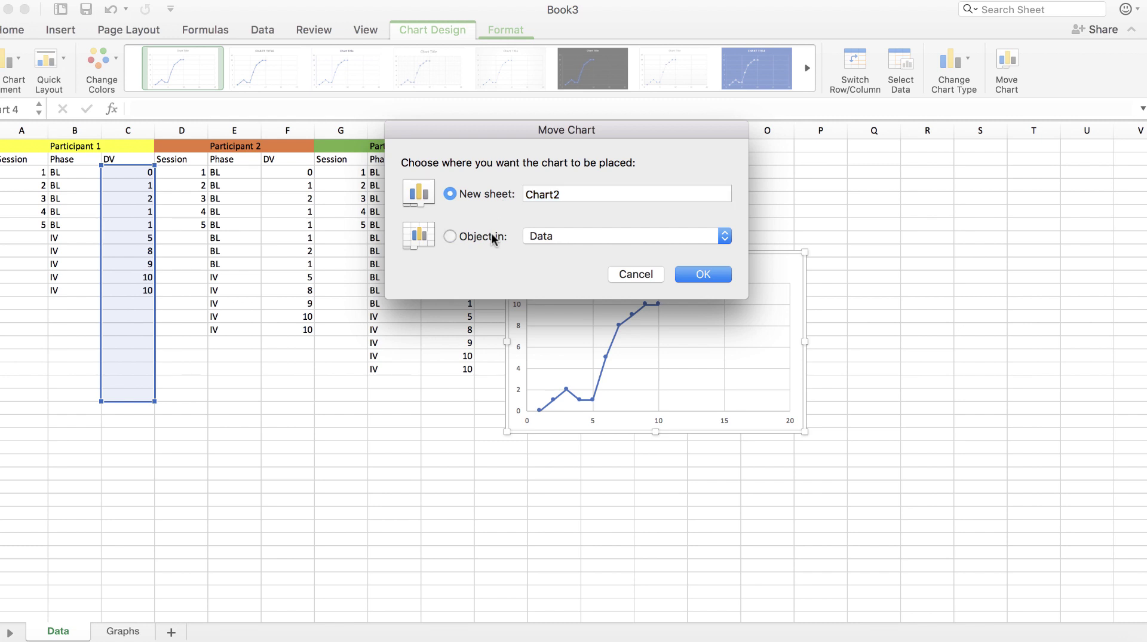
click(559, 235)
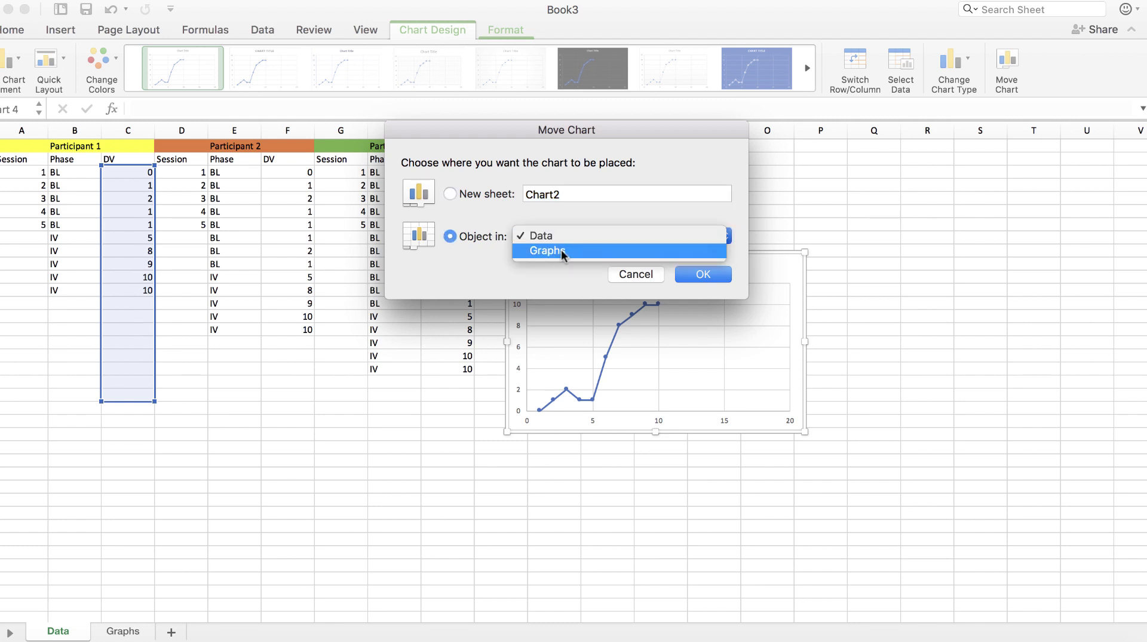
click(561, 251)
click(687, 273)
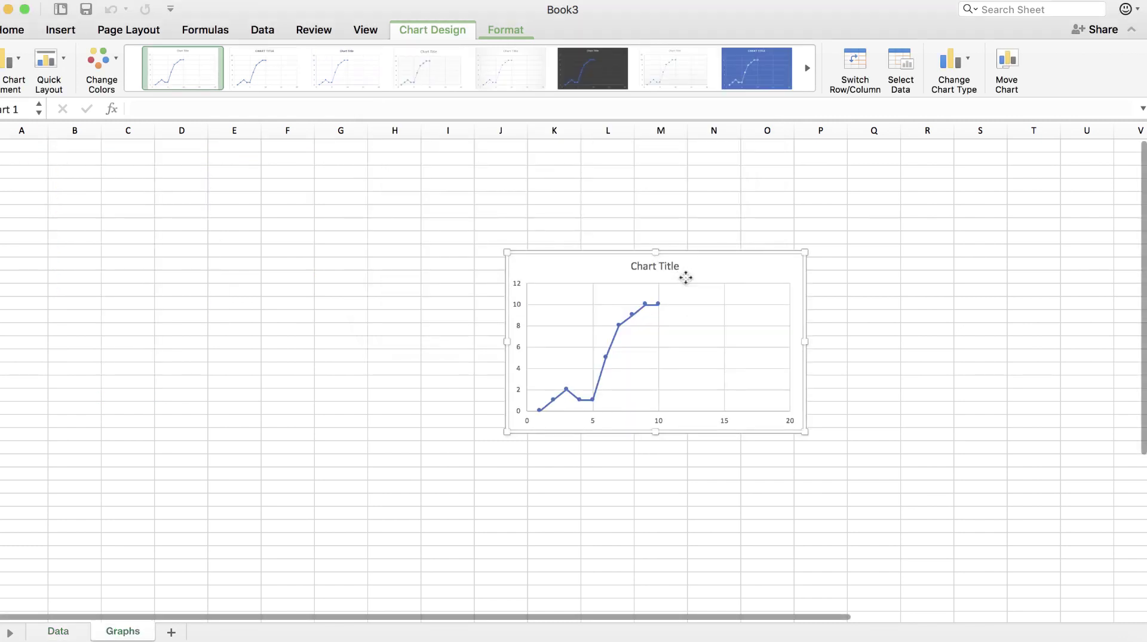
drag(686, 278, 224, 184)
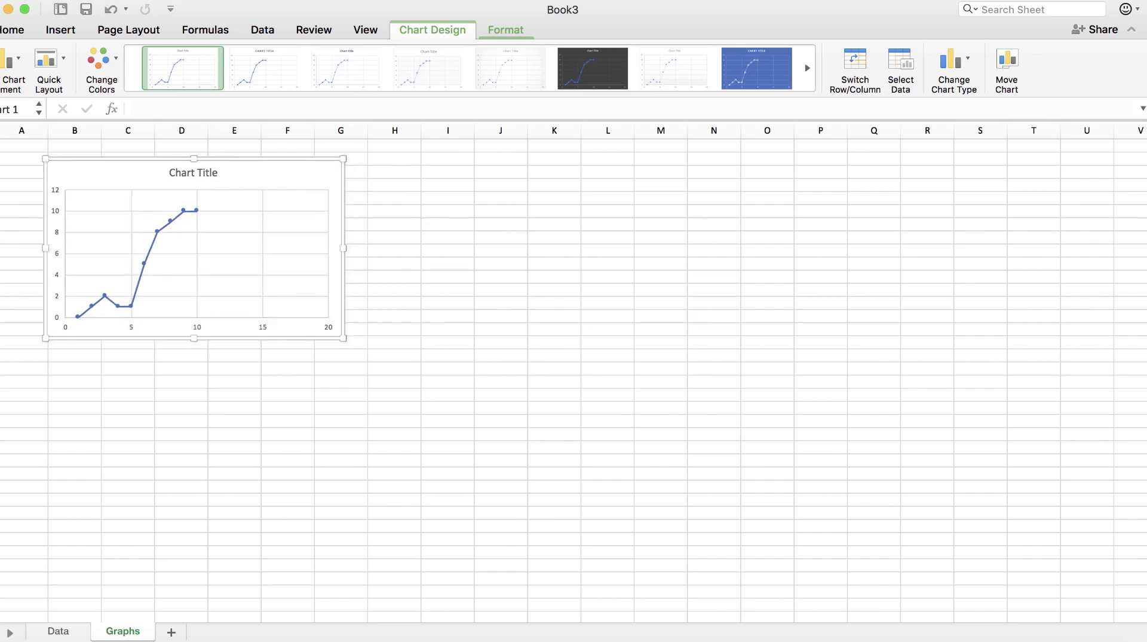
Step: On the Data sheet, insert a scatter chart with straight lines and markers from Participant 2's DV range F3:F20
click(62, 633)
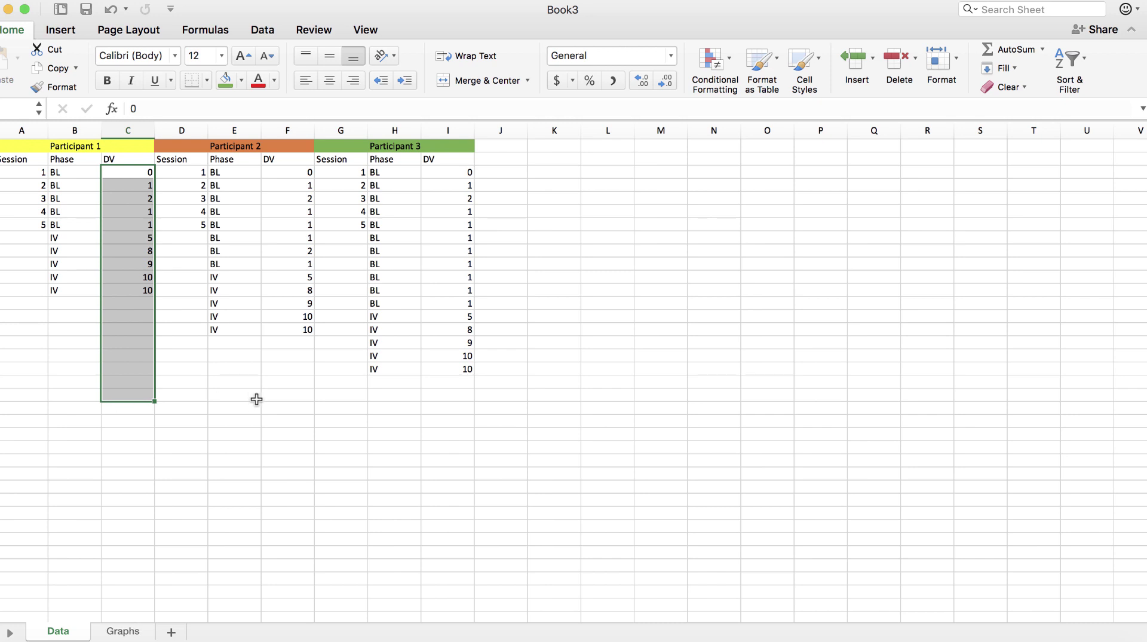
click(257, 399)
click(271, 215)
drag(284, 170, 282, 396)
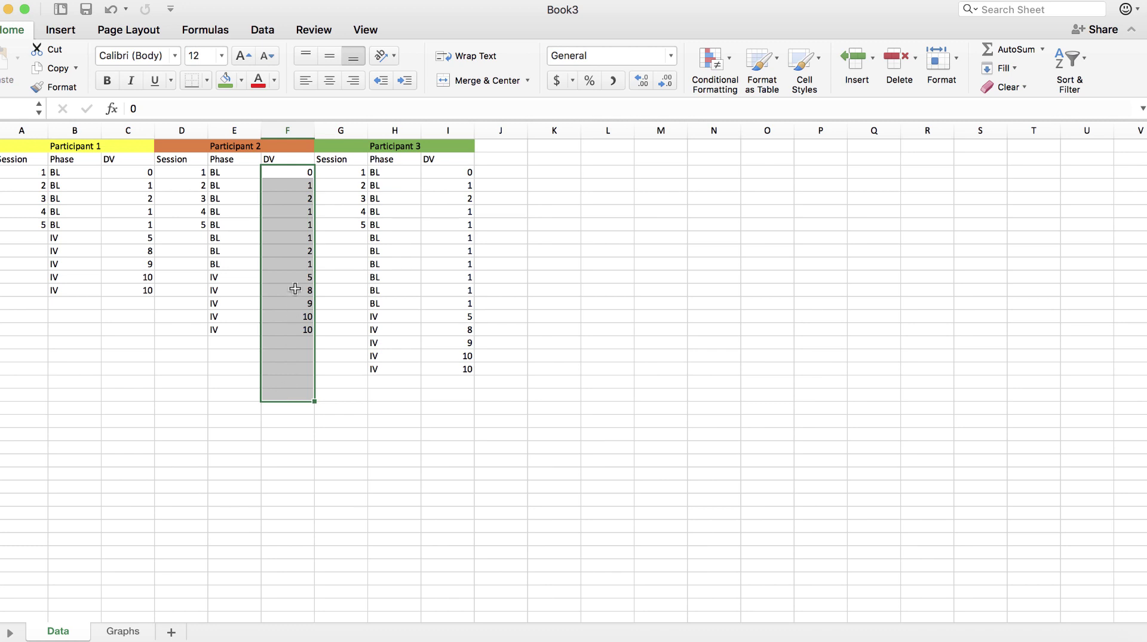
click(66, 33)
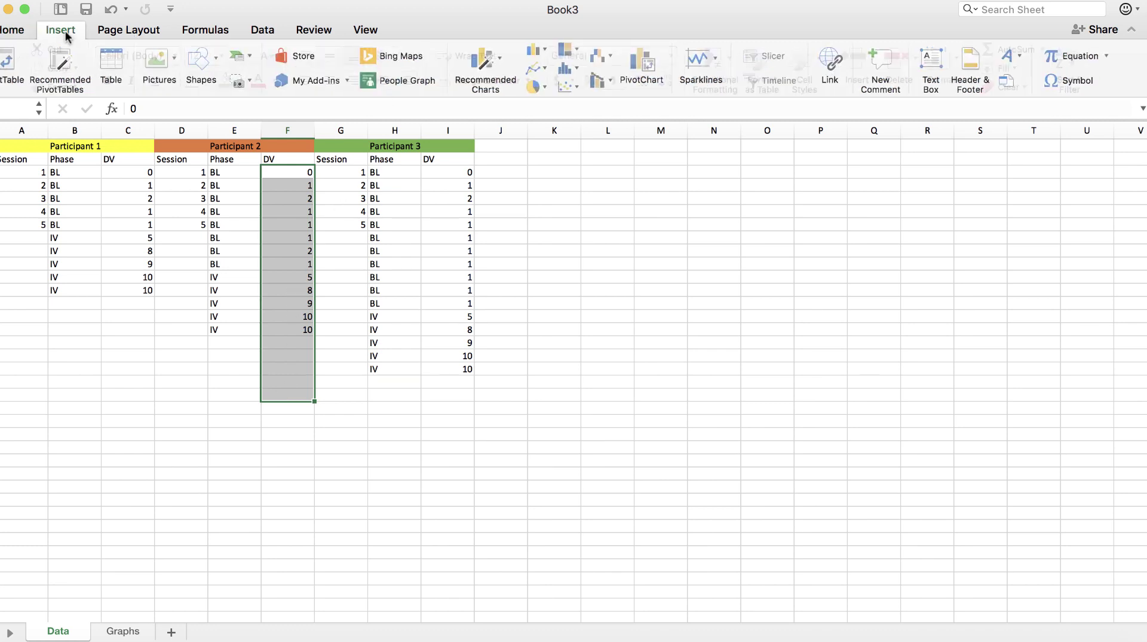
click(565, 89)
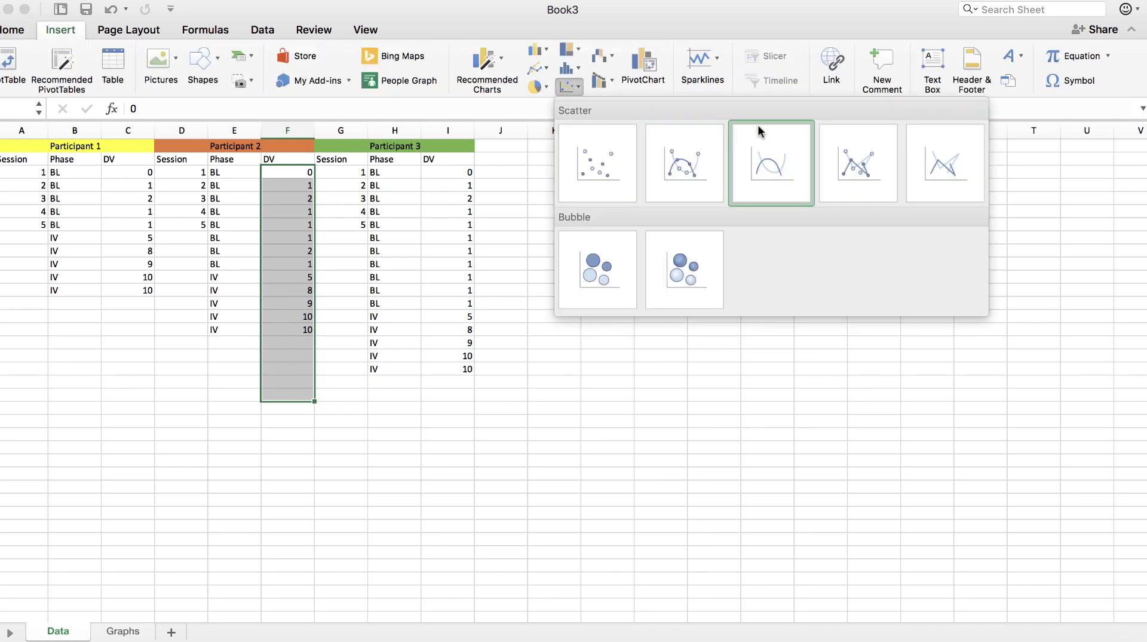
click(848, 168)
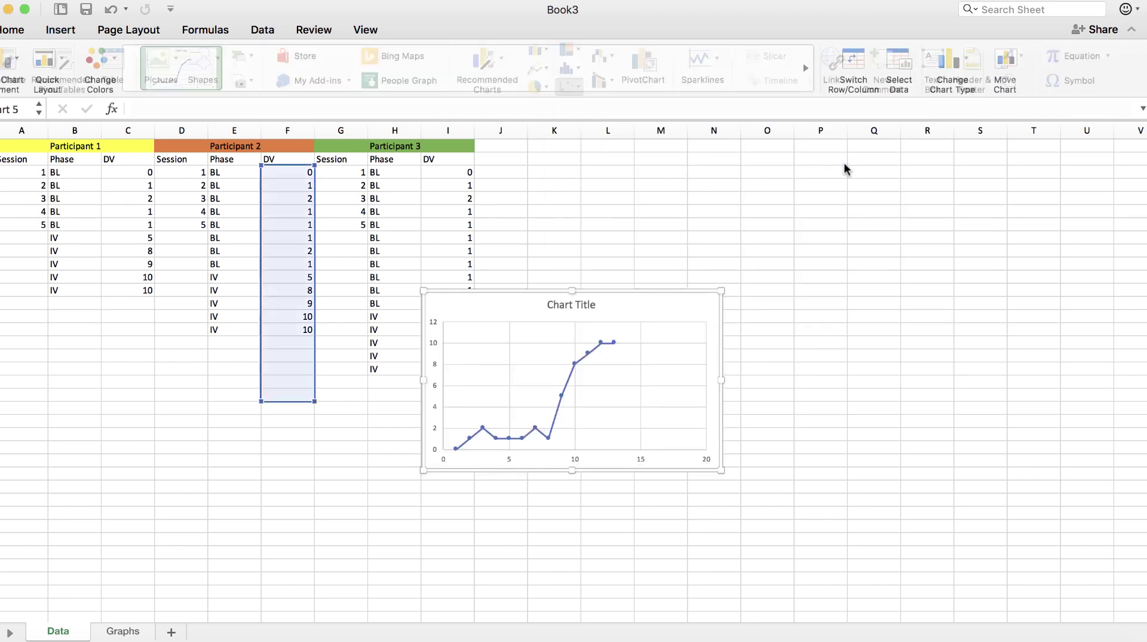
Step: Move Participant 2's chart to the Graphs sheet as an object and place it directly below Participant 1's chart
right_click(662, 306)
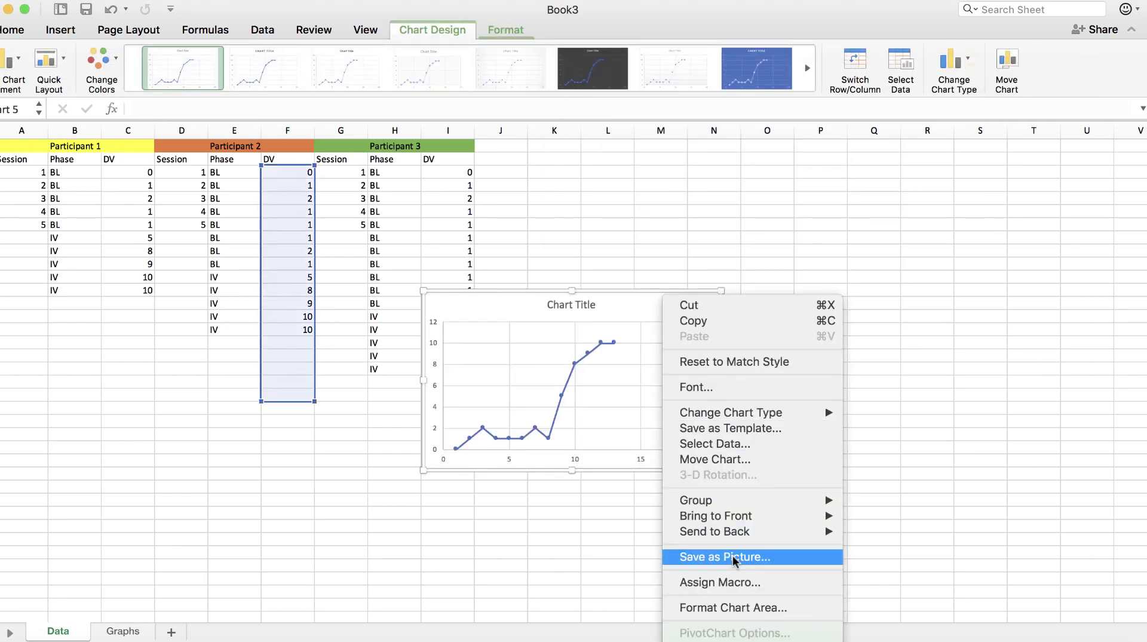
click(751, 458)
click(538, 240)
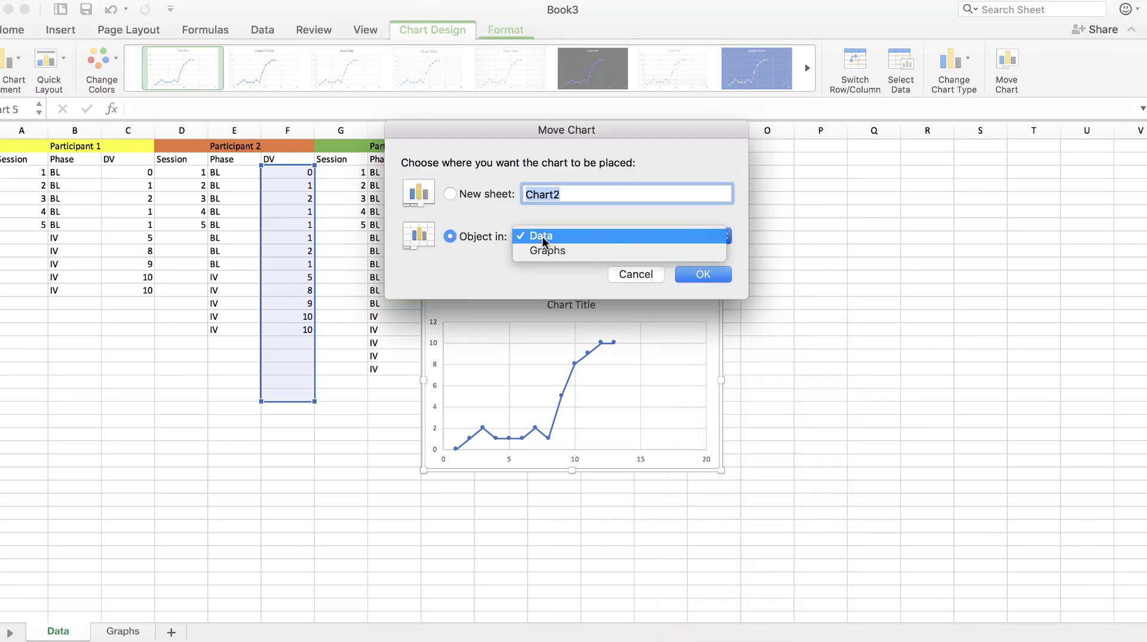
click(542, 248)
click(682, 275)
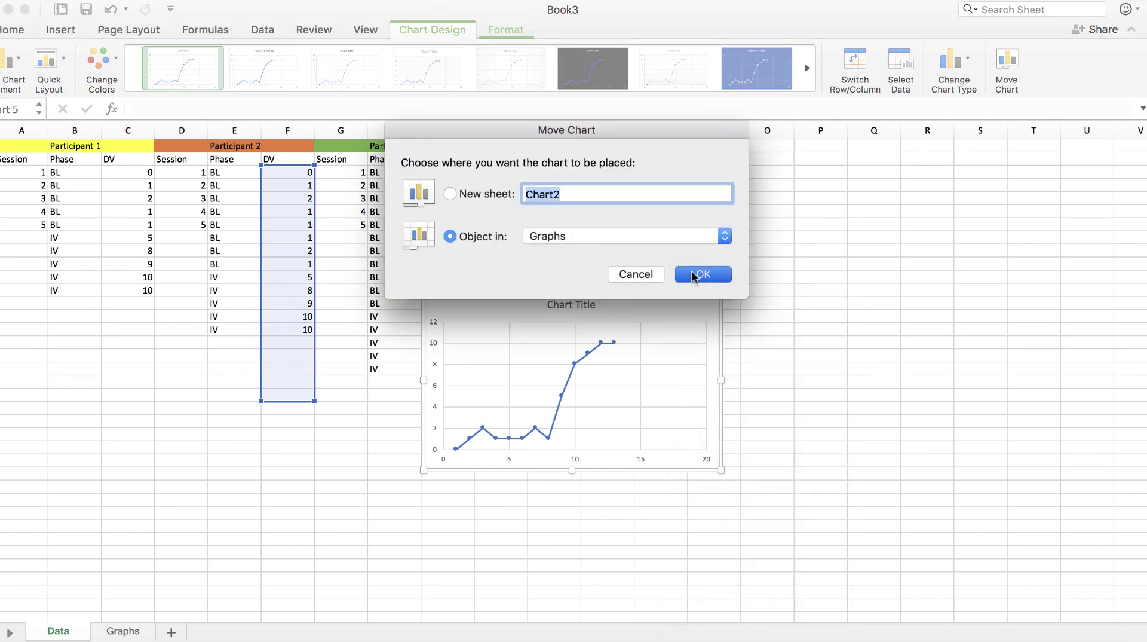
drag(653, 299, 266, 357)
Step: On the Data sheet, insert a scatter chart with straight lines and markers from Participant 3's DV range I3:I20
click(63, 630)
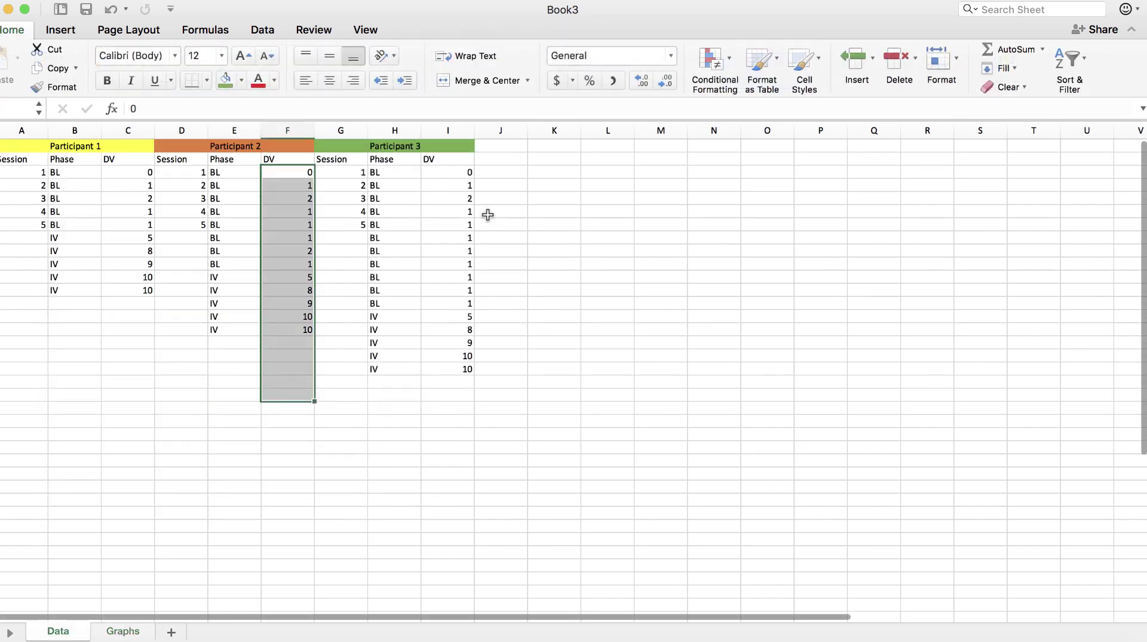
click(487, 213)
click(452, 171)
drag(452, 172, 461, 393)
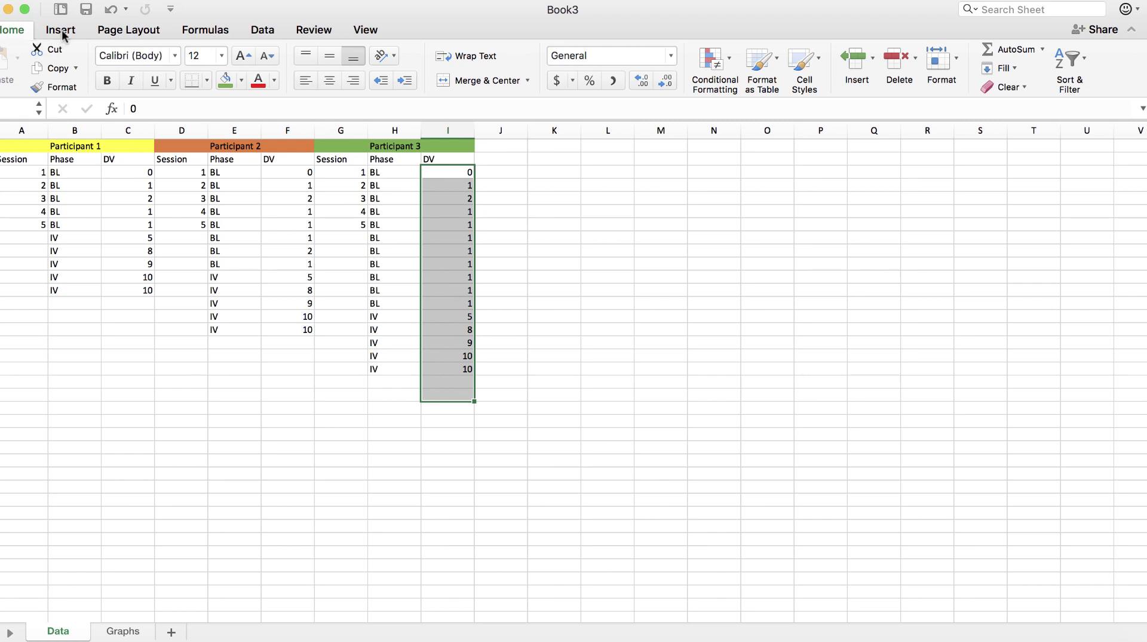
click(62, 32)
click(566, 87)
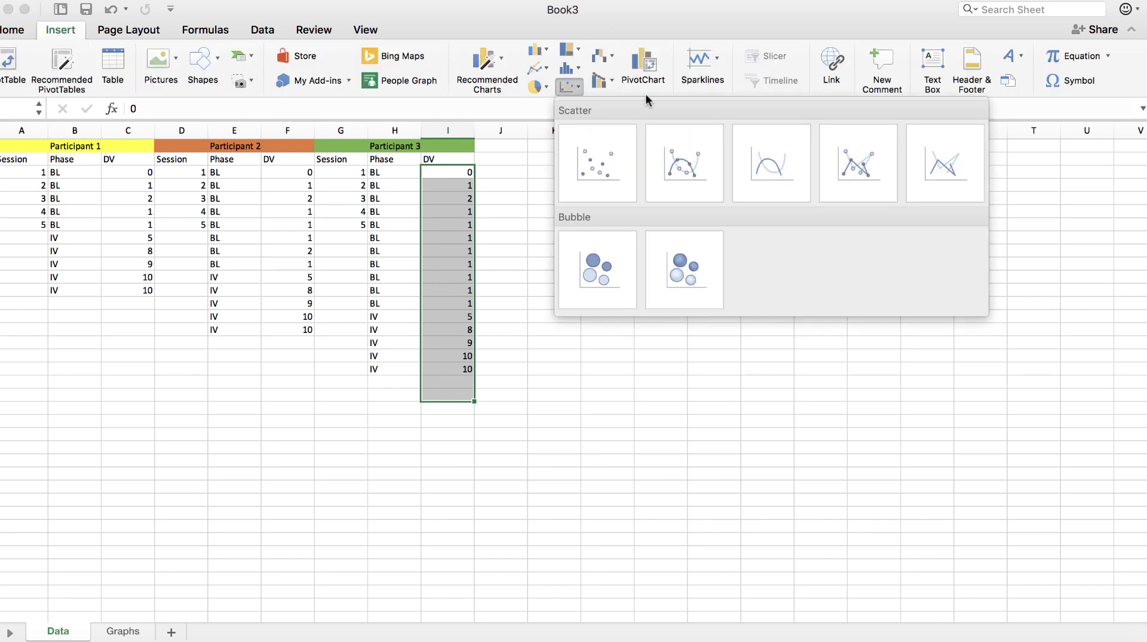
click(841, 156)
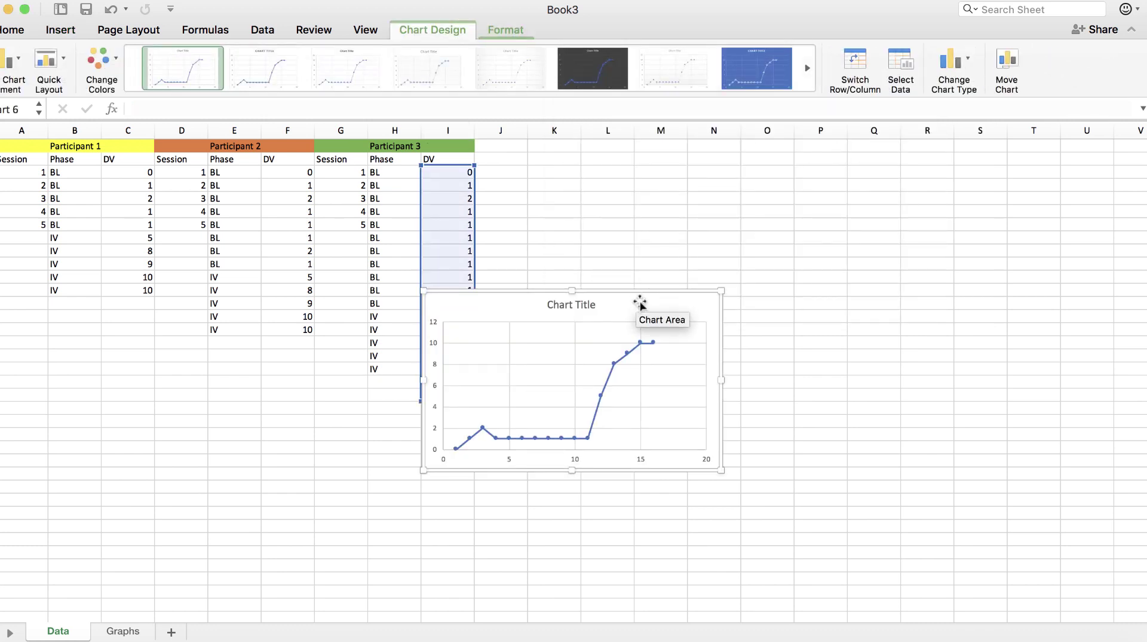
Step: Move Participant 3's chart to the Graphs sheet as an object and place it below Participant 2's chart
right_click(640, 304)
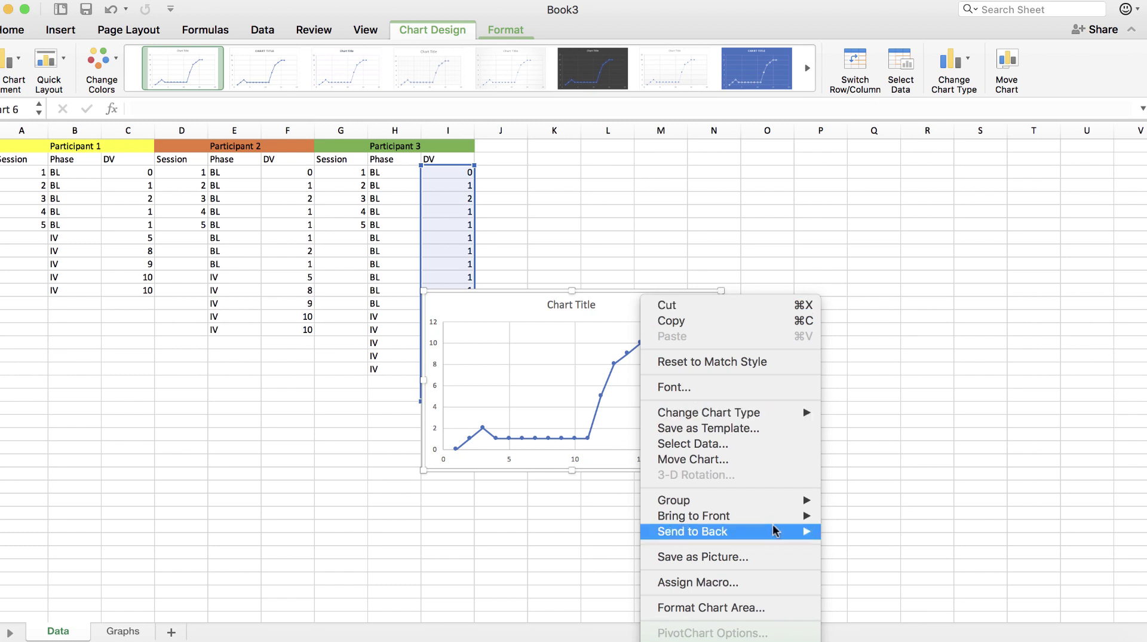
click(767, 461)
click(550, 237)
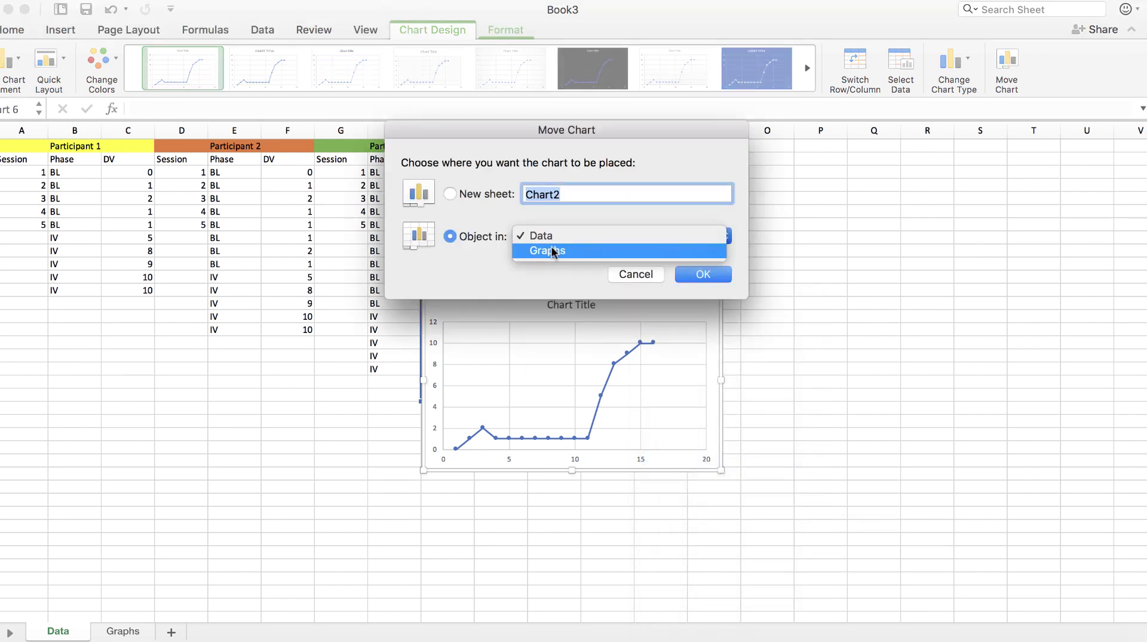
click(553, 251)
click(696, 272)
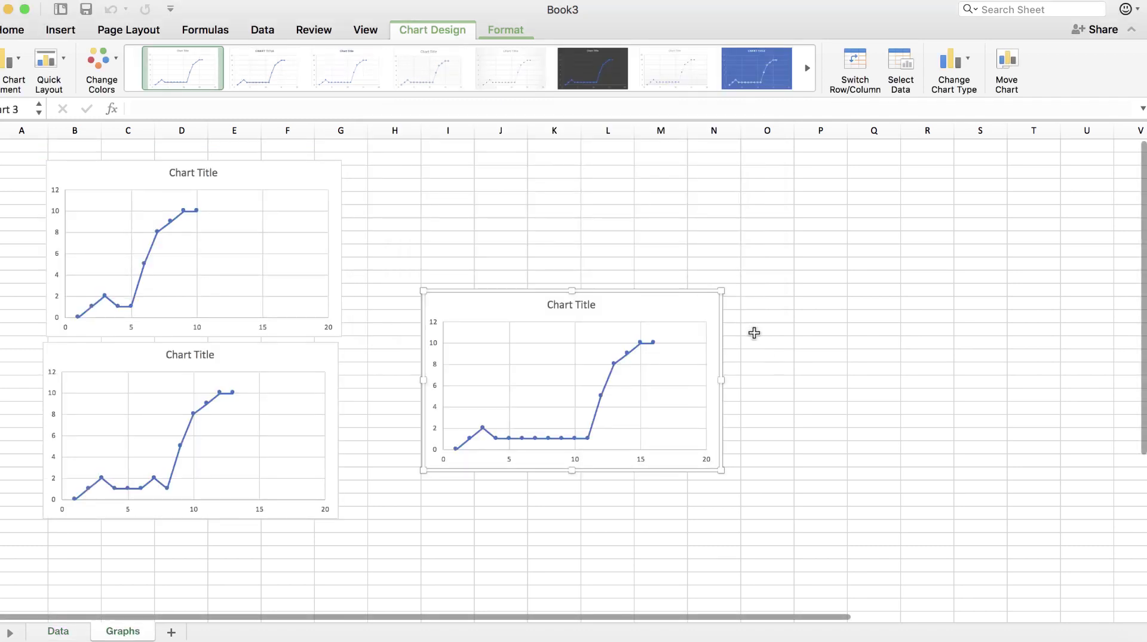
scroll(762, 337, down, 5)
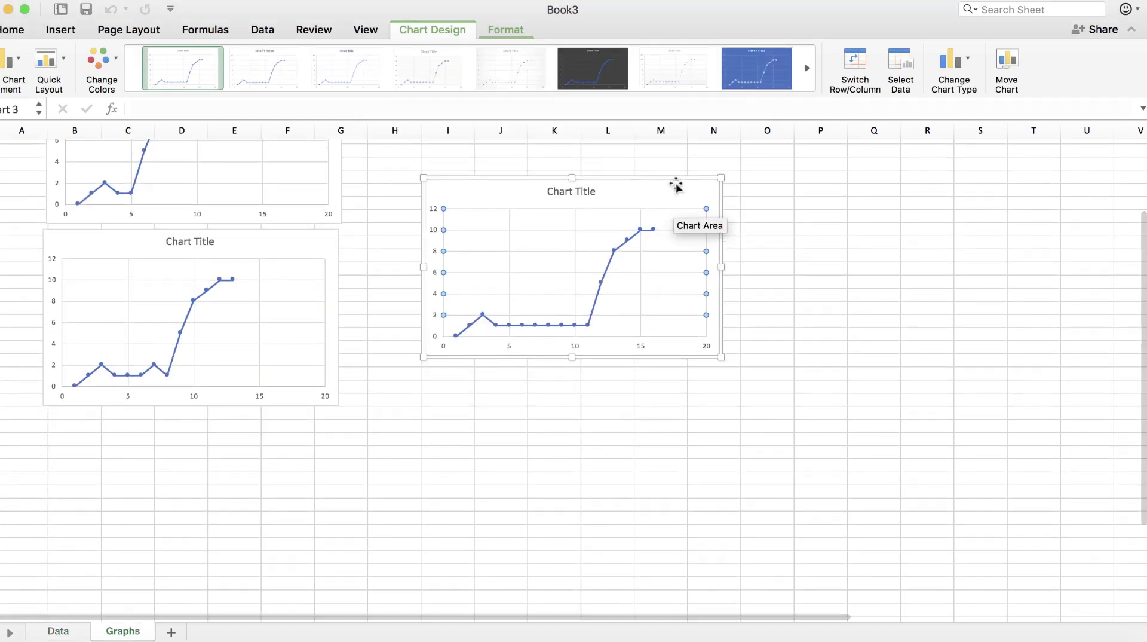
drag(677, 186, 294, 422)
click(459, 383)
Step: Delete the chart title from Participant 1's chart on the Graphs sheet
scroll(459, 384, up, 5)
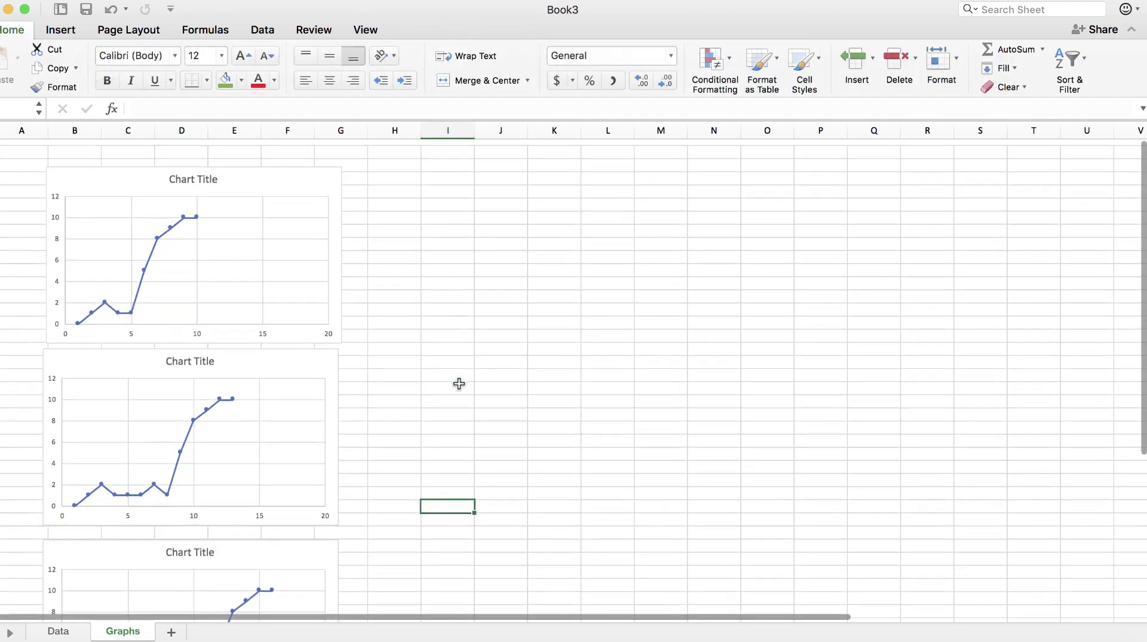
scroll(791, 456, up, 6)
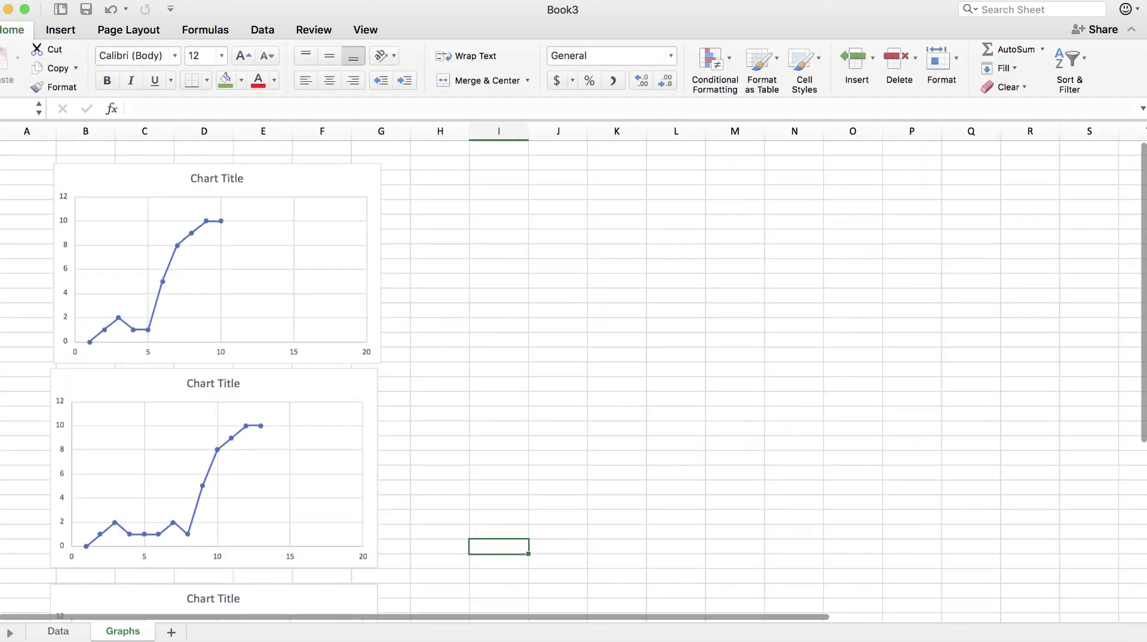
scroll(791, 456, down, 3)
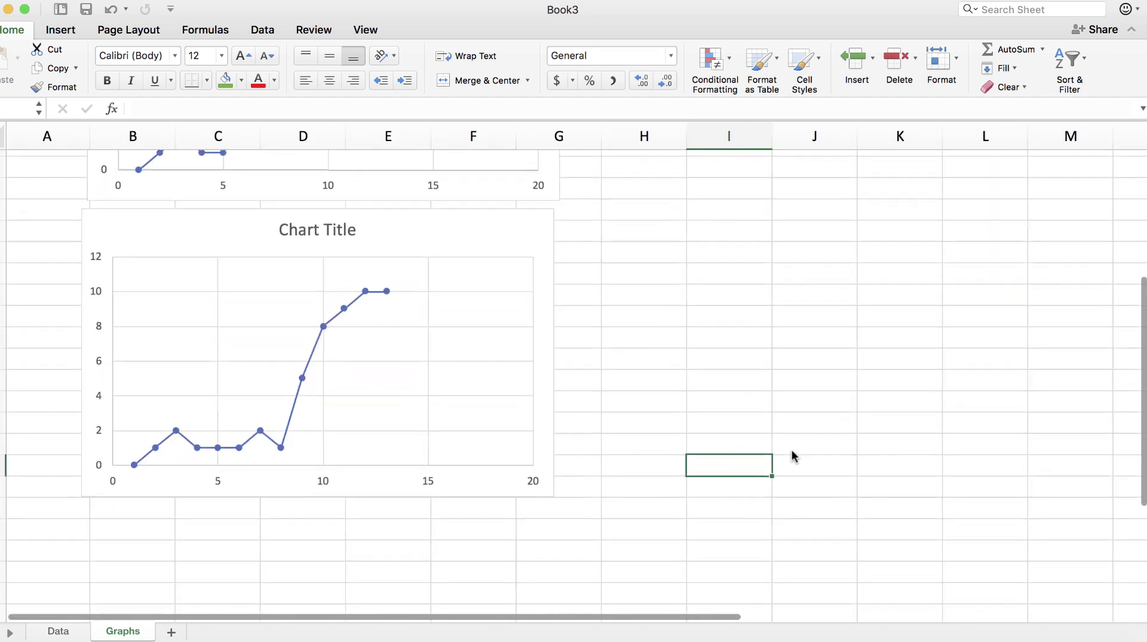
scroll(771, 449, up, 6)
click(348, 203)
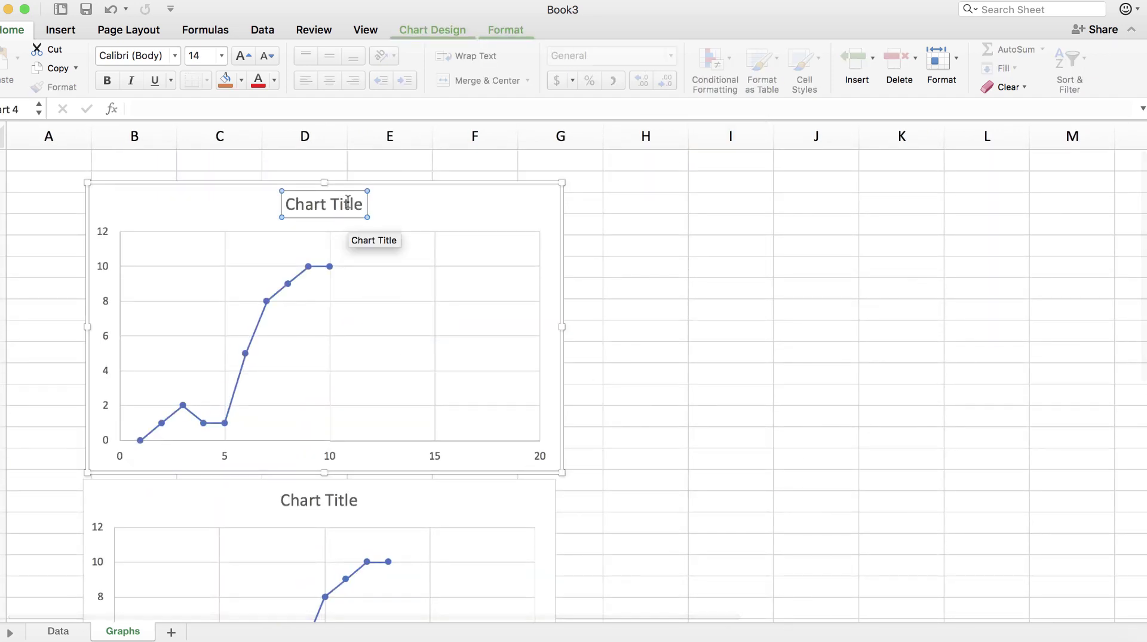
key(Delete)
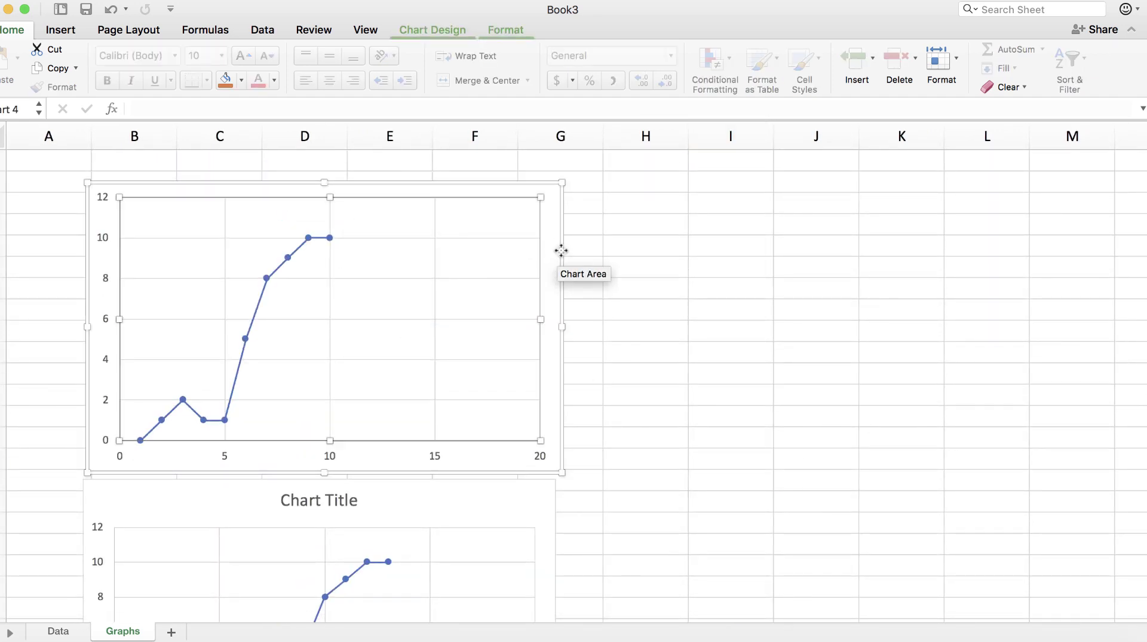
click(561, 251)
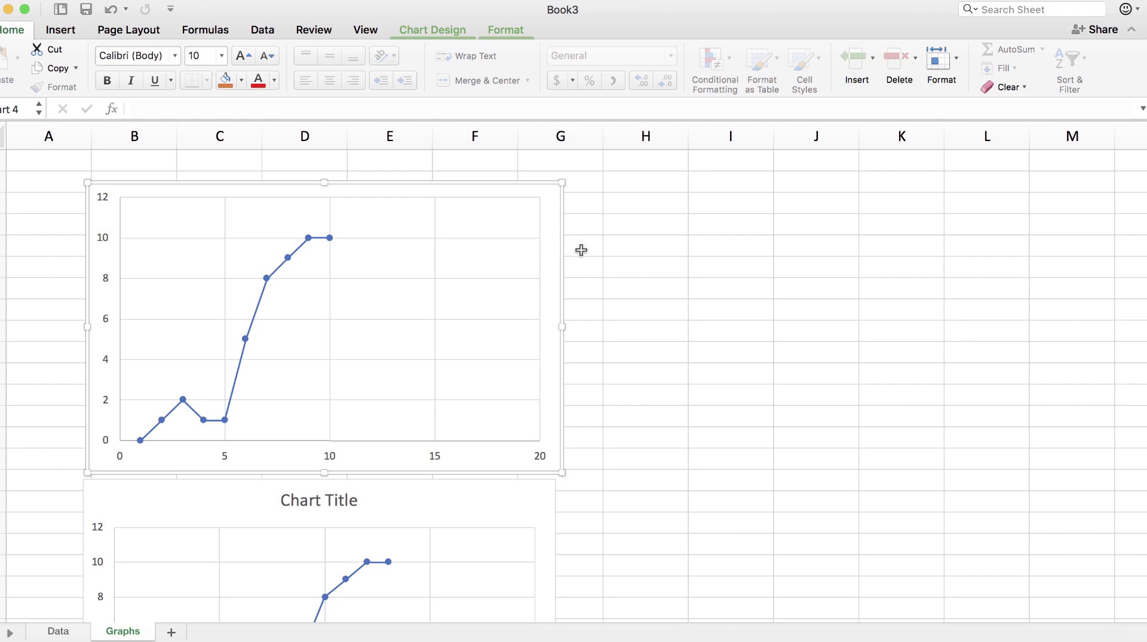
Step: Format Participant 1's chart area with no fill and no border line
right_click(563, 255)
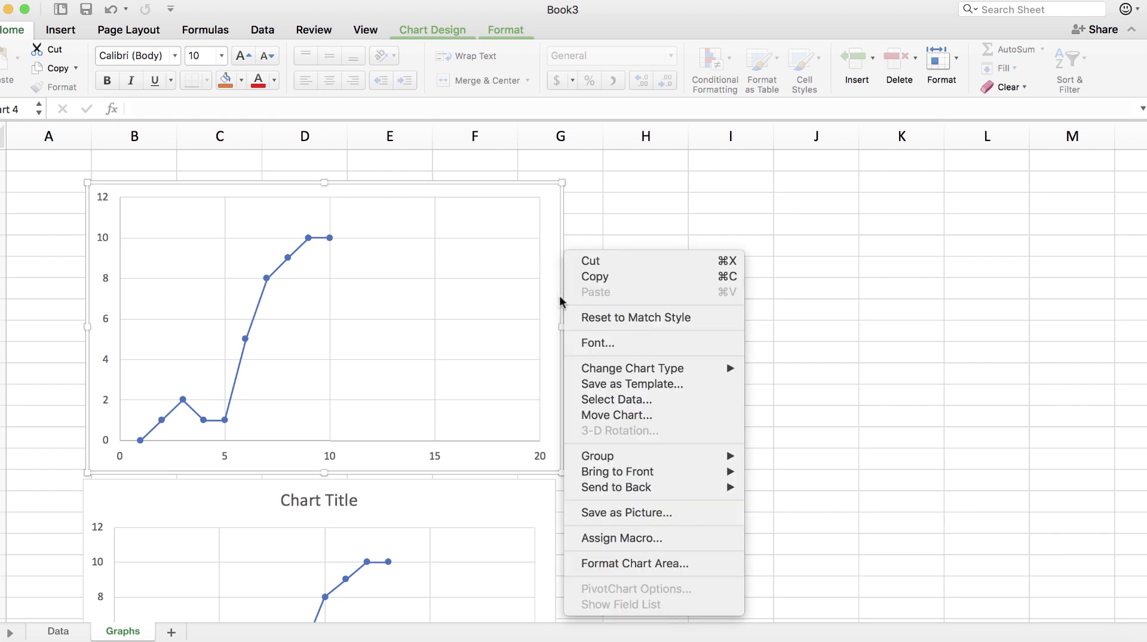
click(647, 564)
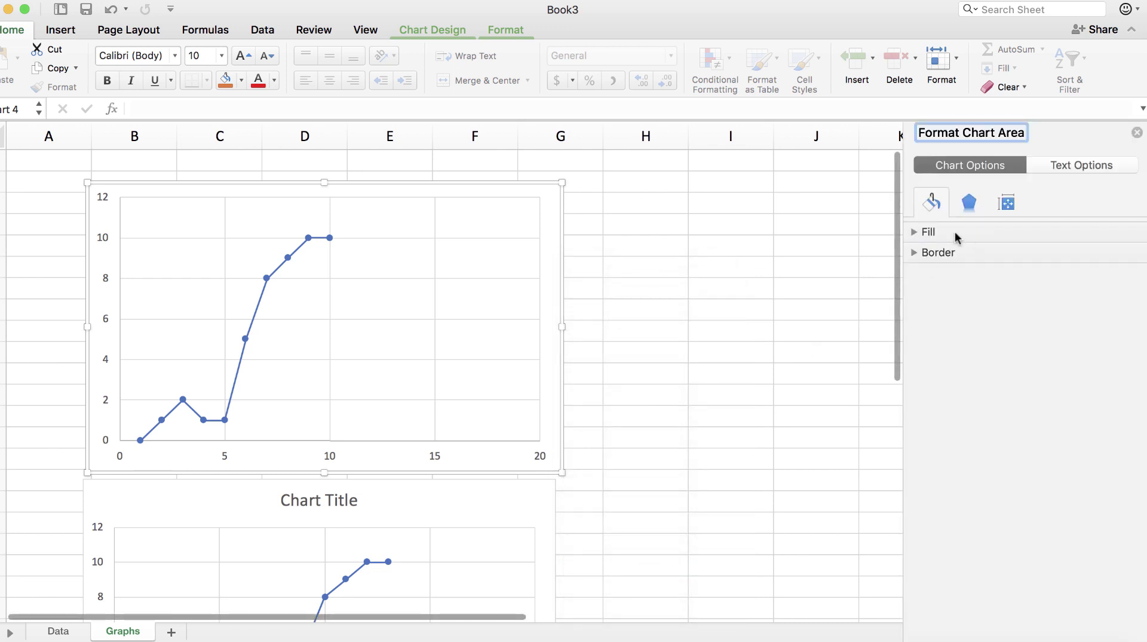
click(955, 231)
click(939, 257)
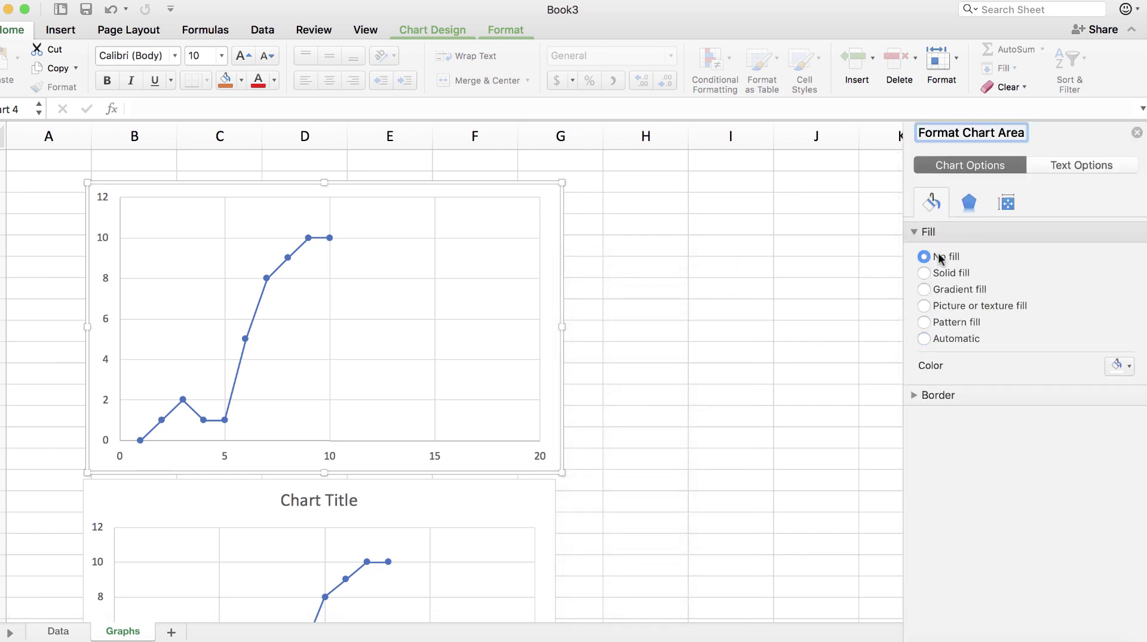
click(933, 367)
click(925, 389)
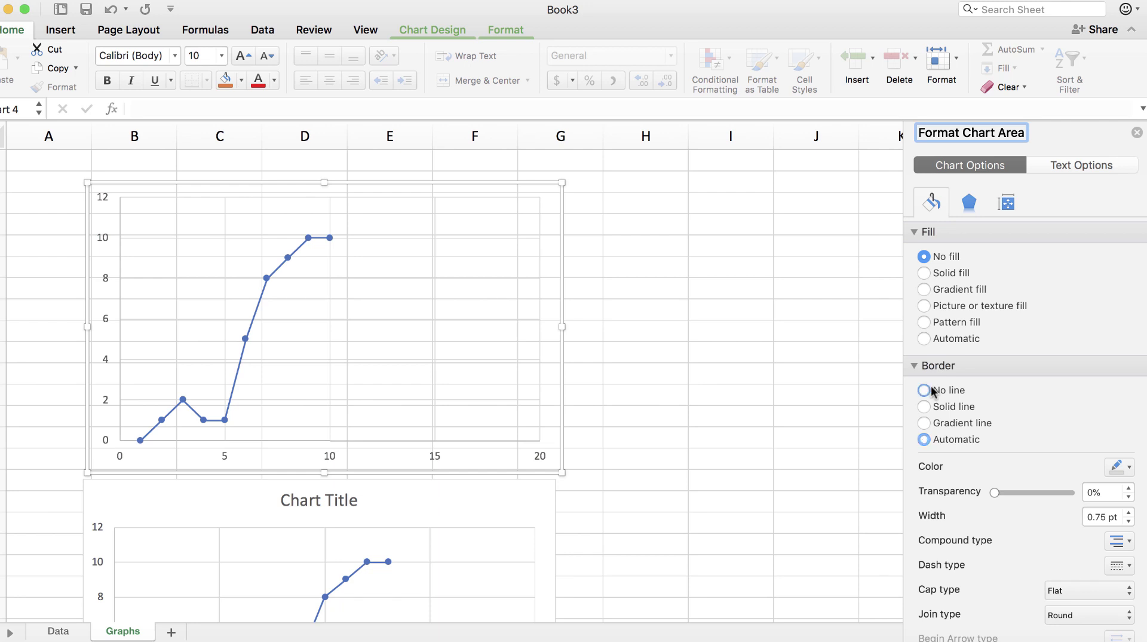
click(817, 397)
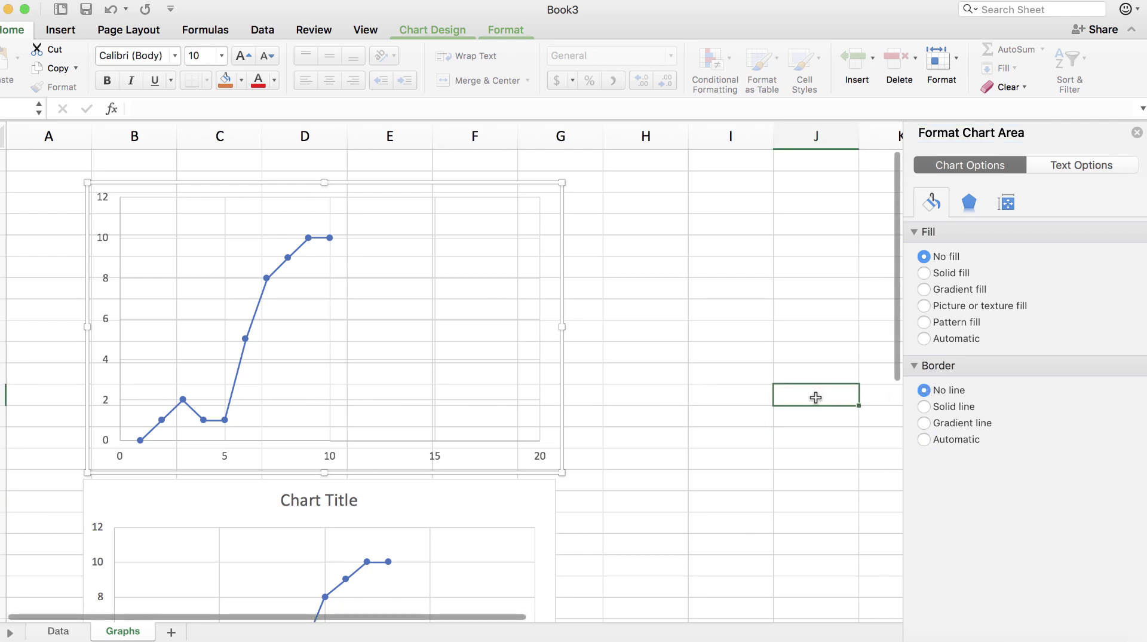
Step: Format the plot area of Participant 1's chart with no fill and no border line
click(470, 205)
right_click(470, 205)
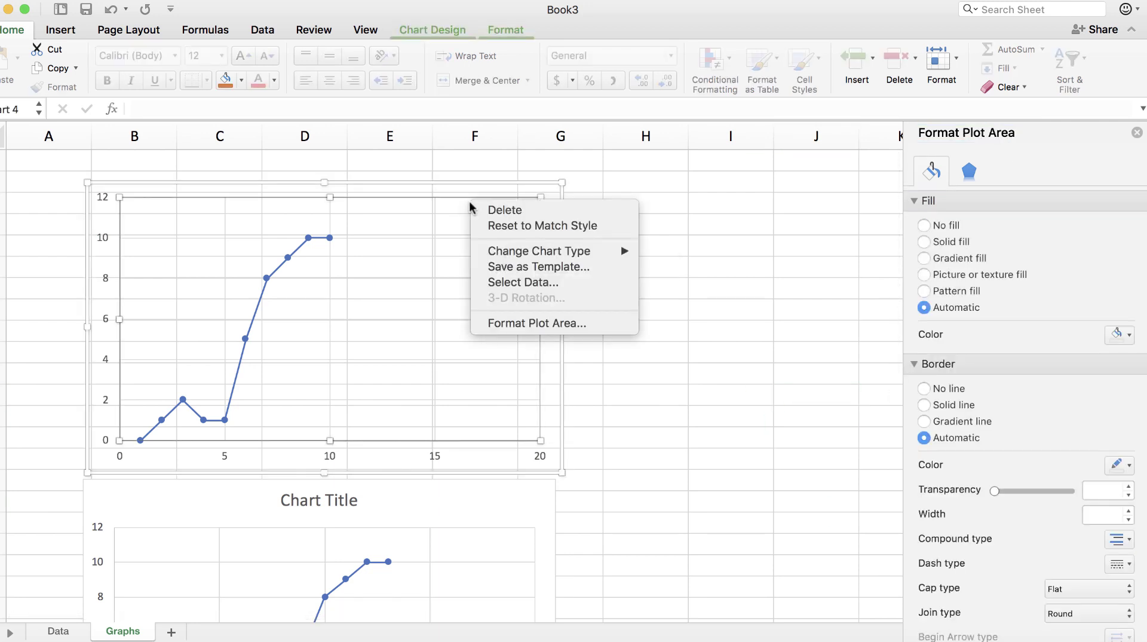
click(540, 325)
click(936, 225)
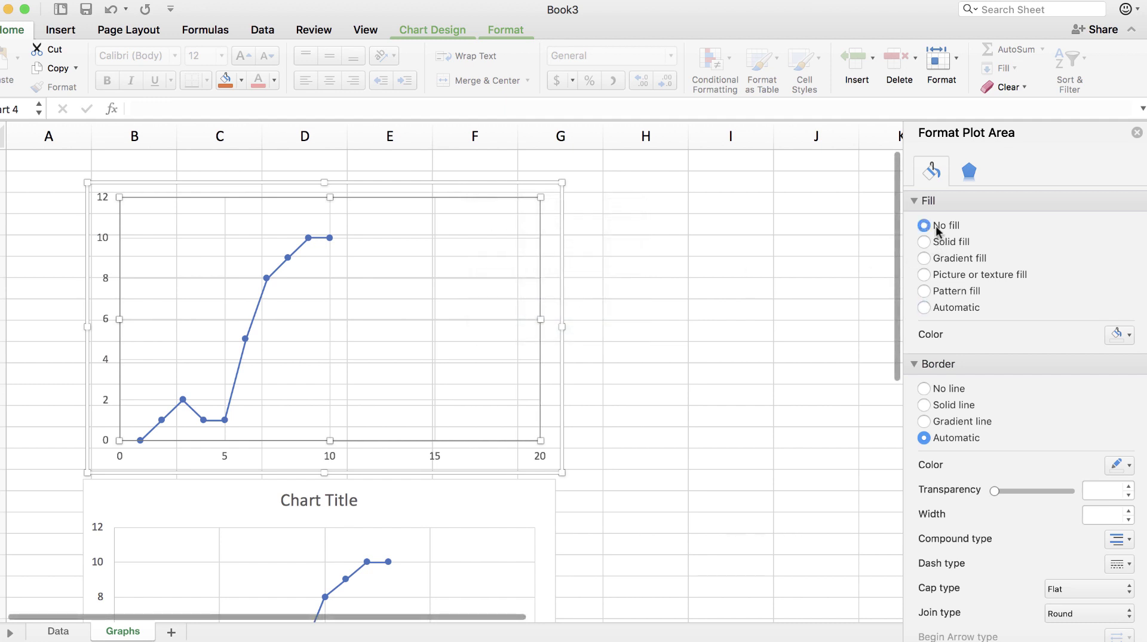
click(931, 358)
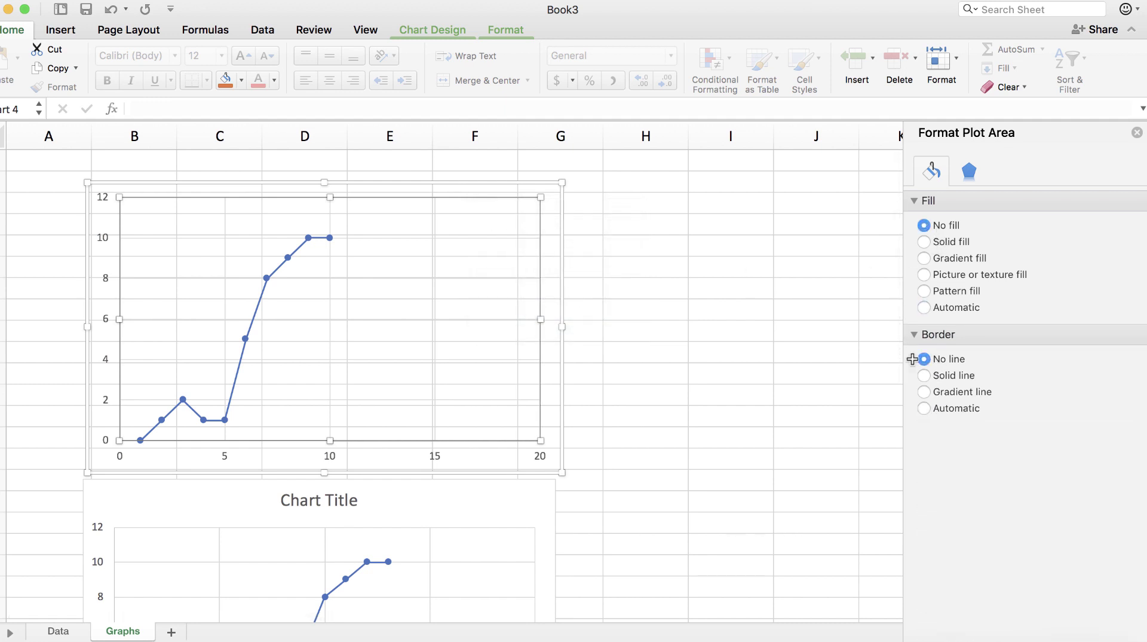
click(837, 366)
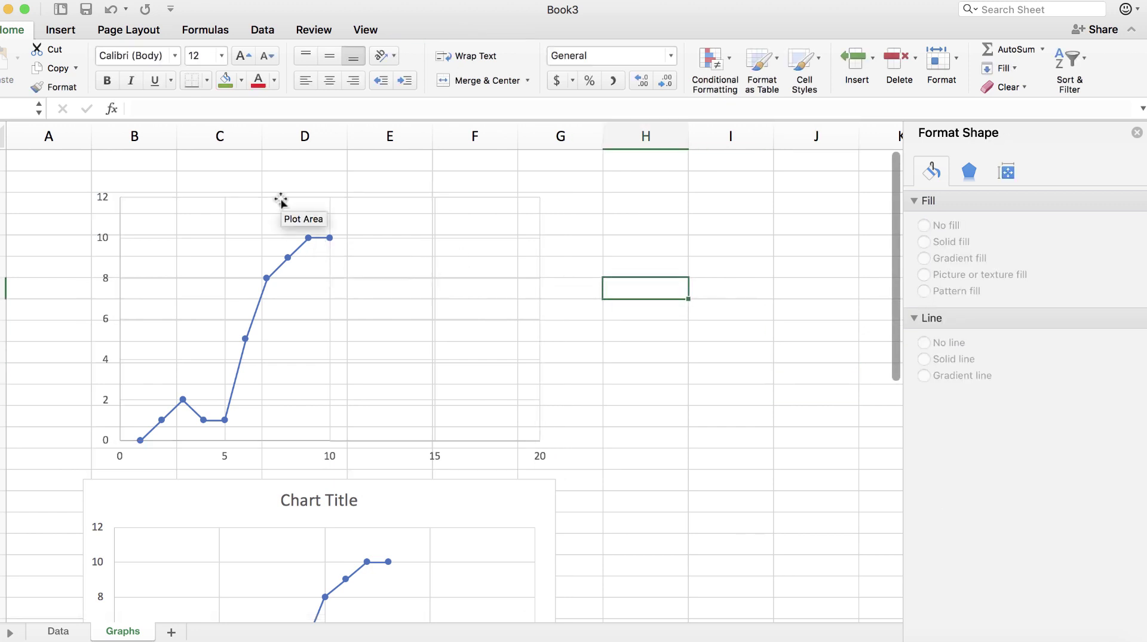
Step: Set the vertical major gridlines of Participant 1's chart to no line
click(223, 230)
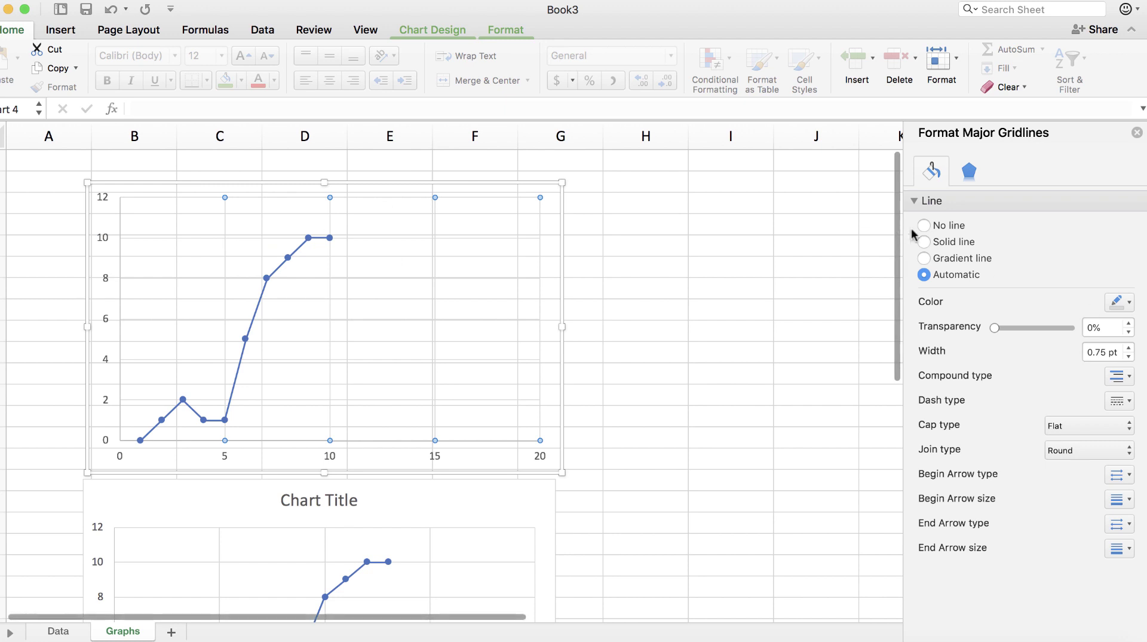
click(934, 224)
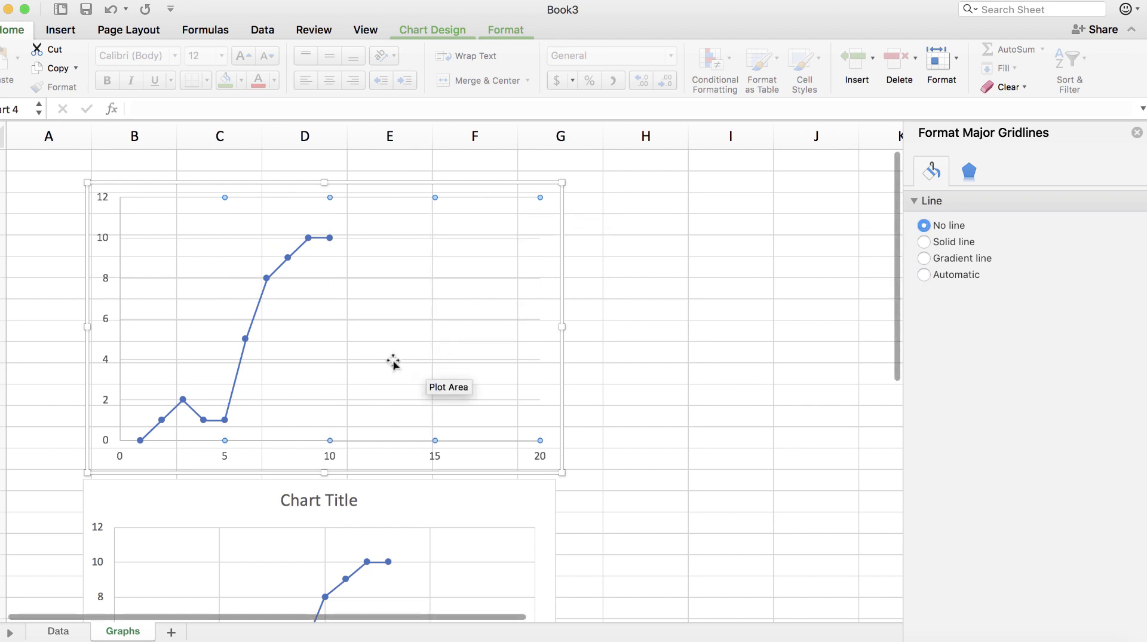
click(606, 279)
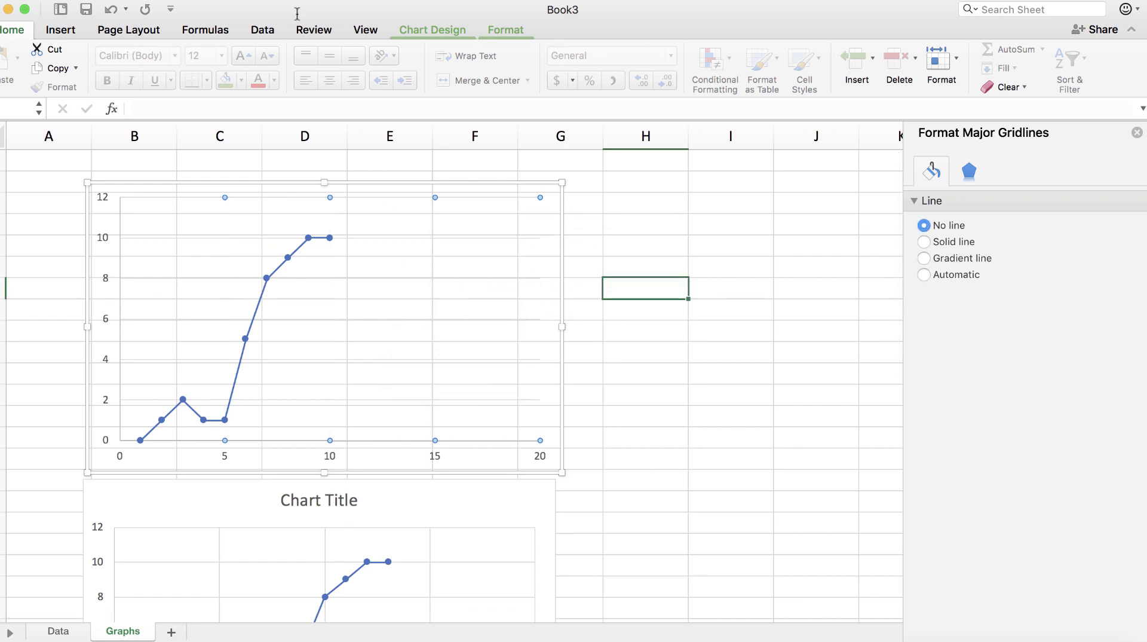
Step: Hide the worksheet gridlines on the Graphs sheet
click(379, 33)
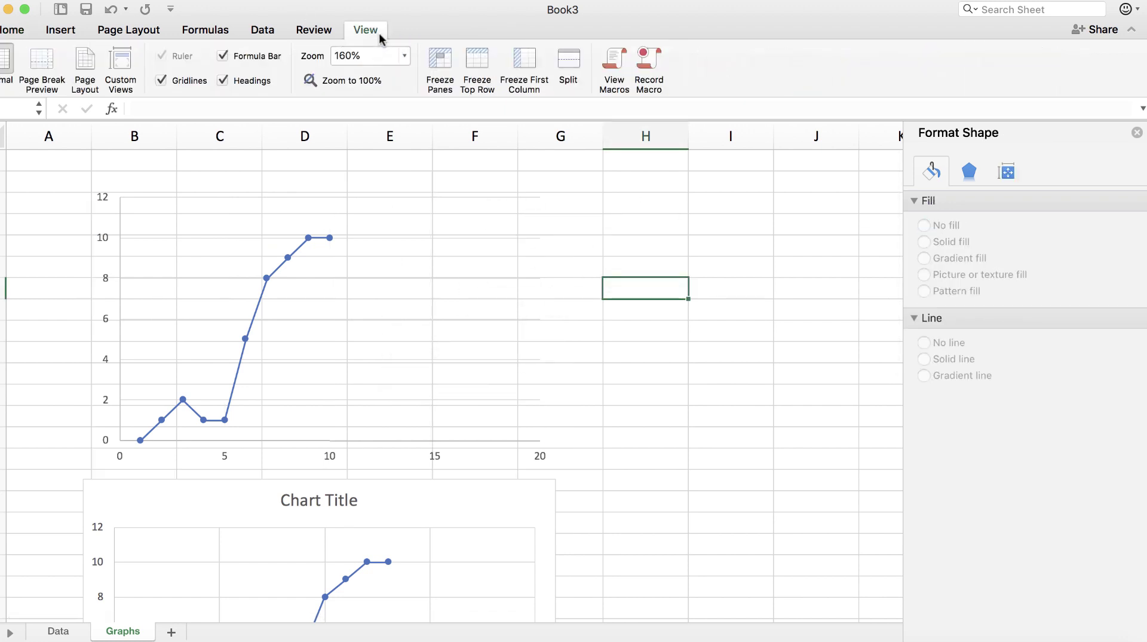
click(160, 81)
click(159, 81)
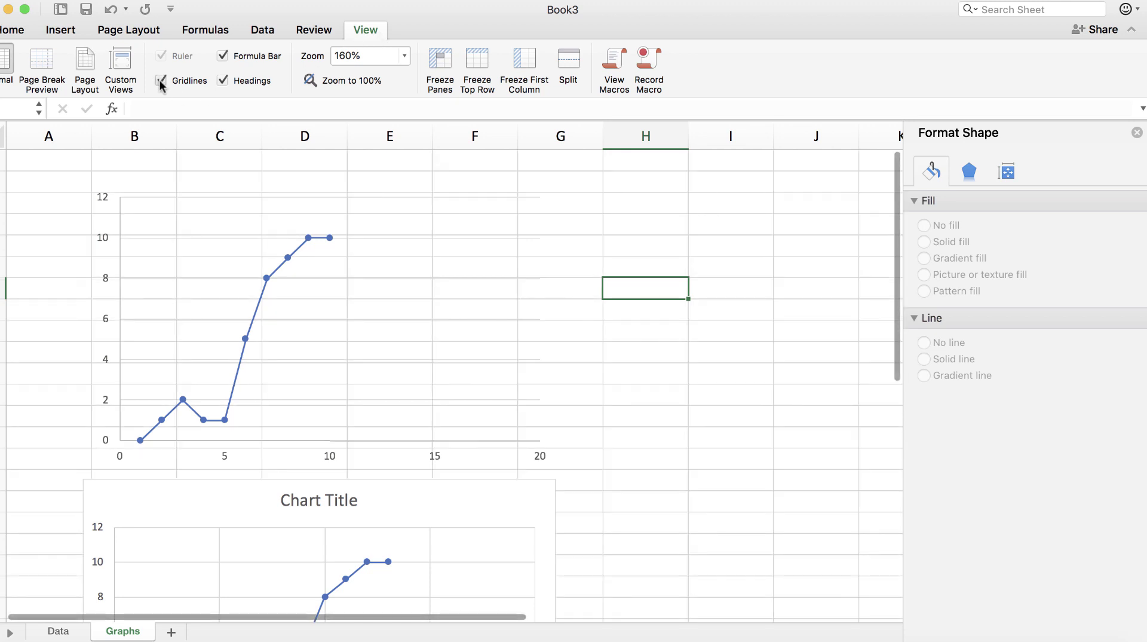
click(159, 80)
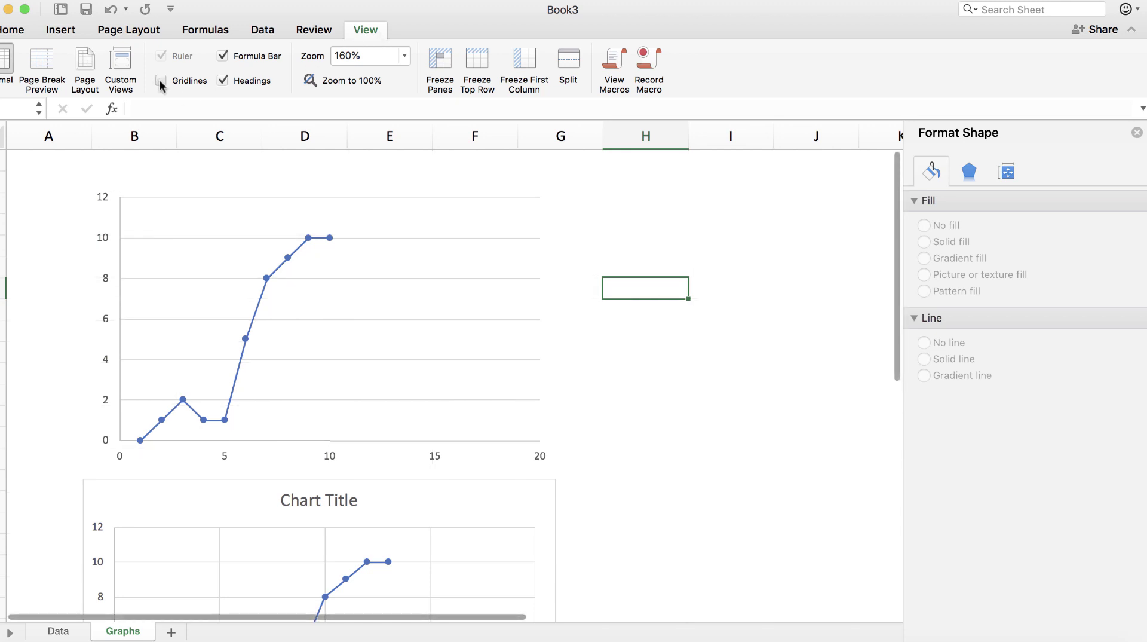
Step: Set the horizontal major gridlines of Participant 1's chart to no line
click(458, 196)
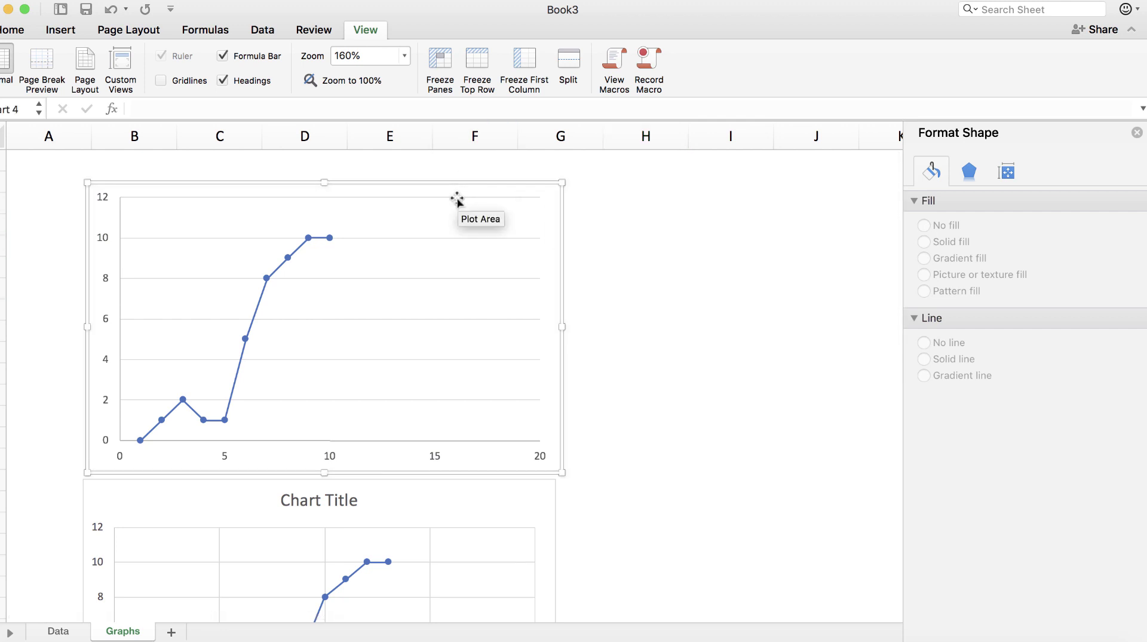
click(472, 198)
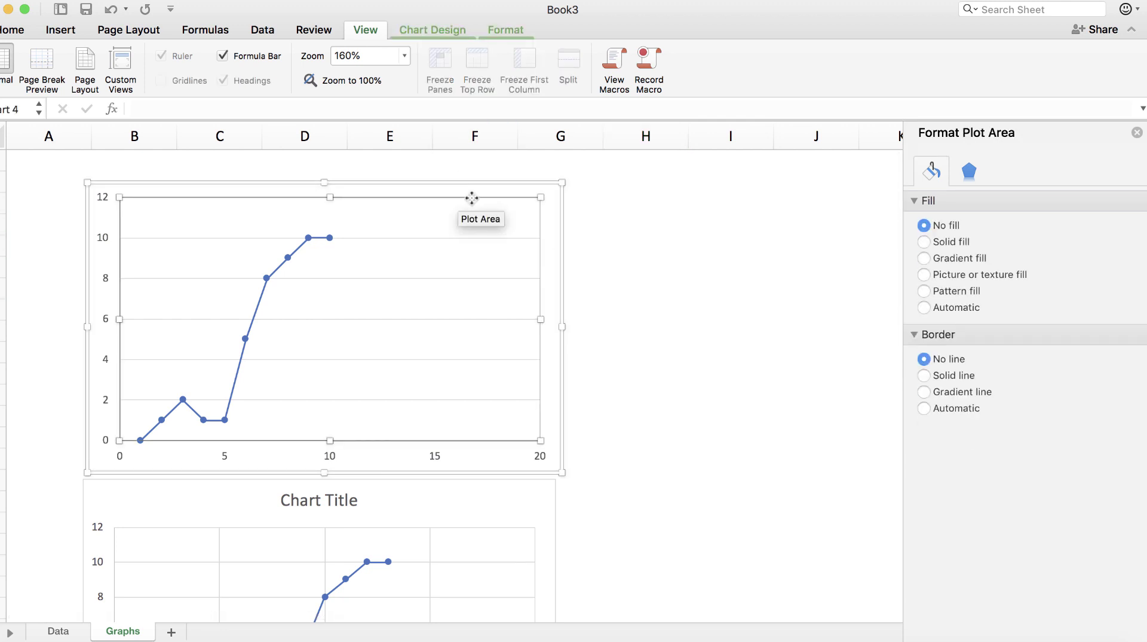
click(449, 237)
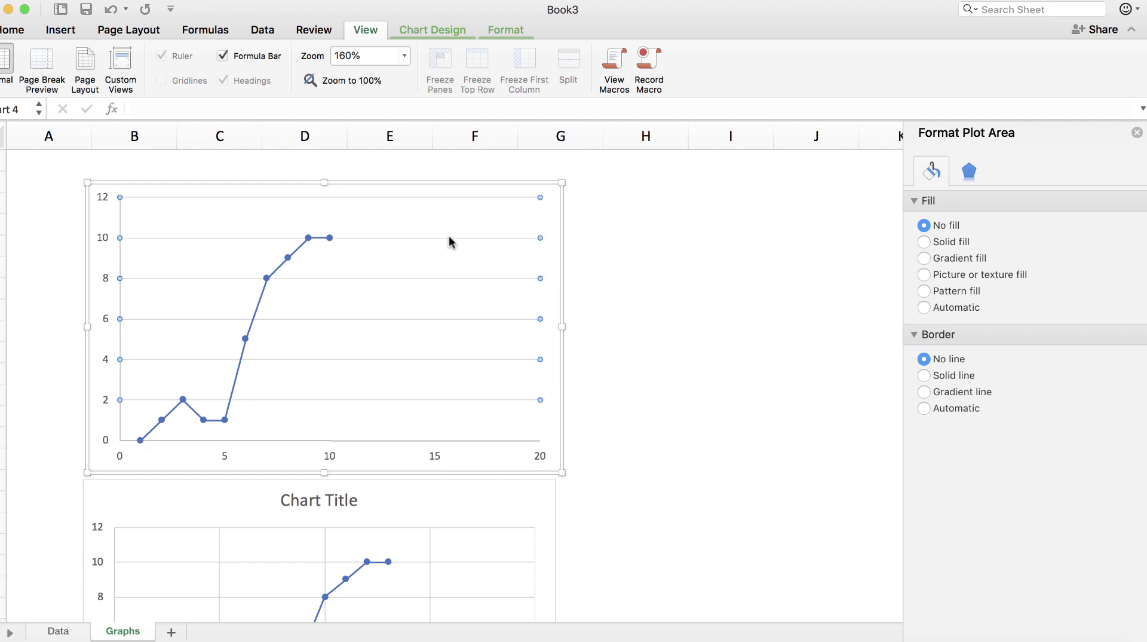
right_click(449, 236)
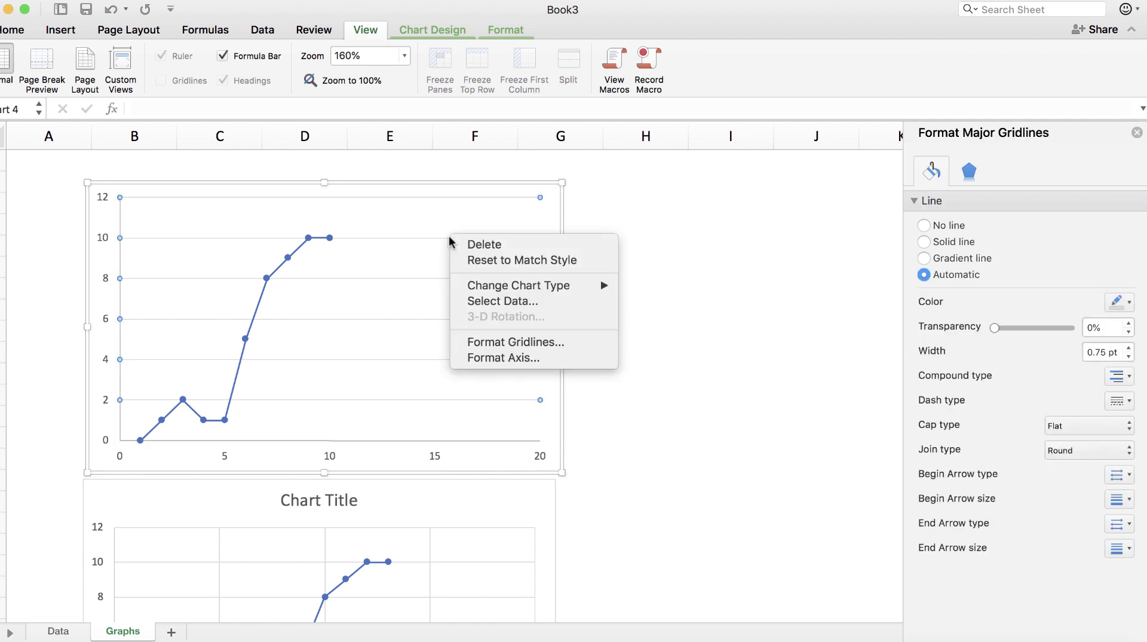
click(505, 341)
click(924, 225)
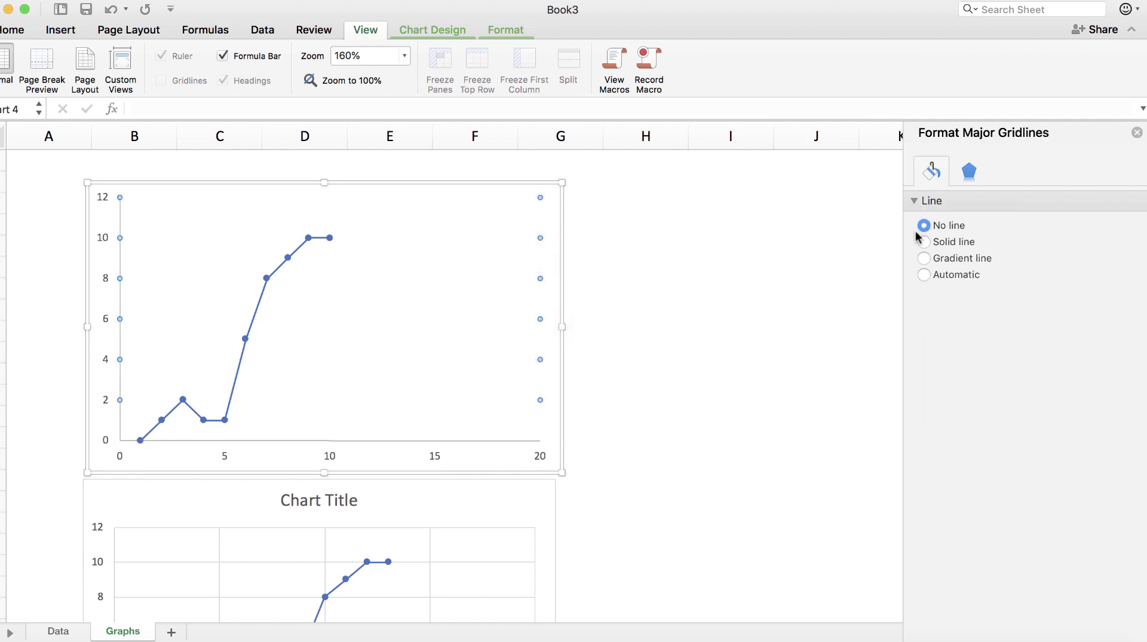
click(837, 267)
click(711, 323)
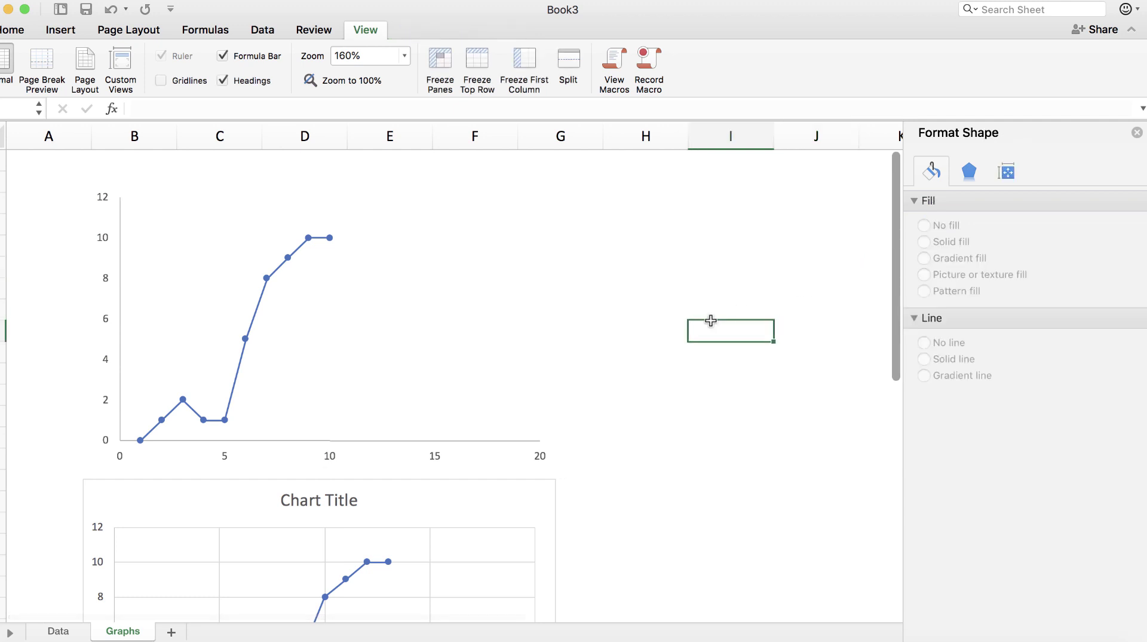
Step: Color the vertical axis line of Participant 1's chart black
click(210, 441)
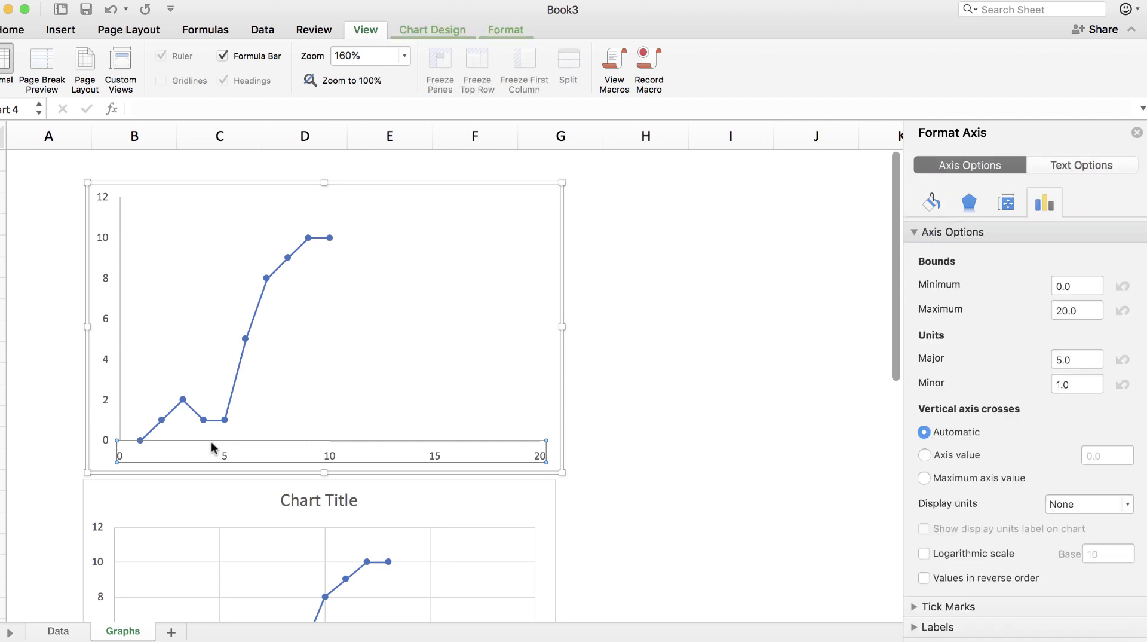
click(667, 421)
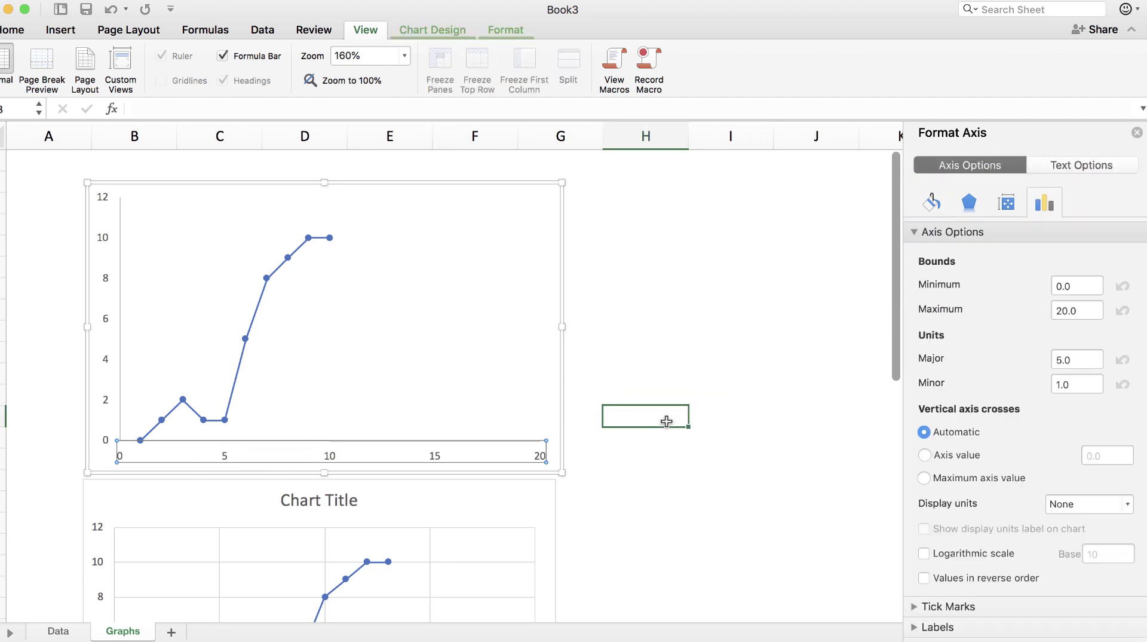
click(119, 292)
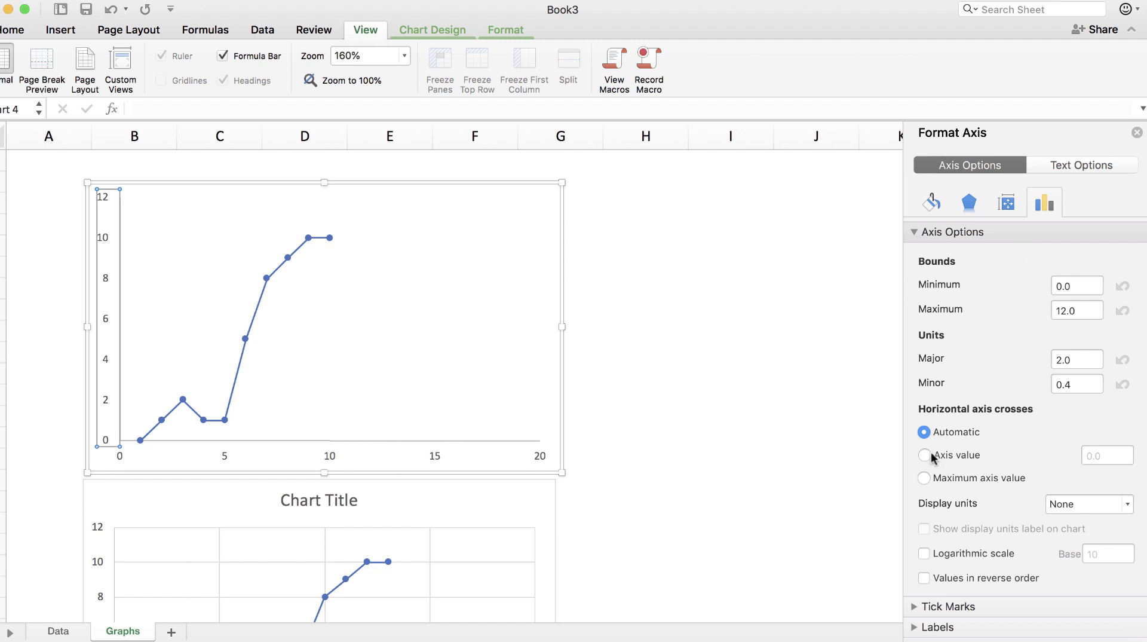
scroll(936, 456, down, 1)
scroll(936, 457, up, 1)
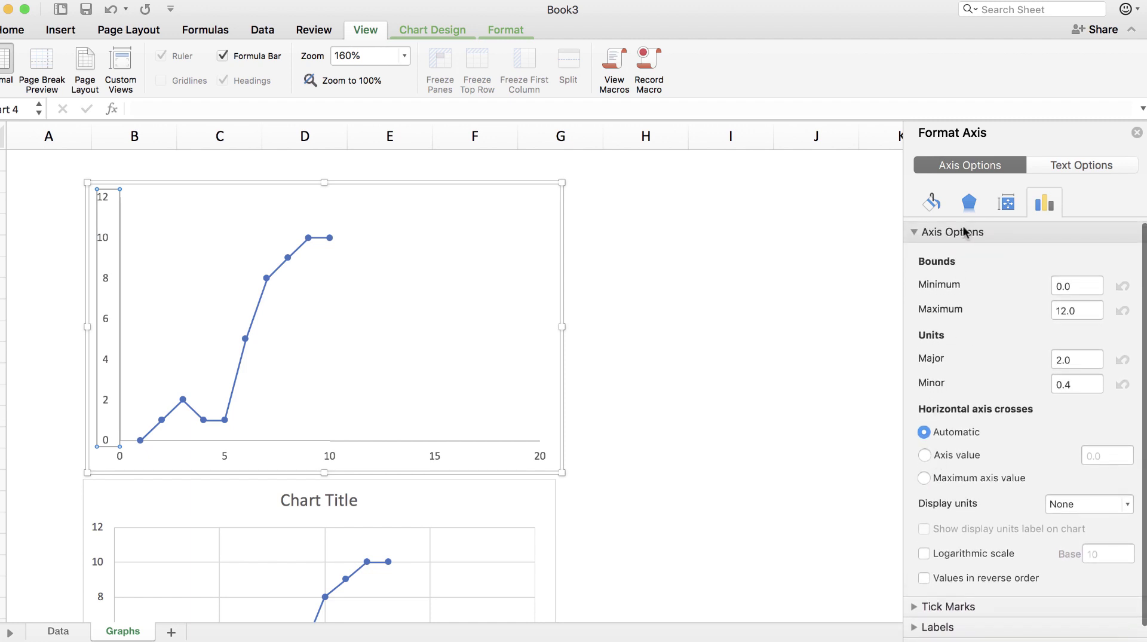
click(974, 203)
click(930, 204)
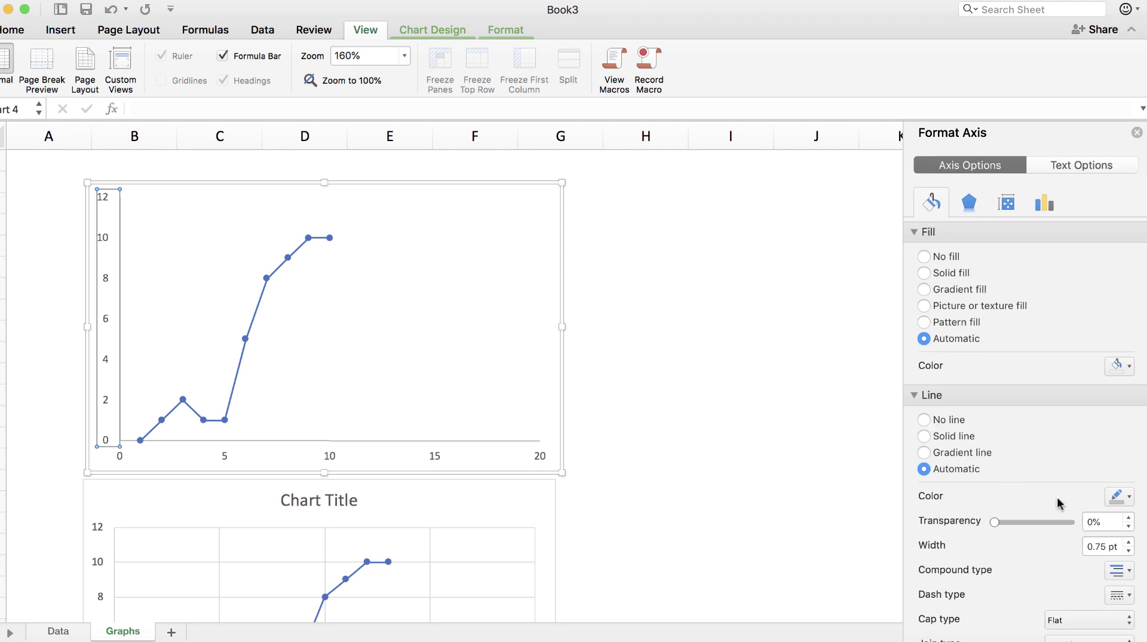
click(1135, 502)
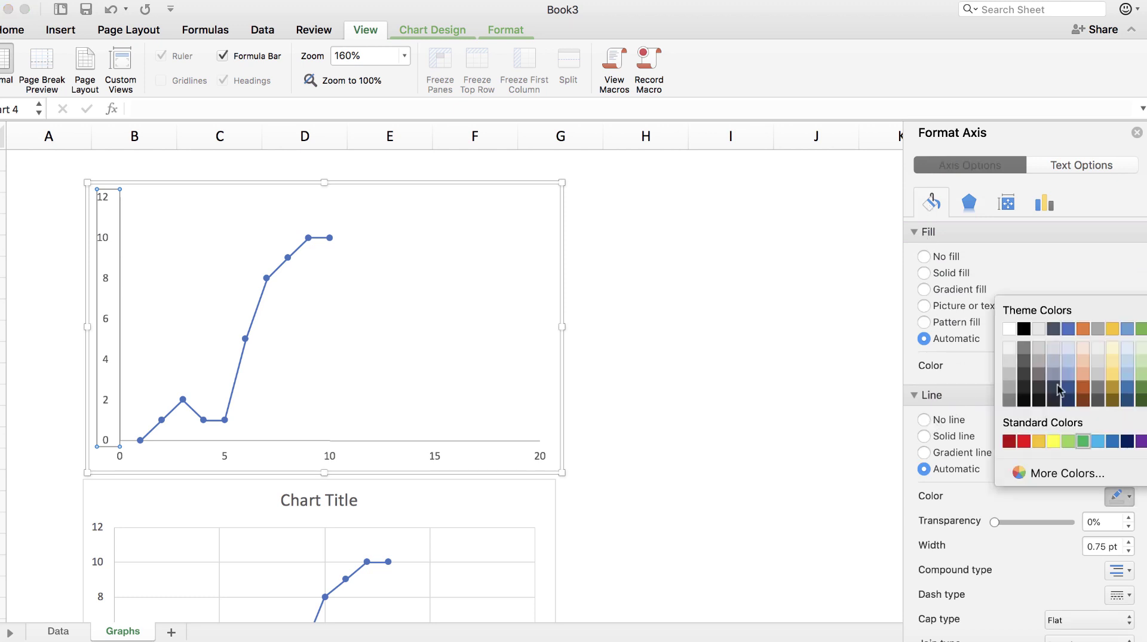
click(1027, 333)
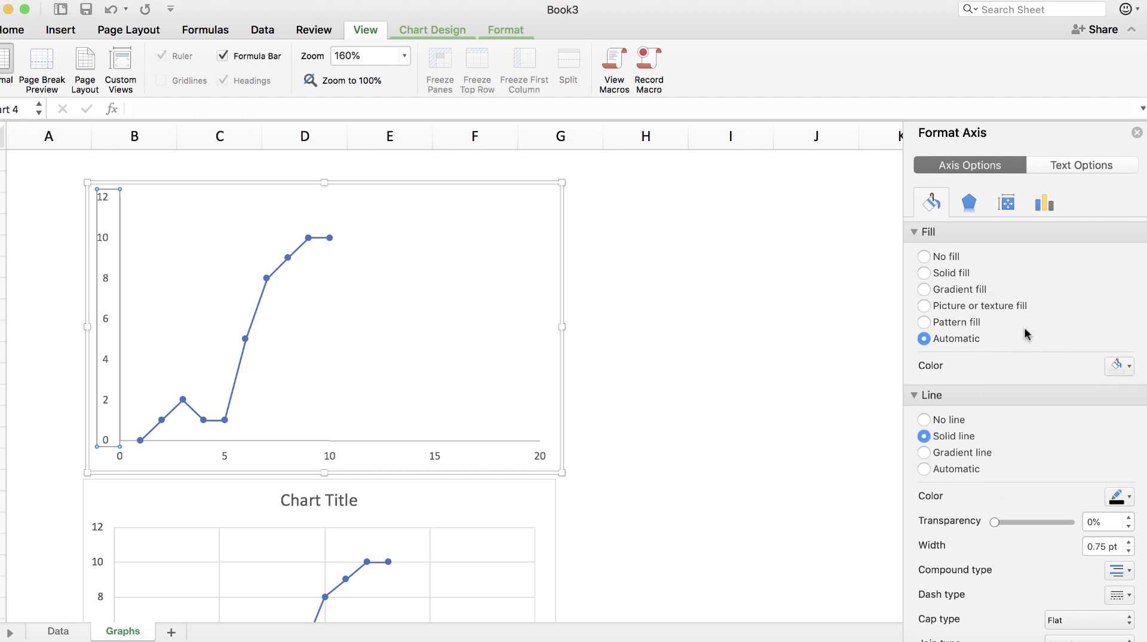
click(809, 371)
Step: Color the horizontal axis line of Participant 1's chart black
click(457, 445)
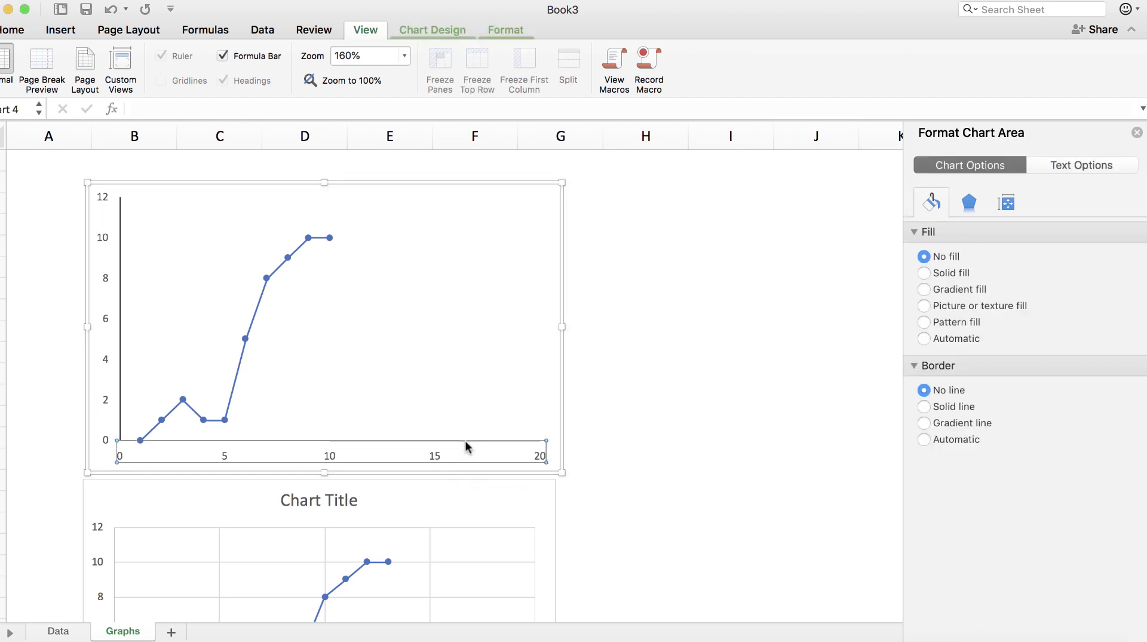
click(465, 440)
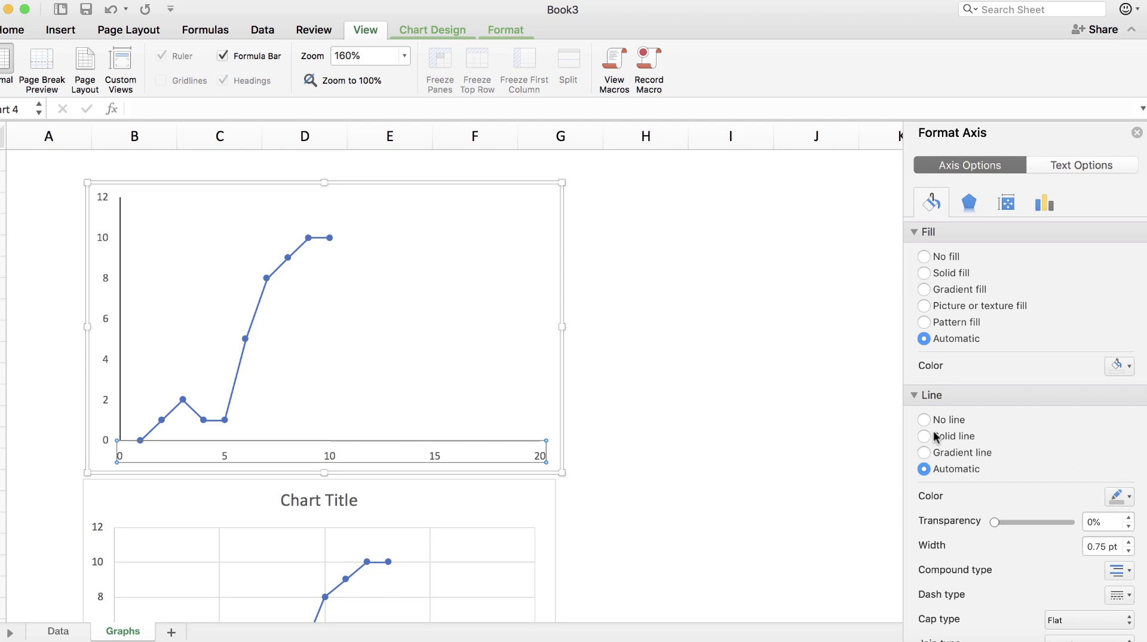
click(1122, 501)
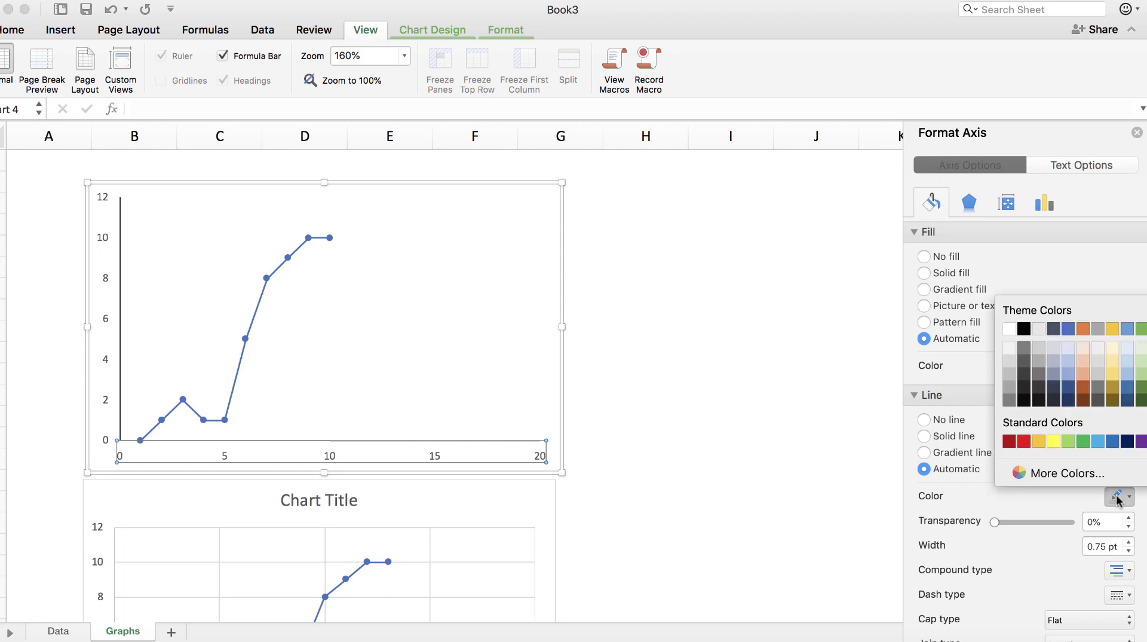
click(1024, 328)
click(763, 365)
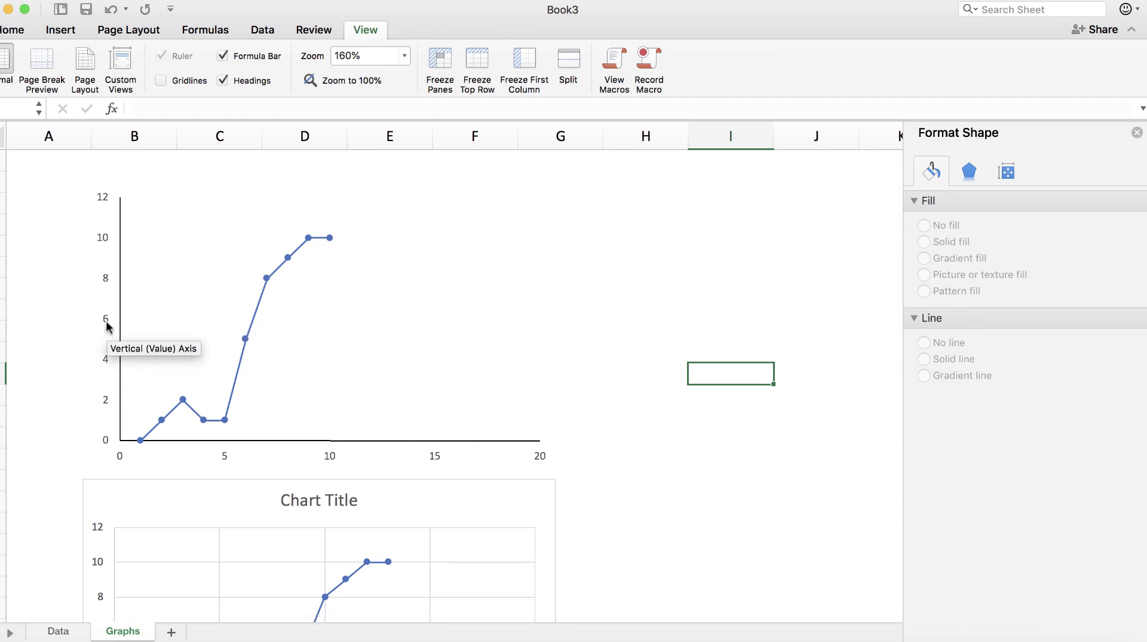
Step: Set the vertical axis maximum bound of Participant 1's chart to 10
click(106, 238)
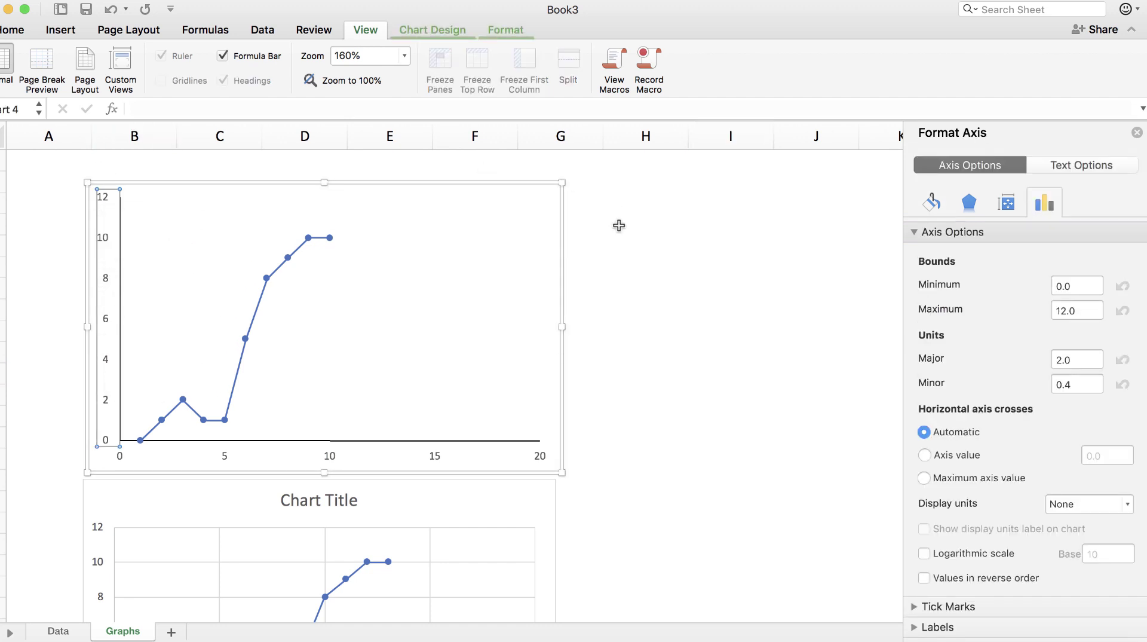
click(1087, 309)
drag(1087, 309, 1023, 315)
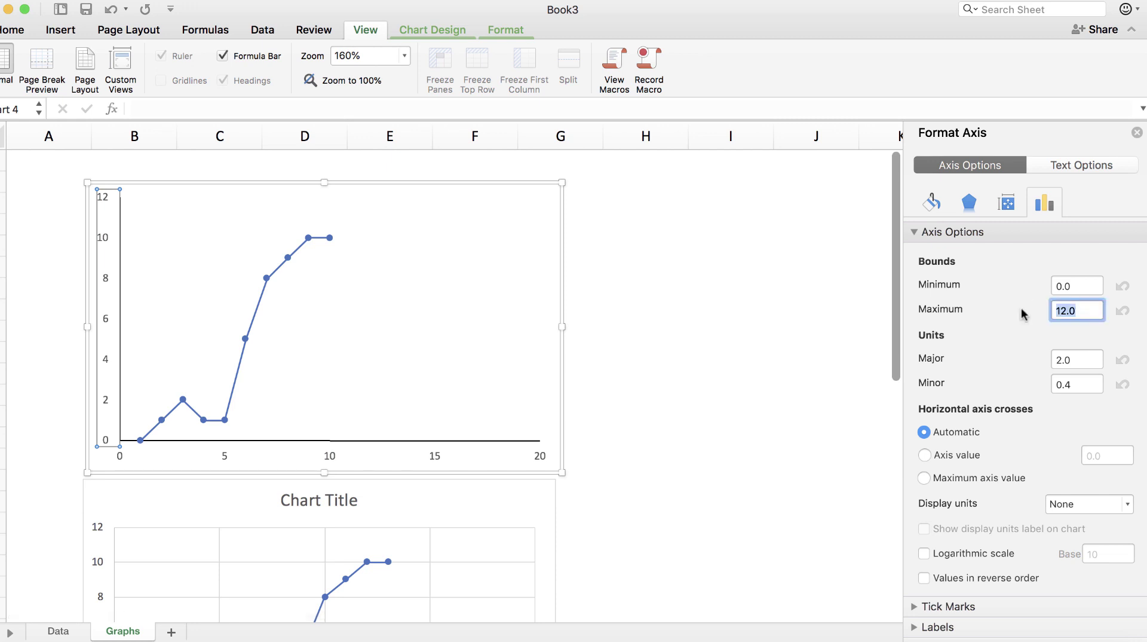
text(10)
key(Return)
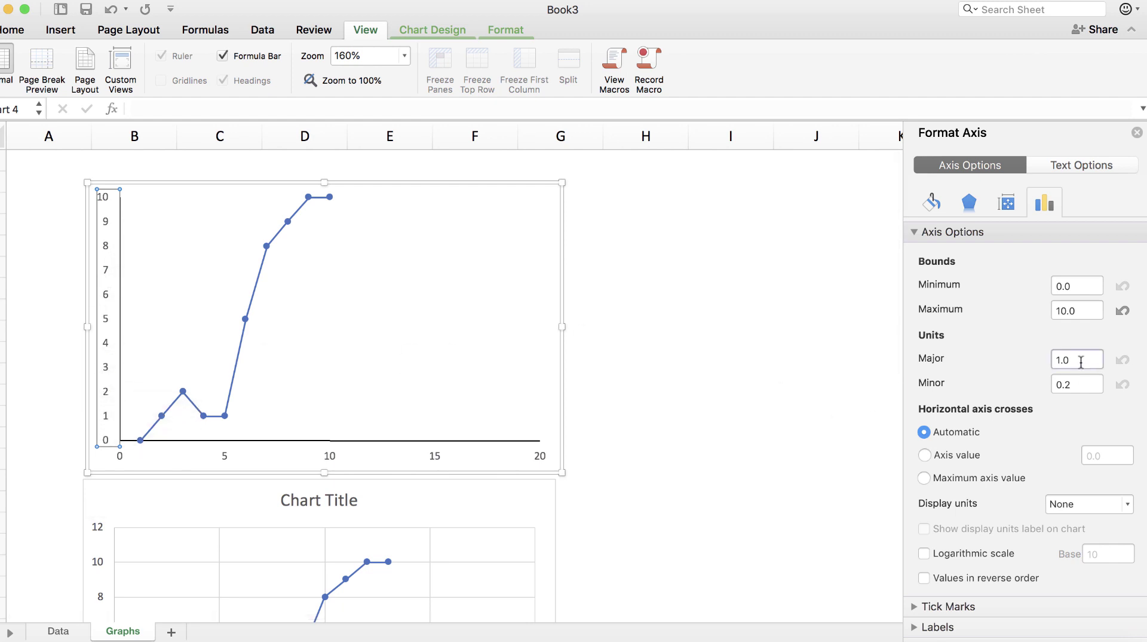
Step: Try a maximum bound of 100 and a major unit of 20 on the vertical axis of Participant 1's chart
double_click(1075, 310)
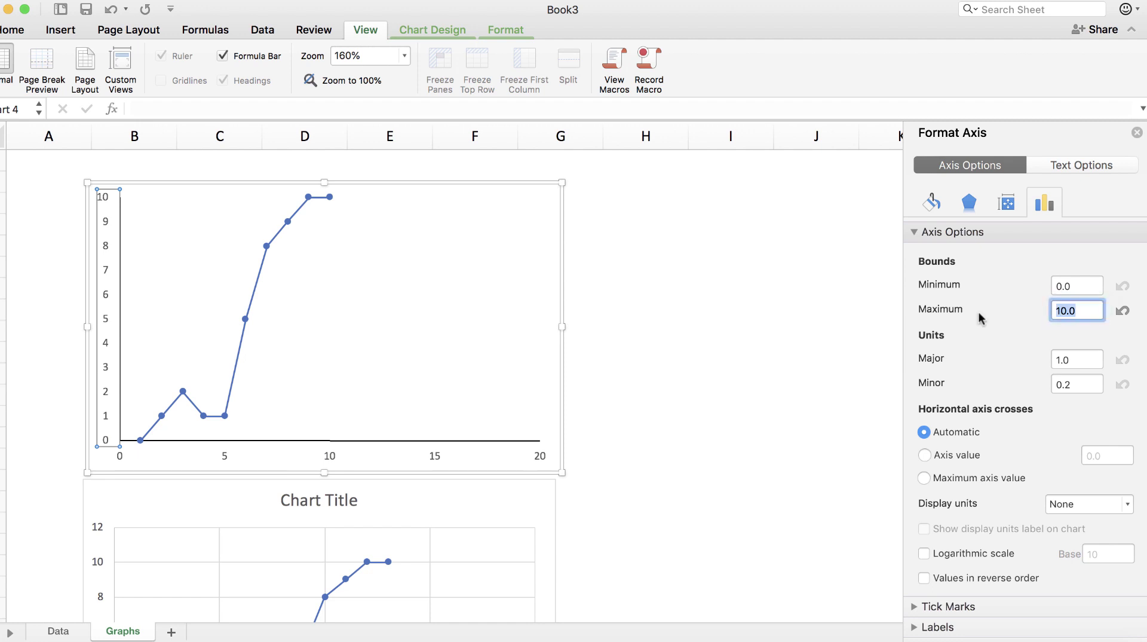
text(100)
key(Return)
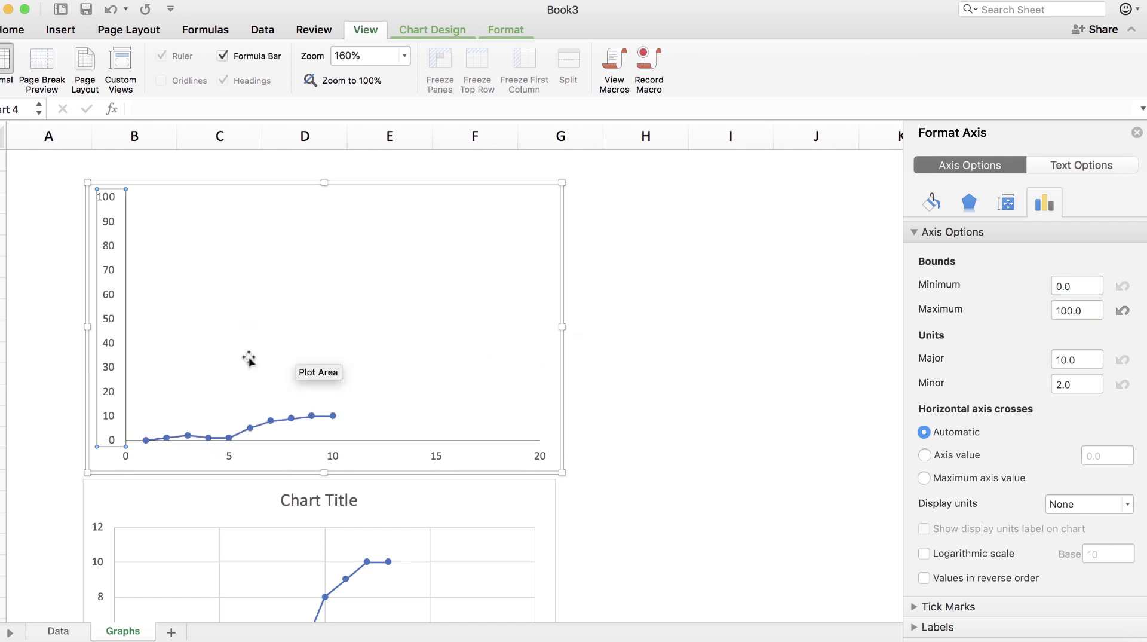
click(1073, 357)
drag(1073, 357, 1045, 366)
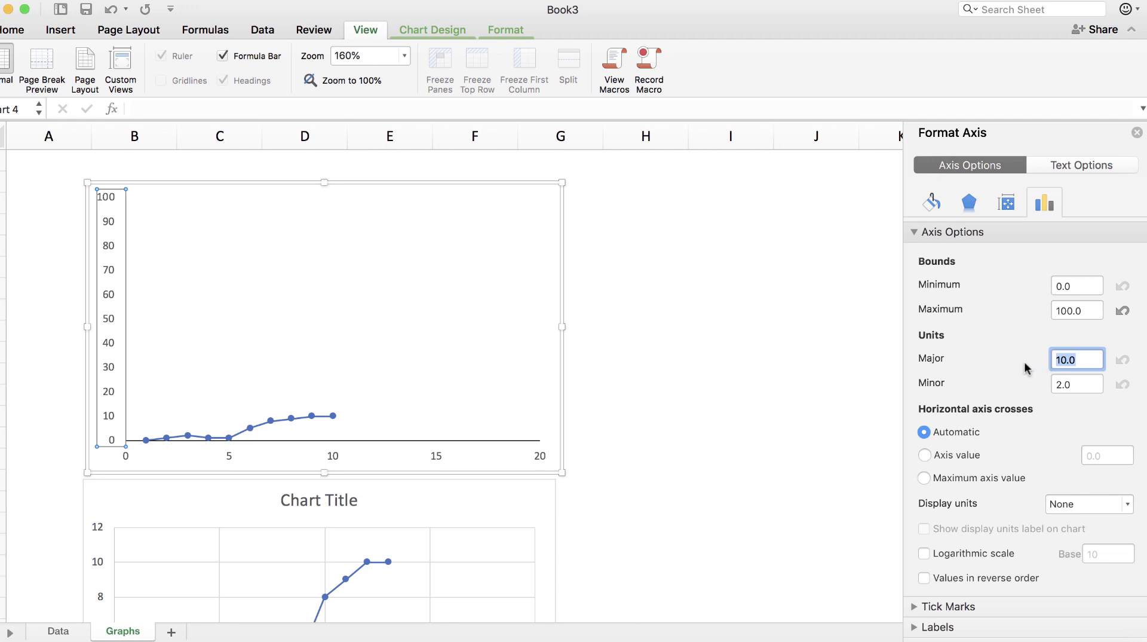
text(20)
key(Return)
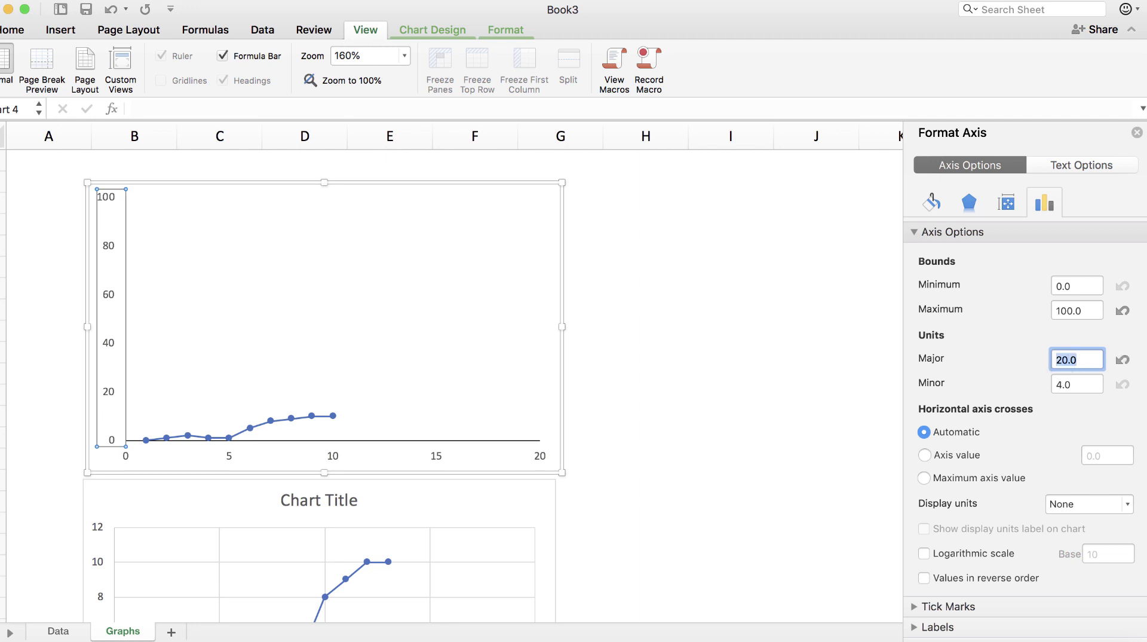
Step: Set the vertical axis of Participant 1's chart to a major unit of 1 and a maximum bound of 10
text(1)
key(Return)
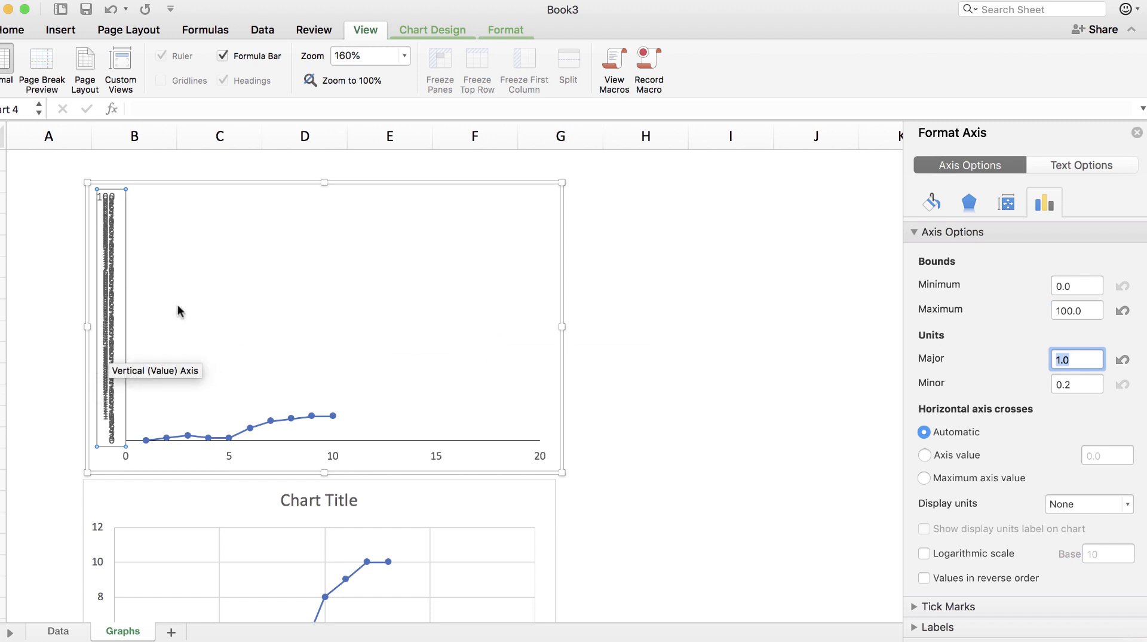
double_click(1090, 304)
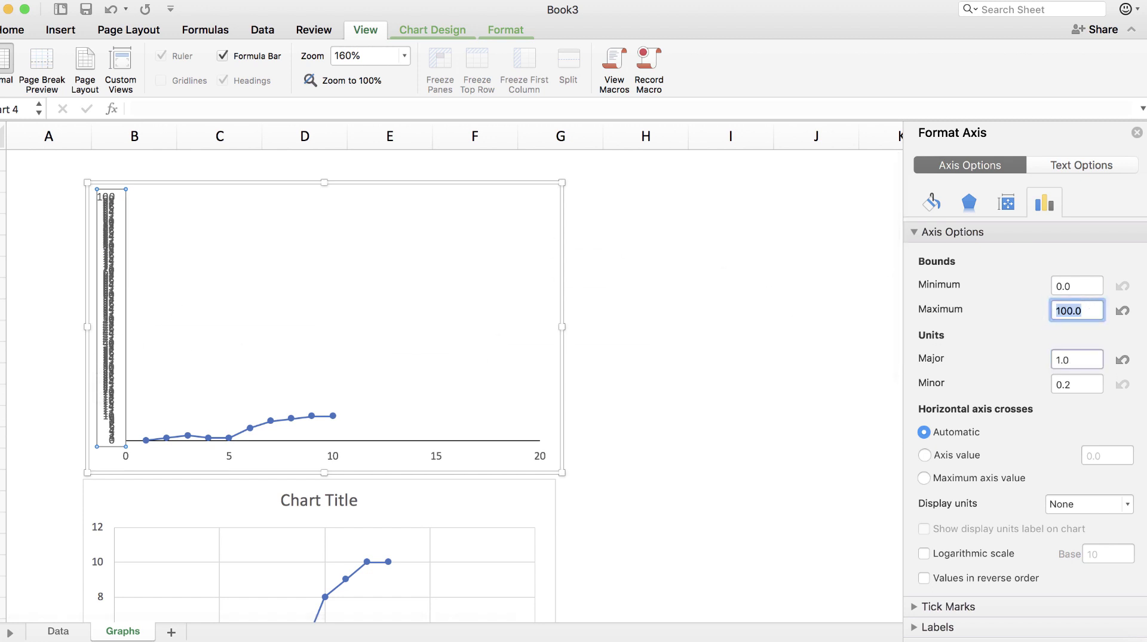
text(10)
key(Return)
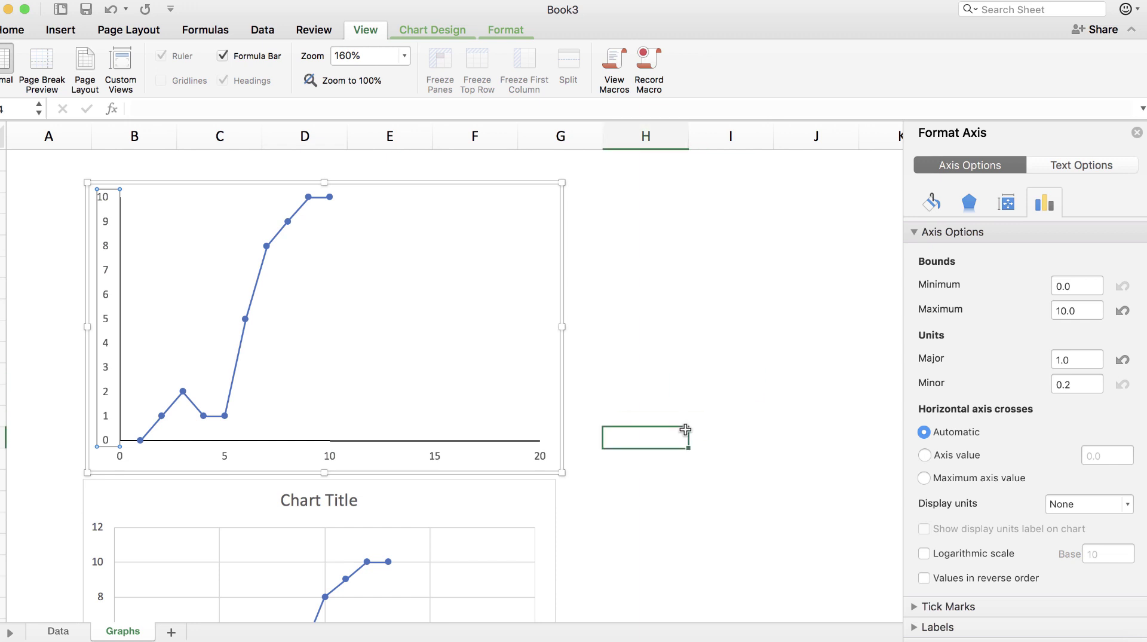
Step: Set the major unit of the horizontal axis in Participant 1's chart to 1
click(542, 458)
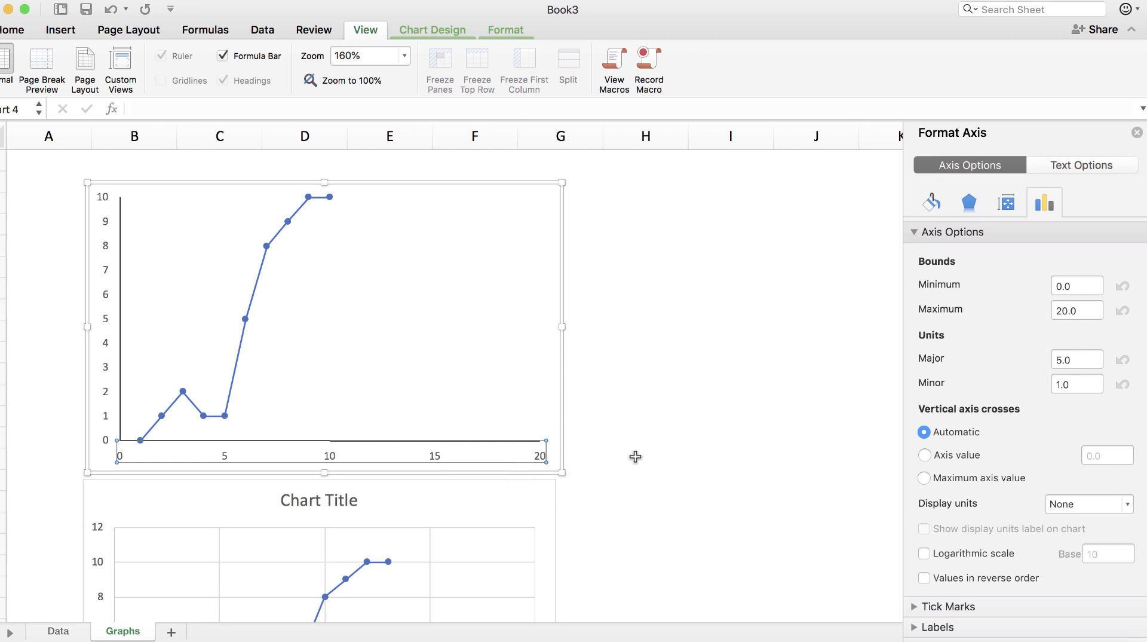
click(1058, 362)
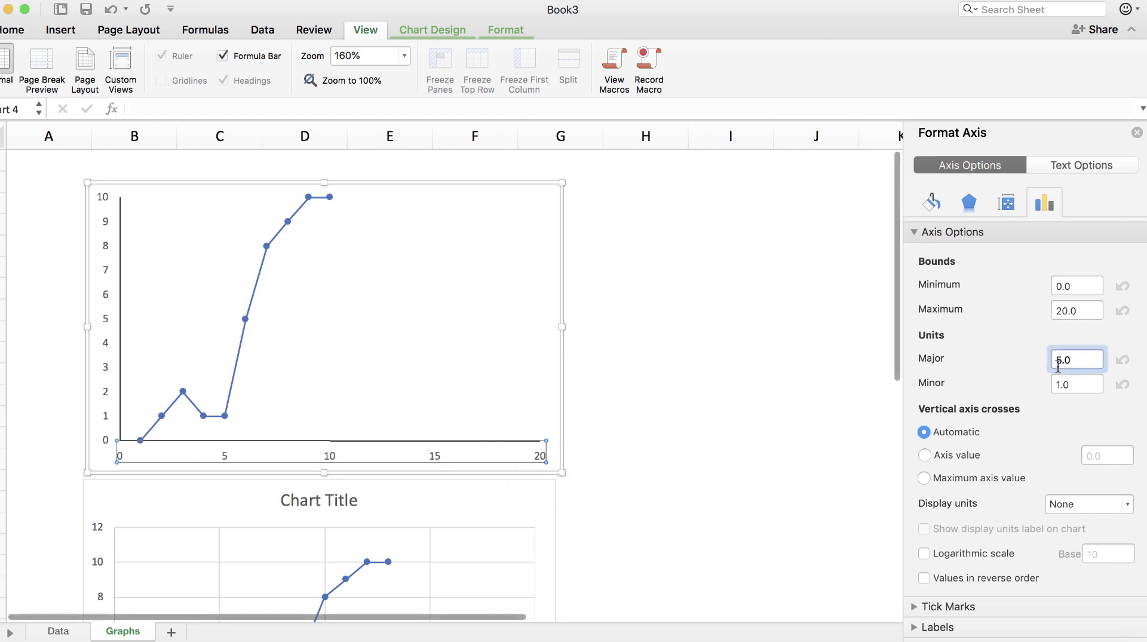
double_click(1058, 361)
text(1)
key(Return)
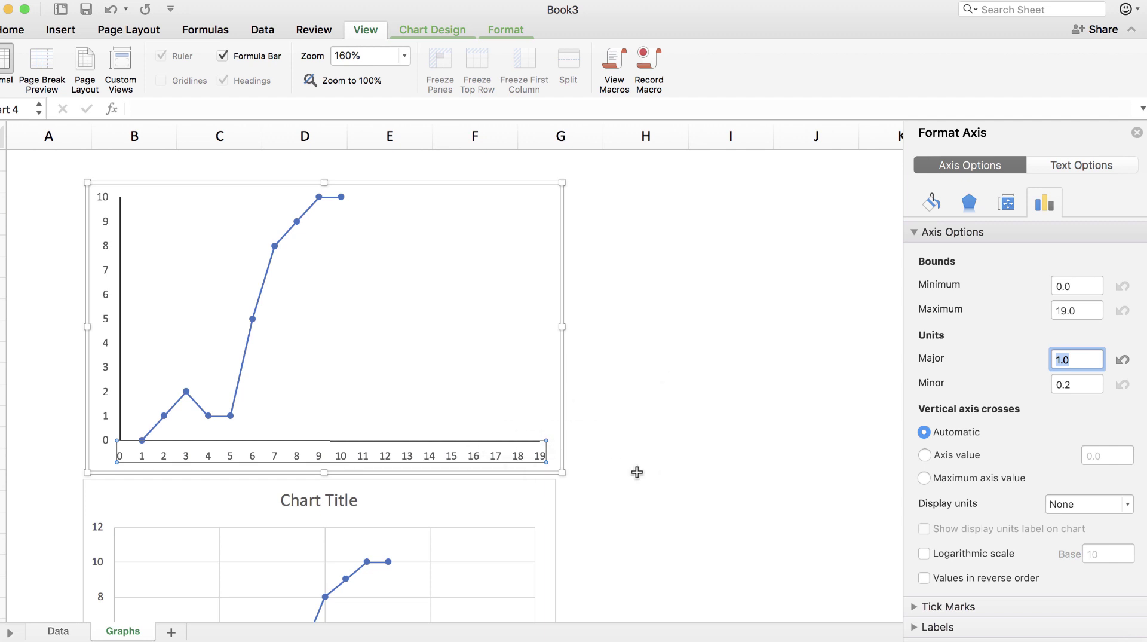
Step: Compare inside and outside major tick marks on the horizontal axis of Participant 1's chart, and keep Inside
click(937, 607)
scroll(837, 548, down, 5)
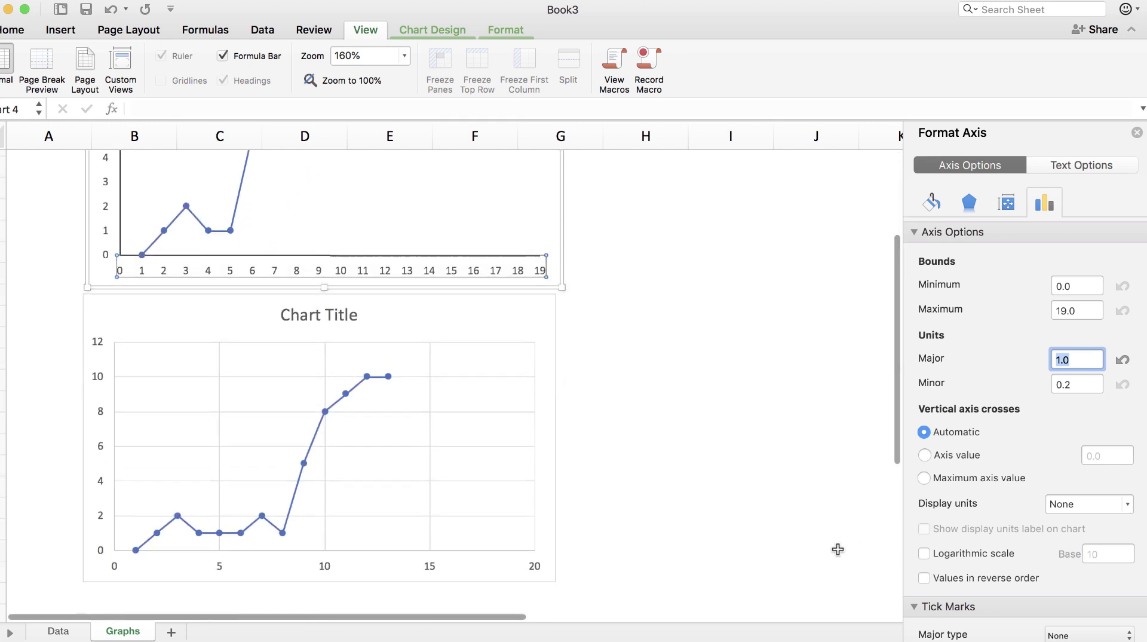
scroll(837, 548, up, 5)
scroll(1029, 536, down, 3)
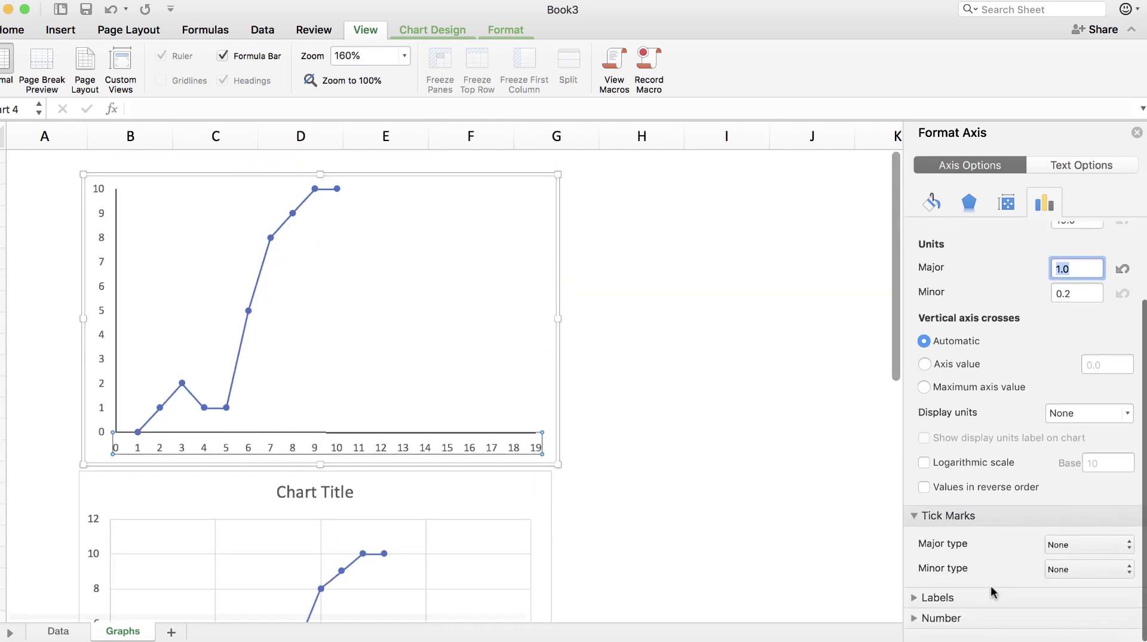
click(1070, 558)
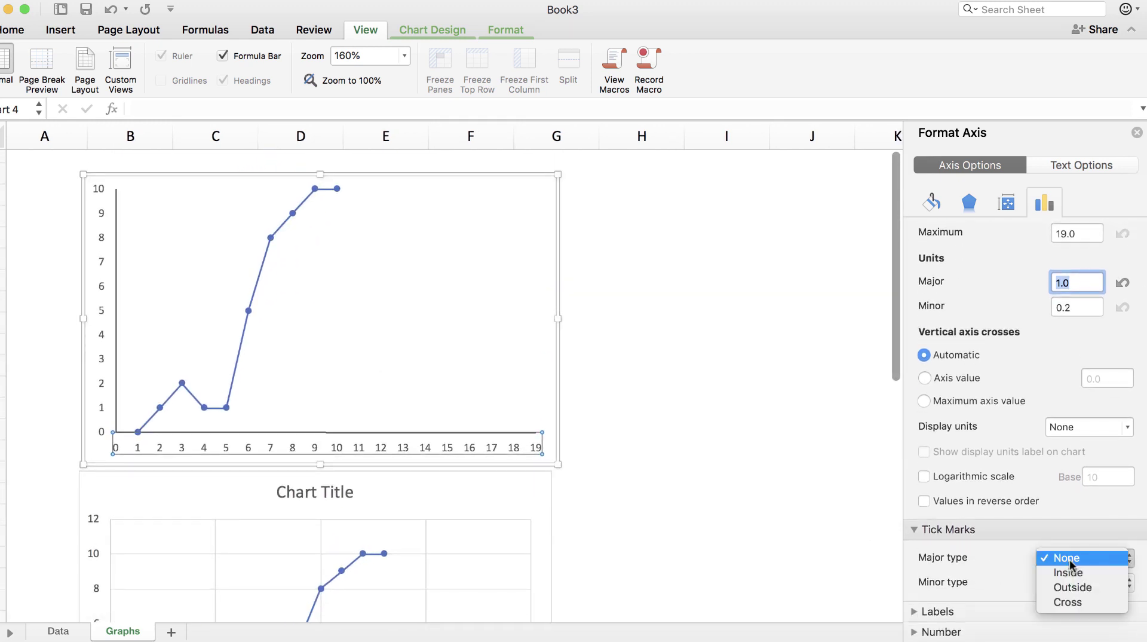
click(1070, 571)
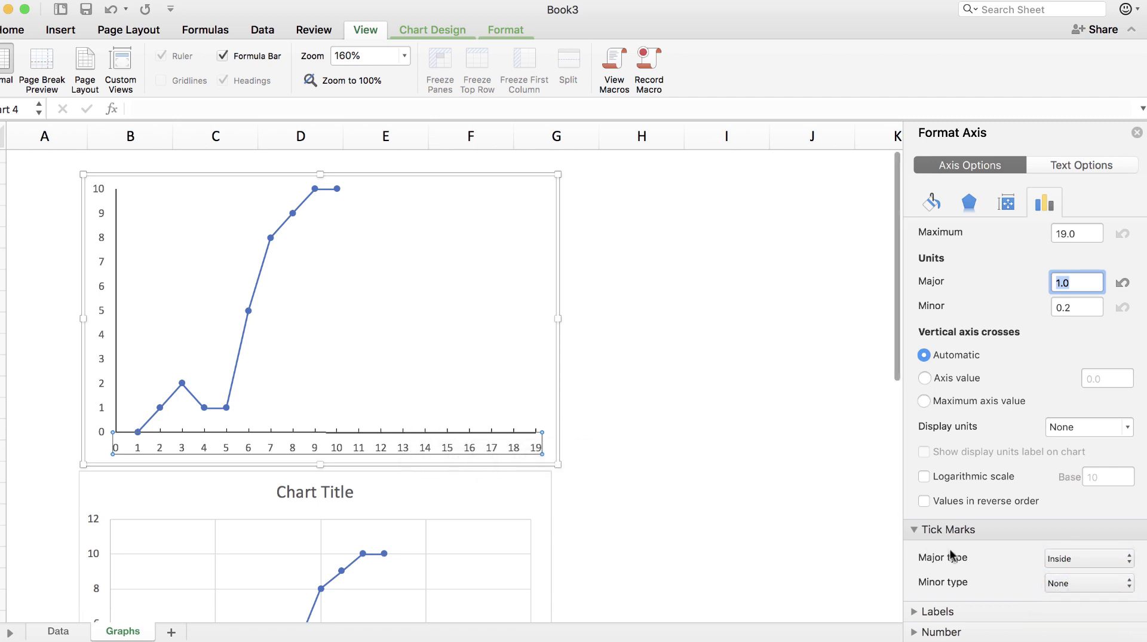
click(1072, 558)
click(1074, 574)
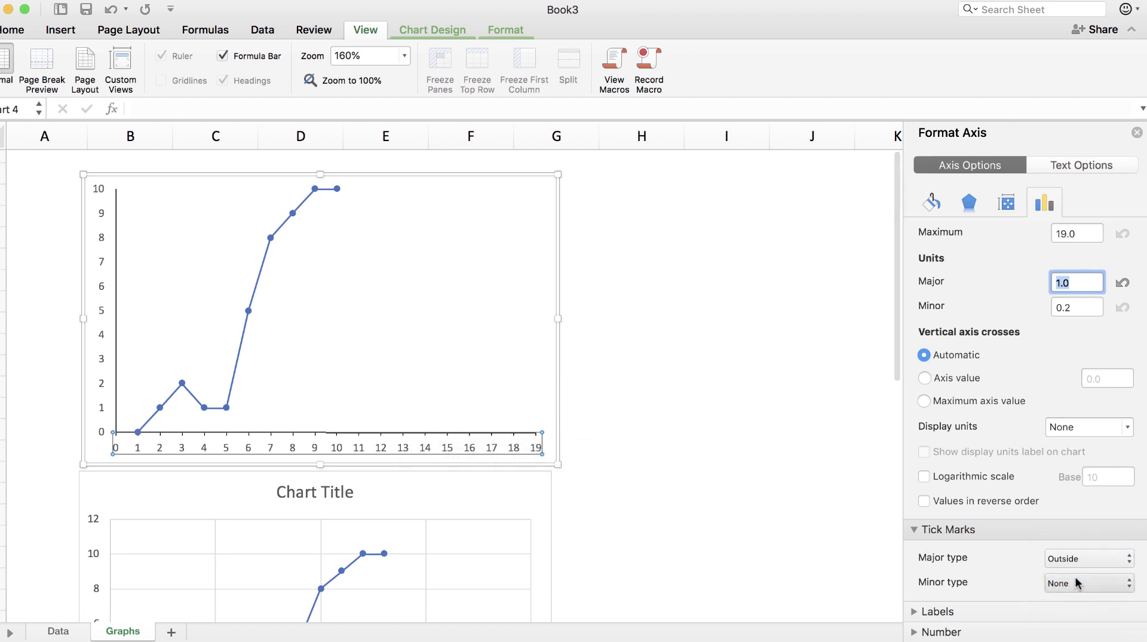
click(1071, 558)
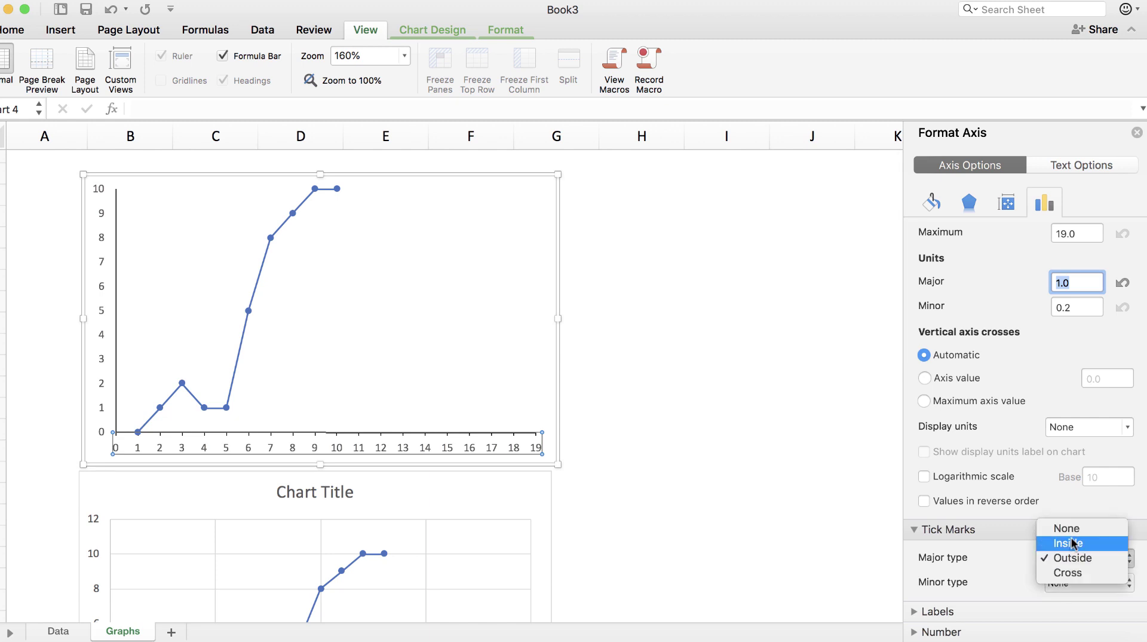
click(1070, 546)
click(788, 424)
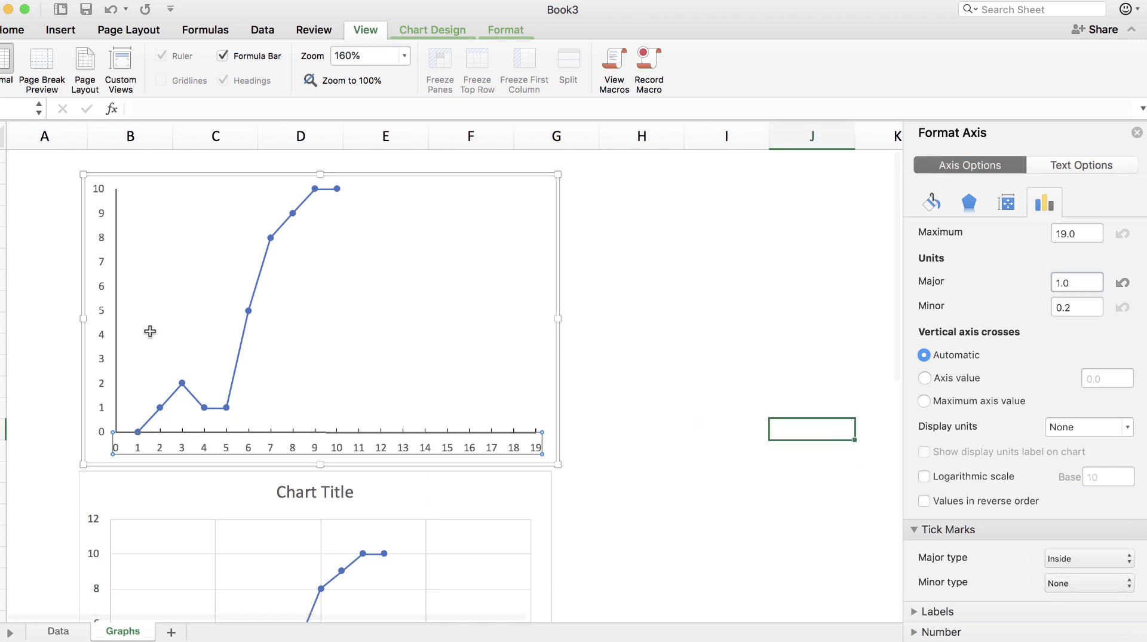
Step: Set the major tick marks of the vertical axis in Participant 1's chart to Inside and deselect the chart
click(105, 328)
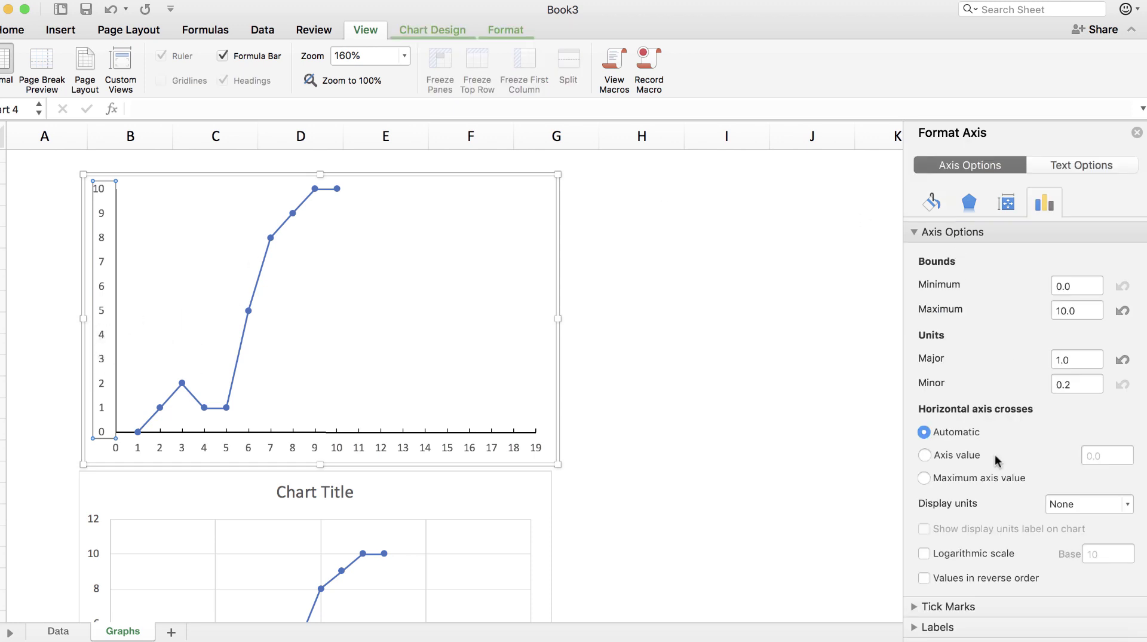
scroll(996, 457, down, 1)
click(947, 590)
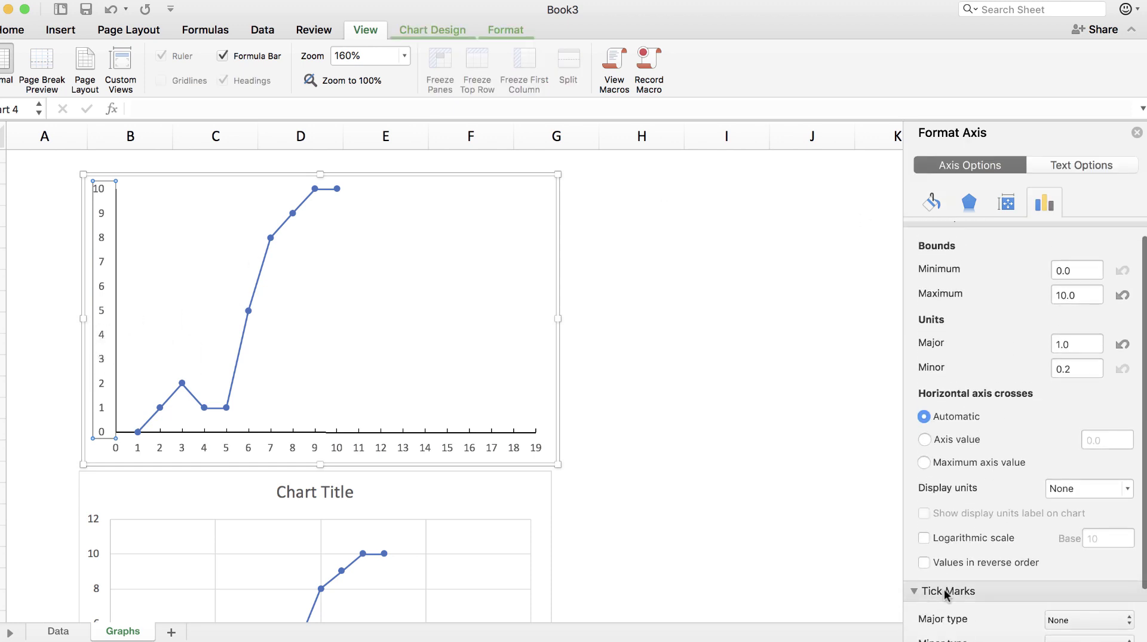
scroll(960, 494, down, 3)
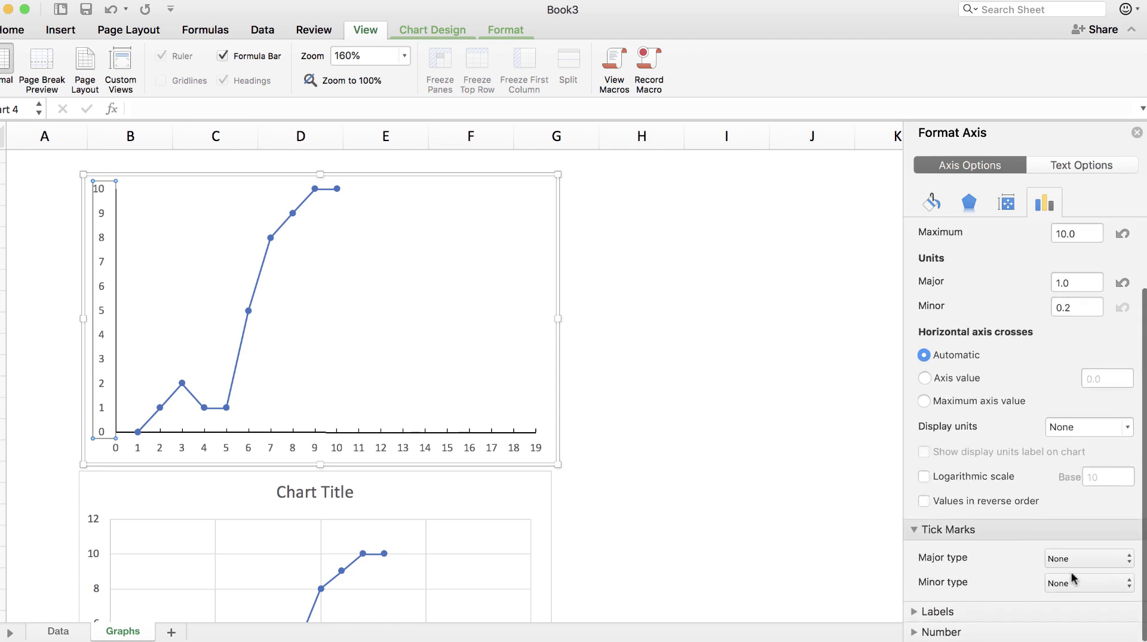
click(1070, 559)
click(1060, 572)
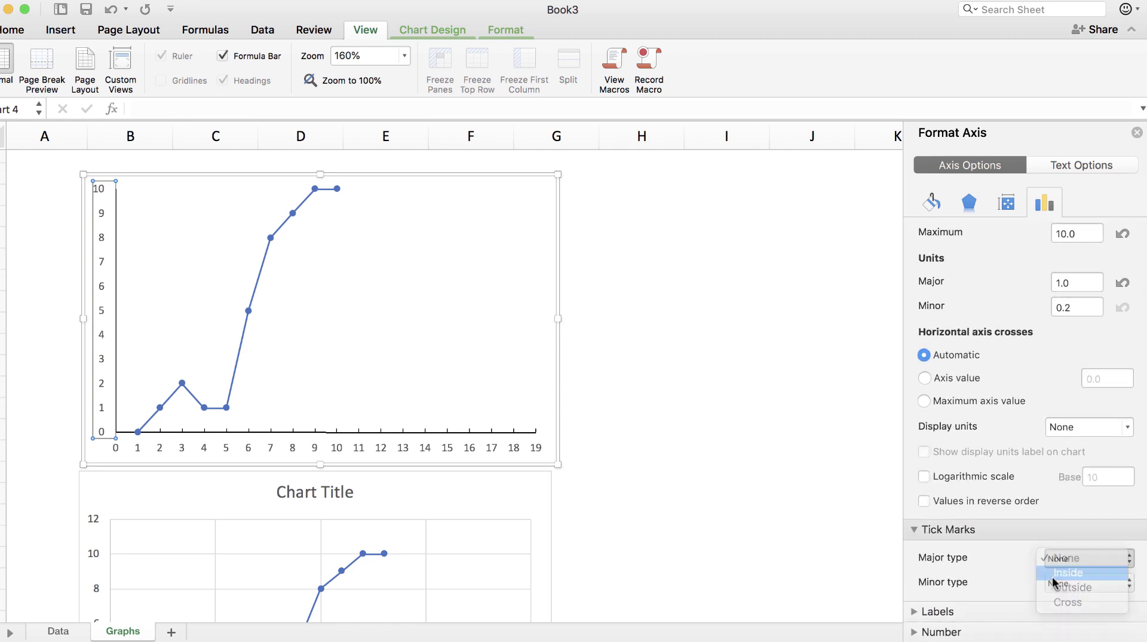
click(816, 472)
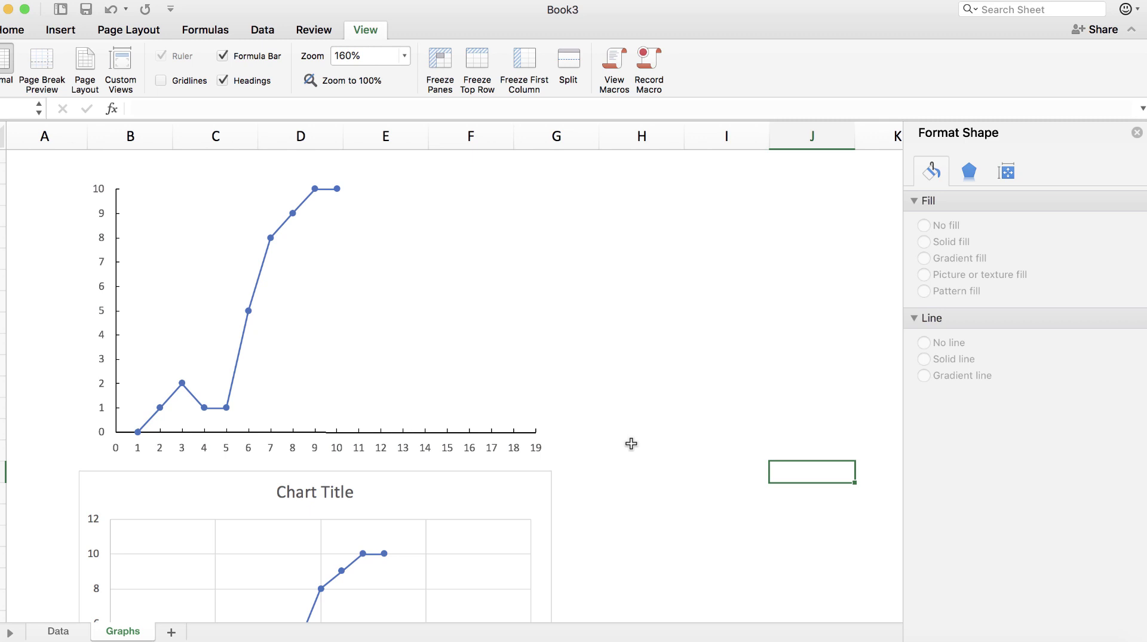
Step: Delete the chart title from Participant 2's chart
scroll(631, 443, down, 5)
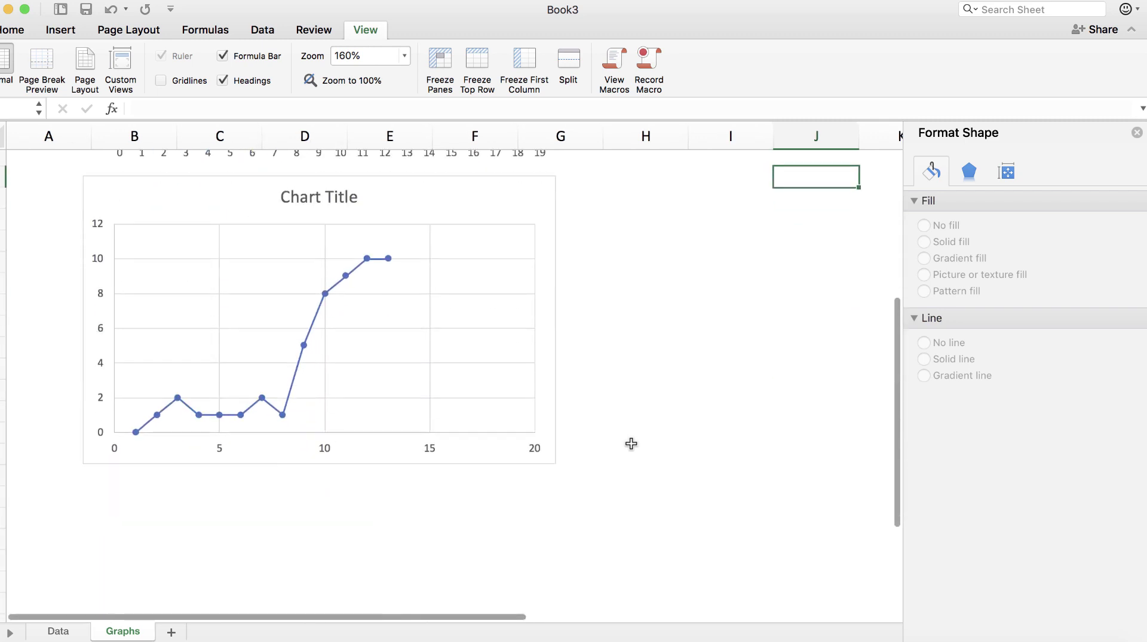
click(303, 287)
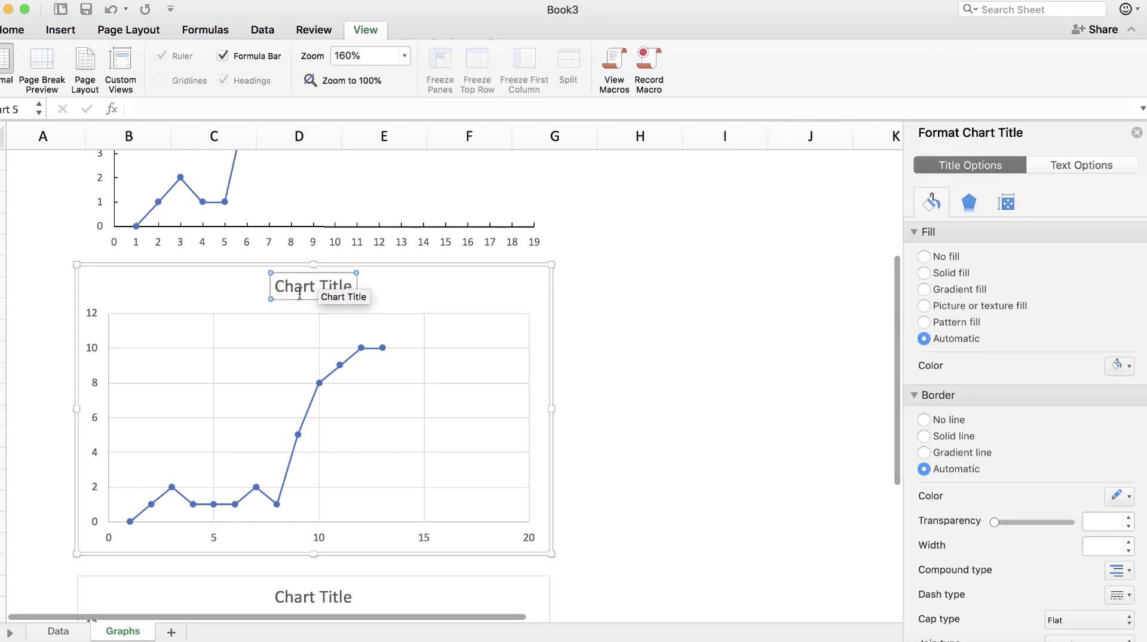
key(Delete)
Step: Delete the vertical and horizontal major gridlines from Participant 2's chart
click(281, 288)
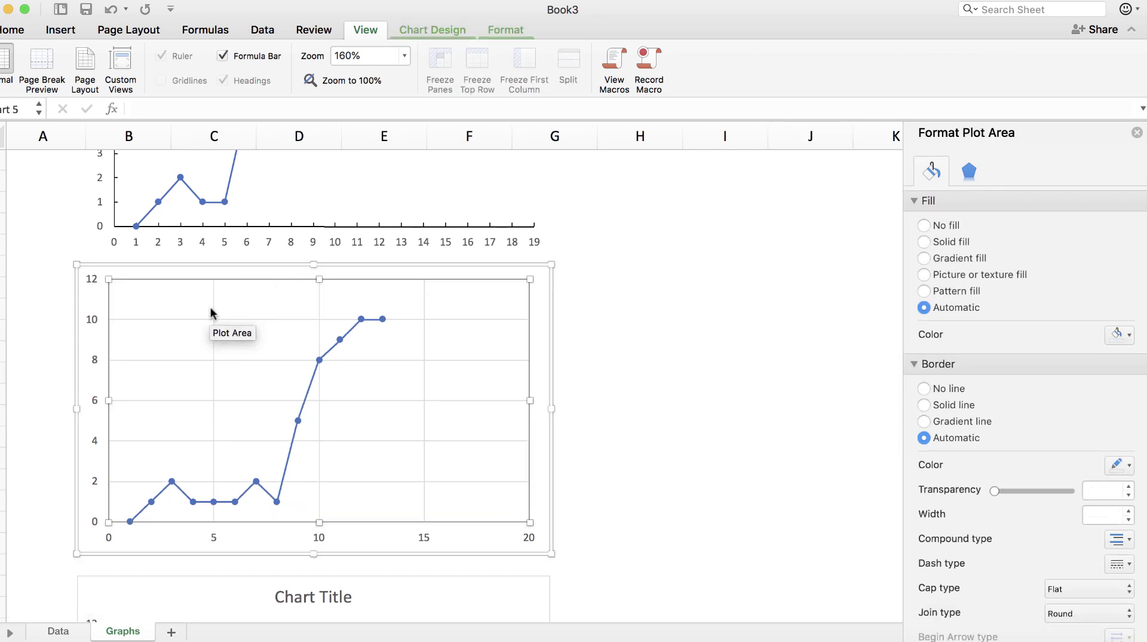
key(Delete)
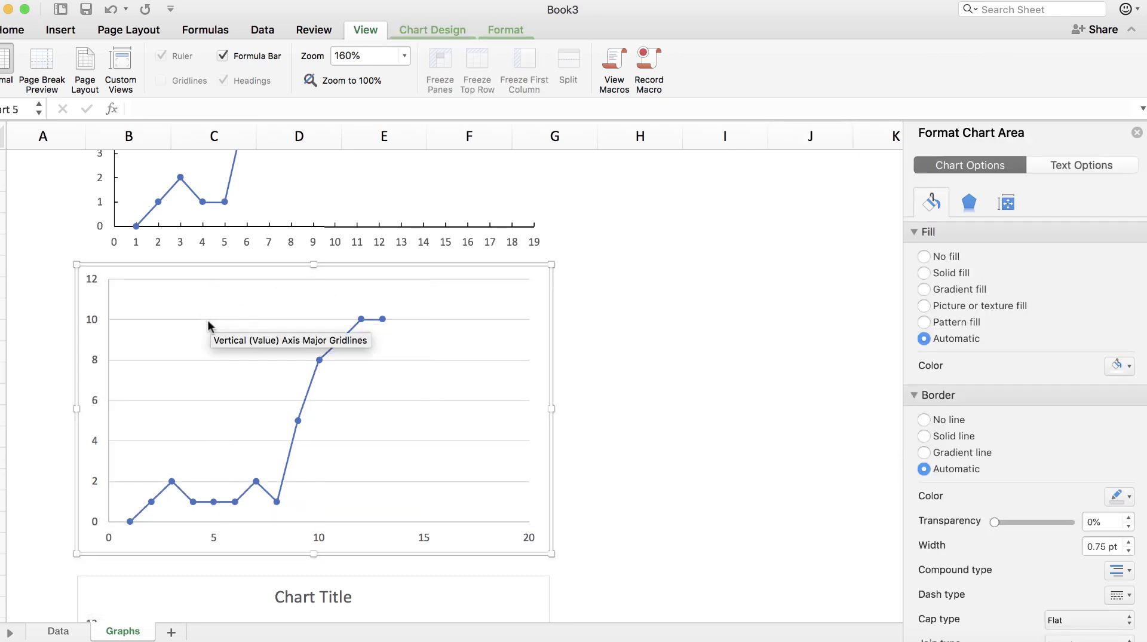
click(208, 323)
click(208, 321)
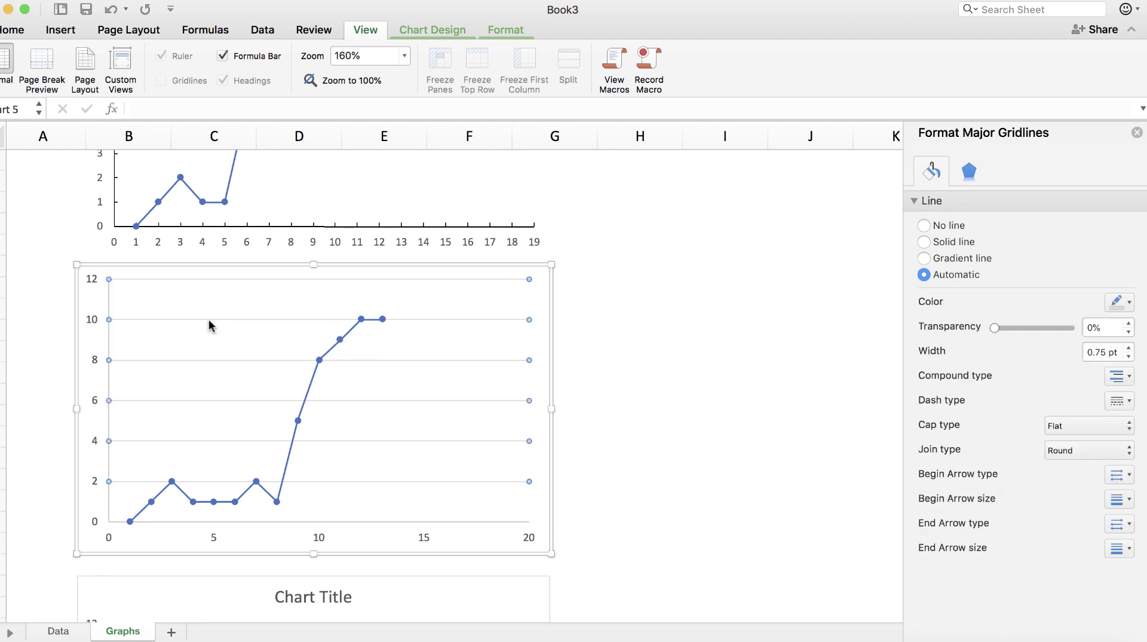
key(Delete)
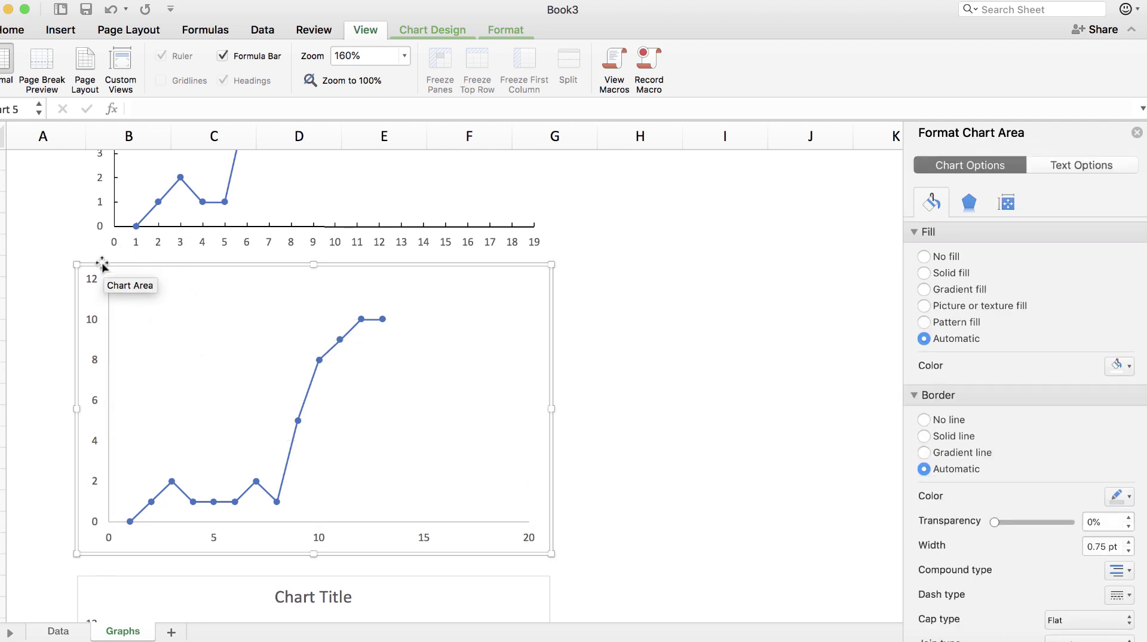
Step: Set the chart area of Participant 2's chart to no fill and its border to no line
click(924, 256)
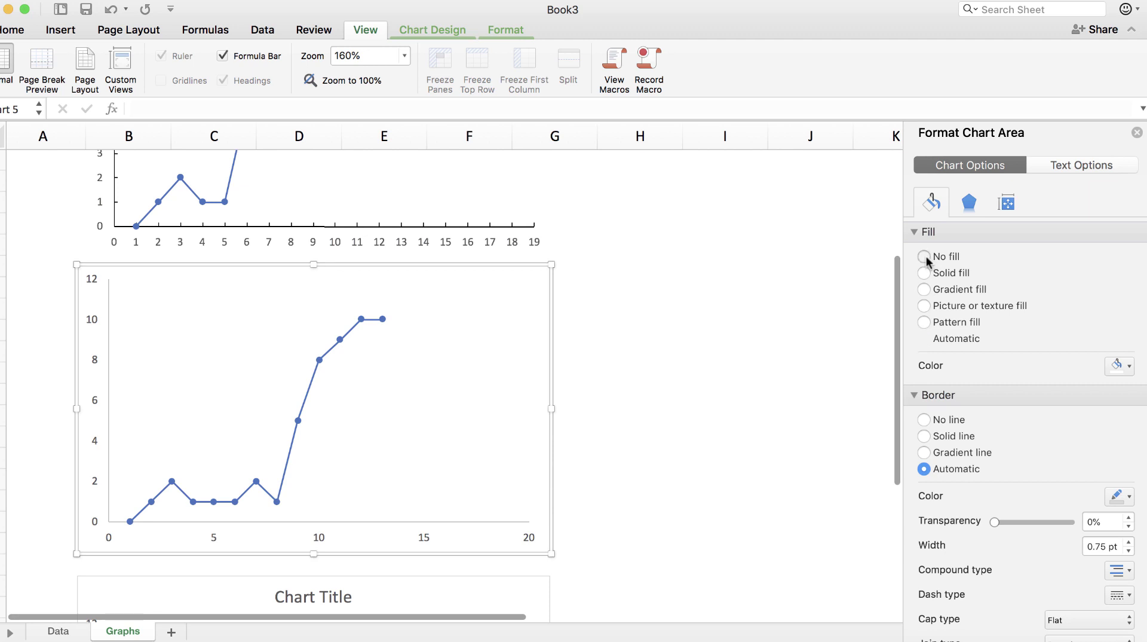
click(924, 391)
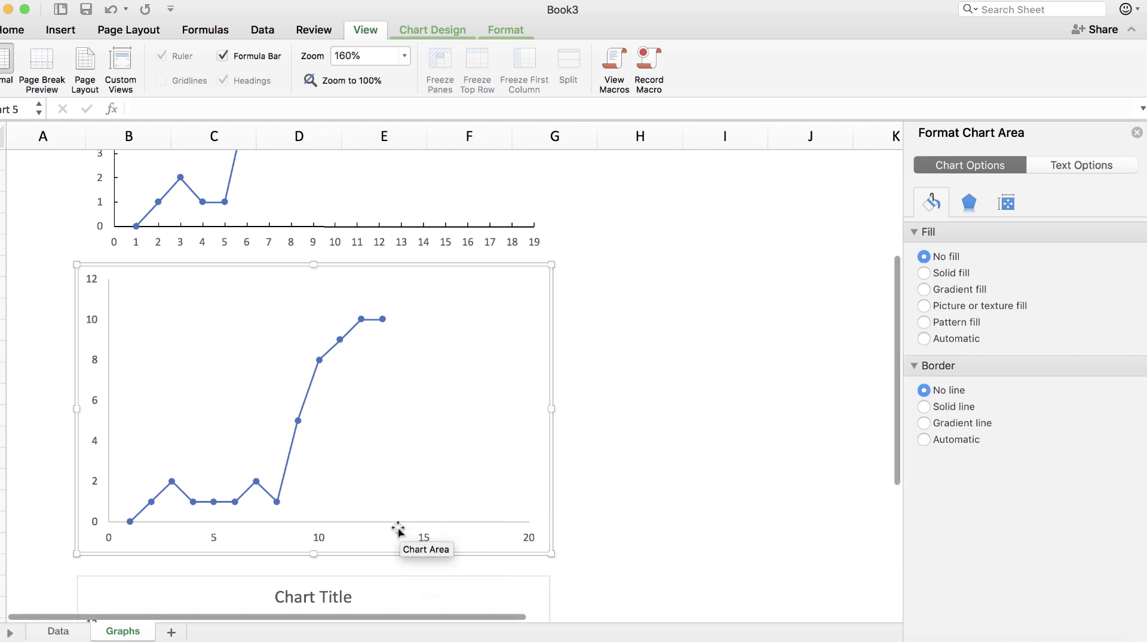
Step: Color the vertical axis line of Participant 2's chart black
click(109, 372)
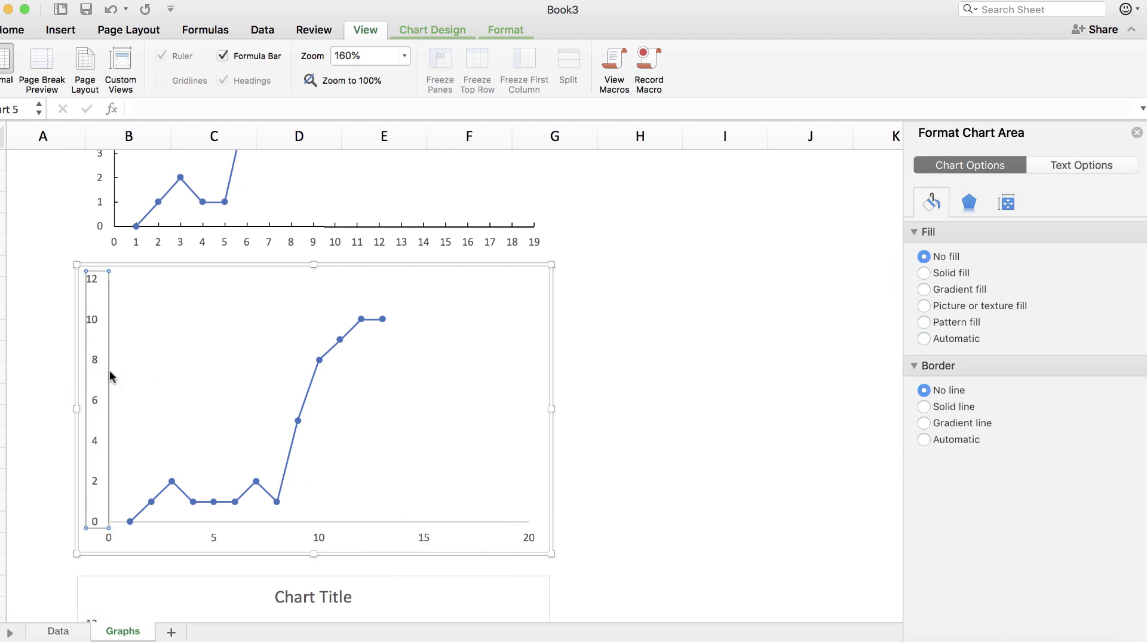
scroll(1040, 475, down, 3)
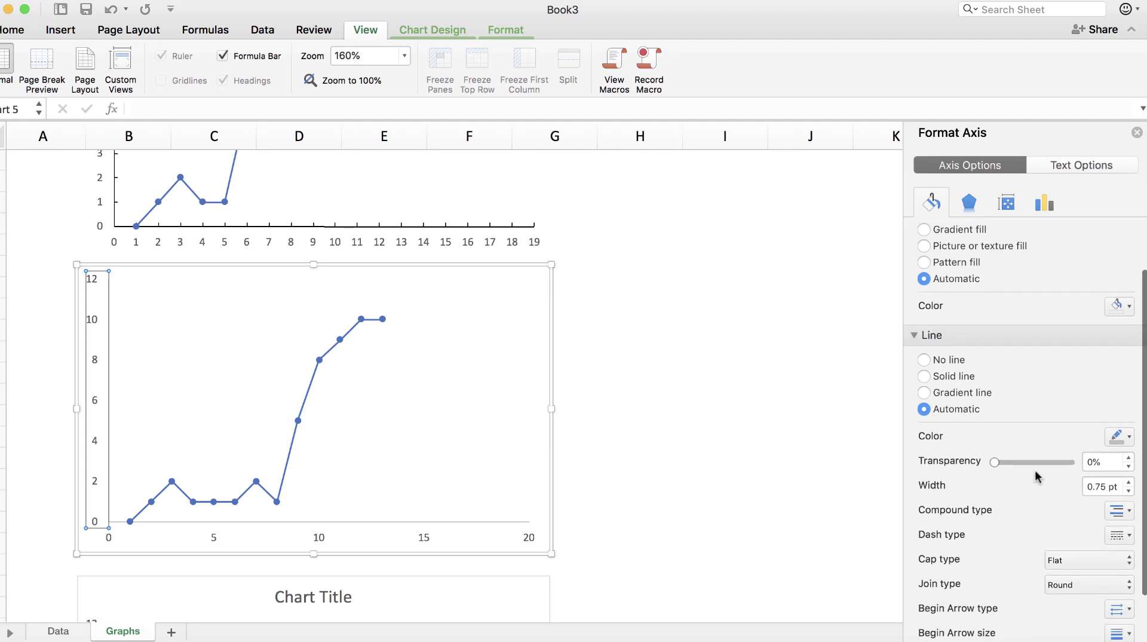
click(1127, 428)
click(1024, 472)
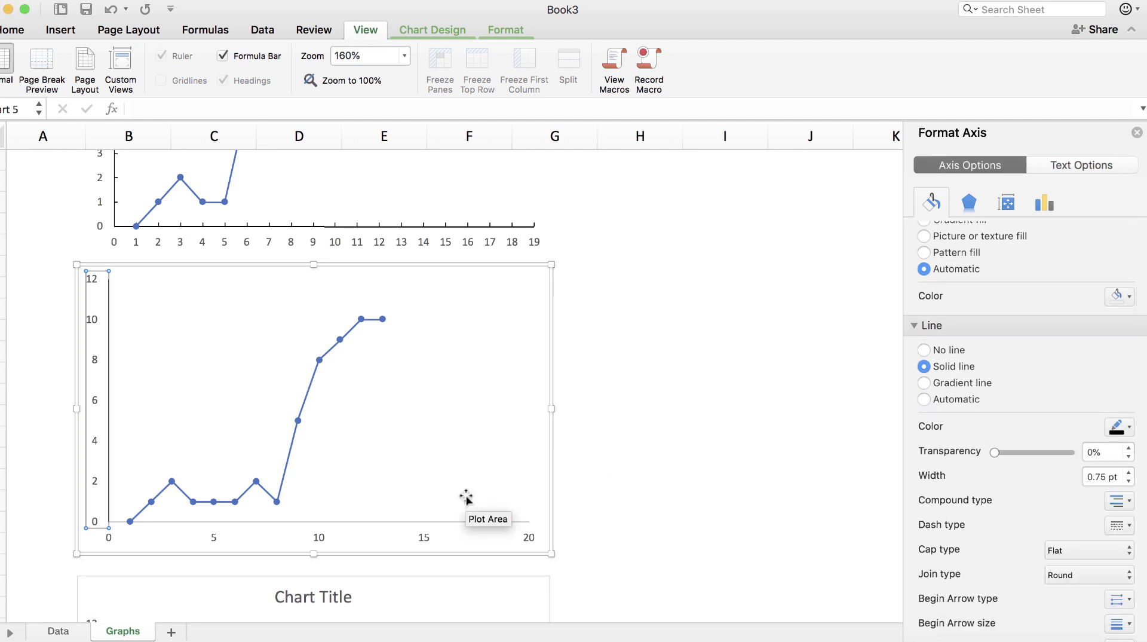
Step: Color the horizontal axis line of Participant 2's chart black
click(422, 526)
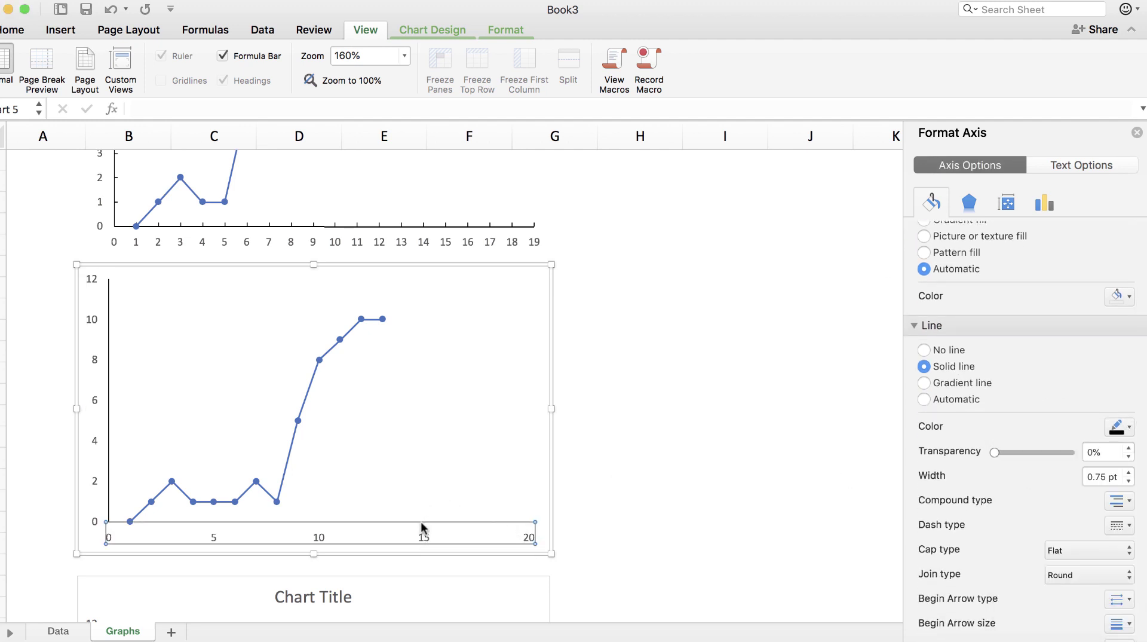
click(1126, 428)
click(1024, 473)
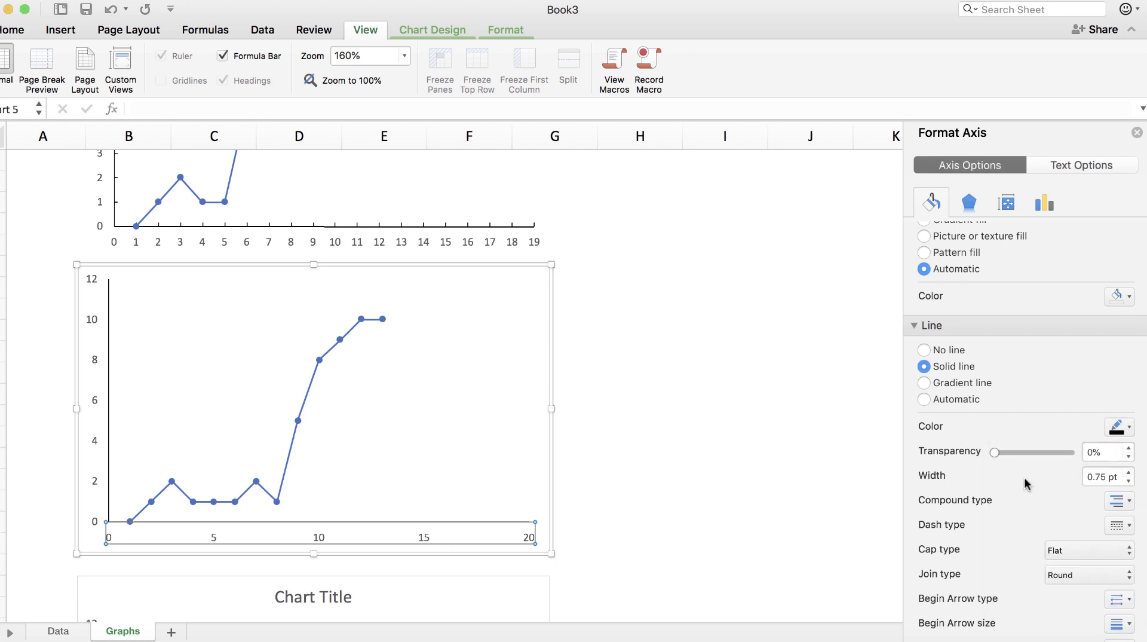
Step: Set the vertical axis of Participant 2's chart to a major unit of 1 and a maximum bound of 10
scroll(1036, 508, down, 3)
scroll(1034, 509, up, 2)
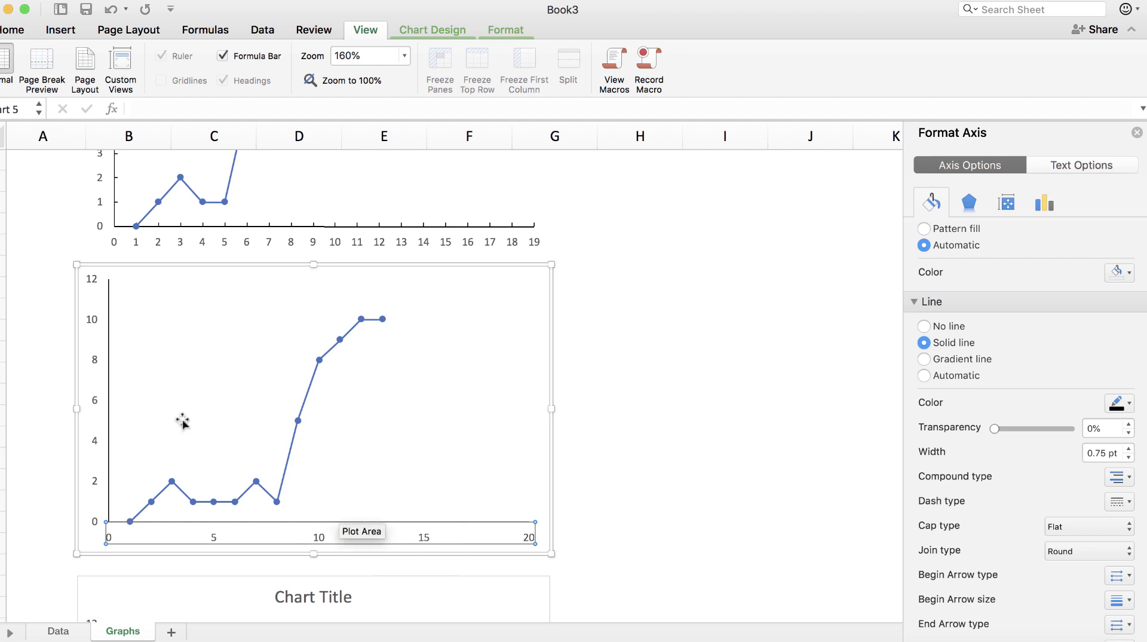
click(109, 398)
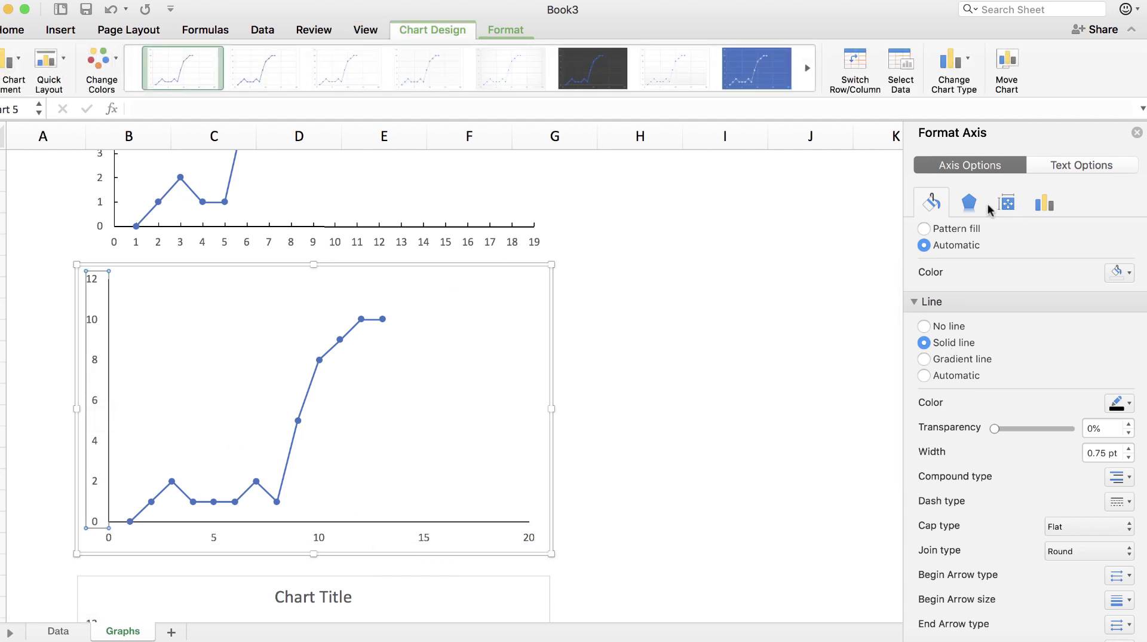
scroll(992, 520, down, 2)
scroll(995, 514, up, 5)
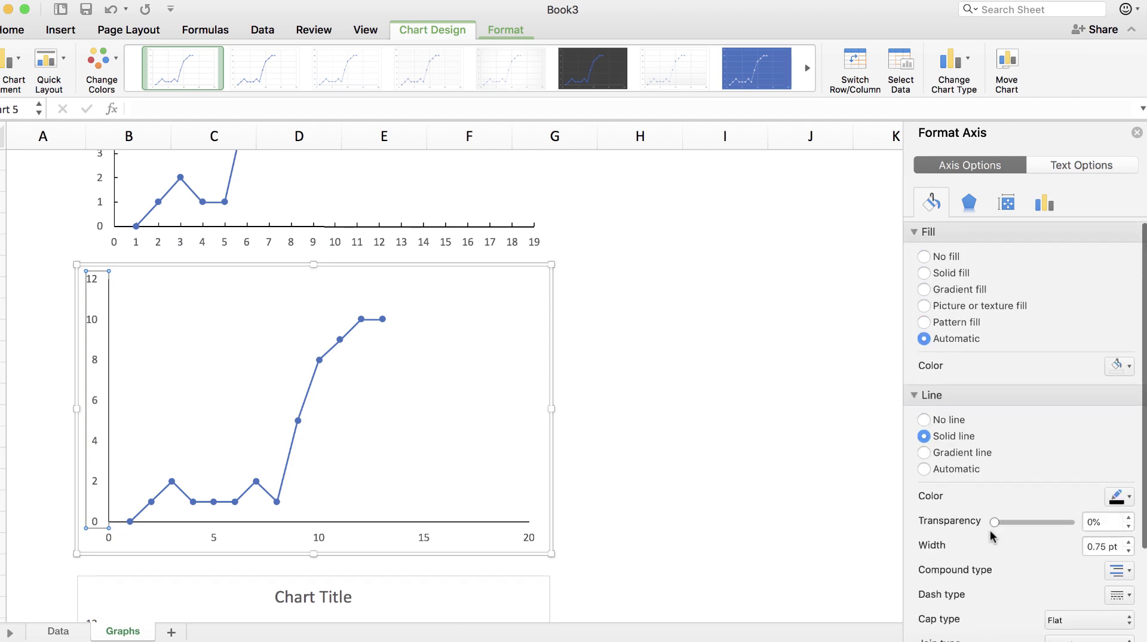
click(1004, 204)
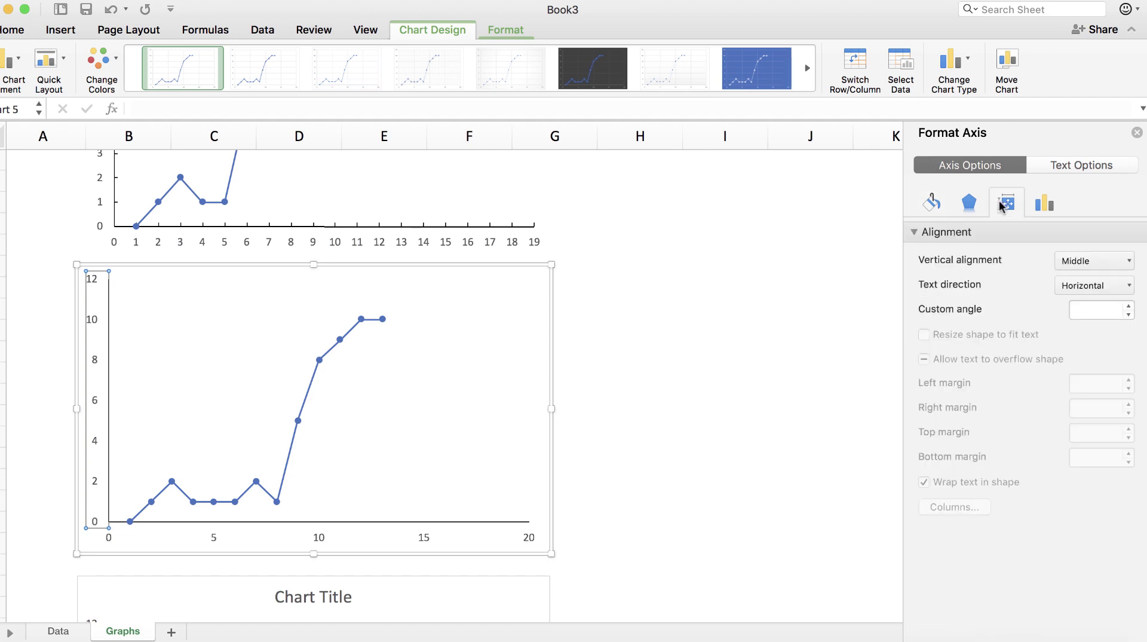
click(1047, 207)
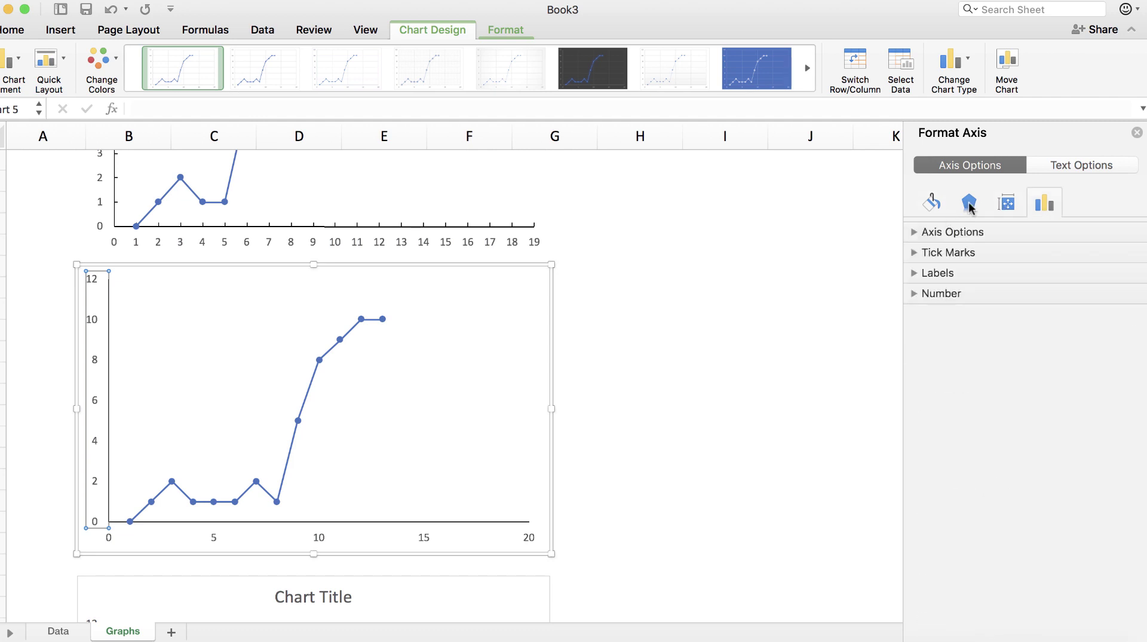
click(948, 232)
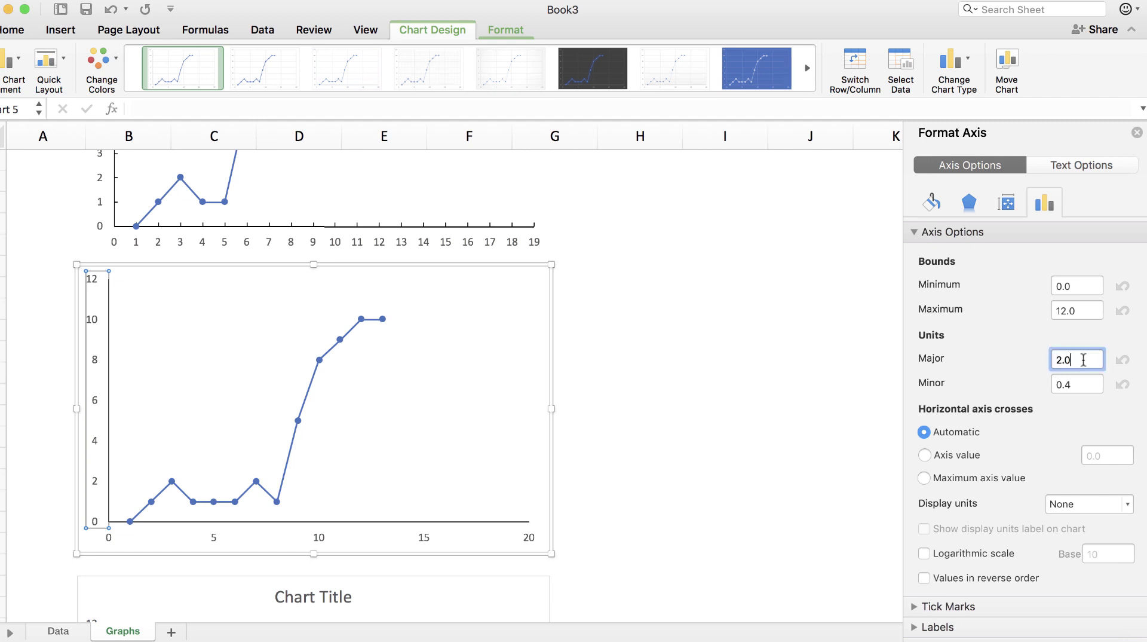
click(1083, 311)
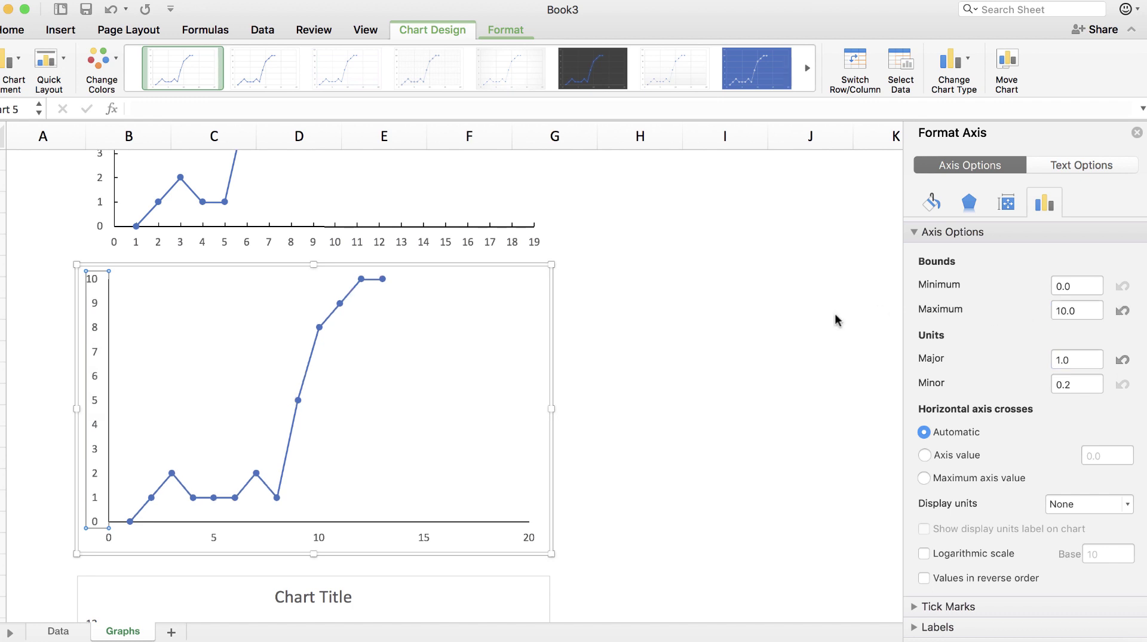
Step: Set the major unit of the horizontal axis in Participant 2's chart to 1
scroll(832, 319, down, 4)
scroll(833, 319, up, 4)
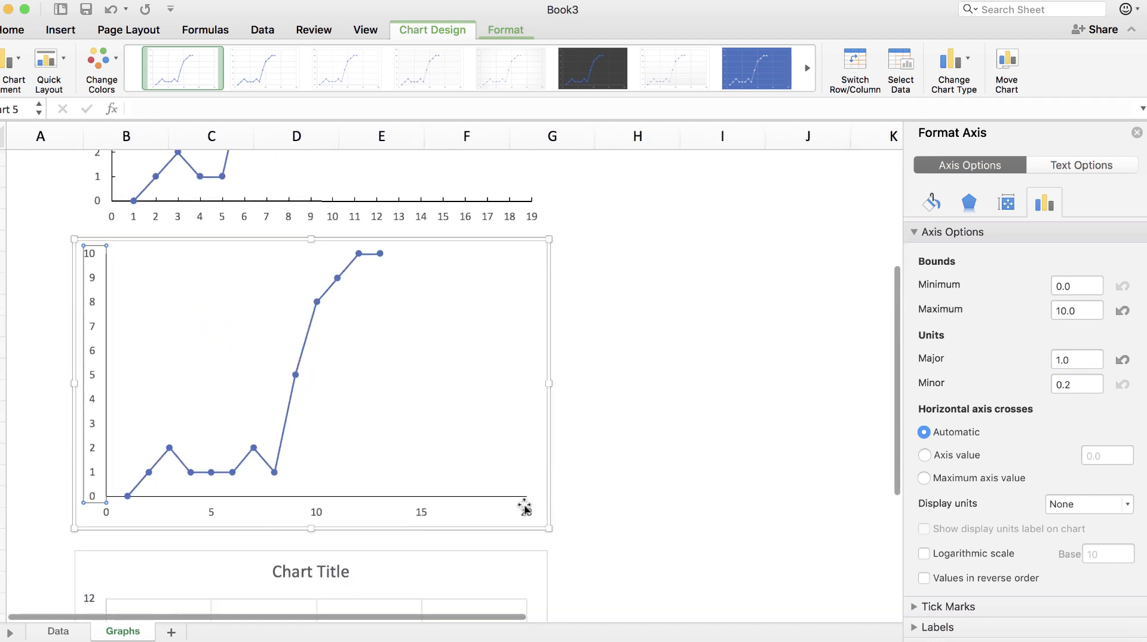
click(423, 515)
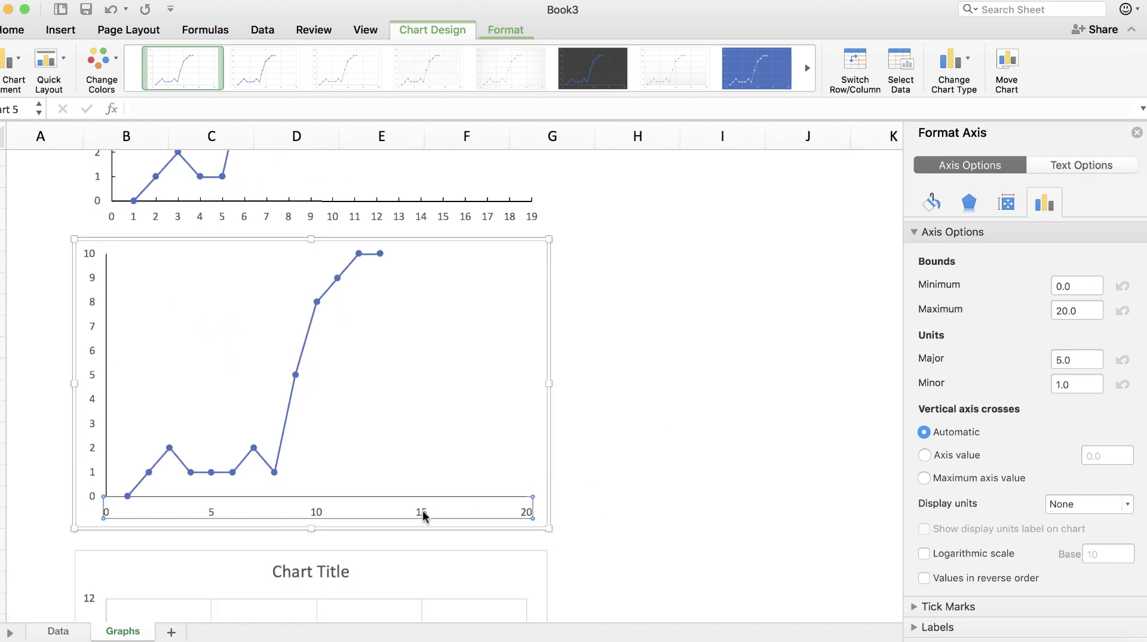
scroll(980, 499, down, 2)
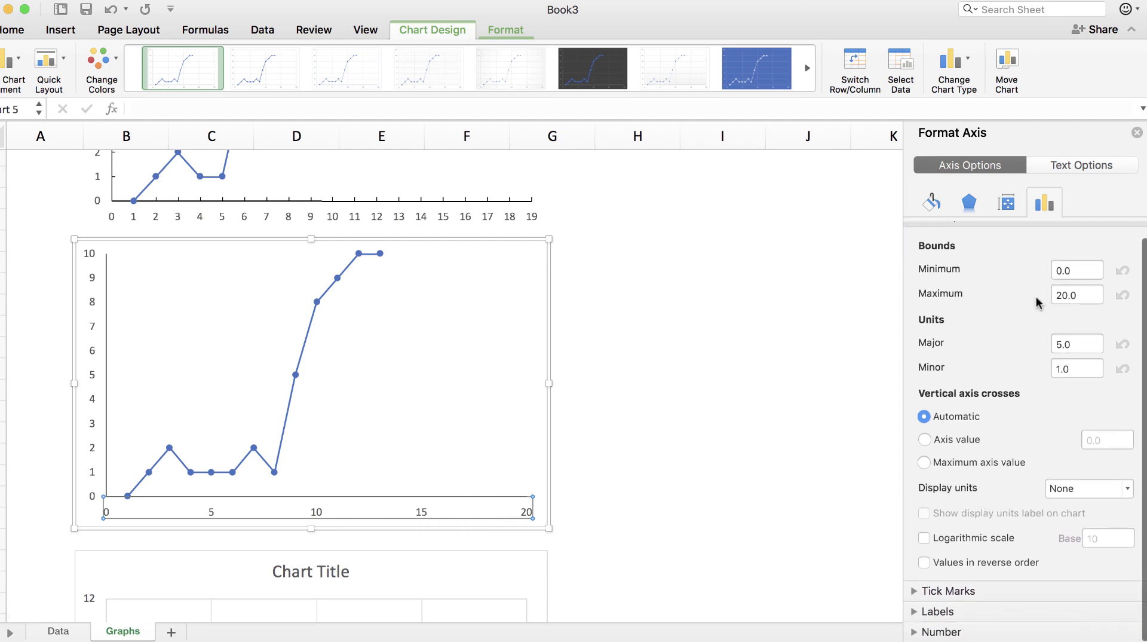
click(1081, 340)
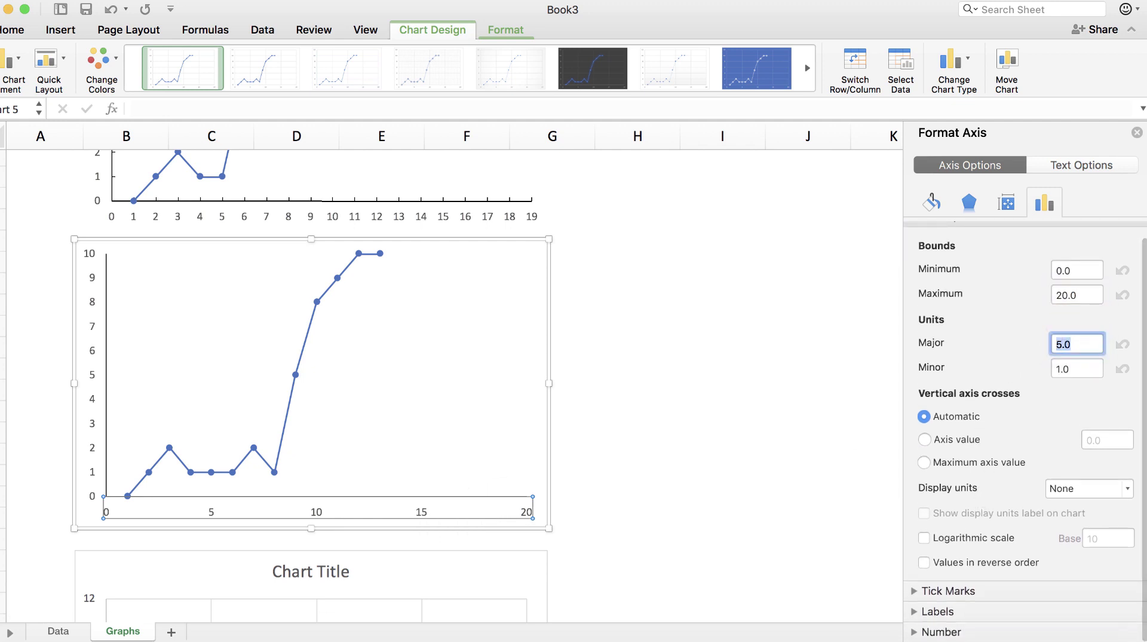
text(1)
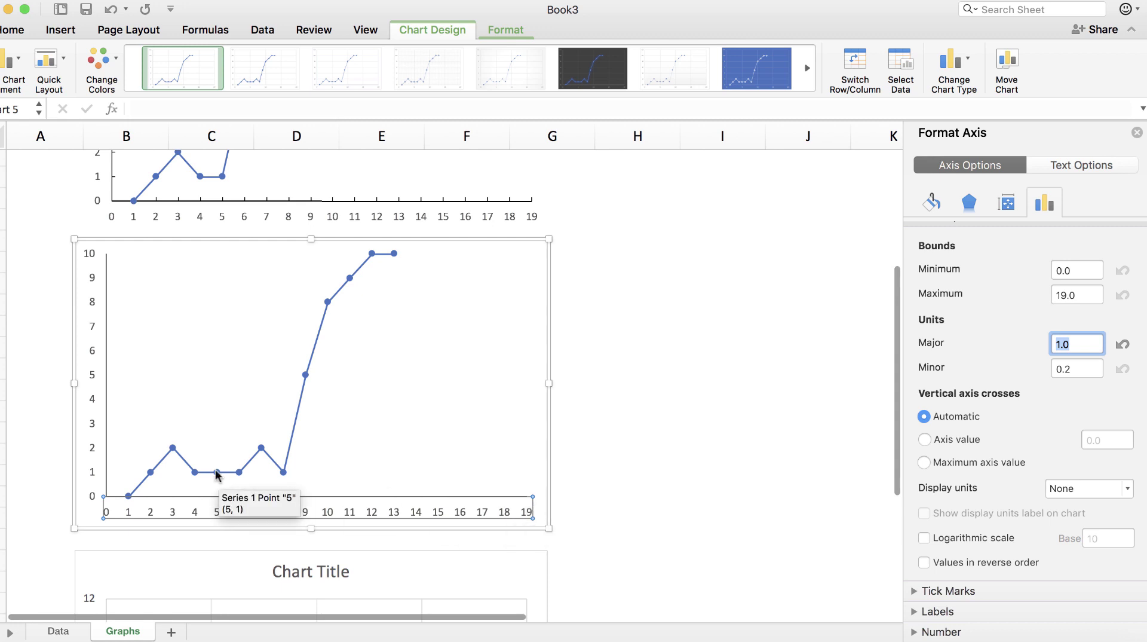
Step: Set the major tick marks on the vertical axis of Participant 2's chart to Inside
click(92, 427)
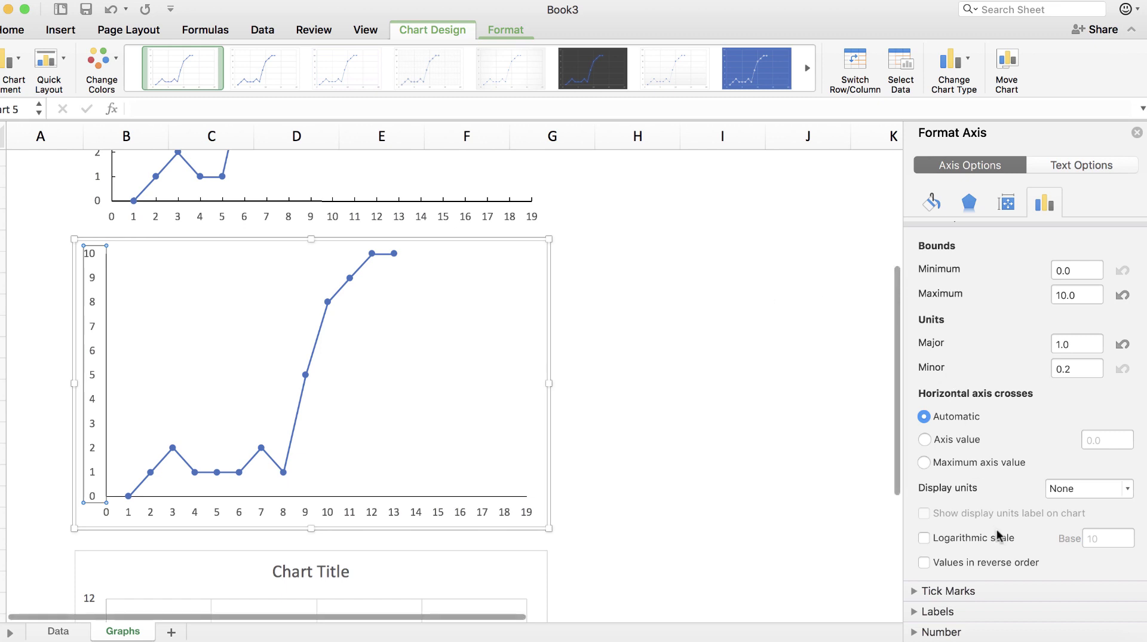
click(949, 591)
scroll(953, 589, down, 2)
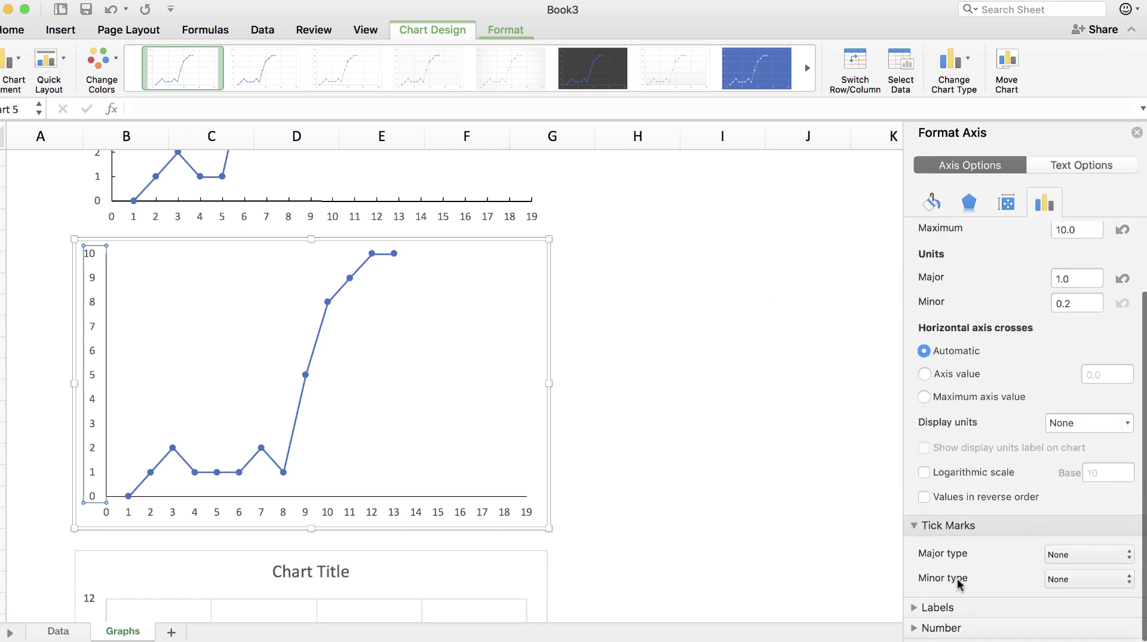
click(1070, 564)
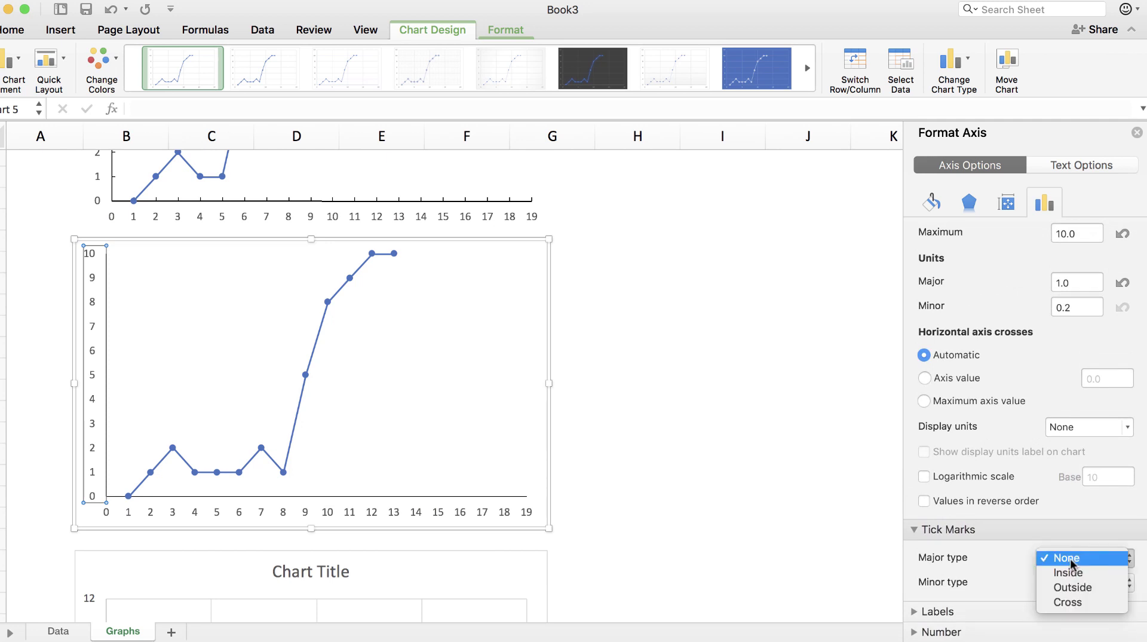
click(1062, 571)
Step: Set the major tick marks on the horizontal axis of Participant 2's chart to Inside
click(429, 508)
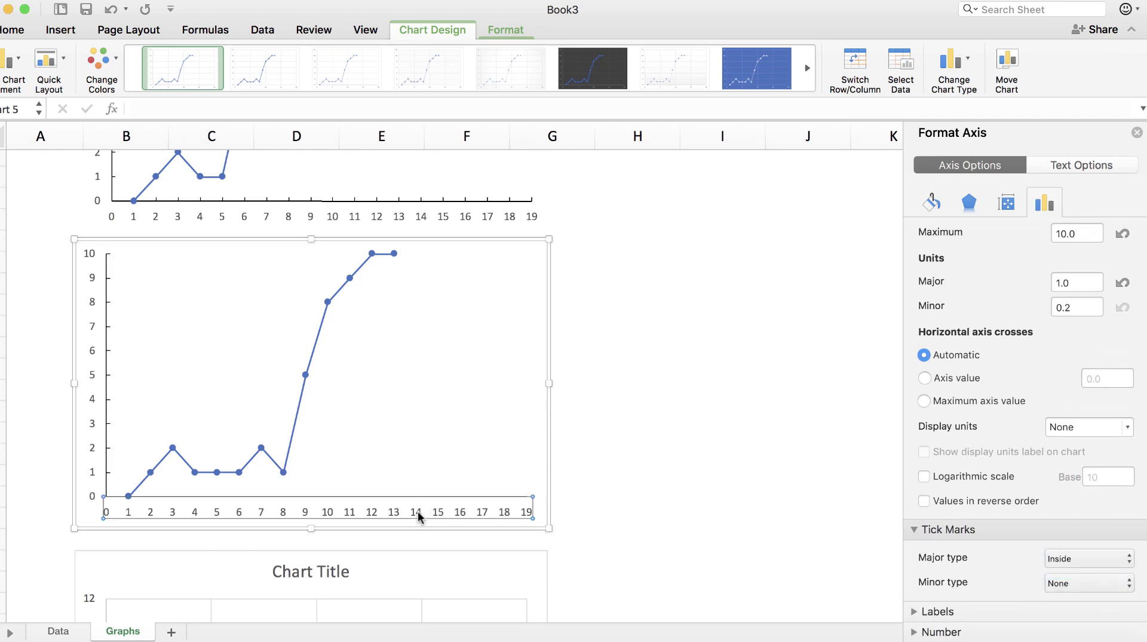
click(1073, 559)
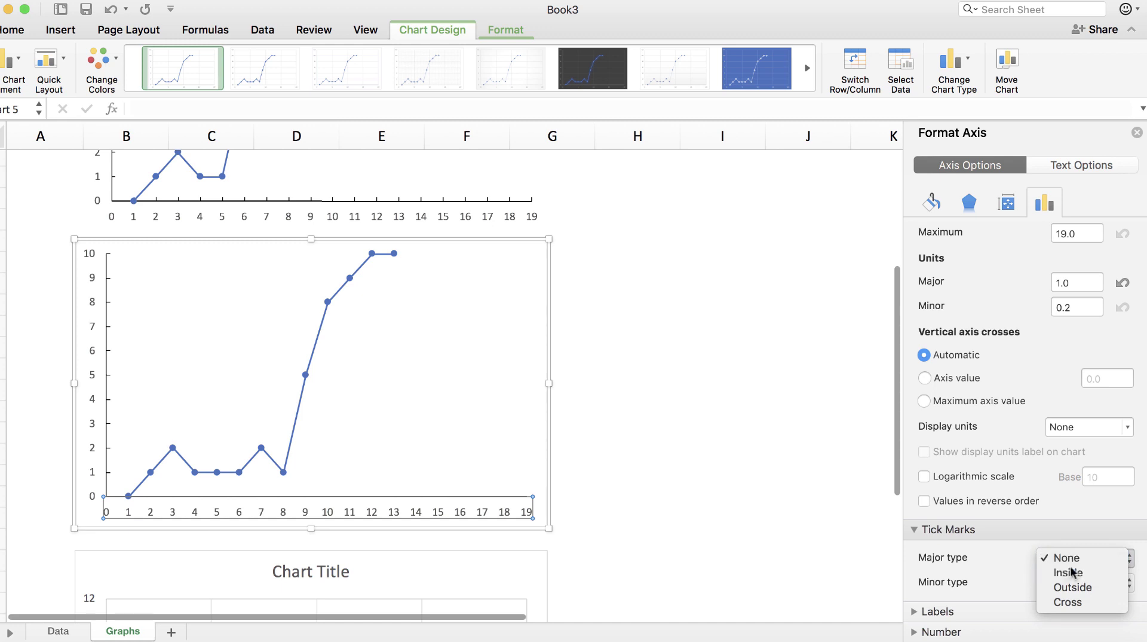
click(1069, 572)
click(682, 490)
Step: Delete the chart title and the vertical and horizontal major gridlines from Participant 3's chart
scroll(682, 490, down, 10)
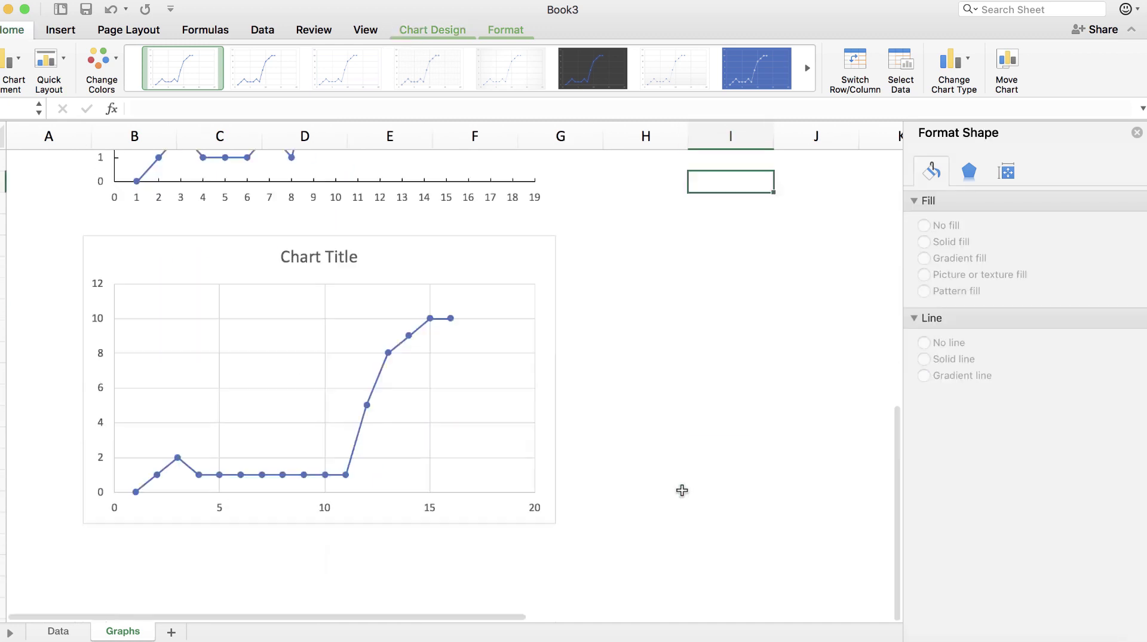
scroll(682, 490, up, 5)
scroll(682, 490, down, 3)
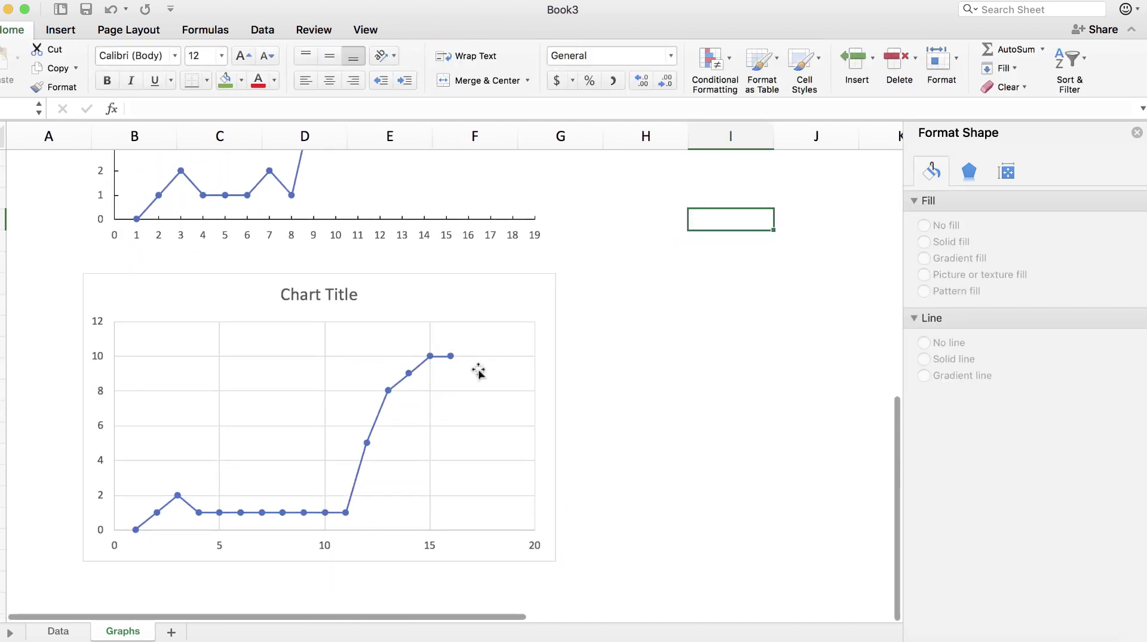
click(287, 292)
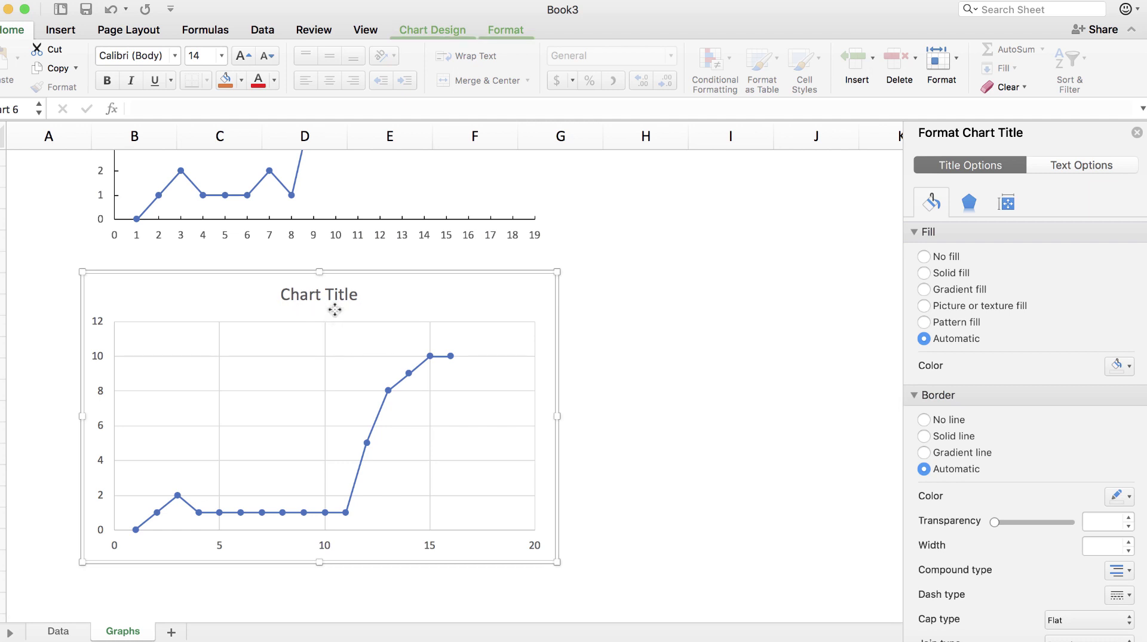
key(Delete)
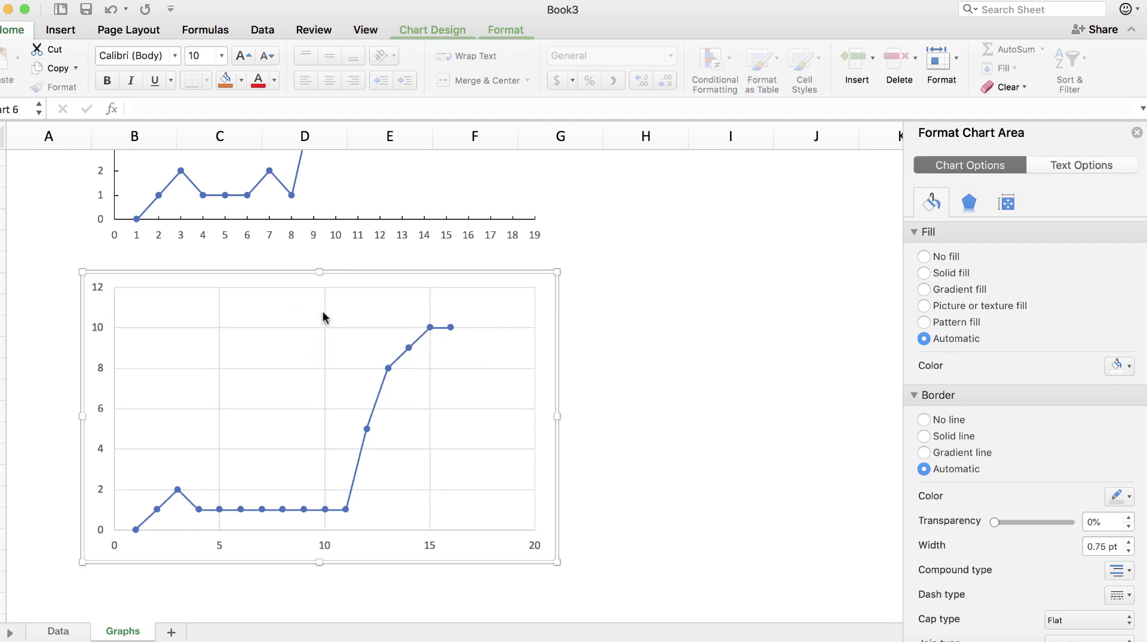
key(Delete)
click(321, 326)
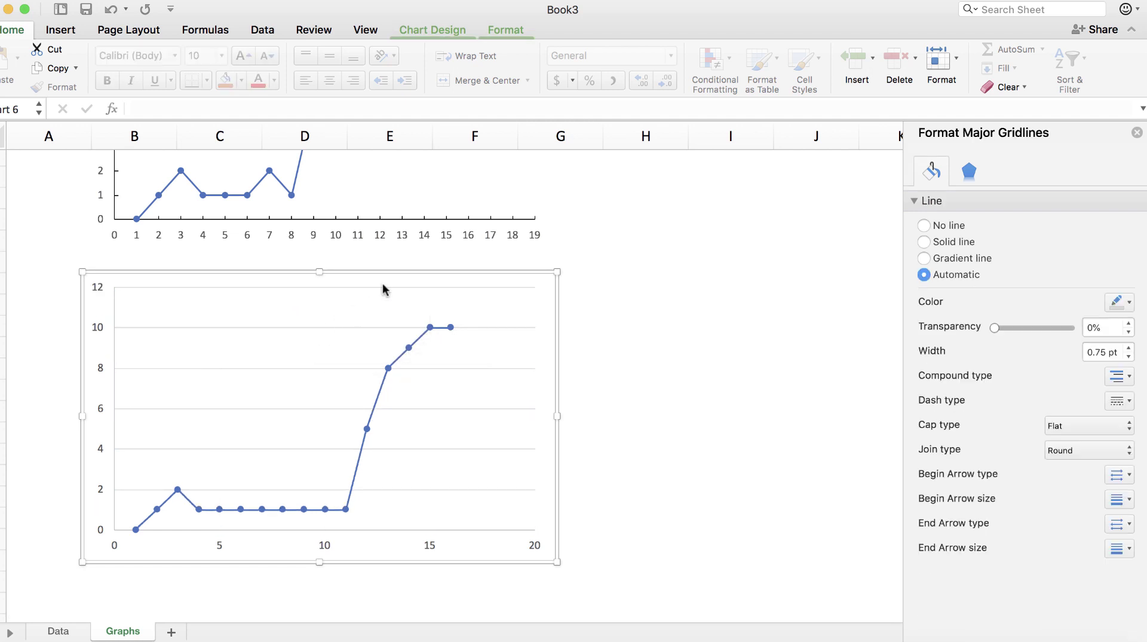
key(Delete)
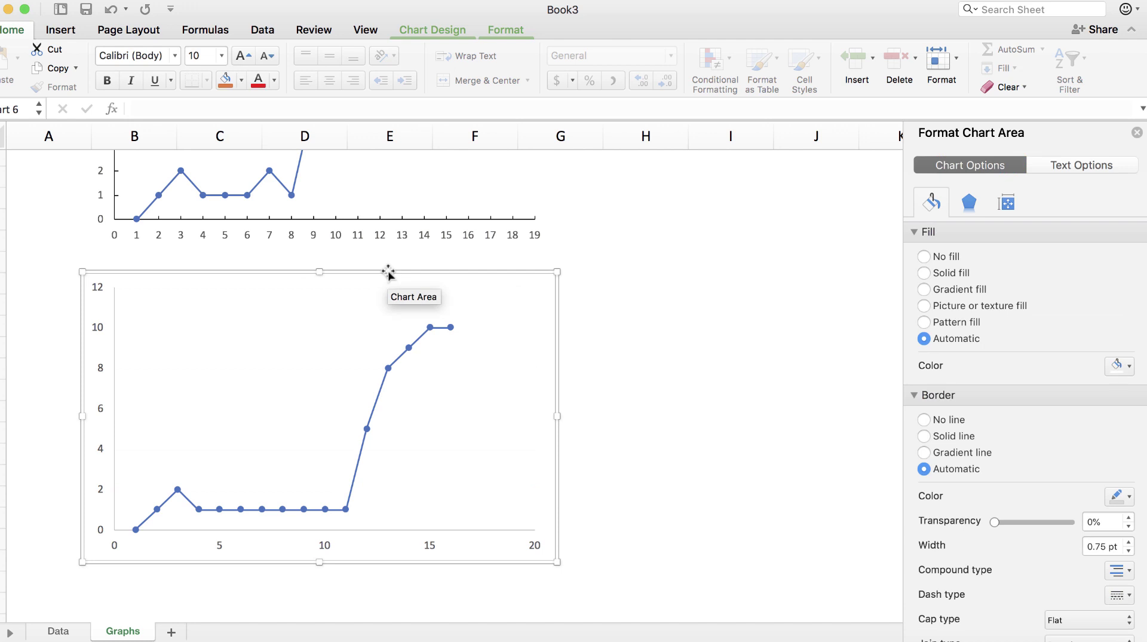
Step: Set the chart area of Participant 3's chart to no fill and its border to no line
click(948, 258)
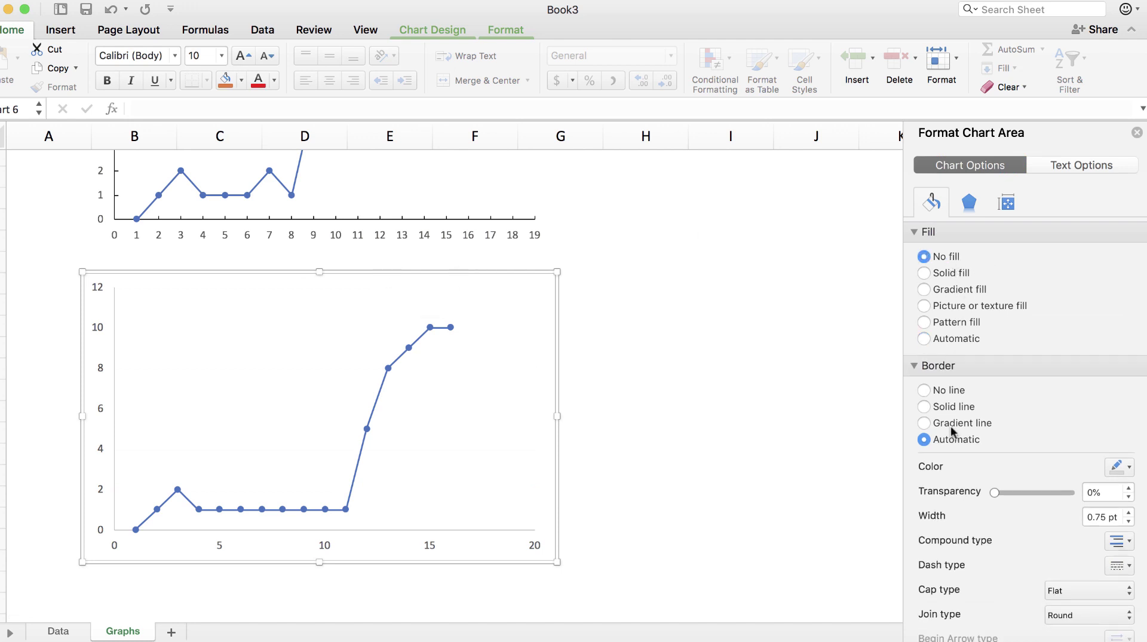
click(946, 391)
click(658, 453)
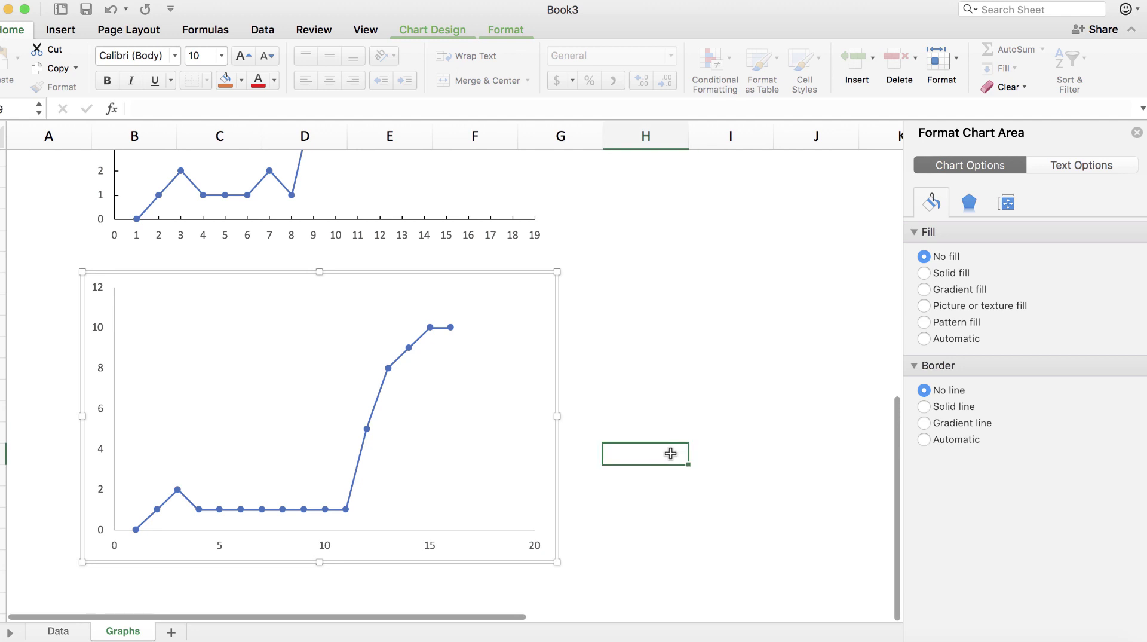
click(96, 291)
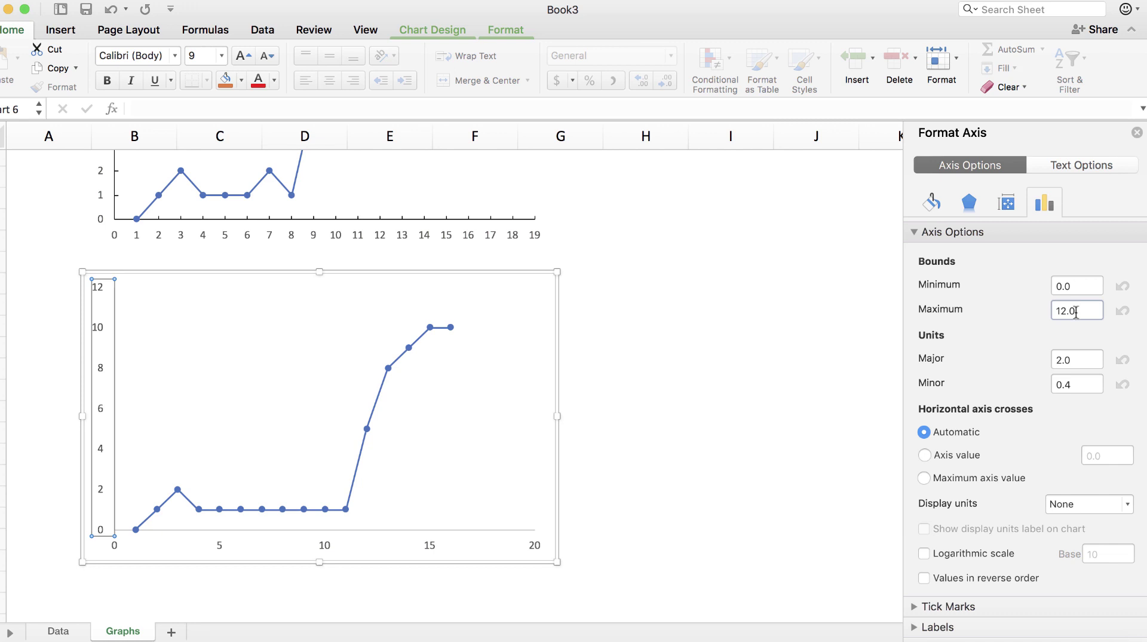
click(930, 204)
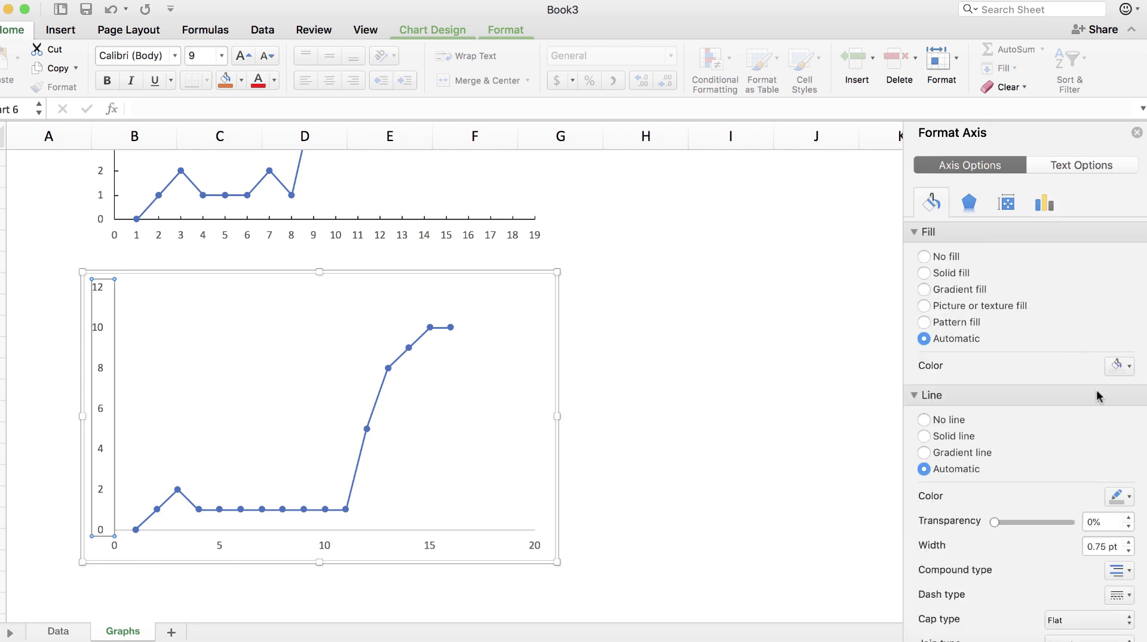
click(1117, 496)
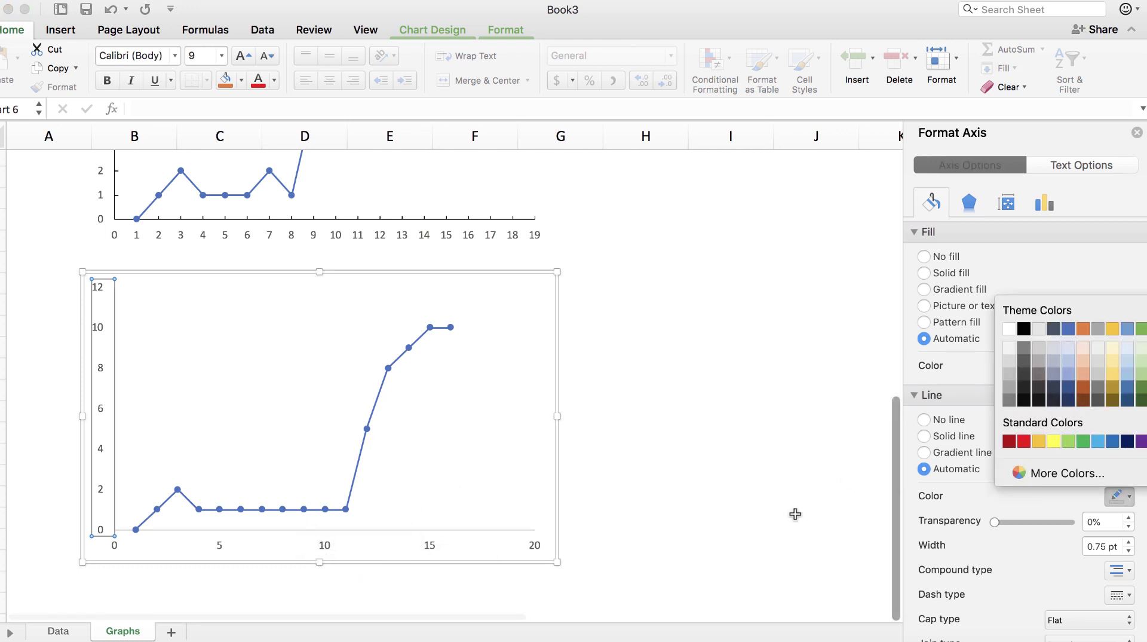
click(507, 528)
Step: Color the horizontal axis line of Participant 3's chart black
click(506, 529)
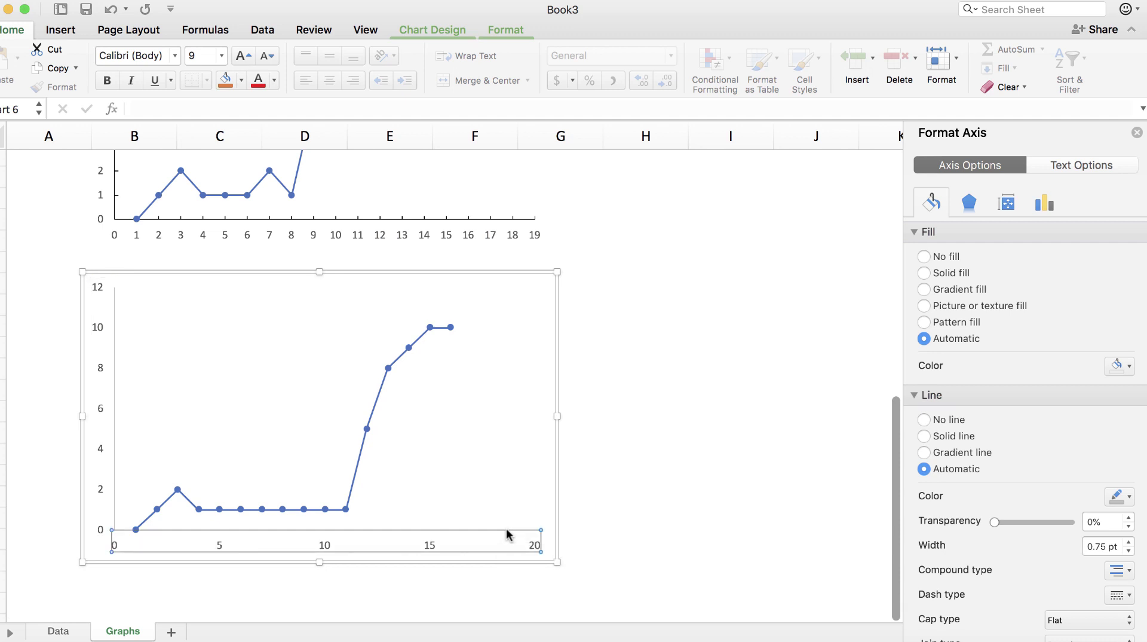
click(1118, 496)
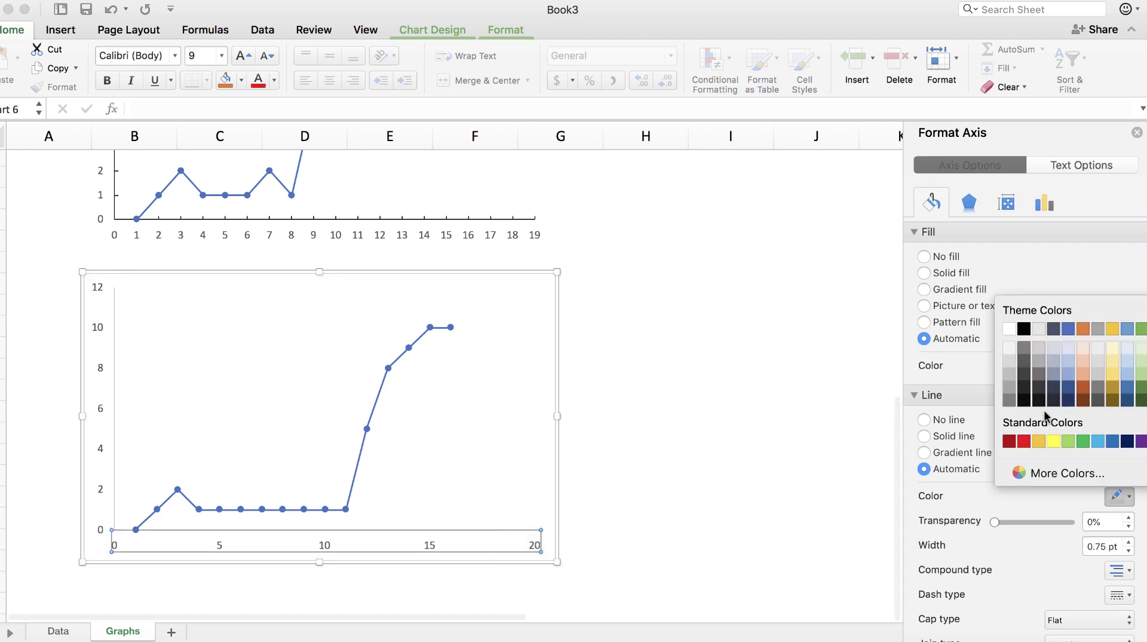
click(1024, 328)
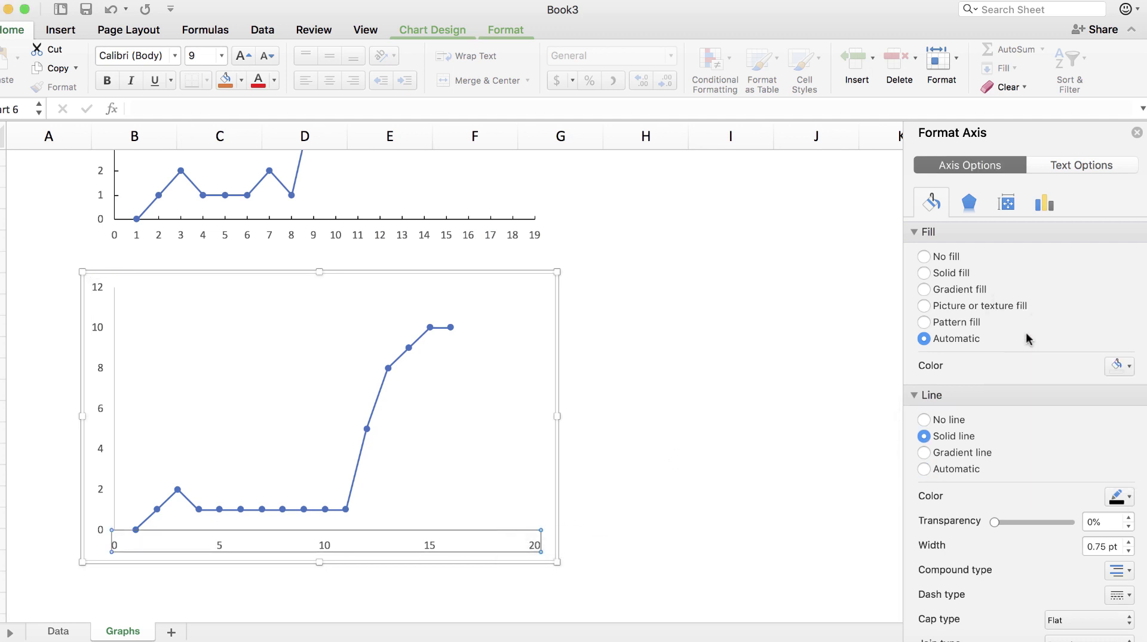
click(845, 426)
Step: Color the vertical axis line of Participant 3's chart black
scroll(842, 424, down, 5)
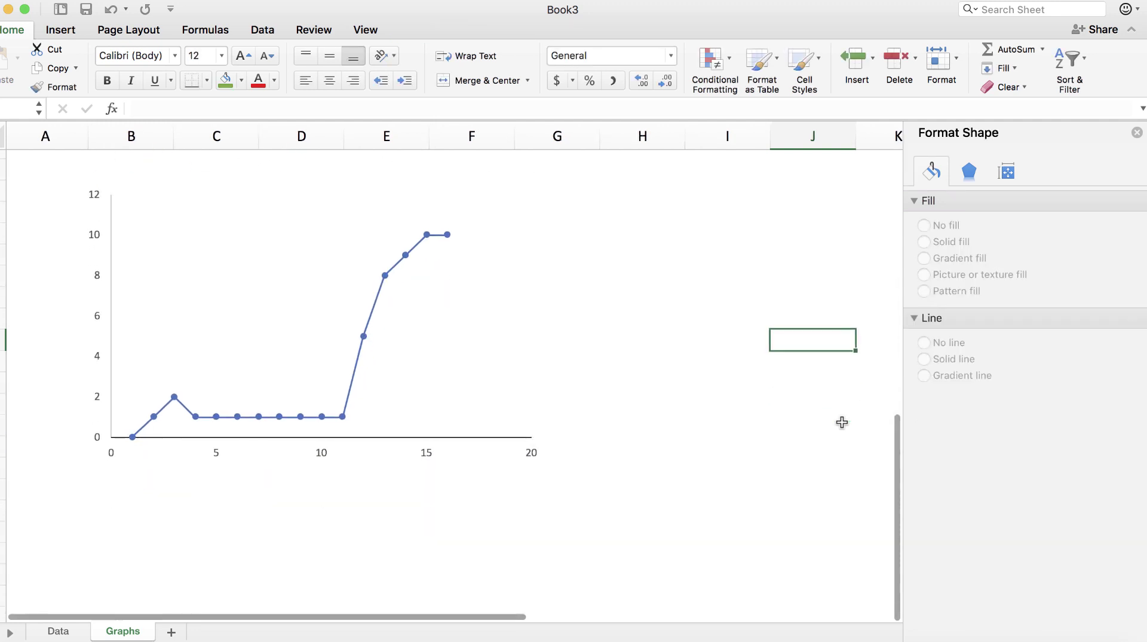
click(112, 292)
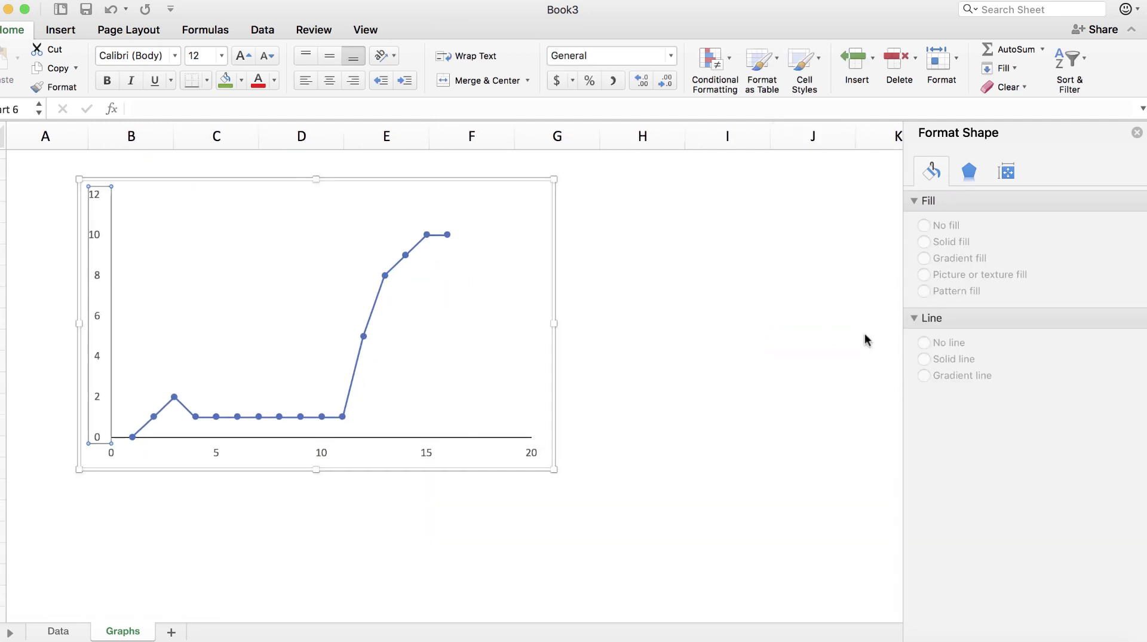
scroll(1020, 465, down, 2)
scroll(986, 465, up, 2)
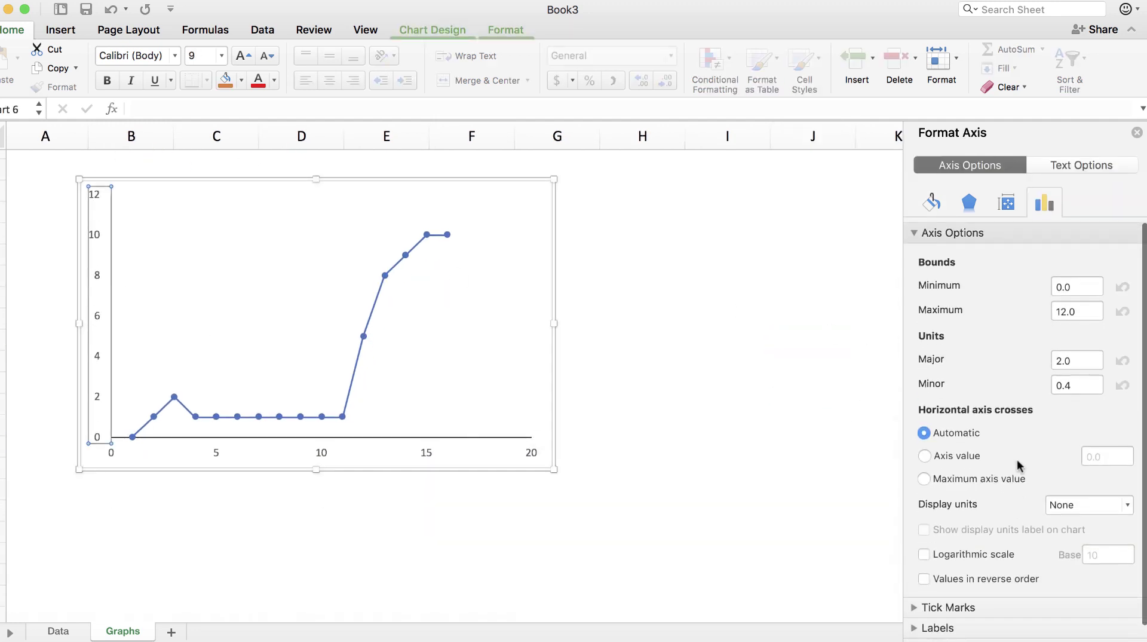
click(966, 205)
click(933, 204)
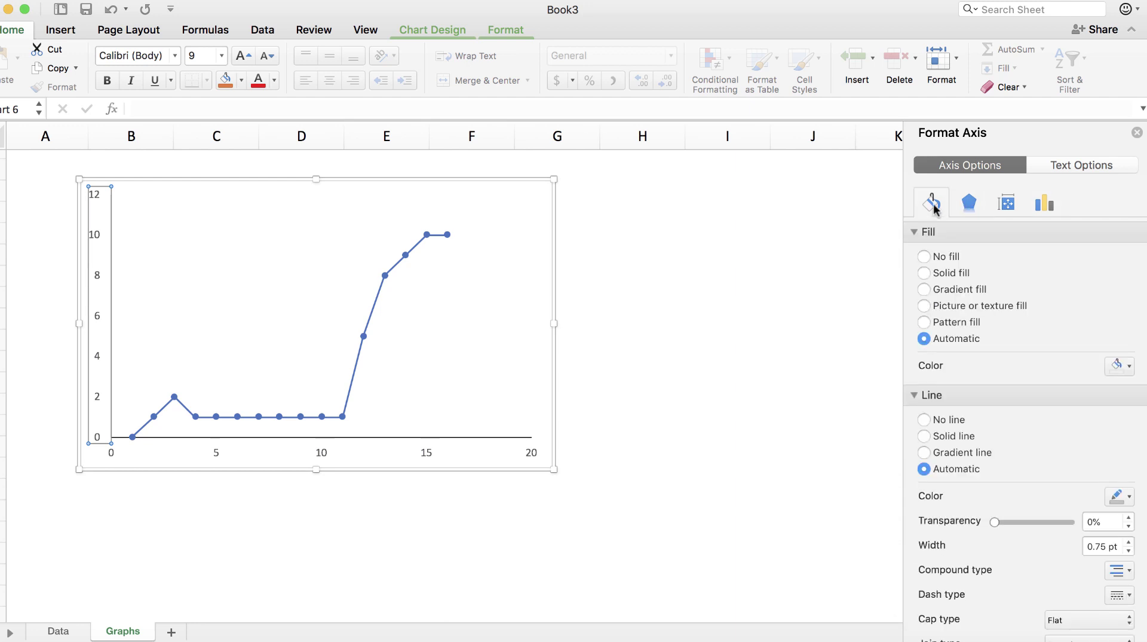
click(1118, 496)
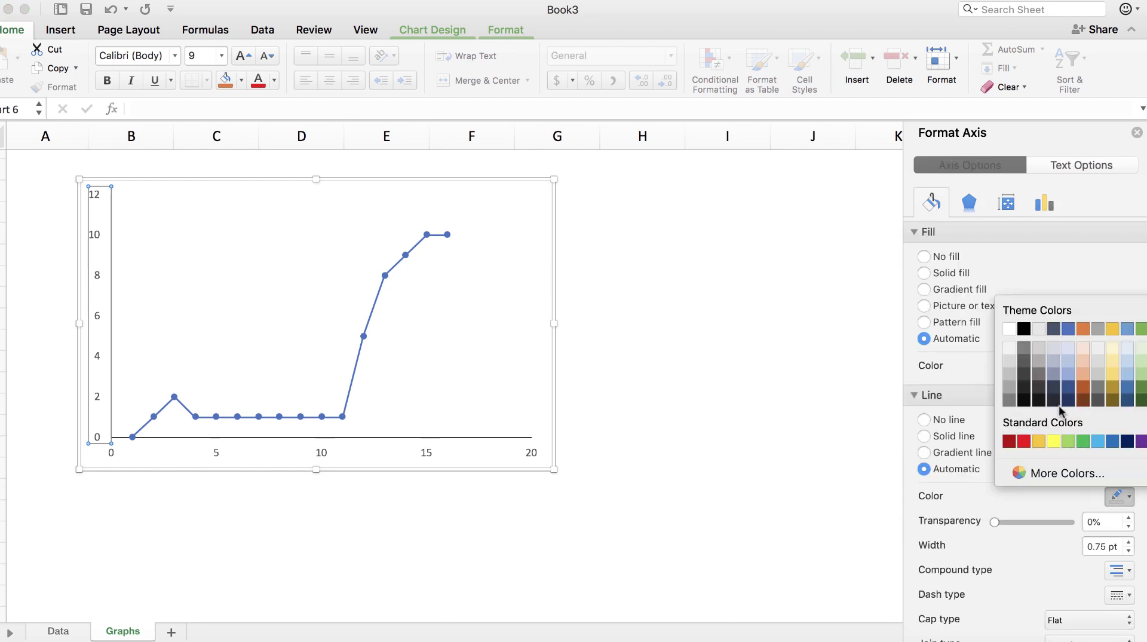
click(1023, 344)
click(730, 356)
scroll(237, 350, up, 3)
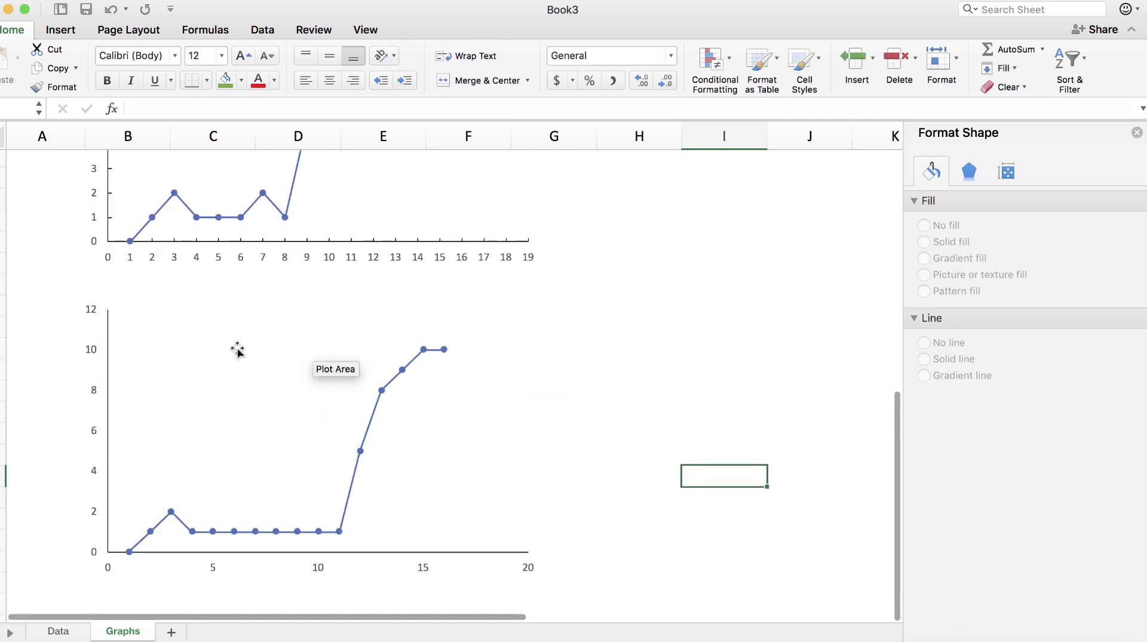
Step: Set Participant 3's vertical axis maximum to 10 and horizontal axis maximum to 19, with a major unit of 1 on both
click(84, 343)
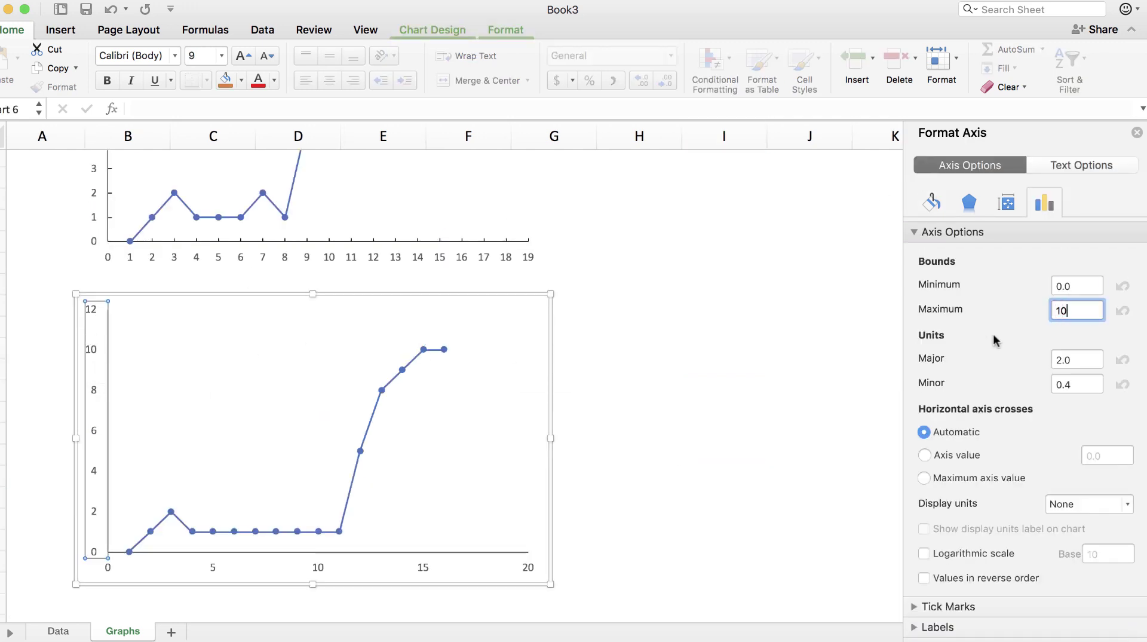
click(1099, 366)
text(1)
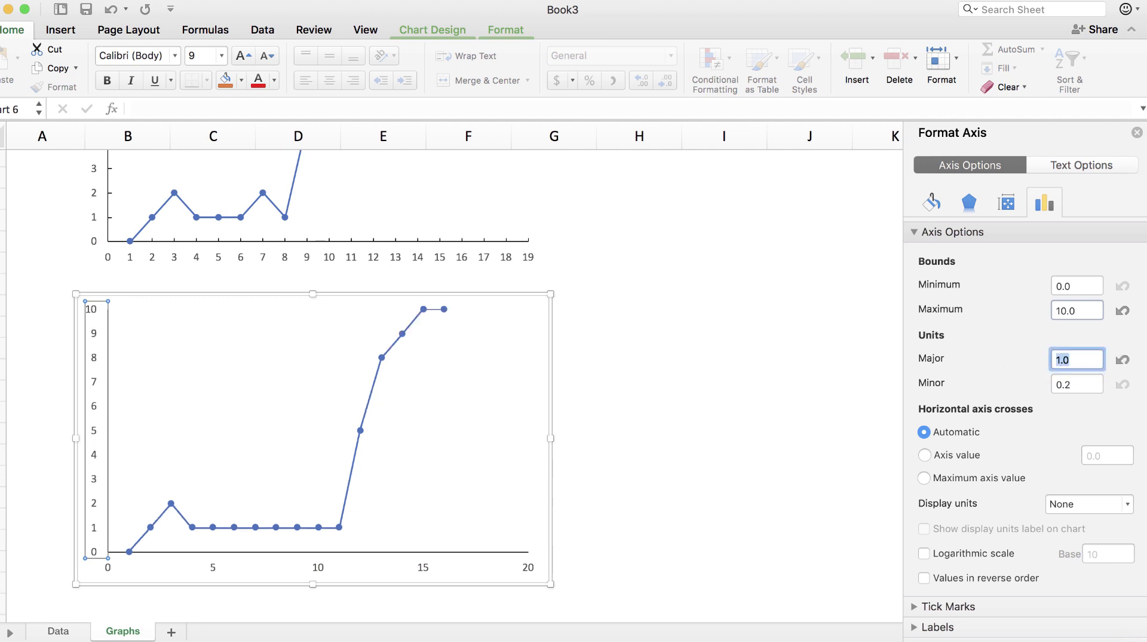
click(318, 568)
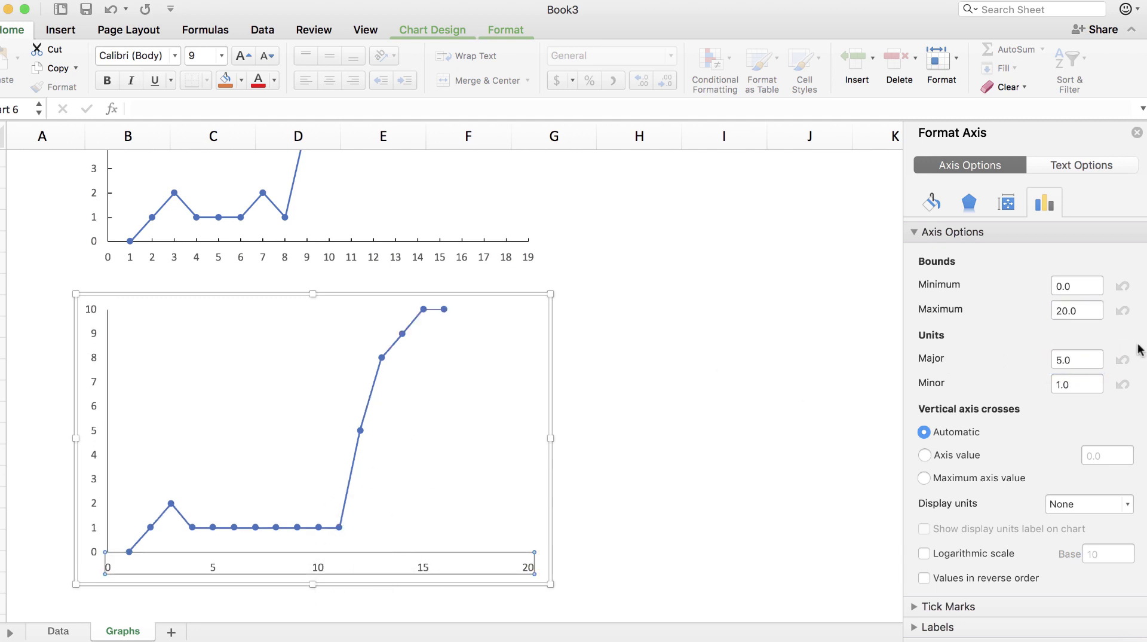
click(1084, 358)
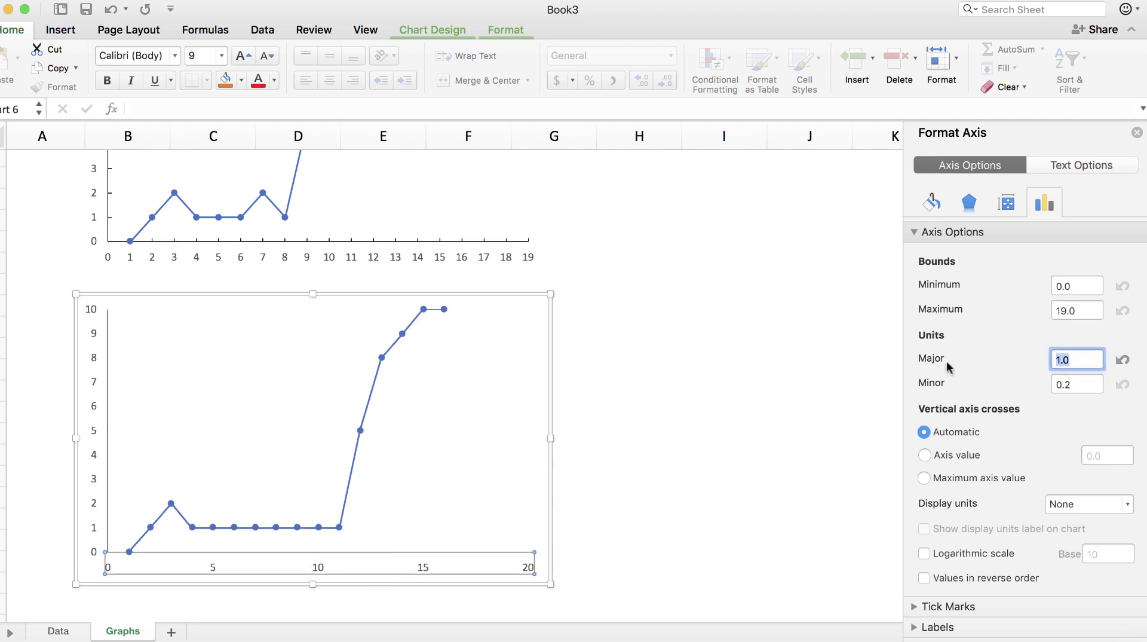
Step: Set the major tick marks on both the horizontal and vertical axes of Participant 3's chart to Inside
click(984, 611)
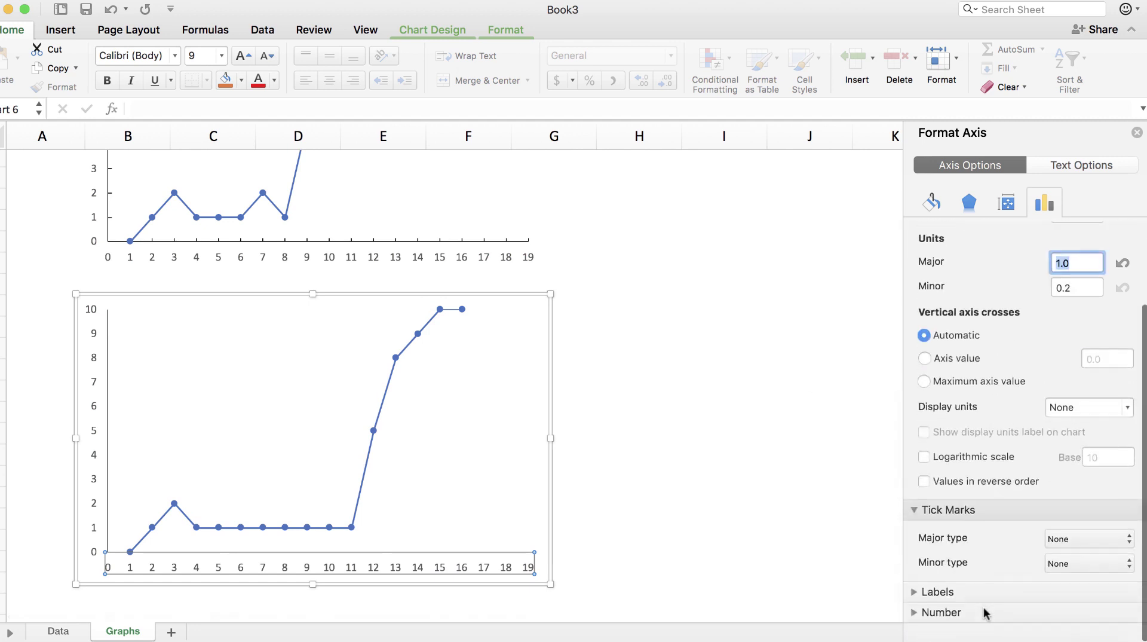
click(1079, 559)
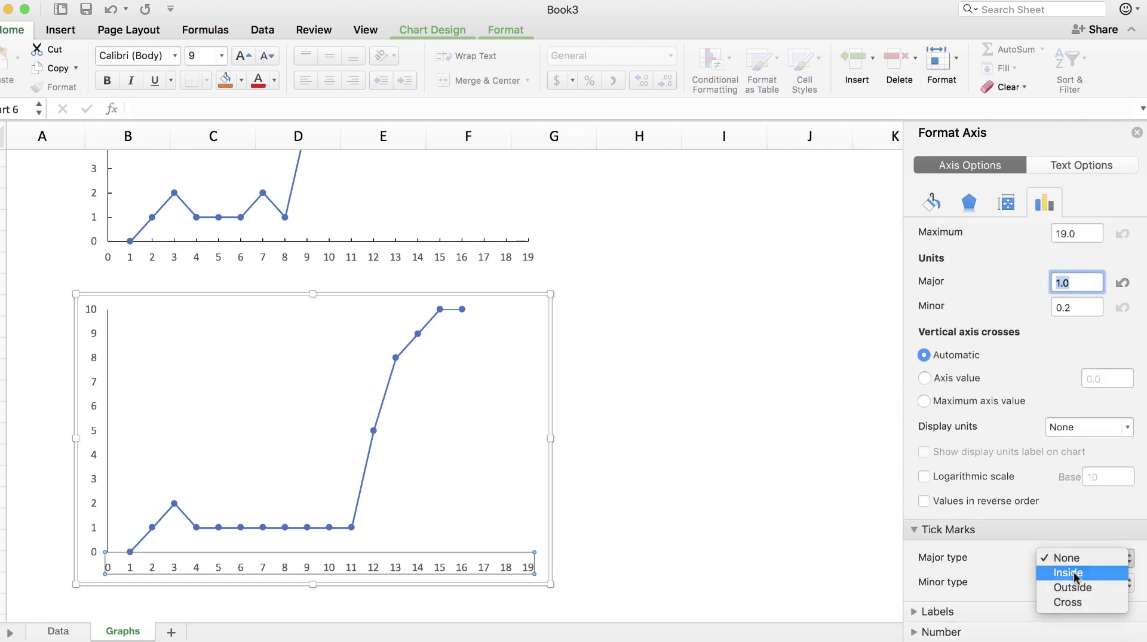
click(1074, 572)
click(94, 429)
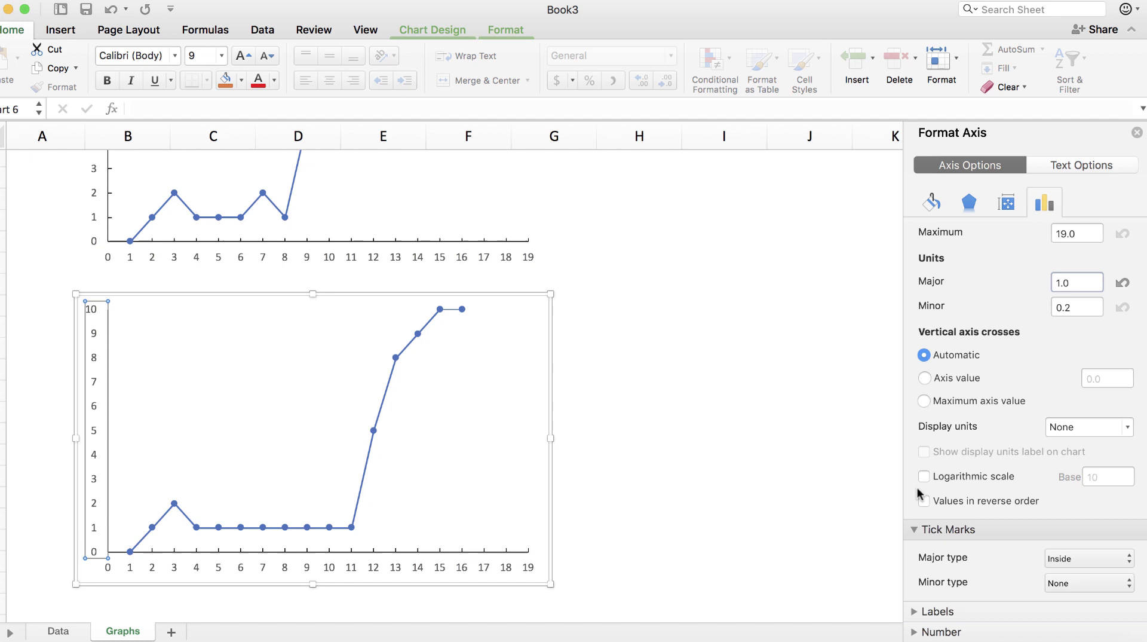
click(1087, 558)
click(1088, 569)
click(676, 486)
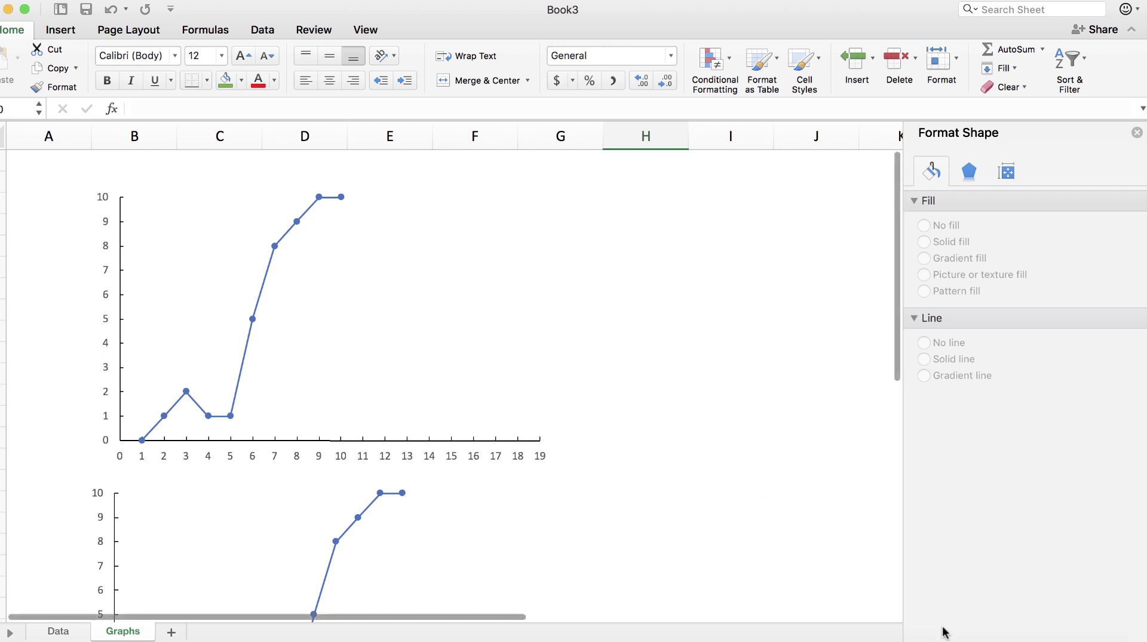
Step: Zoom the Graphs sheet out to 140% and turn its gridlines back on
click(992, 641)
click(992, 641)
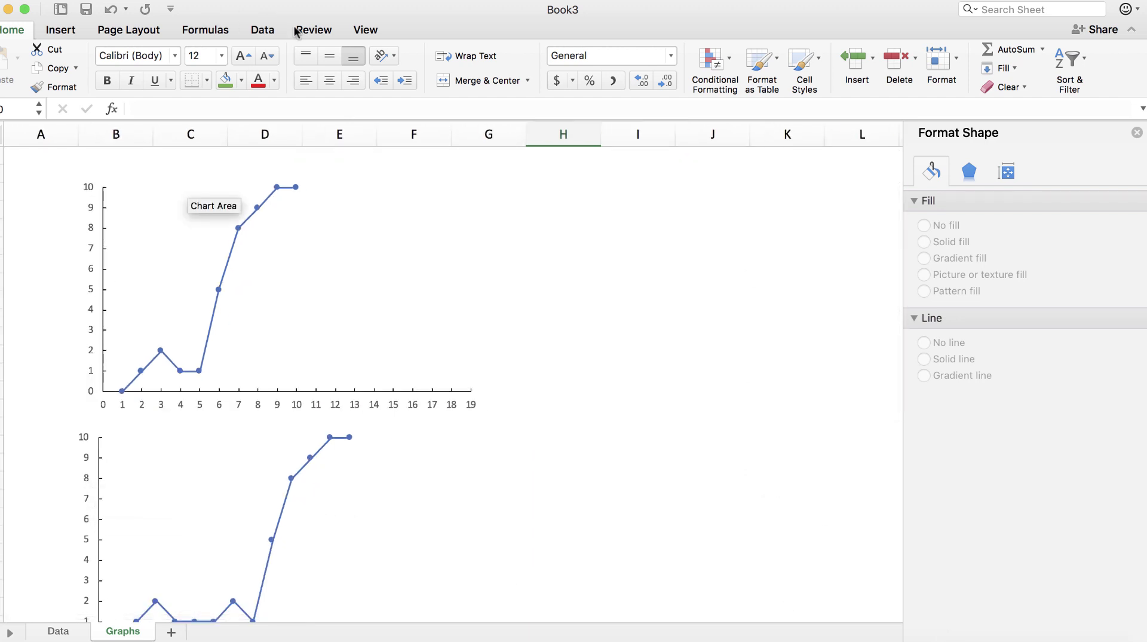
click(366, 29)
click(185, 82)
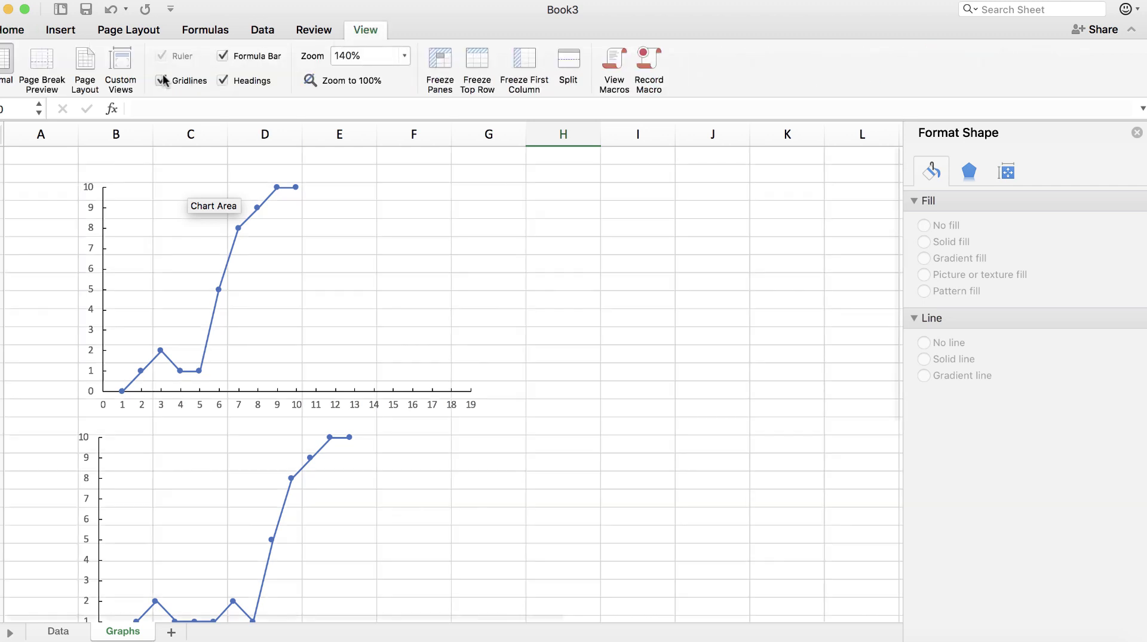
Step: Align the vertical axes of Participant 1's and 2's charts on the gridline between columns A and B, with Participant 2's chart closely beneath
drag(100, 328, 72, 325)
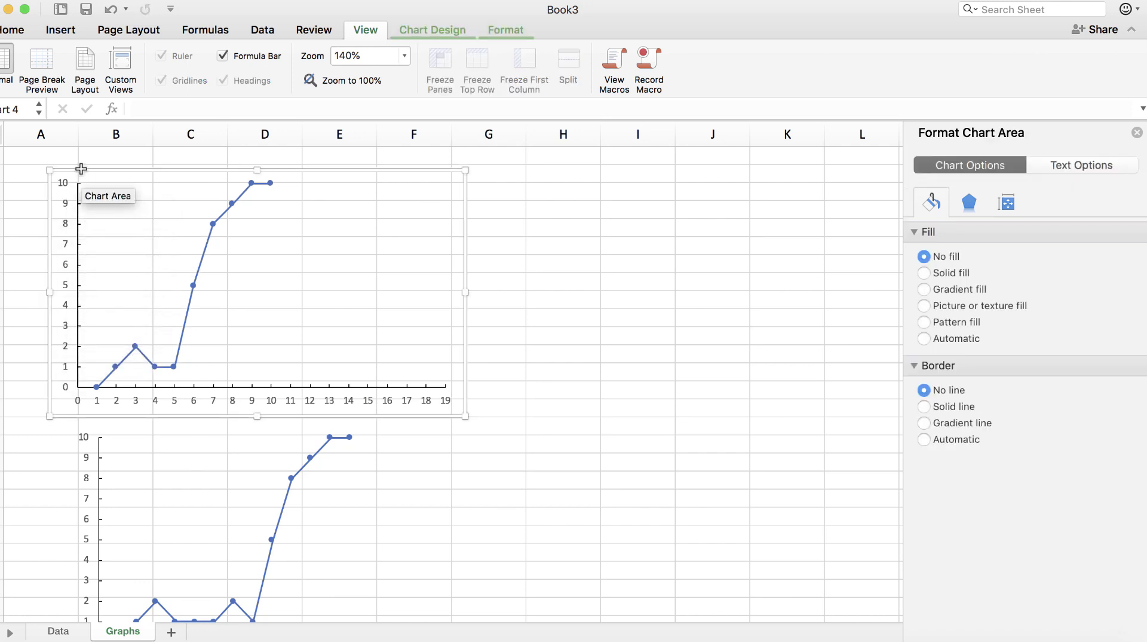
click(84, 476)
drag(108, 423, 94, 403)
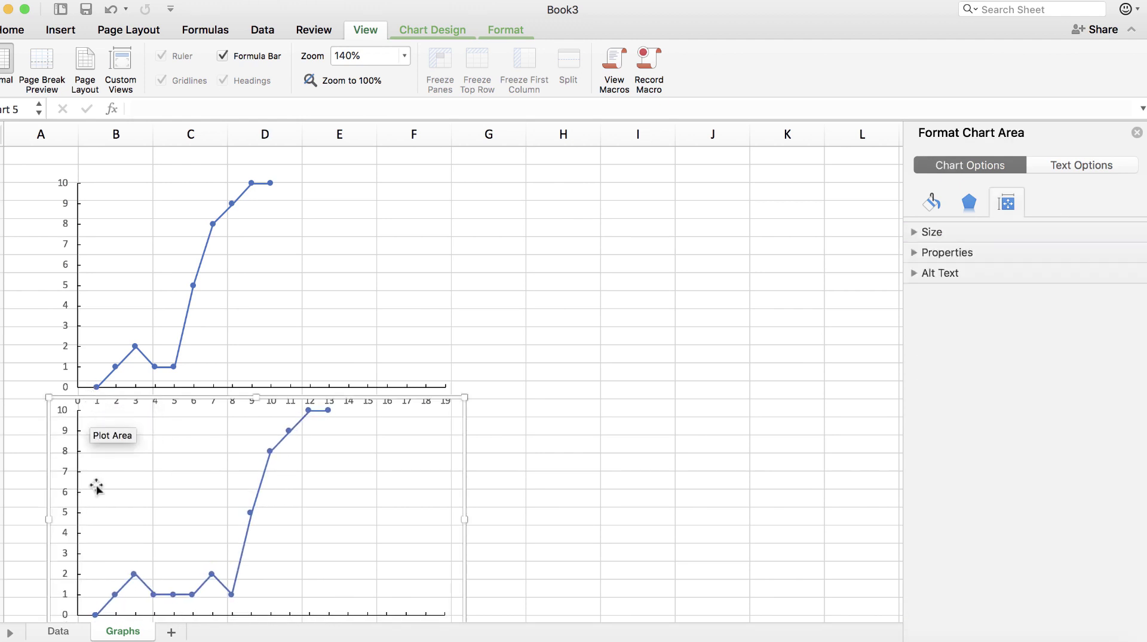
Step: Move Participant 3's chart directly beneath Participant 2's chart, with its vertical axis on the gridline between columns A and B
scroll(96, 487, down, 15)
scroll(100, 521, up, 5)
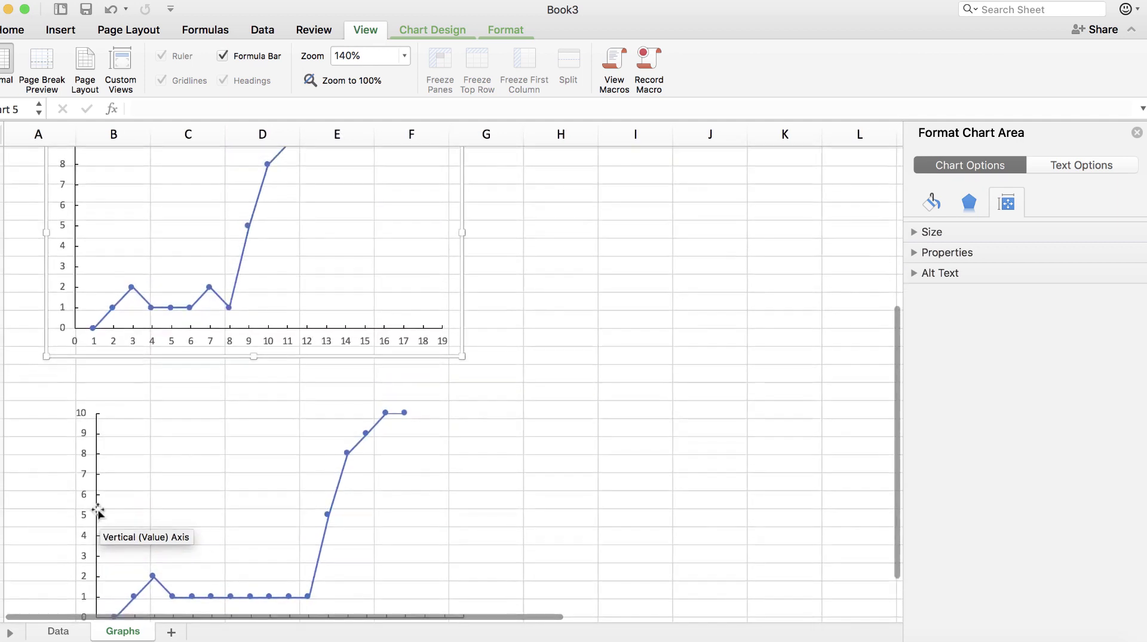
click(84, 472)
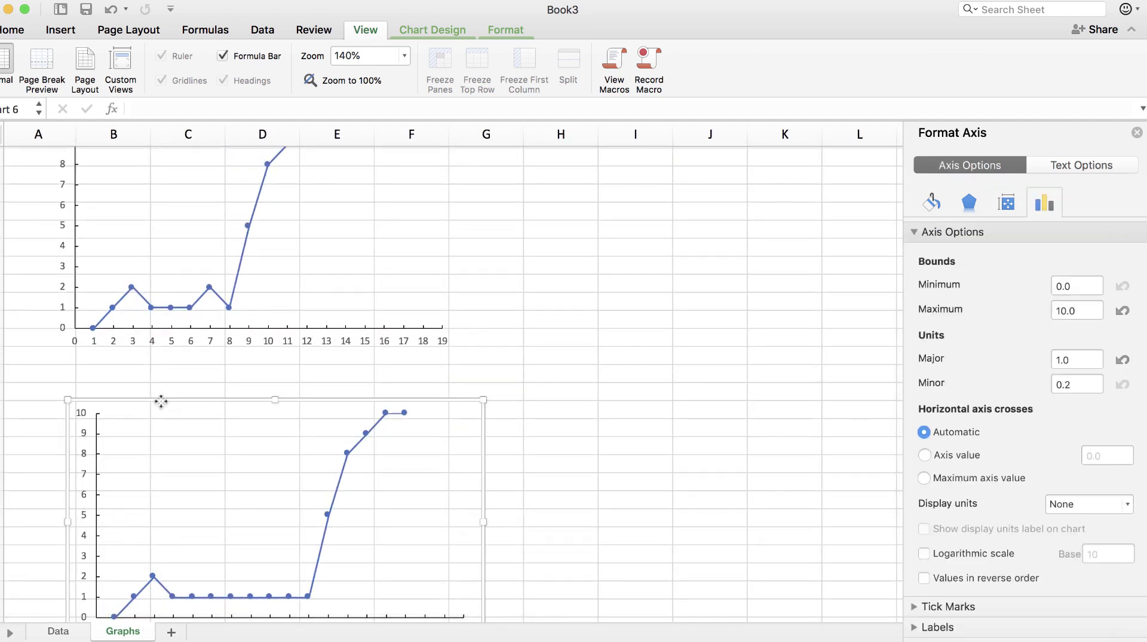
drag(159, 402, 143, 341)
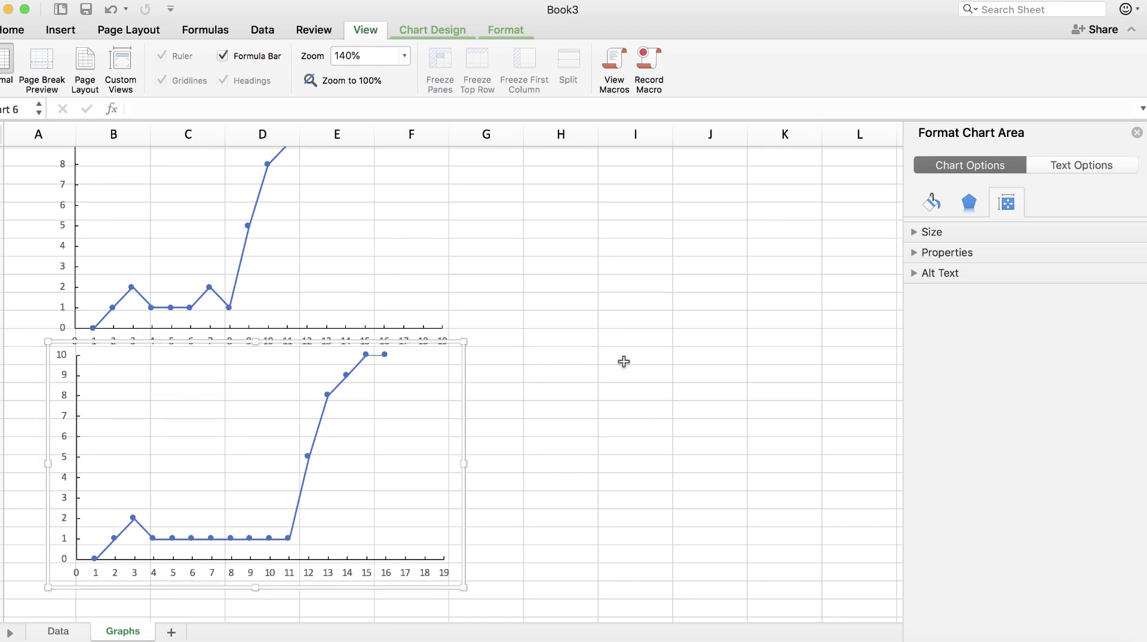
click(622, 361)
Step: Hide the horizontal axis numbers of Participant 1's chart by coloring their font white
scroll(624, 361, up, 8)
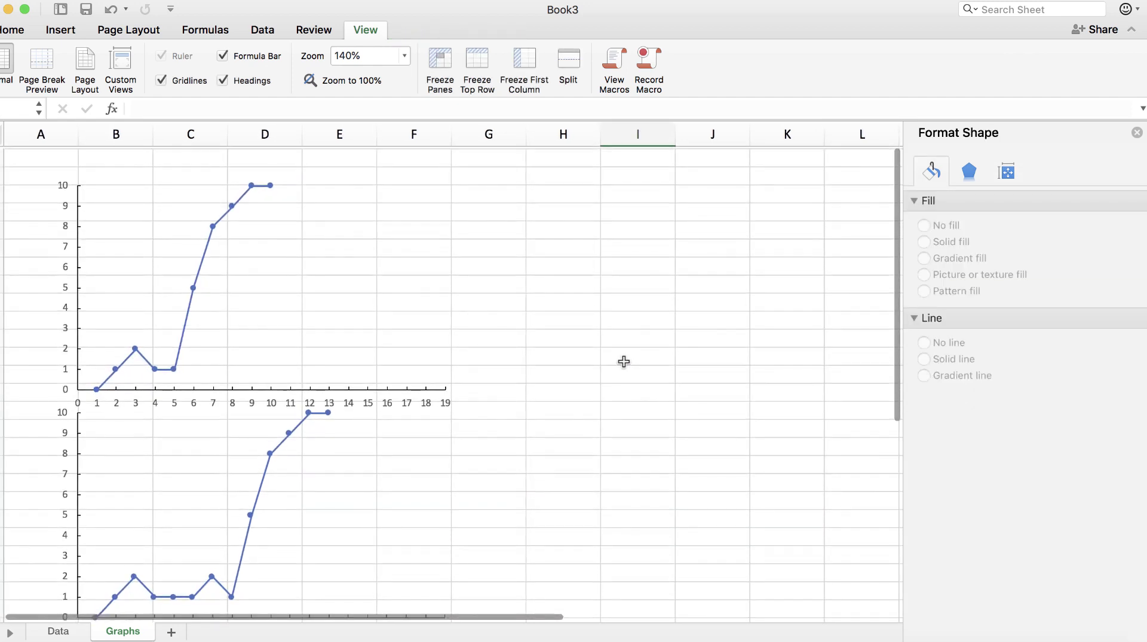
click(239, 392)
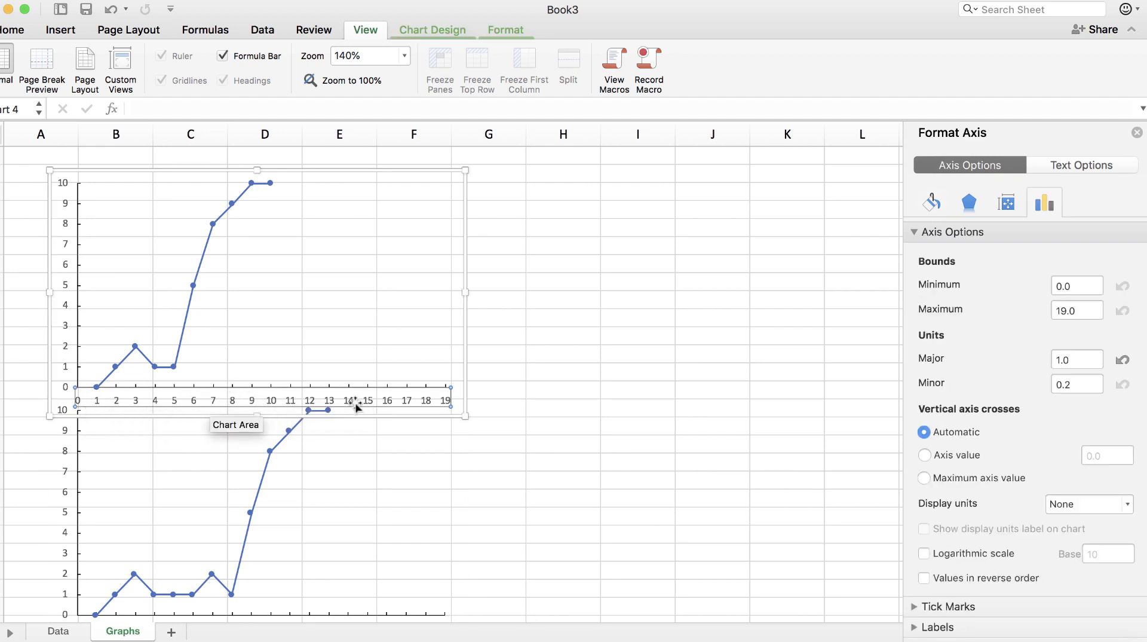
scroll(356, 406, down, 5)
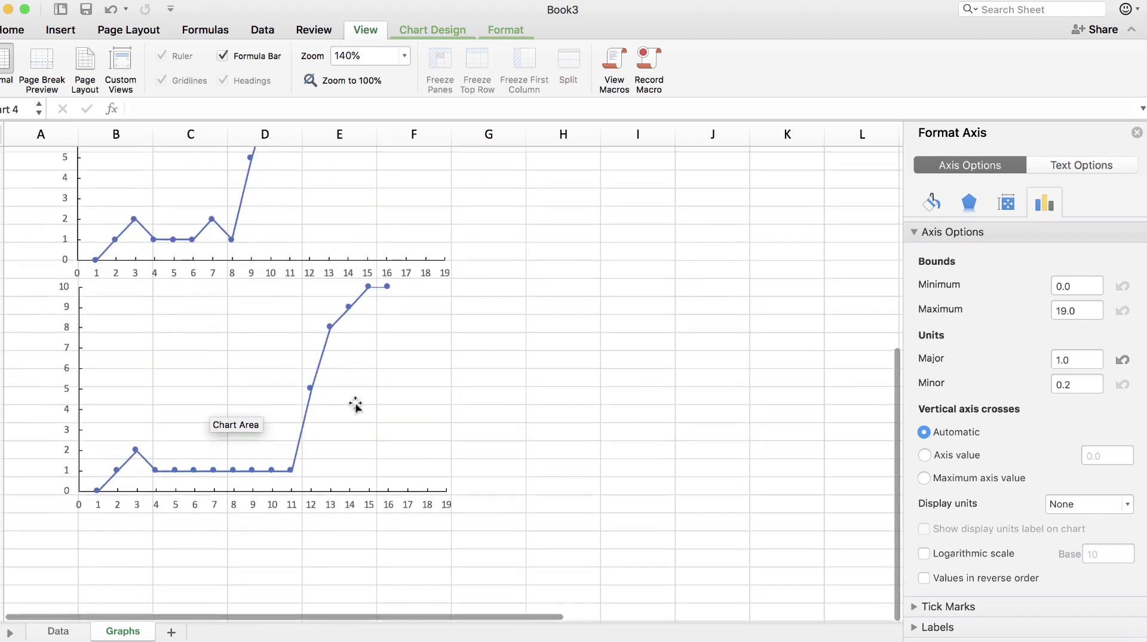
scroll(356, 407, up, 5)
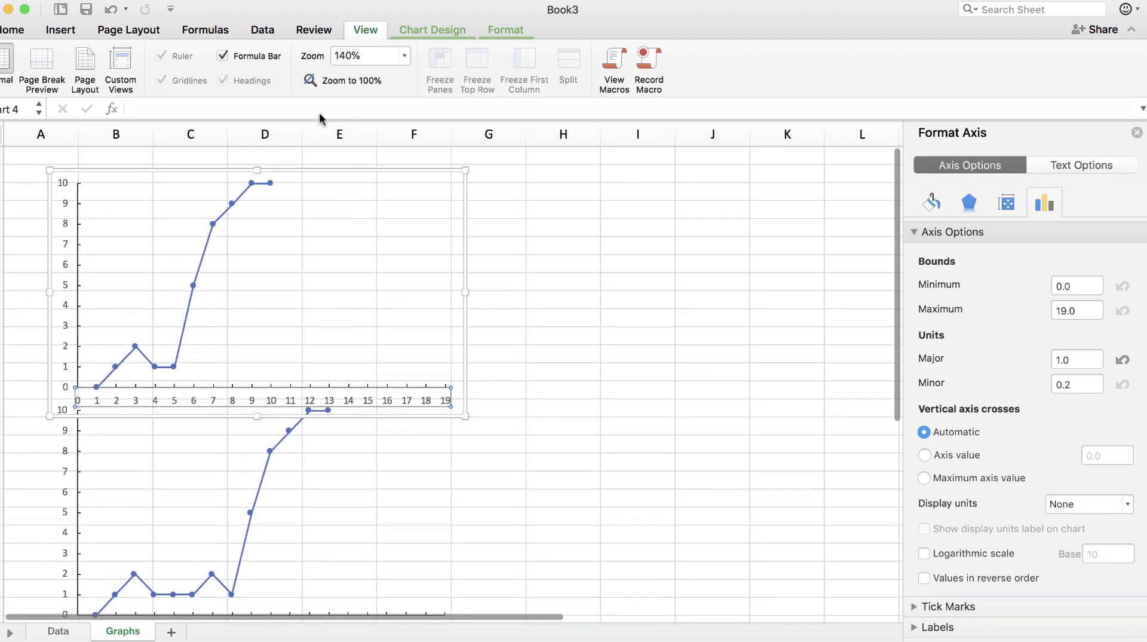
click(13, 30)
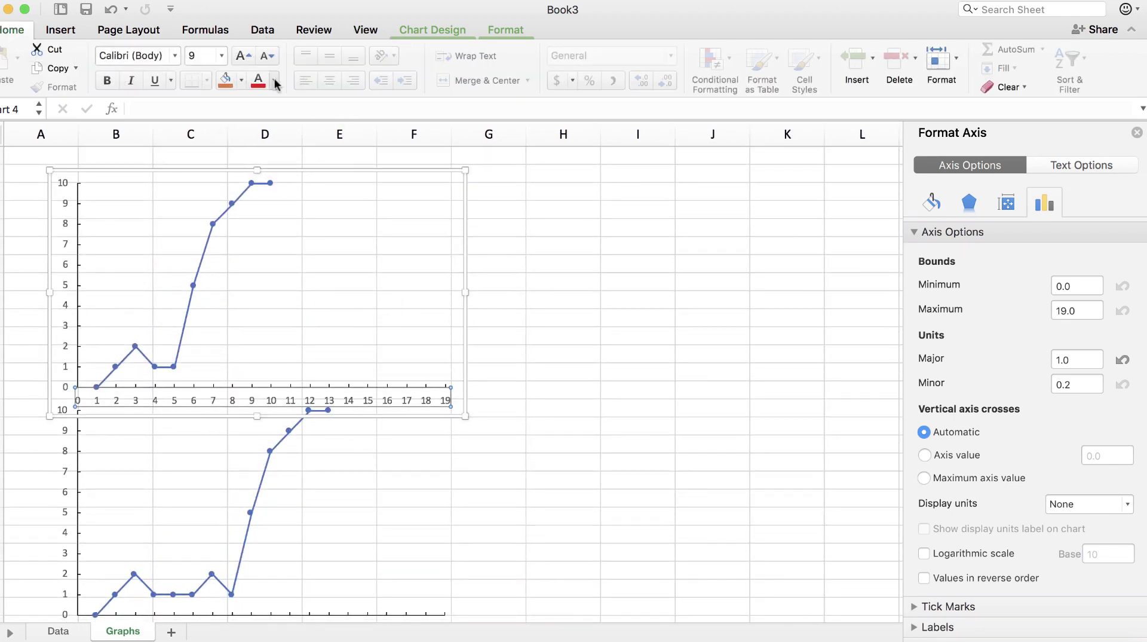
click(276, 83)
click(264, 152)
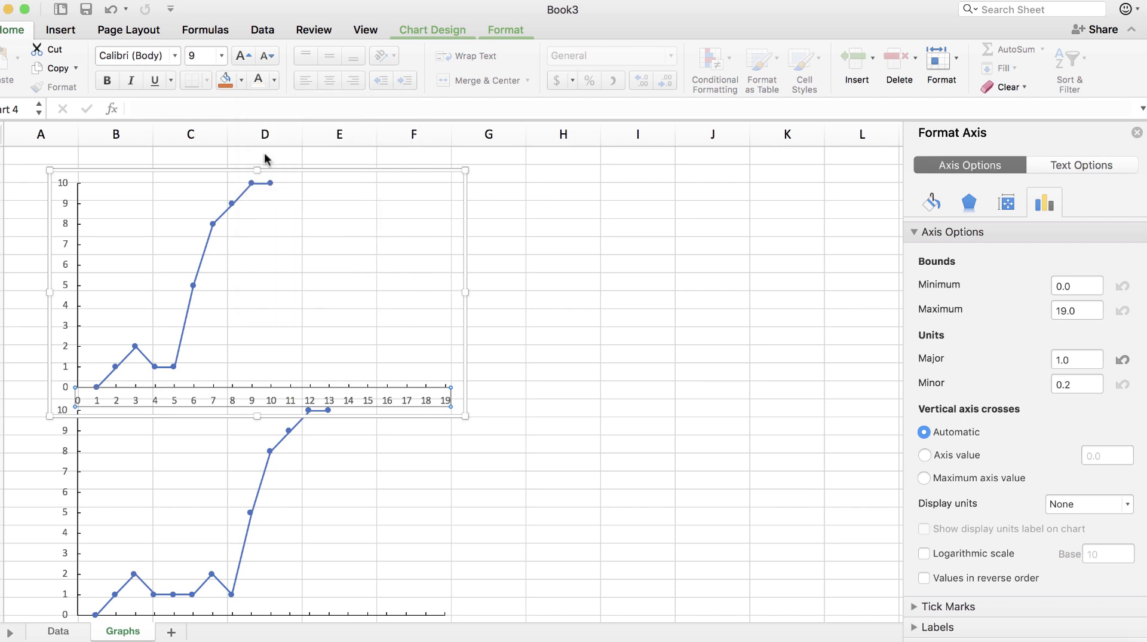
click(583, 364)
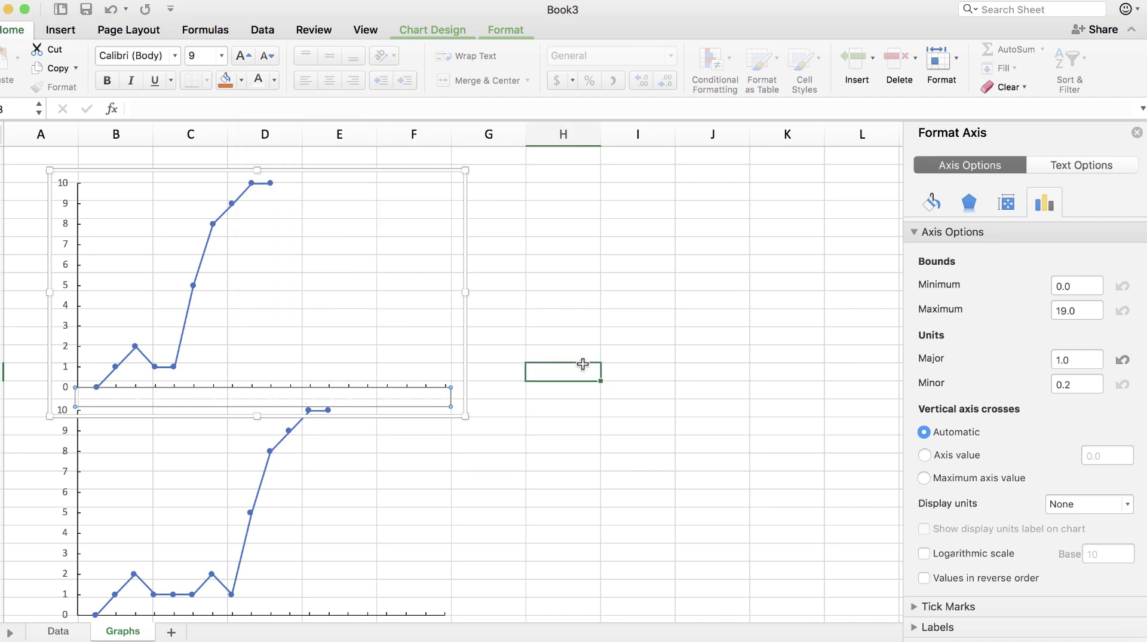
Step: Set the font color of the horizontal axis numbers in Participant 2's chart to white
scroll(579, 376, down, 5)
click(423, 425)
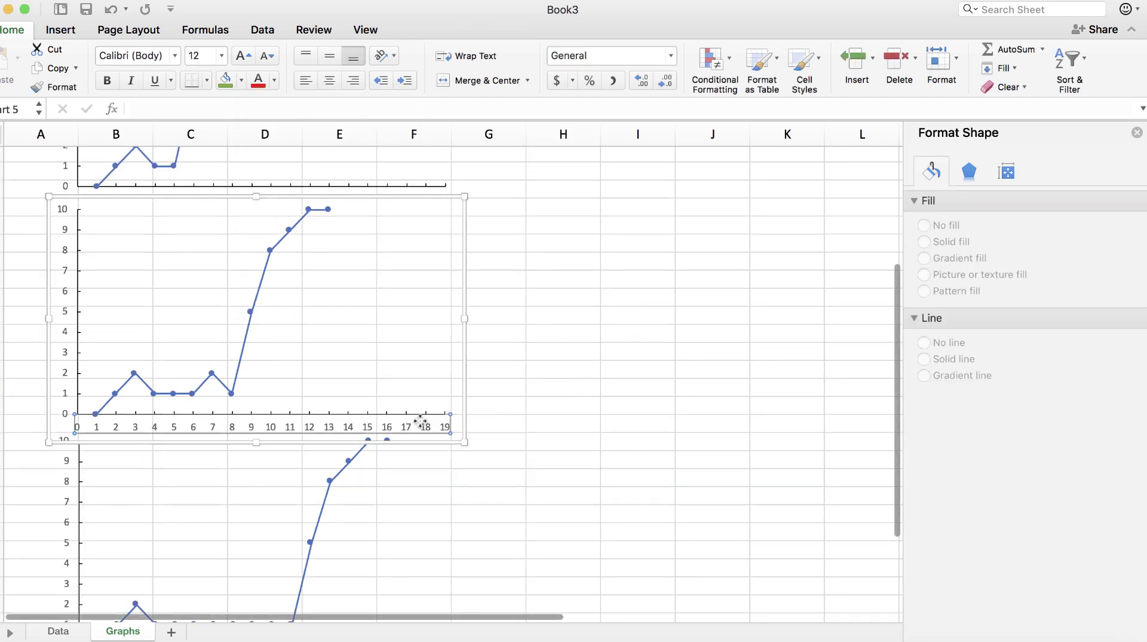
click(275, 82)
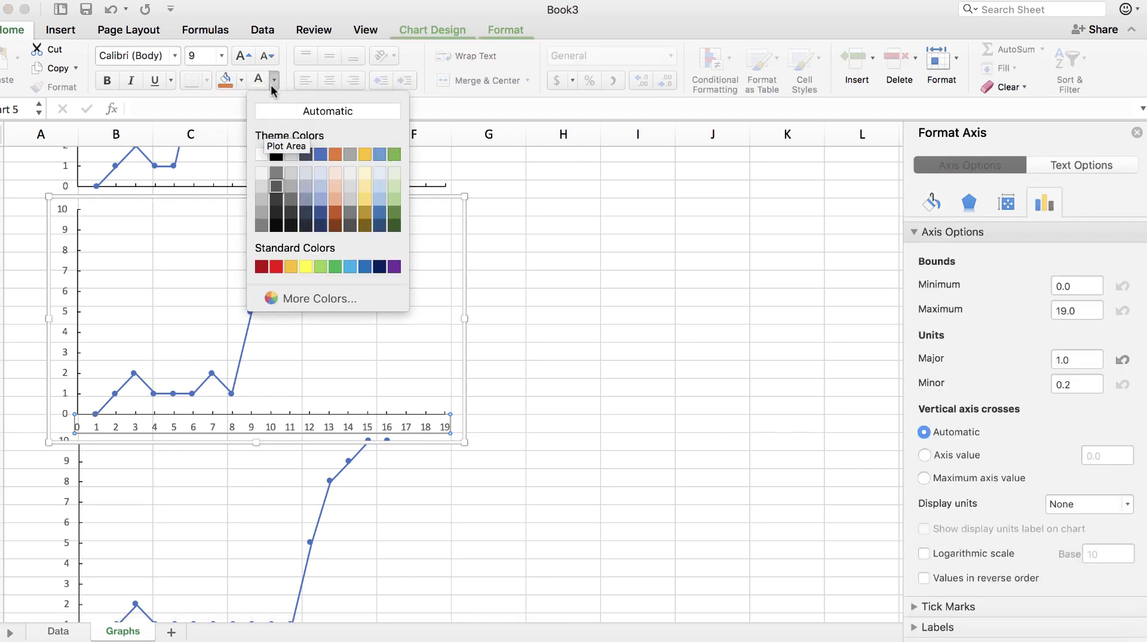
click(262, 156)
click(619, 327)
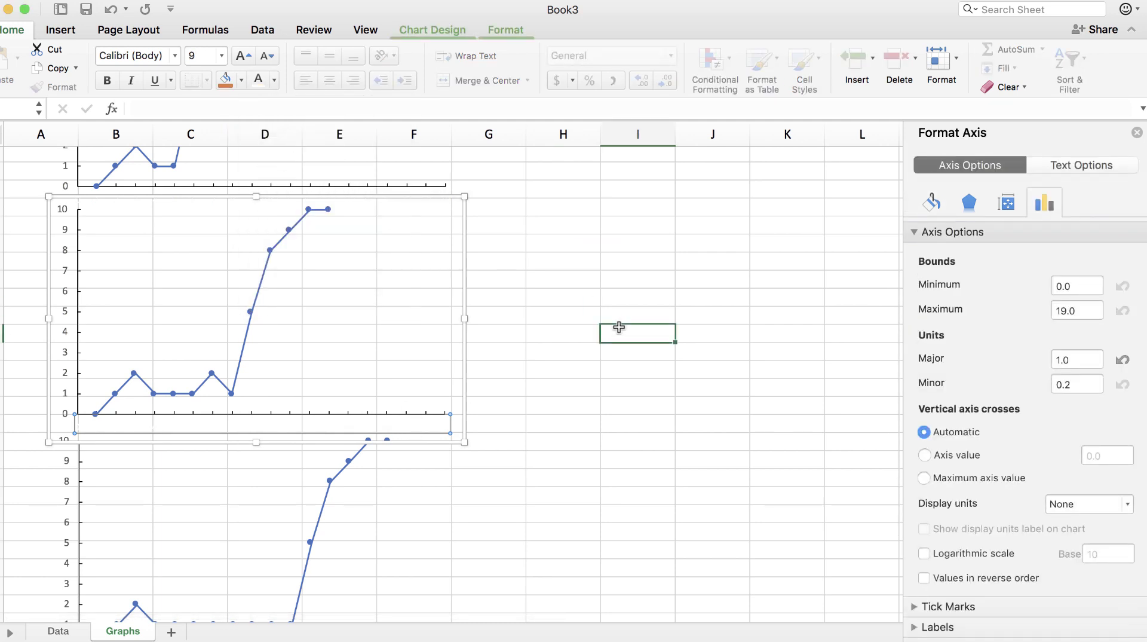
scroll(580, 379, up, 5)
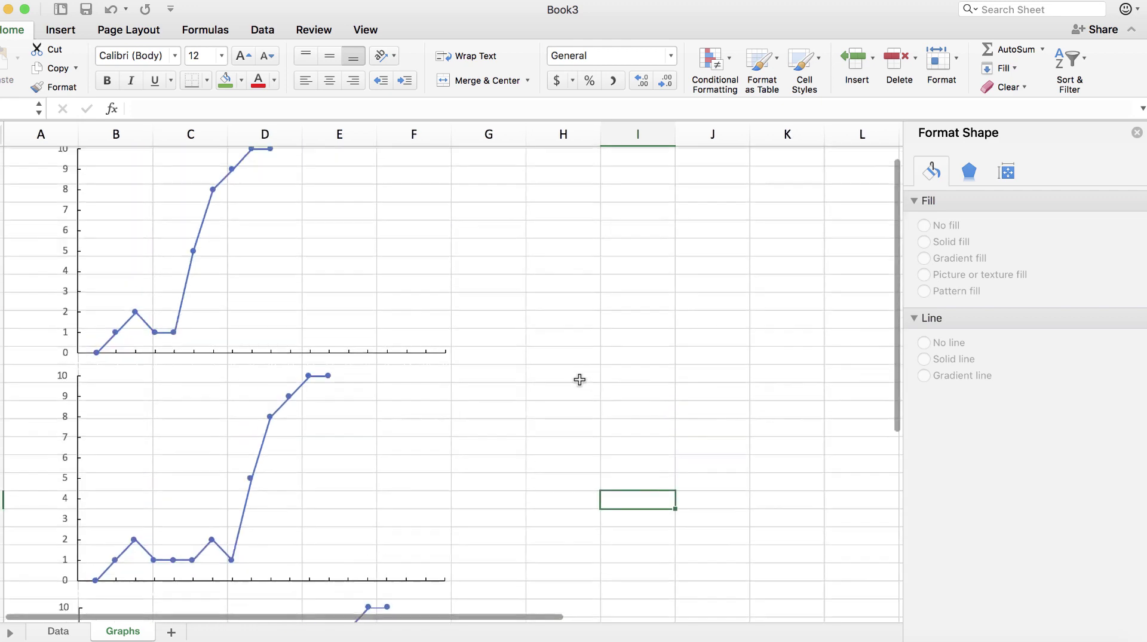
scroll(579, 379, down, 3)
scroll(580, 379, down, 5)
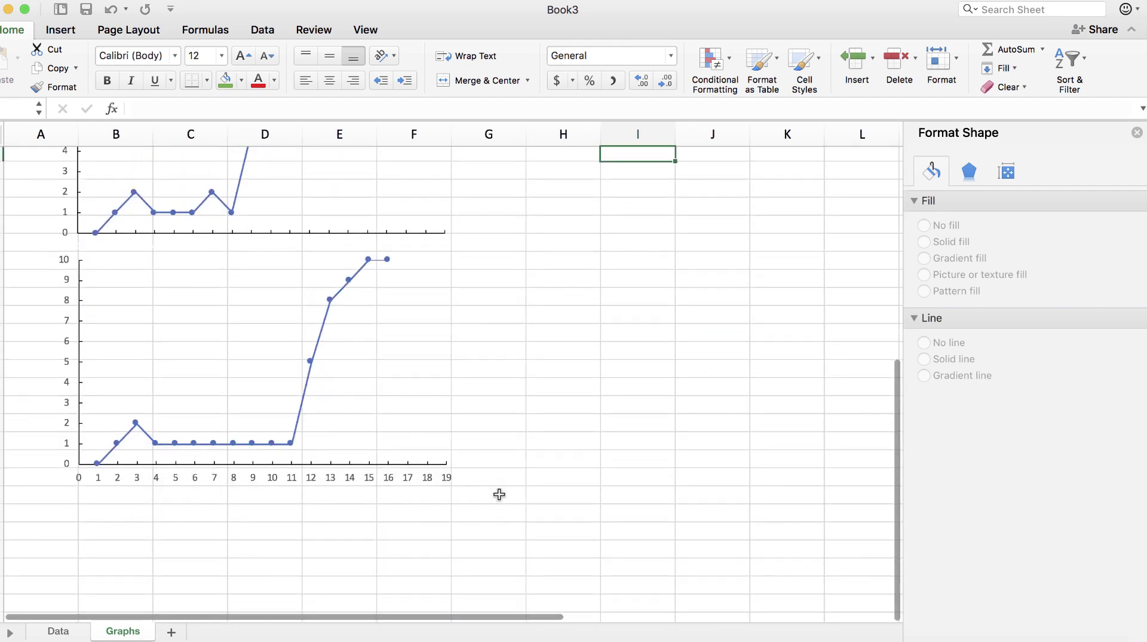
scroll(547, 318, up, 8)
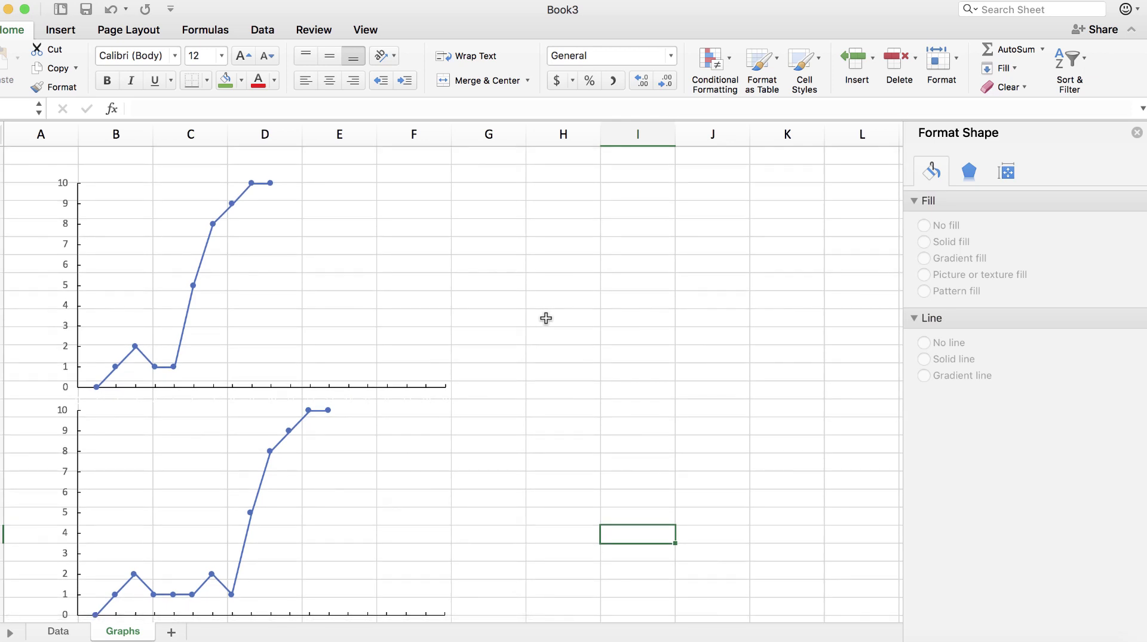
Step: Color the data series line in Participant 1's chart solid gold
click(270, 187)
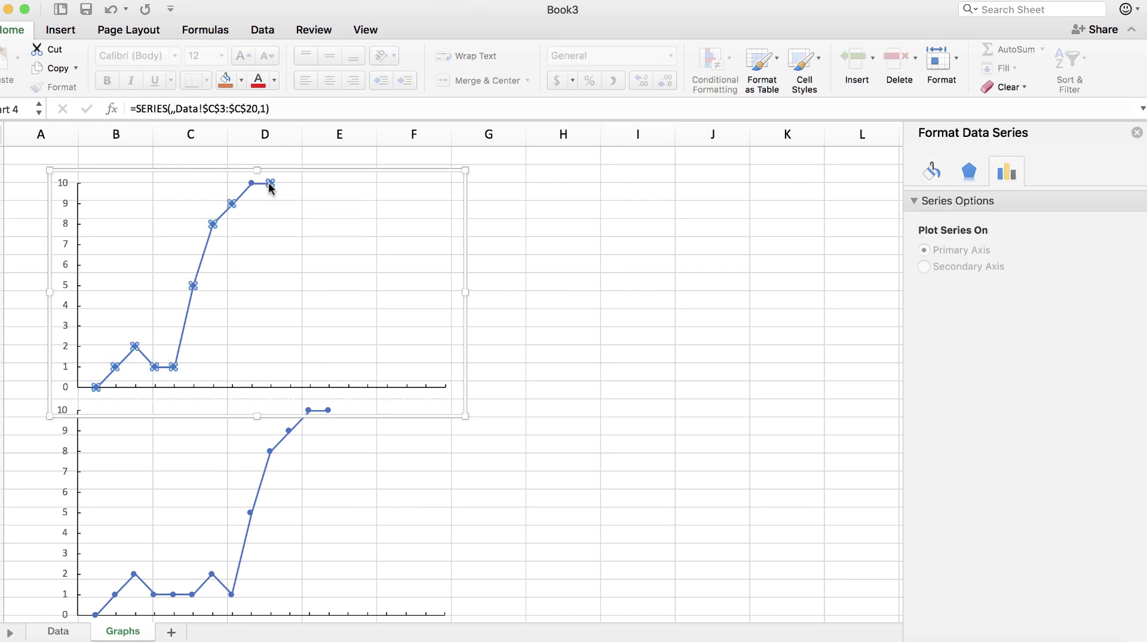
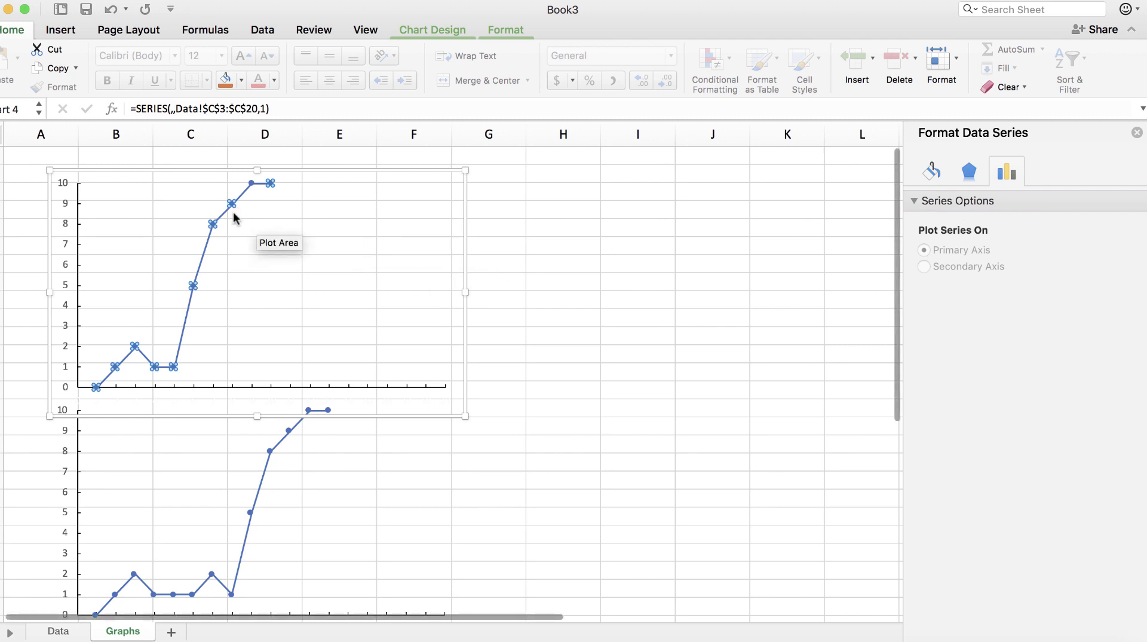
click(225, 297)
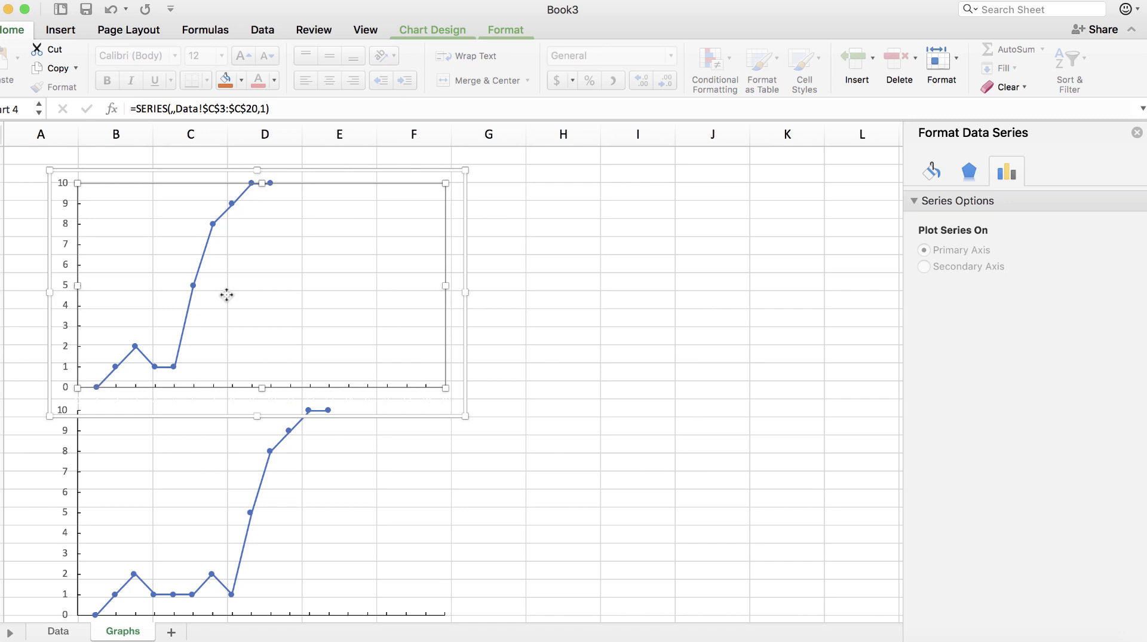
click(194, 289)
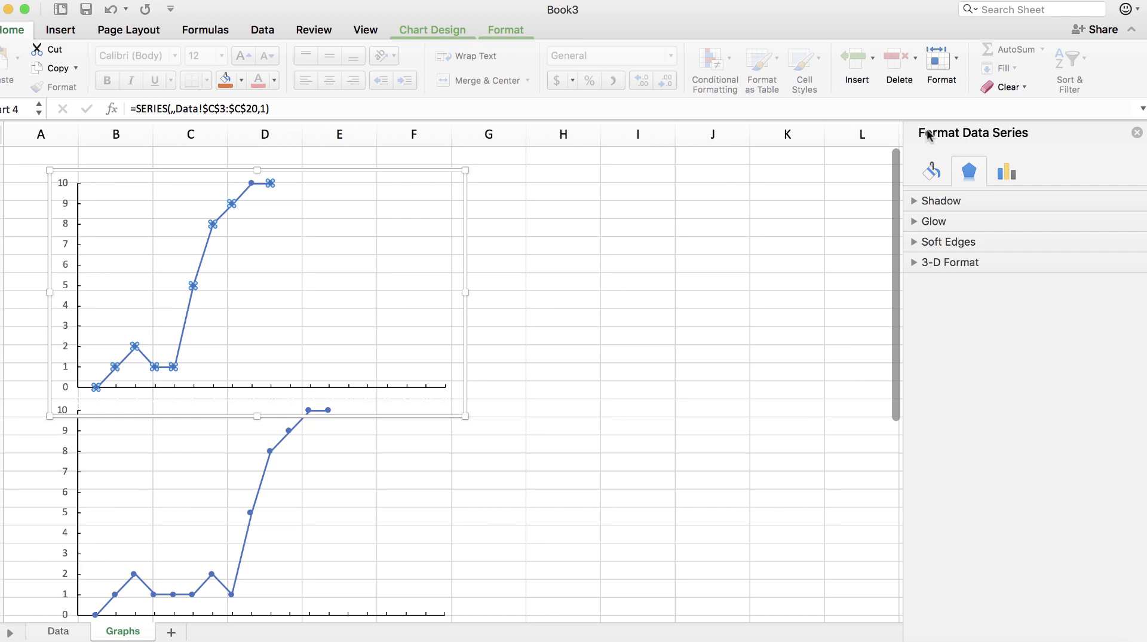
click(931, 171)
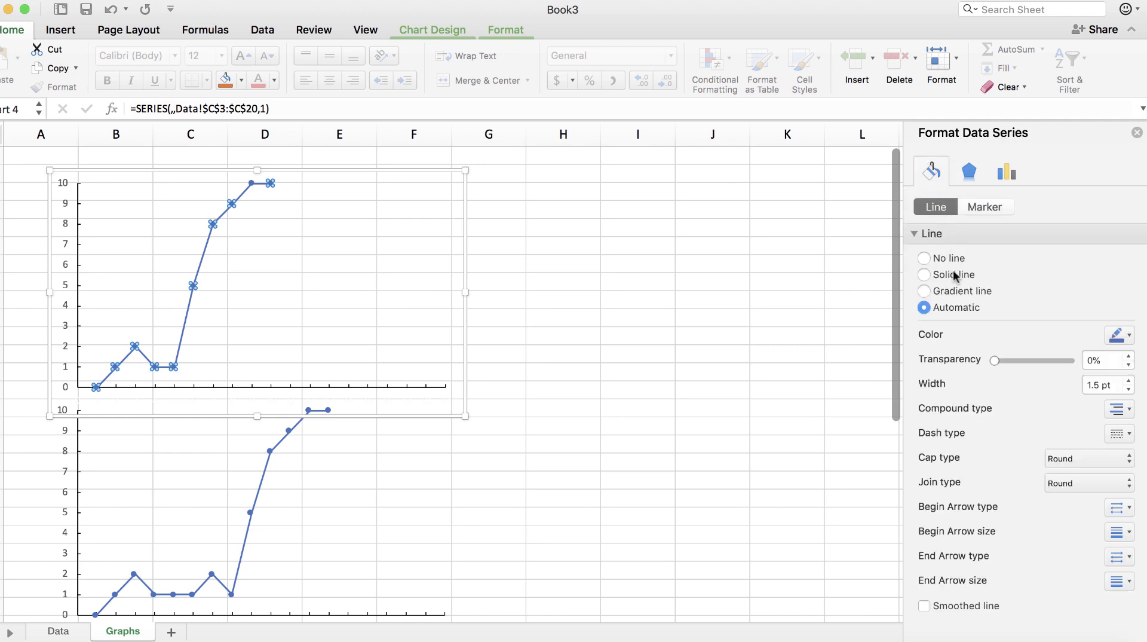
click(1117, 334)
click(1107, 379)
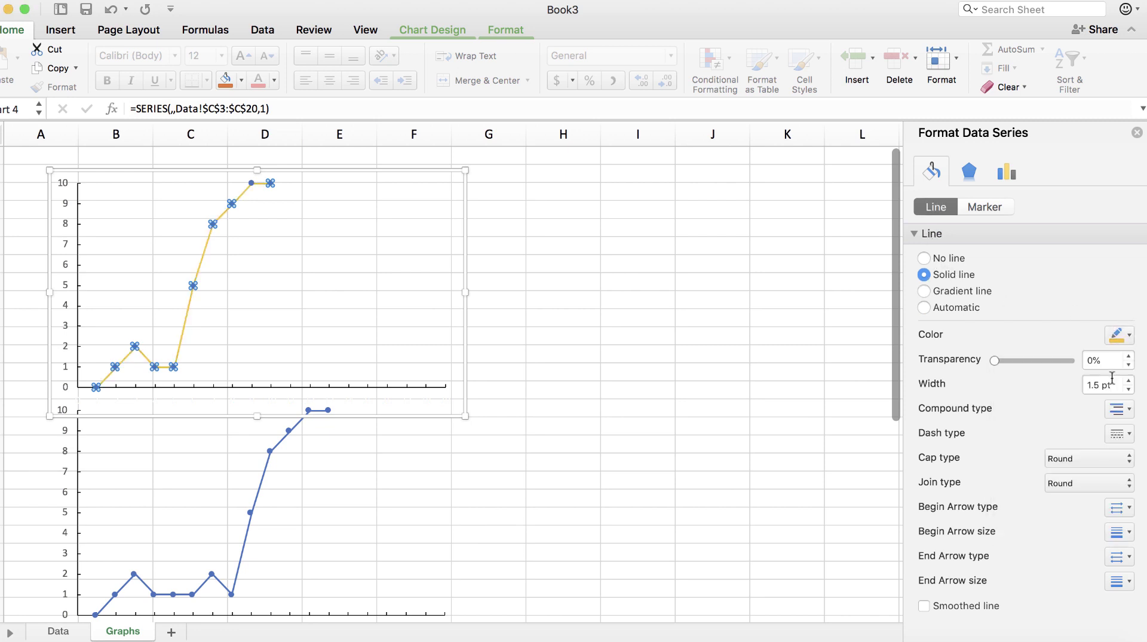
Step: Set the line color of the top chart's data series to black
click(1116, 335)
click(1142, 380)
click(1116, 336)
click(1024, 380)
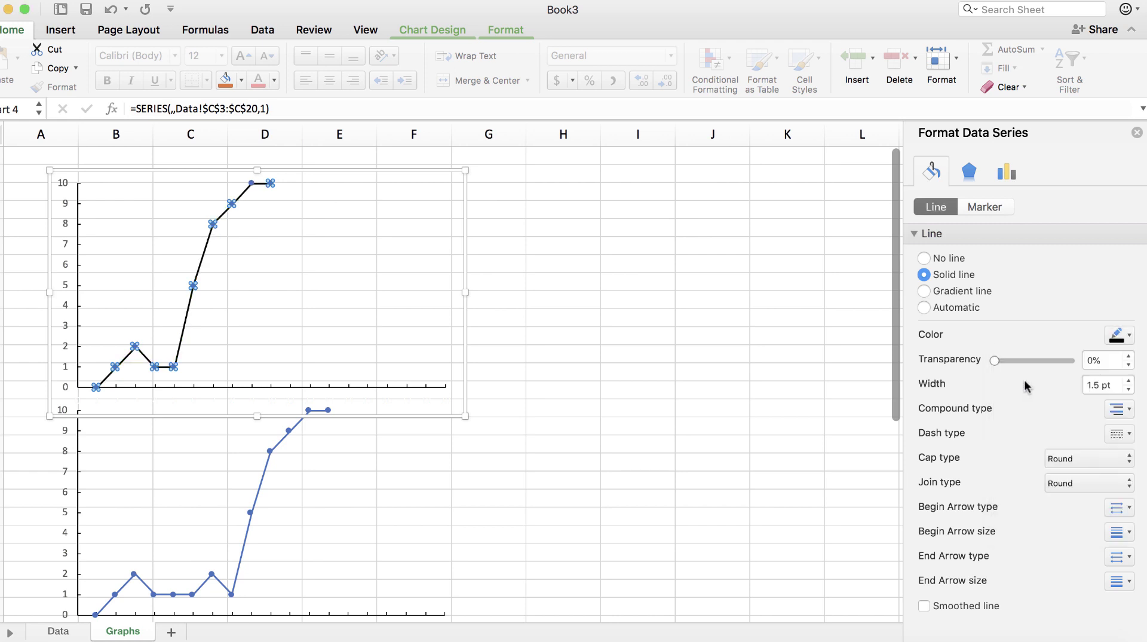
Step: Fill the top chart's data markers with solid black
click(978, 210)
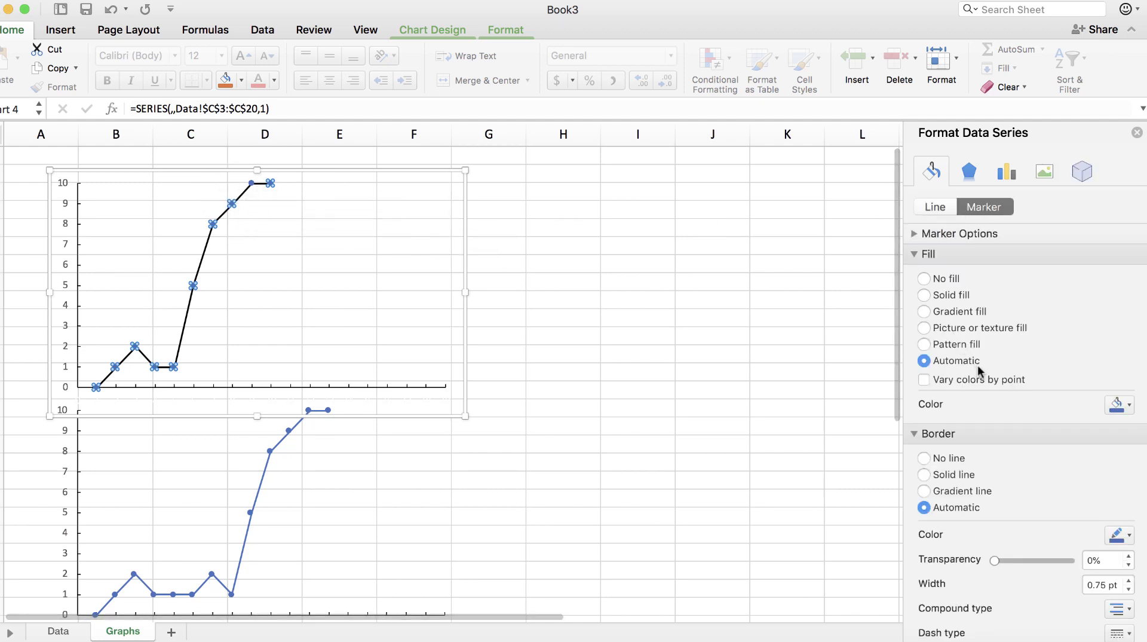
click(1123, 411)
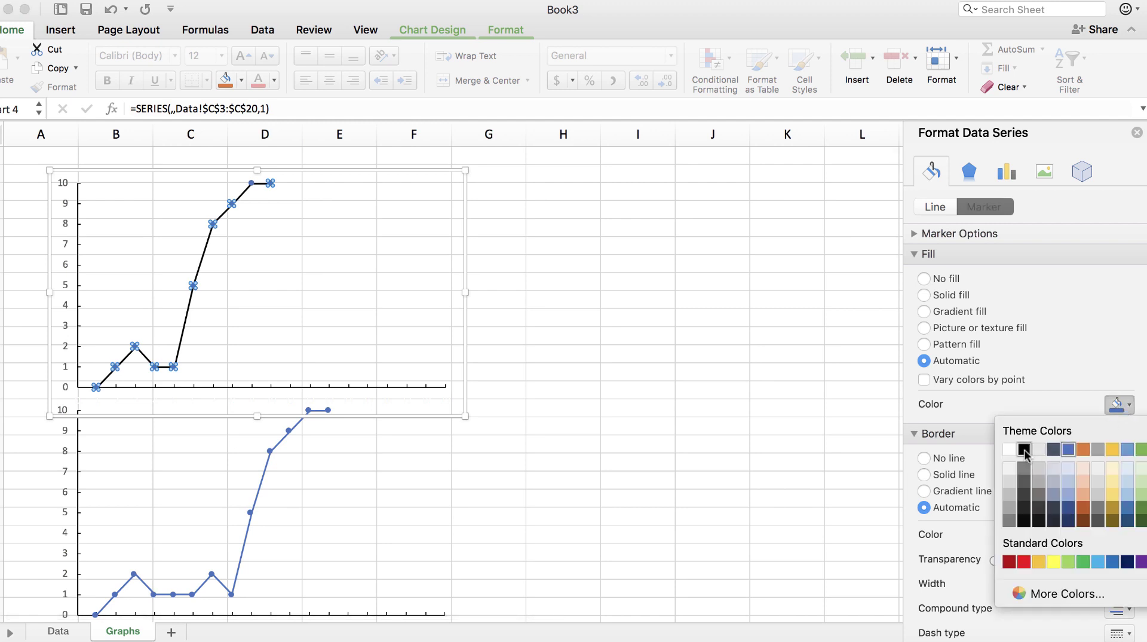
click(1023, 450)
scroll(1026, 456, down, 5)
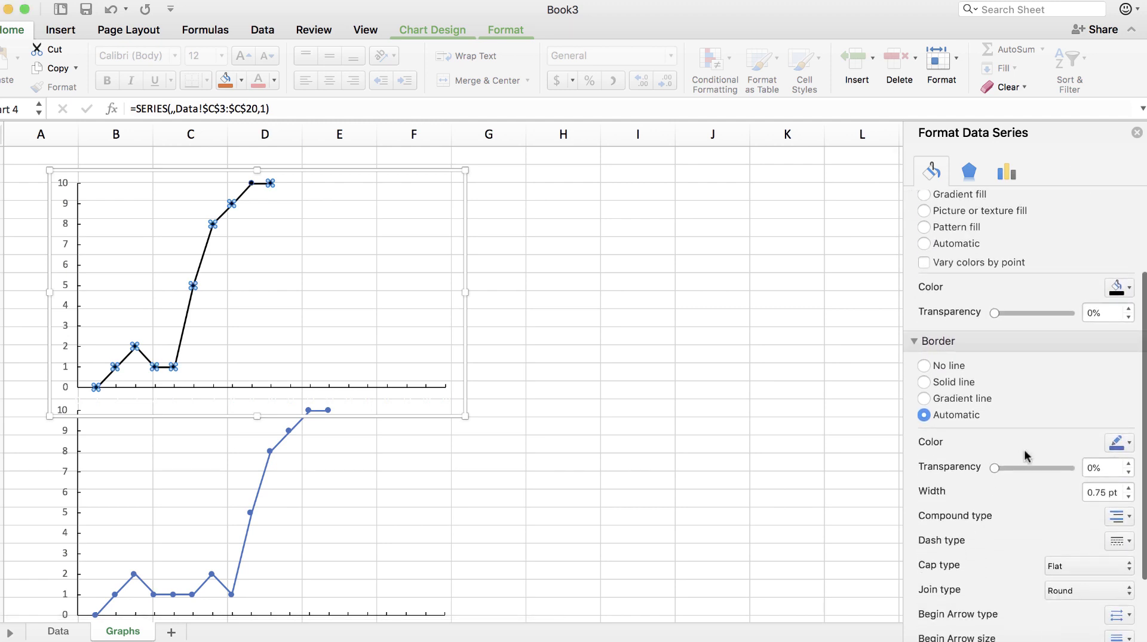
scroll(1027, 456, up, 5)
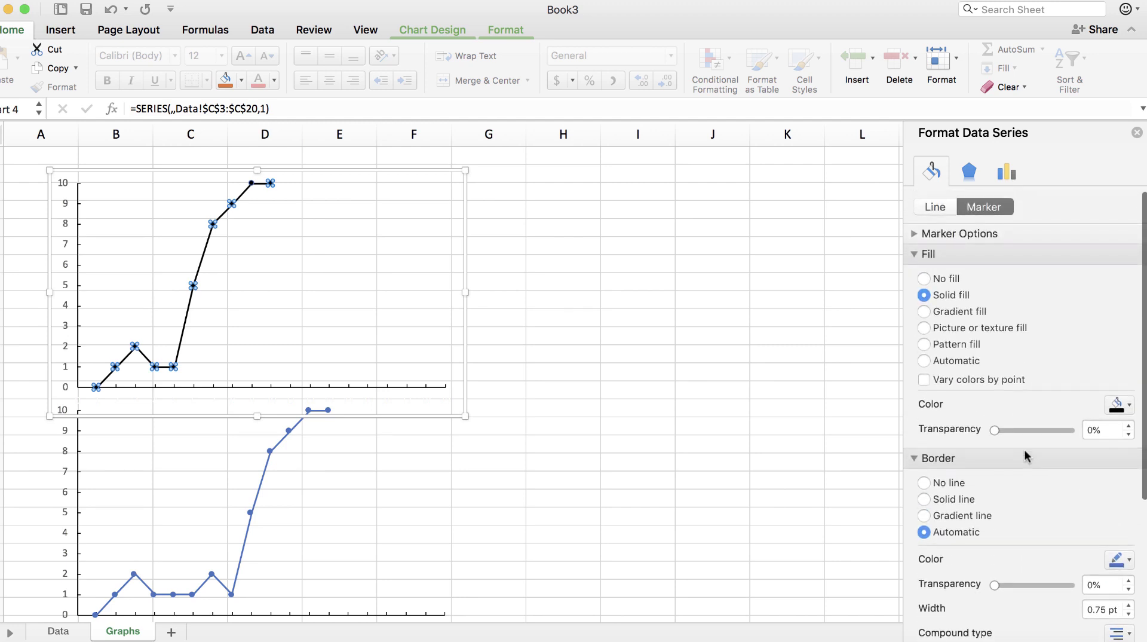
Step: Try the X and square built-in marker types on the top chart's series and return to the circle
click(938, 232)
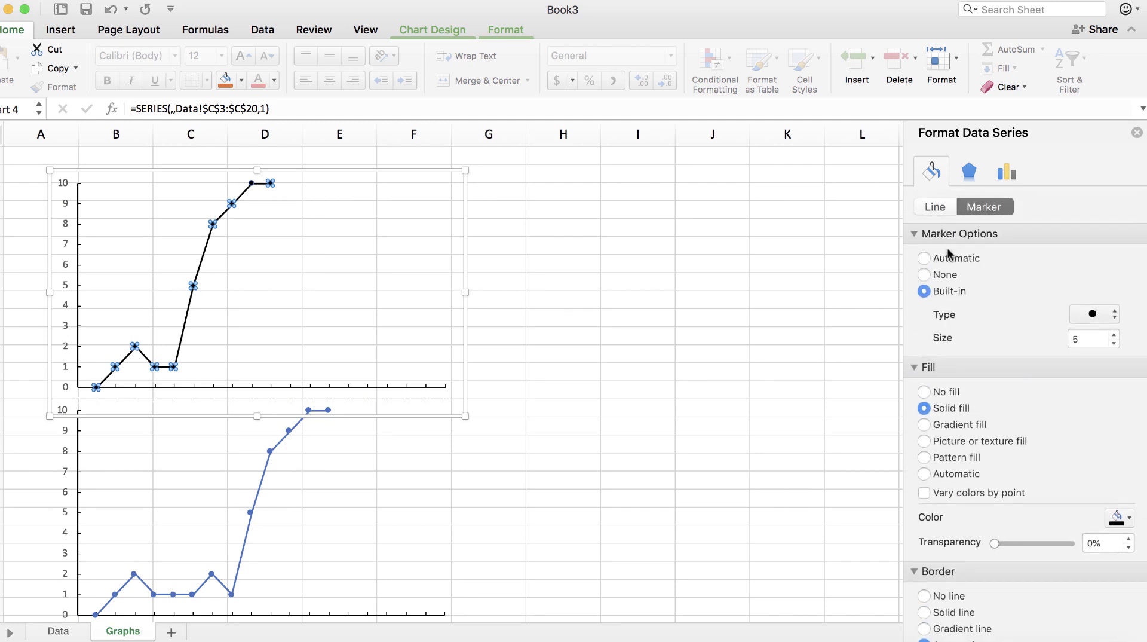
click(1089, 315)
click(1083, 256)
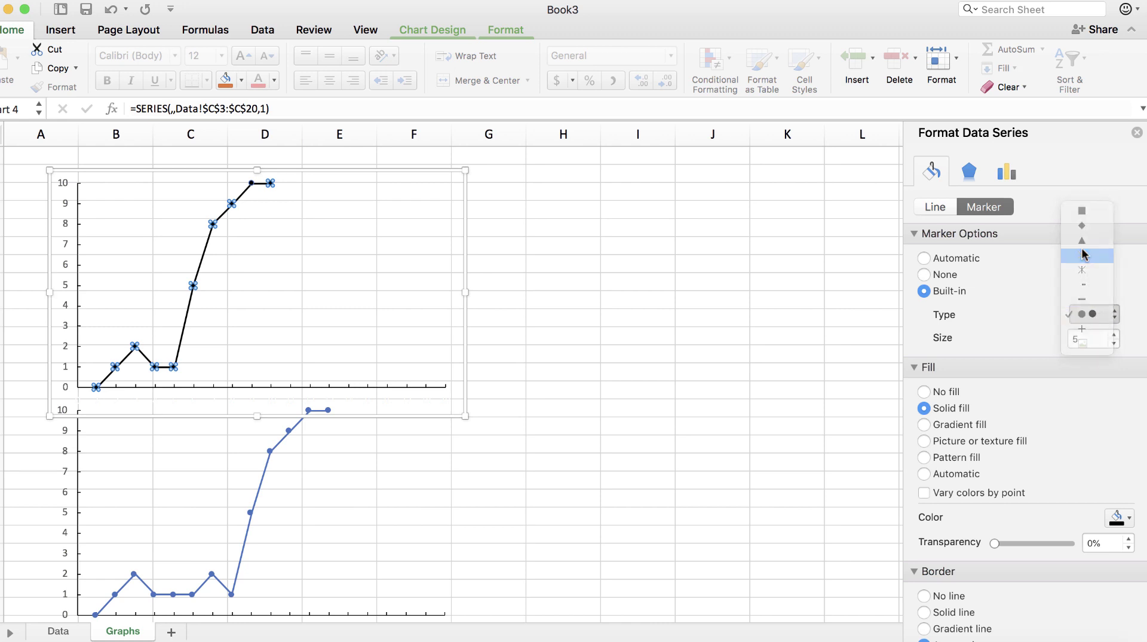
click(1091, 313)
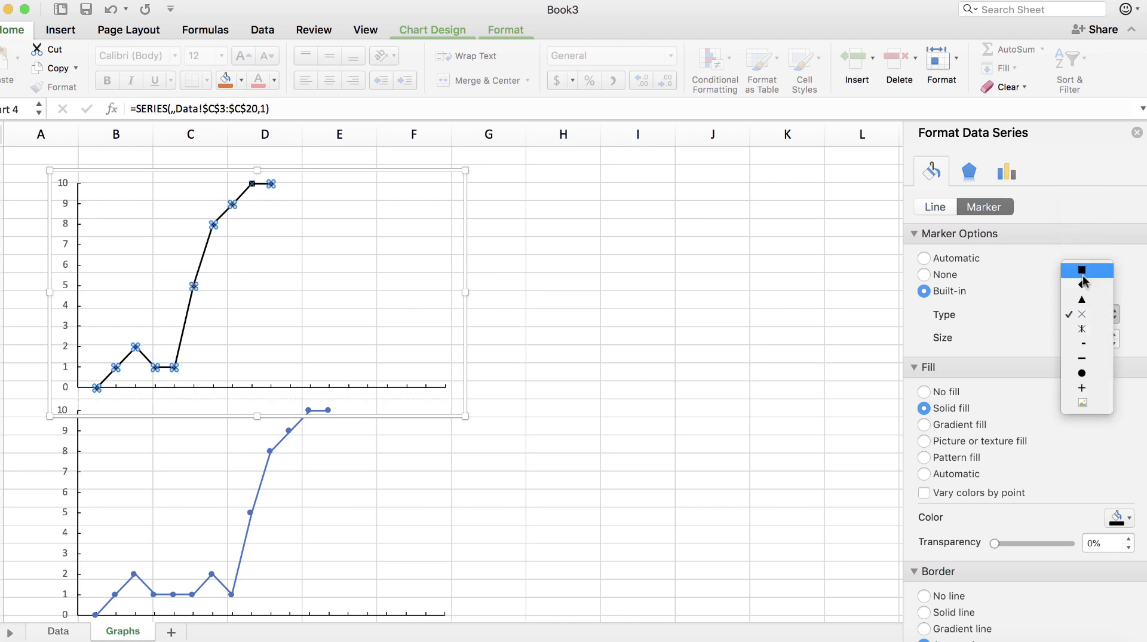
click(1083, 268)
click(1096, 323)
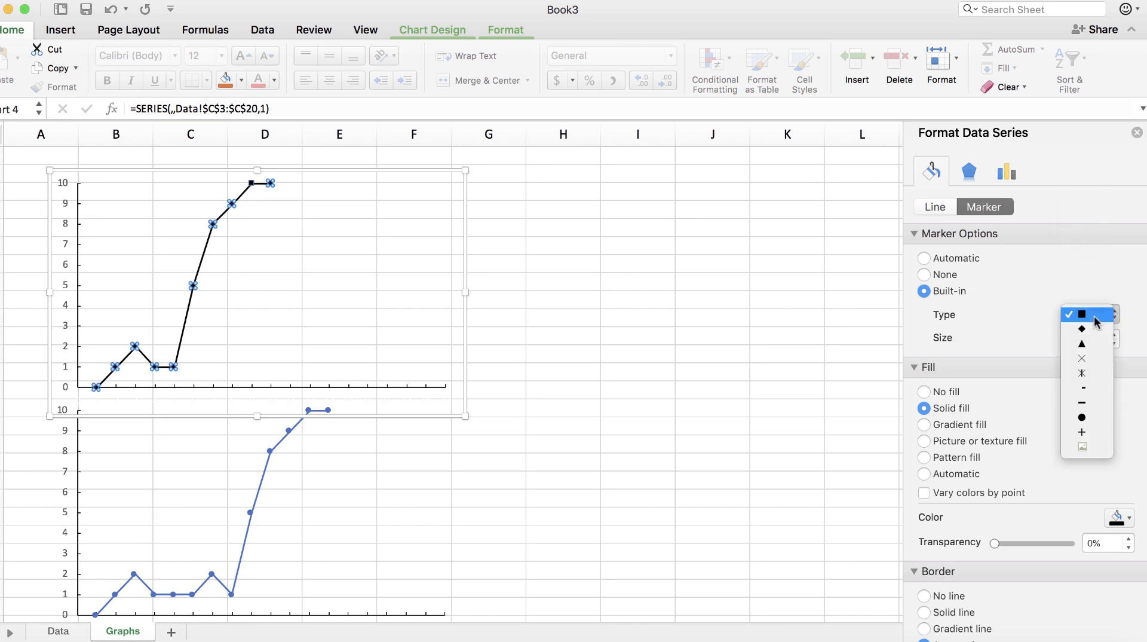
click(1103, 426)
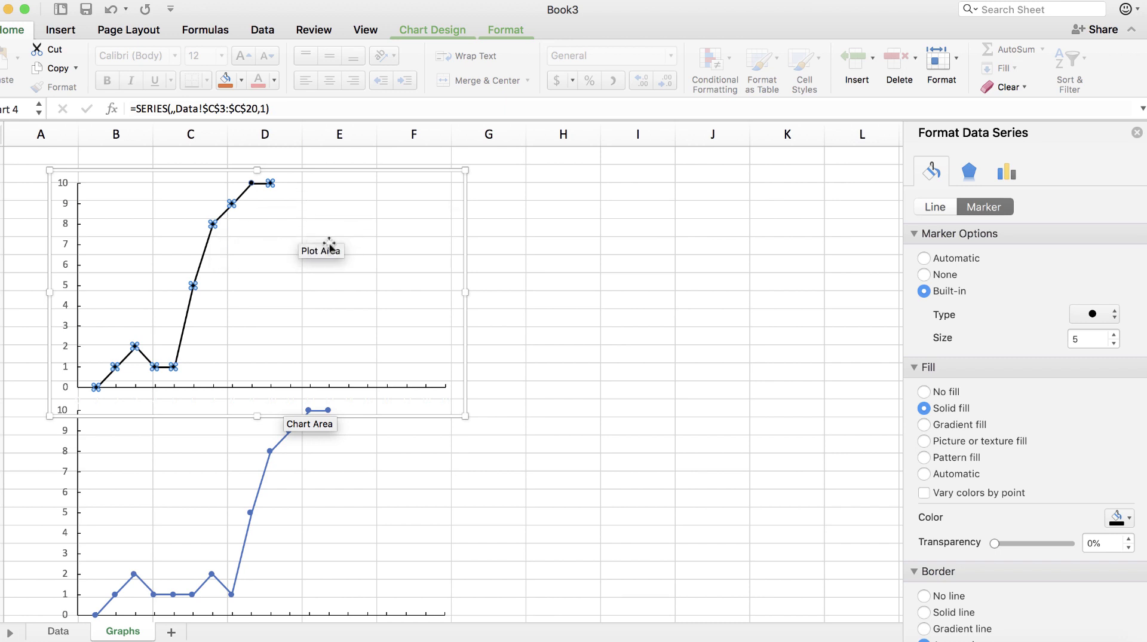
Step: Set the circle marker size of the top chart's series to 7
click(1115, 335)
click(1115, 335)
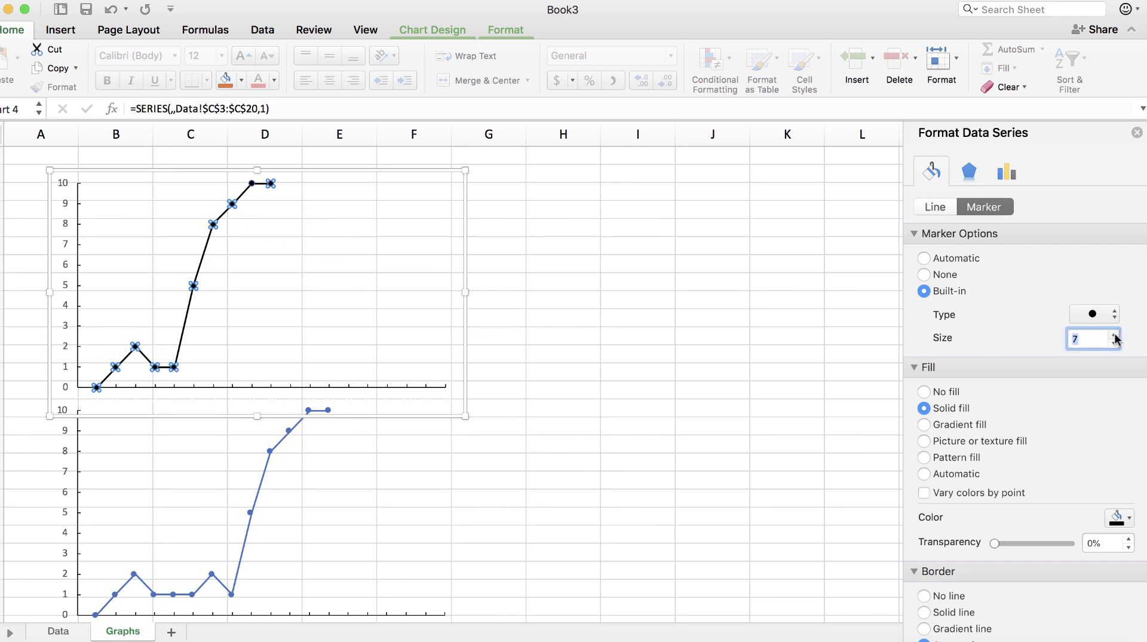
click(770, 352)
Step: Set the marker border color of the top chart's data series to black and deselect the chart
mouse_move(252, 186)
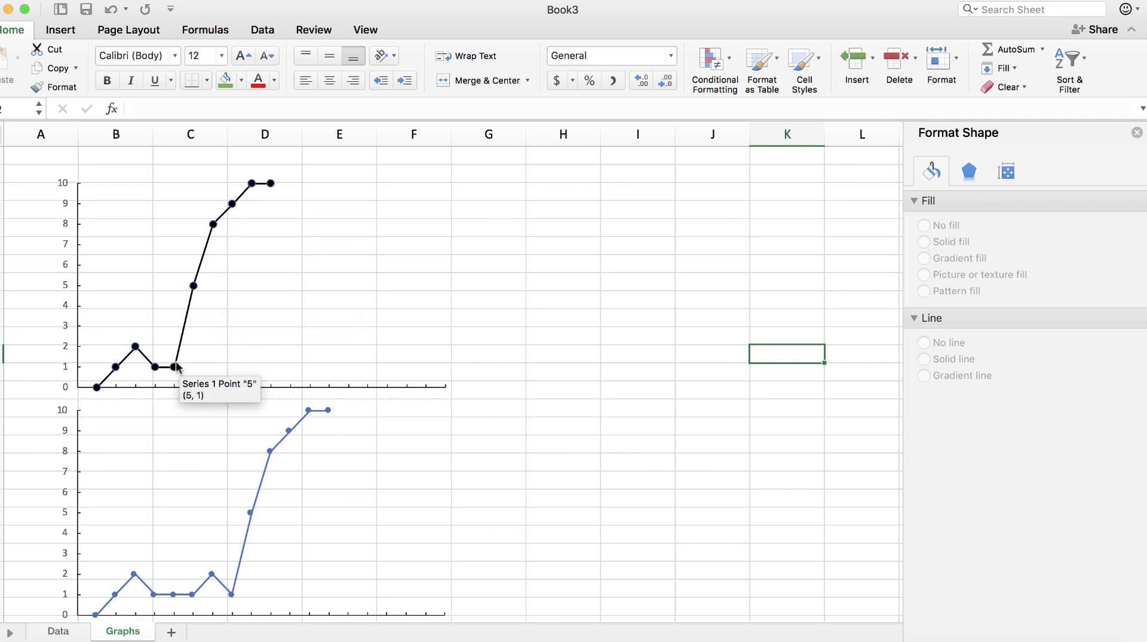
click(213, 226)
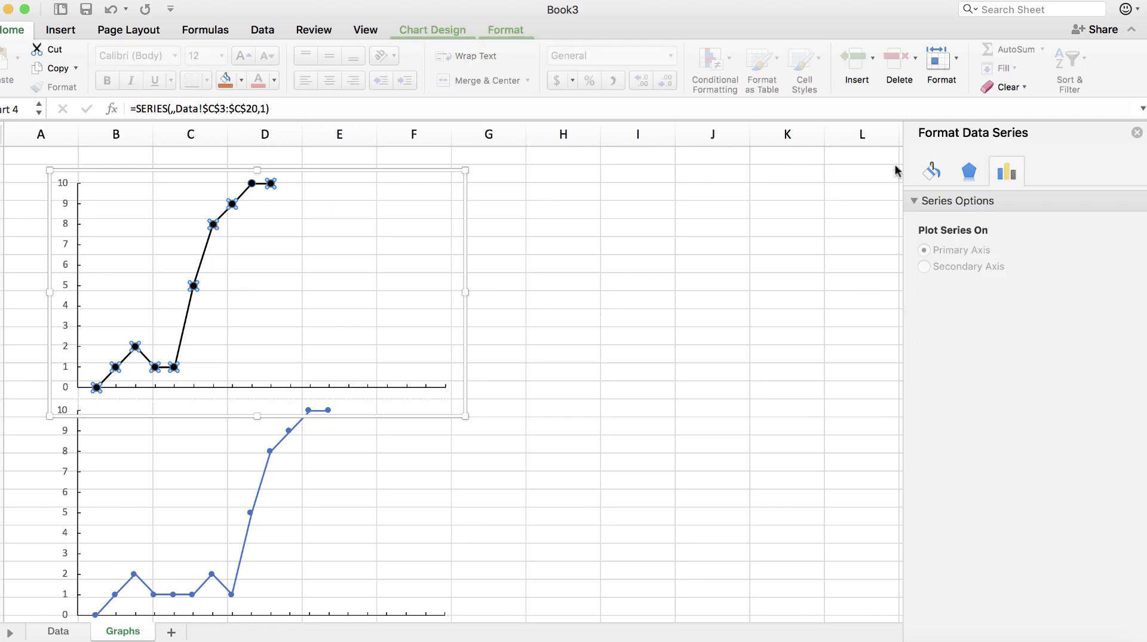
click(930, 175)
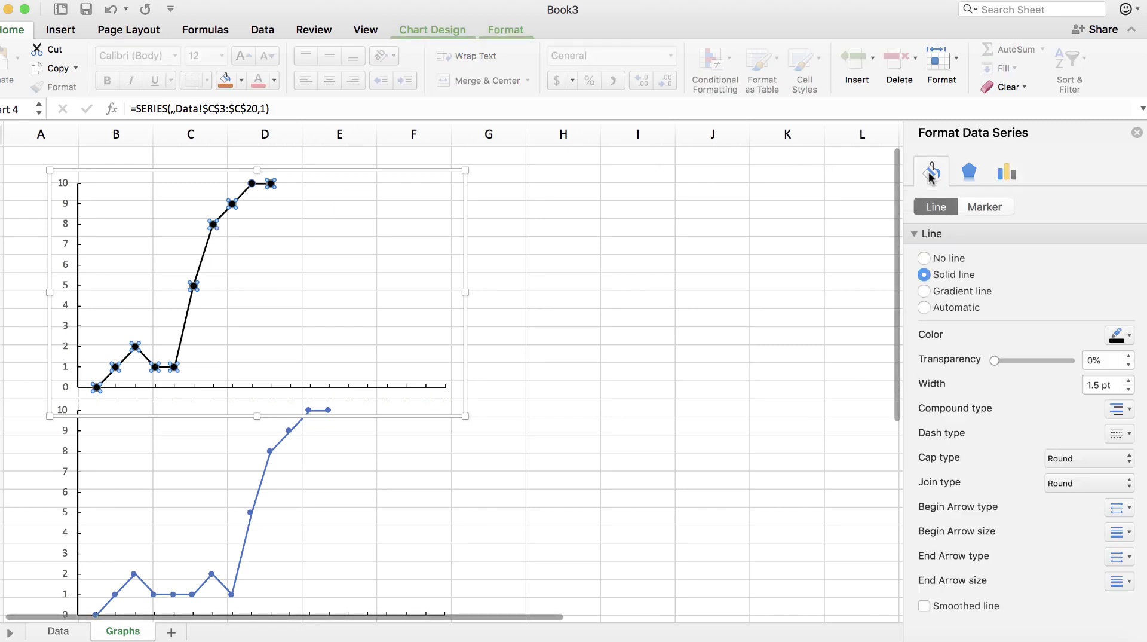
click(974, 207)
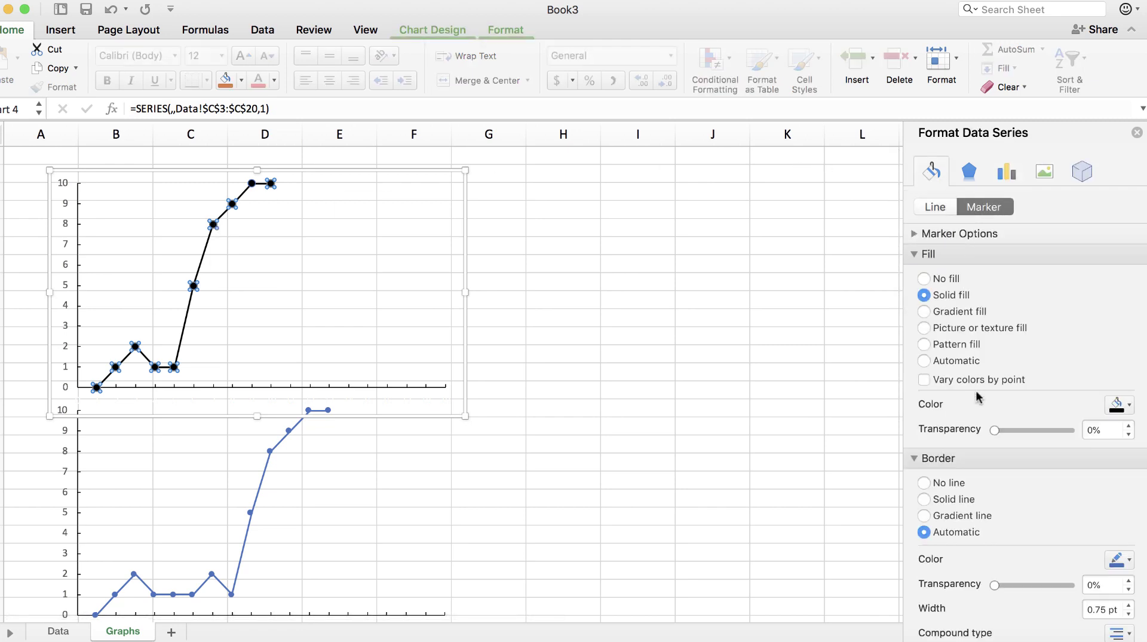
scroll(974, 428, down, 4)
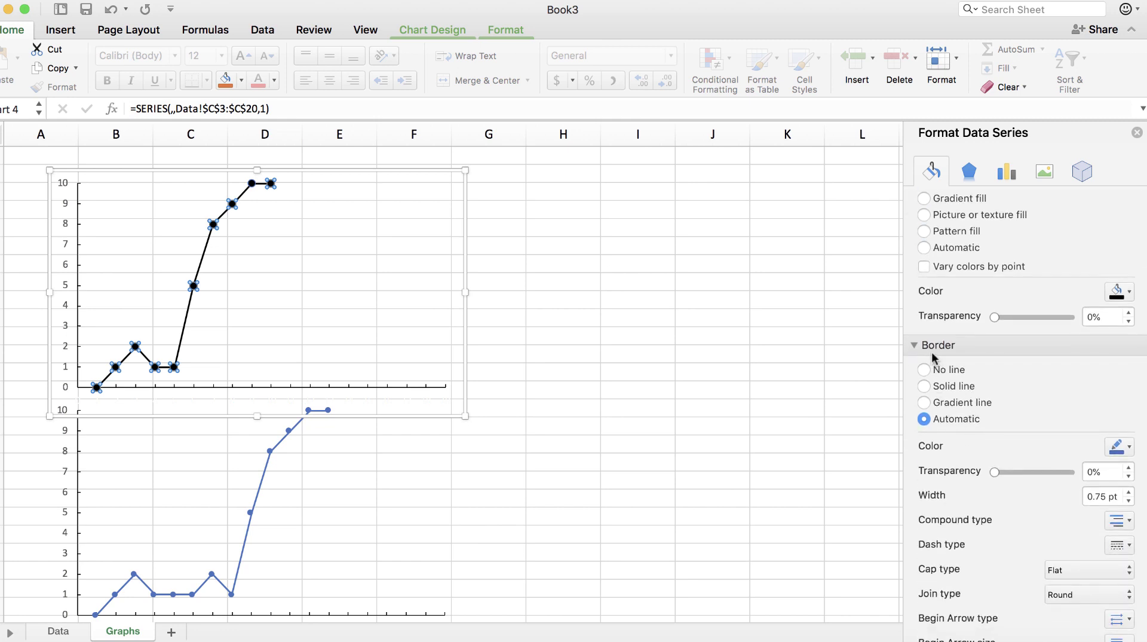
click(239, 205)
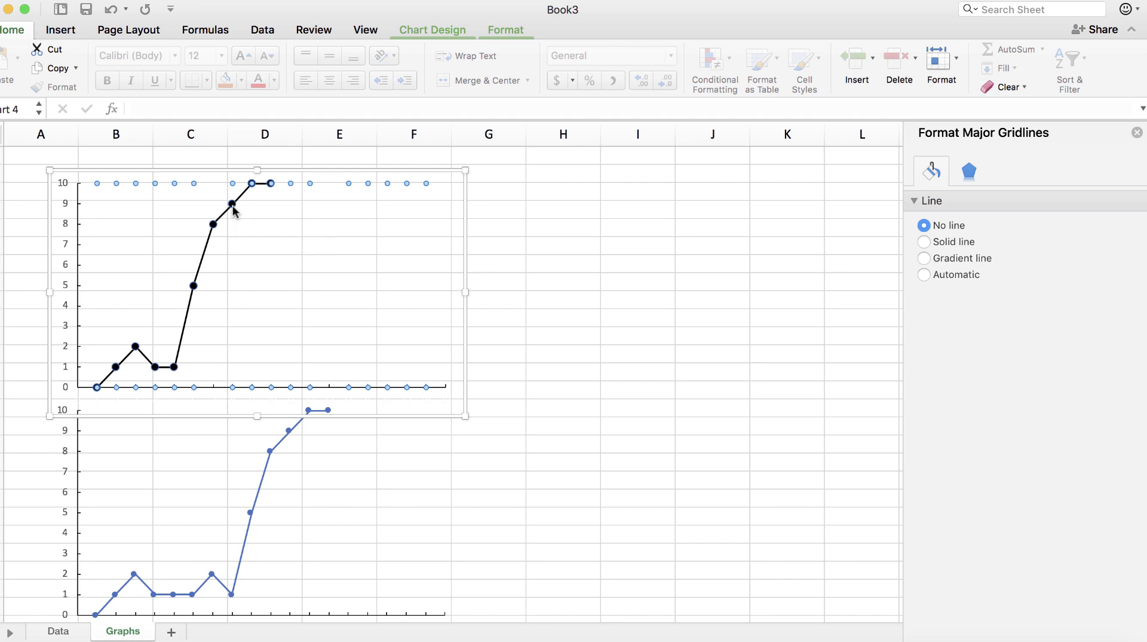
click(232, 206)
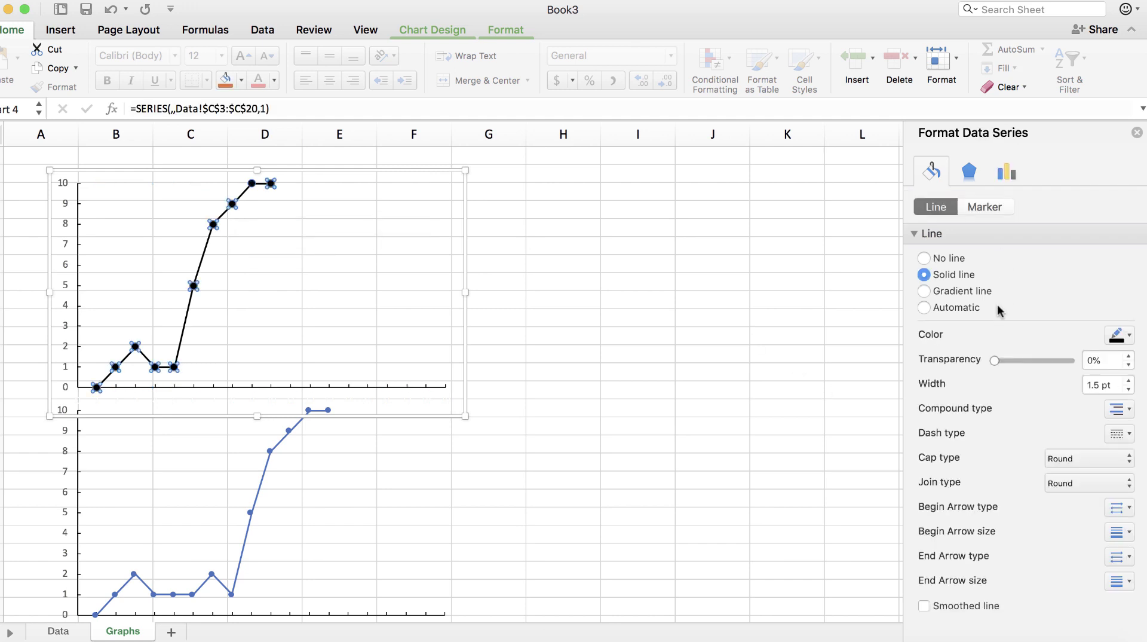
click(980, 209)
scroll(972, 322, down, 3)
scroll(973, 341, down, 4)
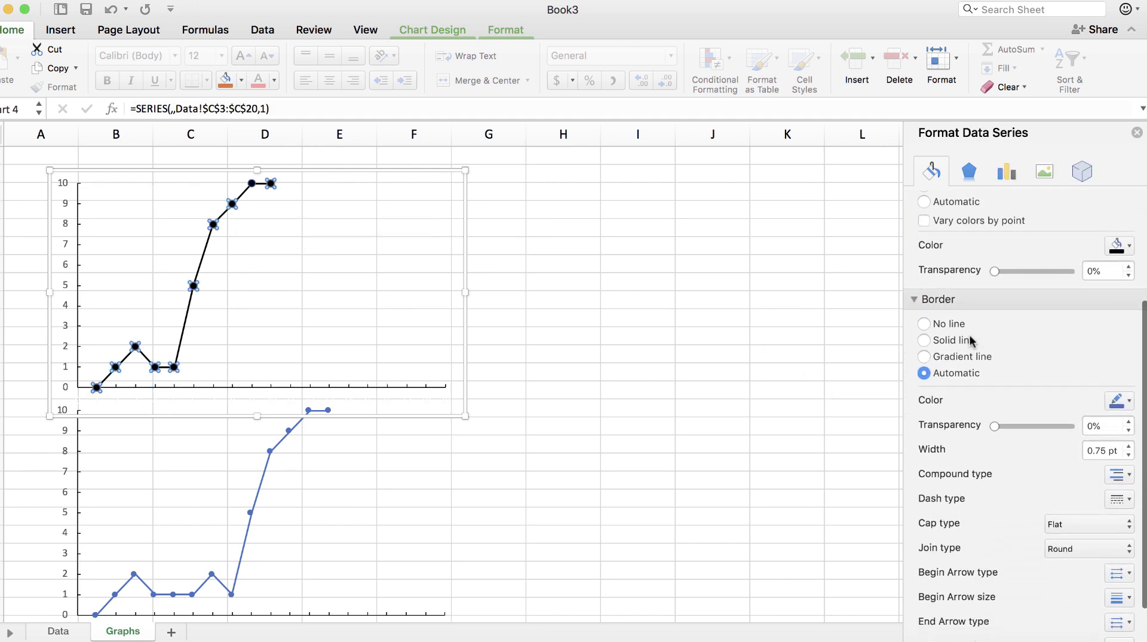
click(1127, 352)
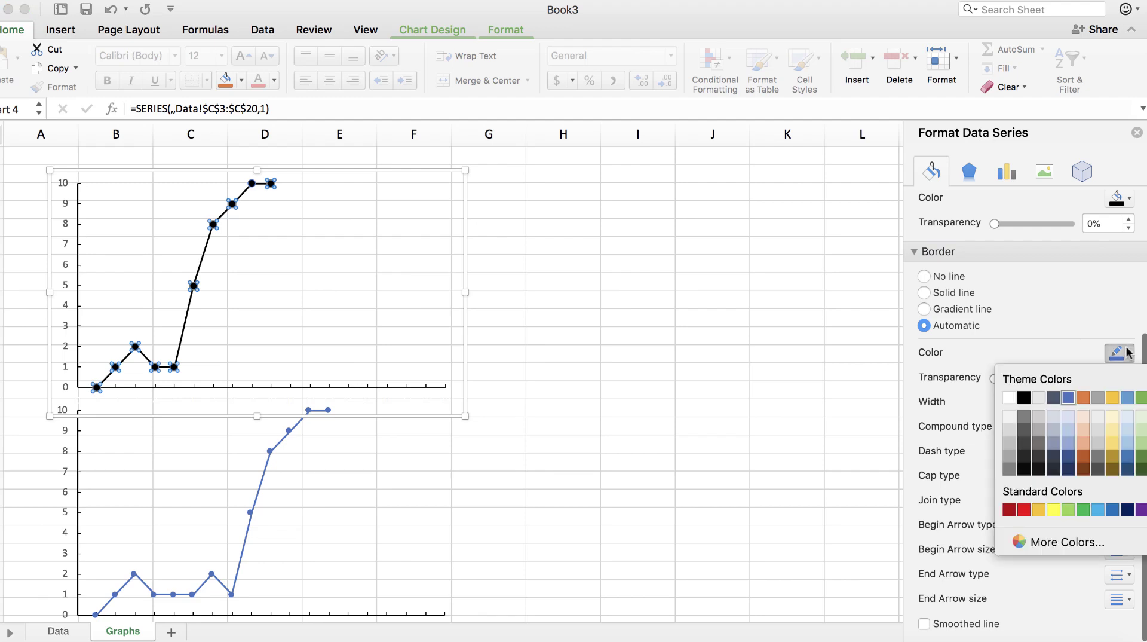
click(1024, 398)
click(680, 366)
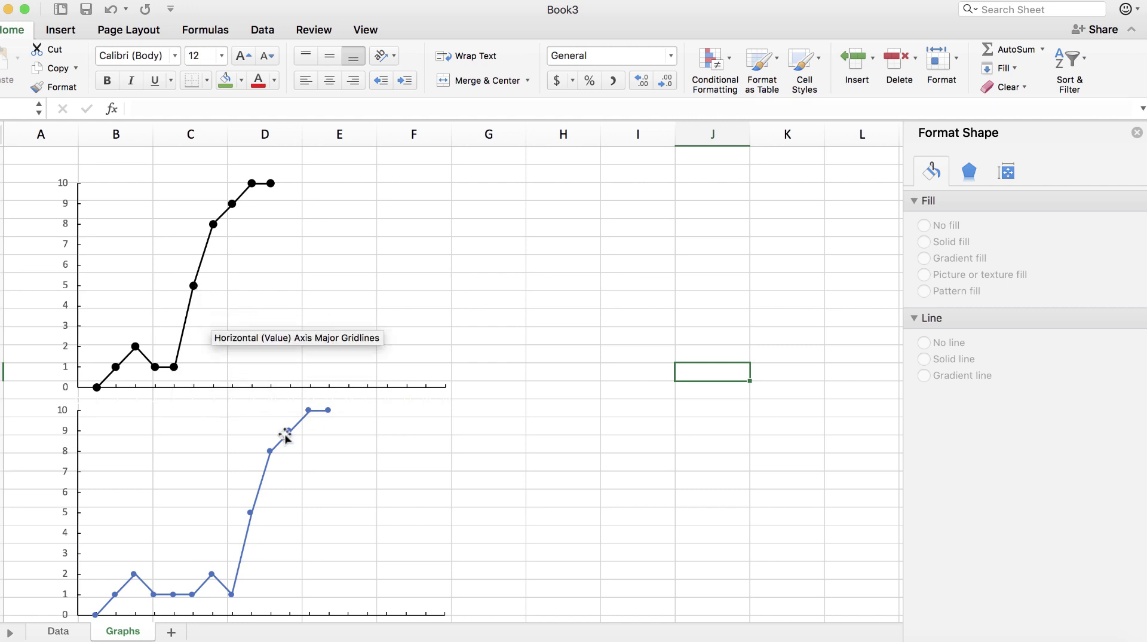
Step: Set the line color of the second chart's data series to black
scroll(324, 472, down, 5)
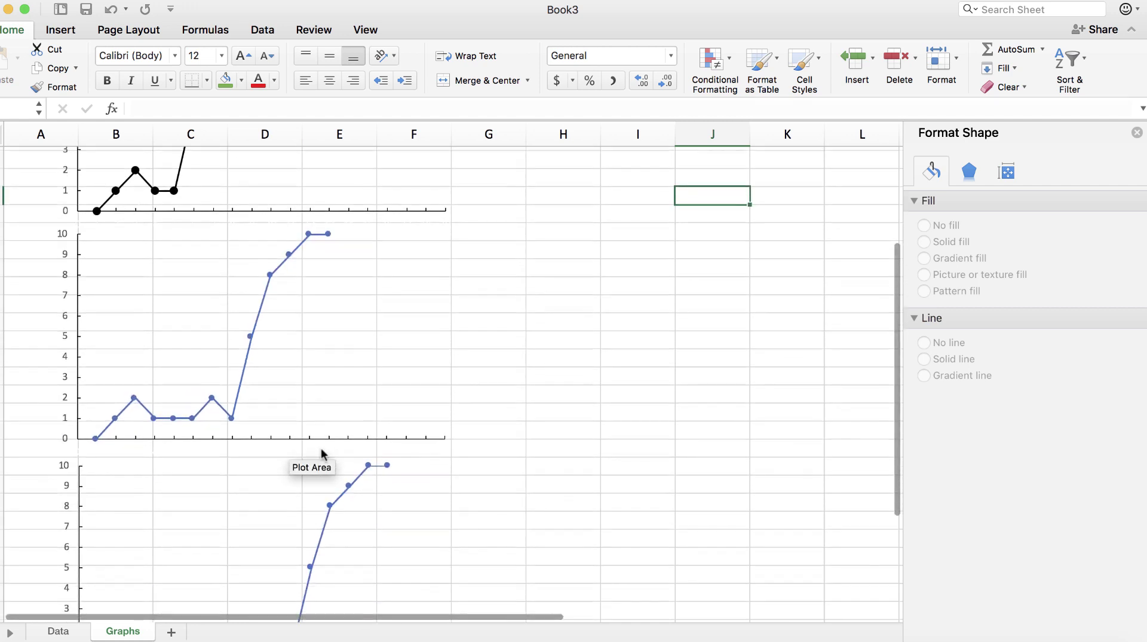
click(309, 235)
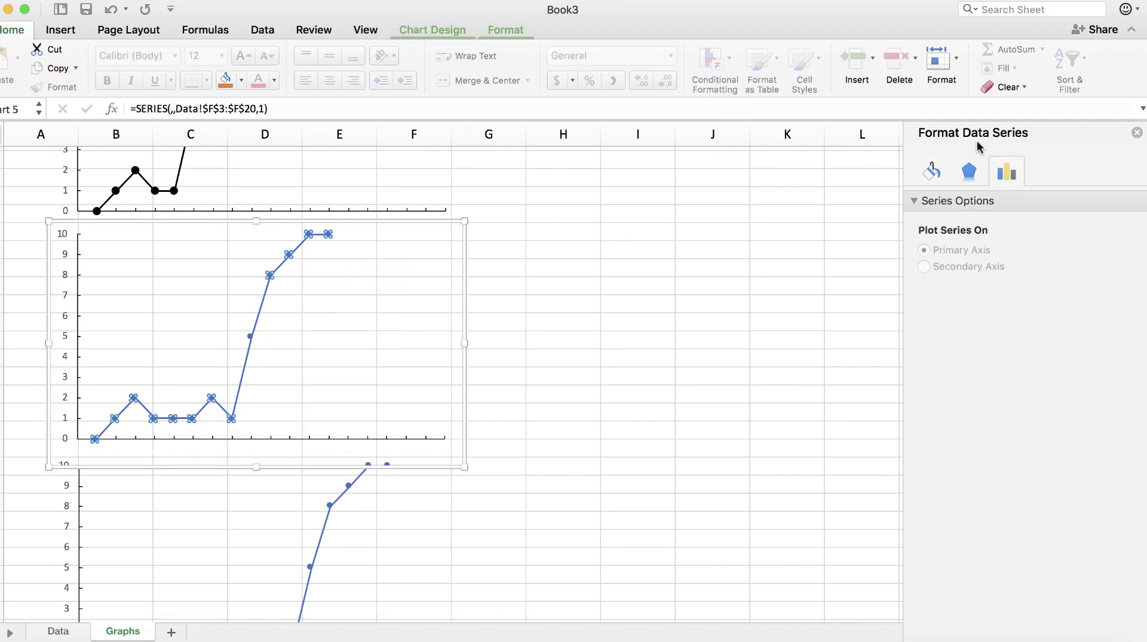
click(934, 182)
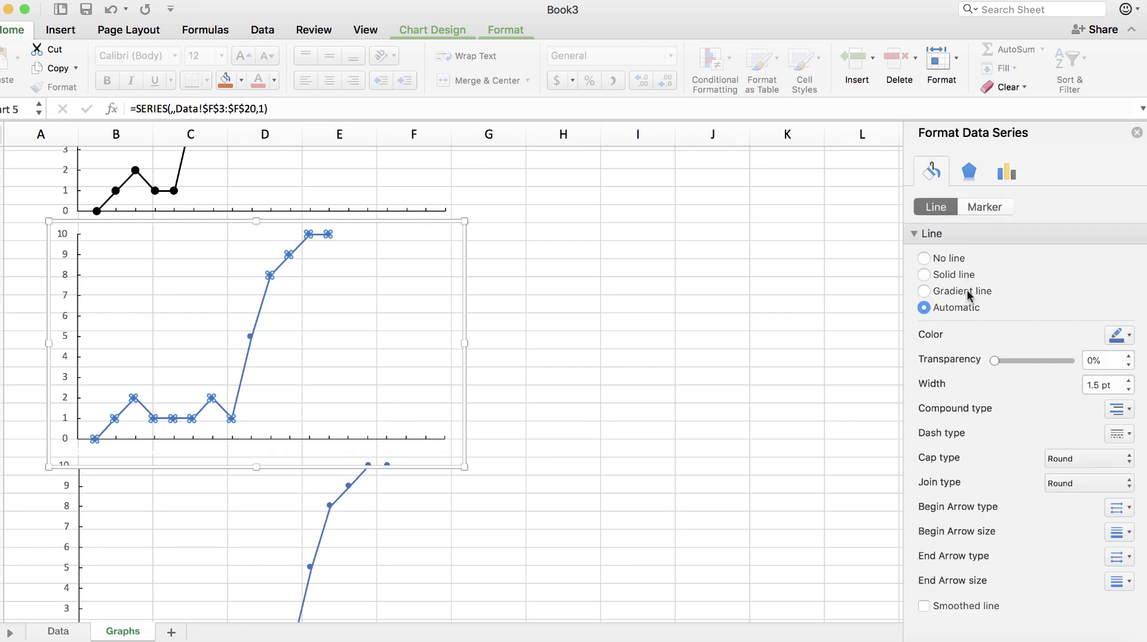
click(1120, 337)
click(1024, 380)
Step: Try line widths of 0 pt and 2.5 pt on the second chart's series and return to 1.5 pt
click(1130, 389)
click(1129, 389)
click(1130, 390)
click(1130, 389)
click(1130, 390)
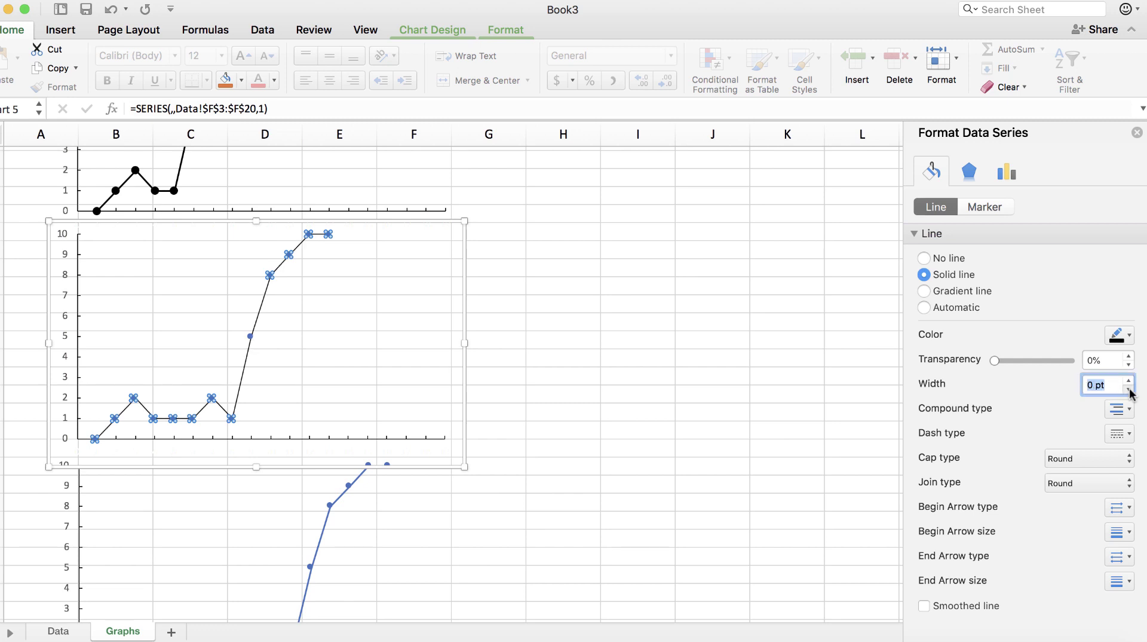
click(1129, 381)
click(1129, 381)
click(1129, 381)
click(1129, 381)
click(1130, 381)
click(1130, 382)
click(1130, 382)
click(1131, 382)
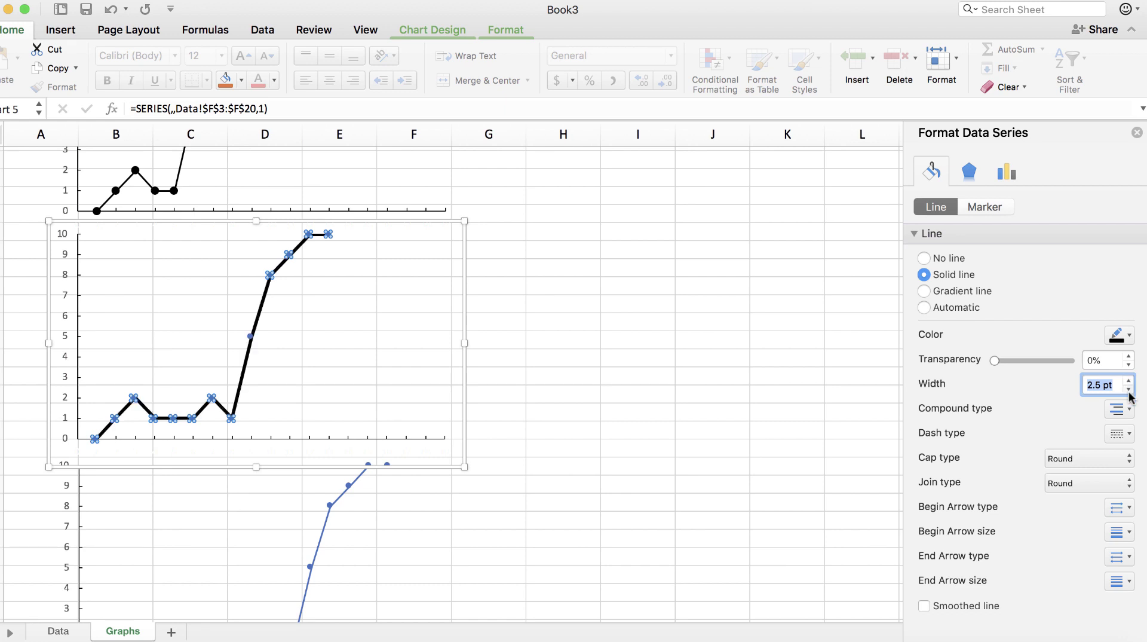
click(1129, 389)
click(1129, 390)
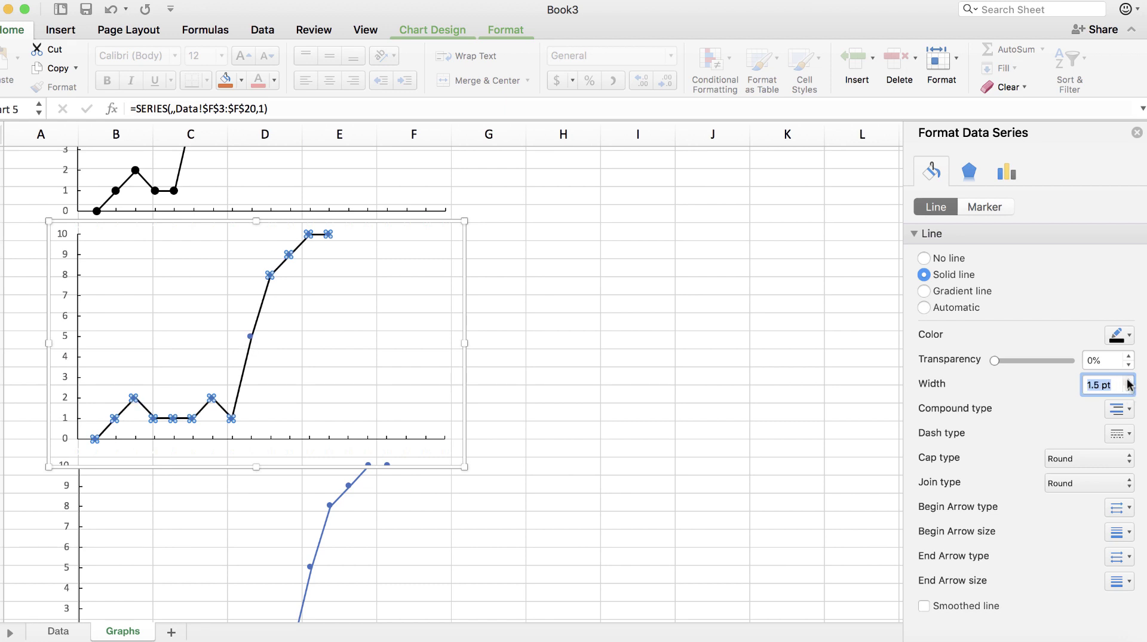
Step: Set the built-in circle marker size of the second chart's series to 7
click(980, 211)
click(958, 236)
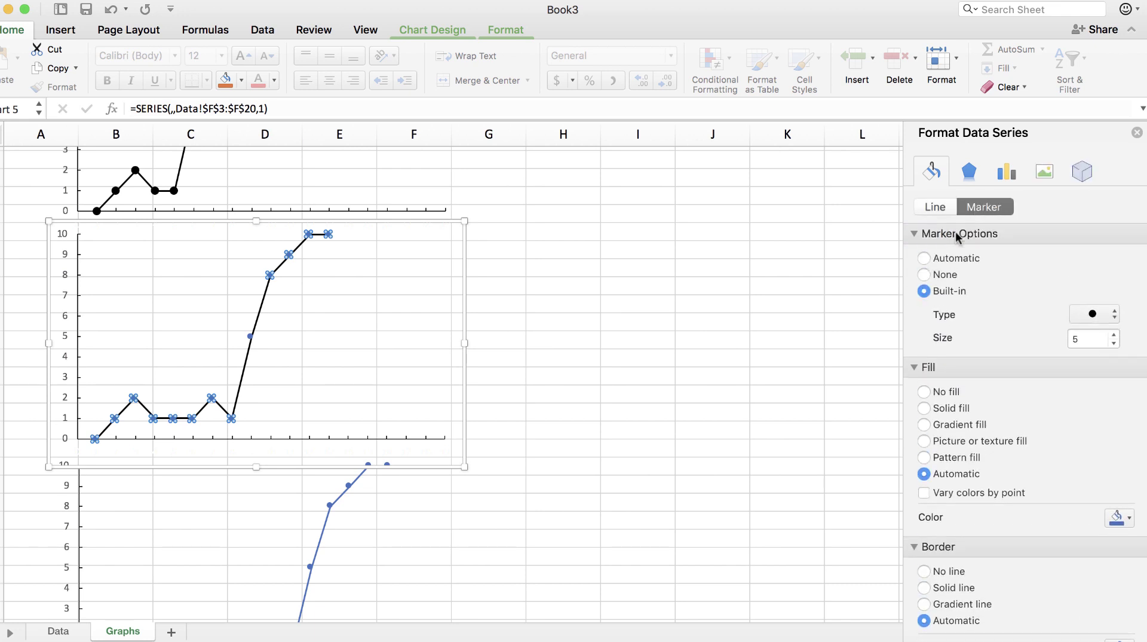
click(1113, 335)
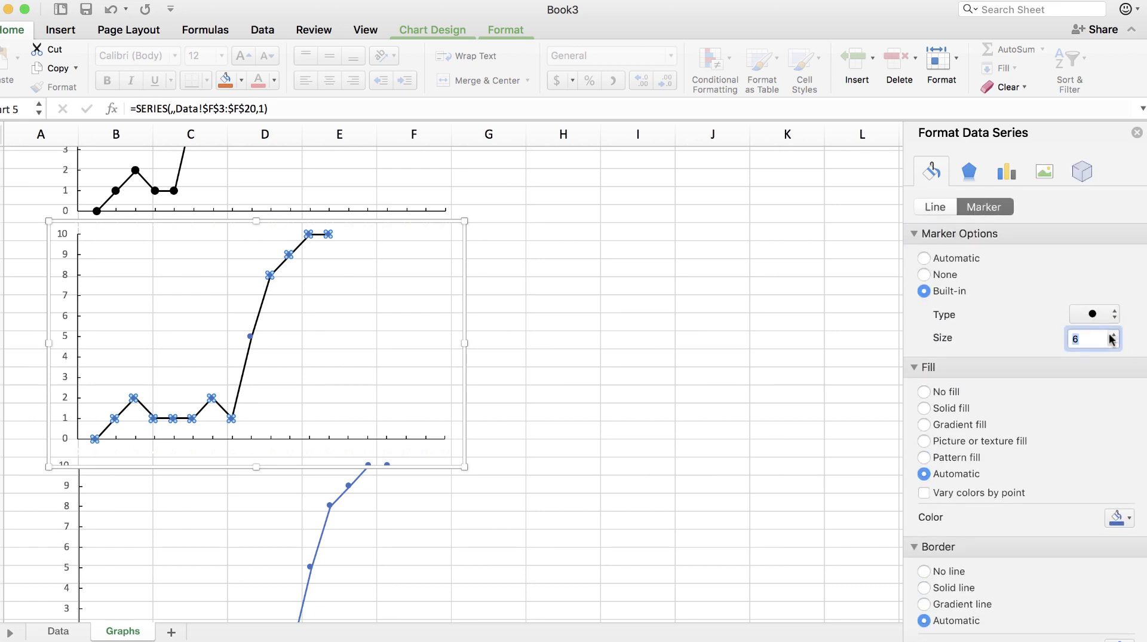
click(1113, 335)
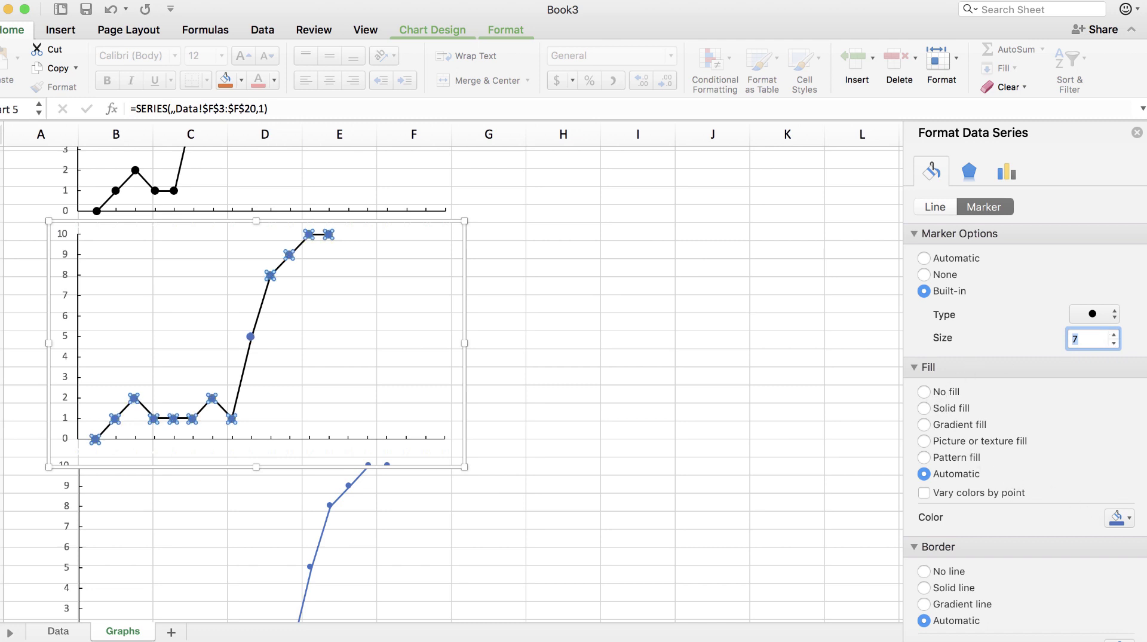
Step: Set both the marker fill and the marker border of the second chart's series to black, and deselect the chart
click(1128, 517)
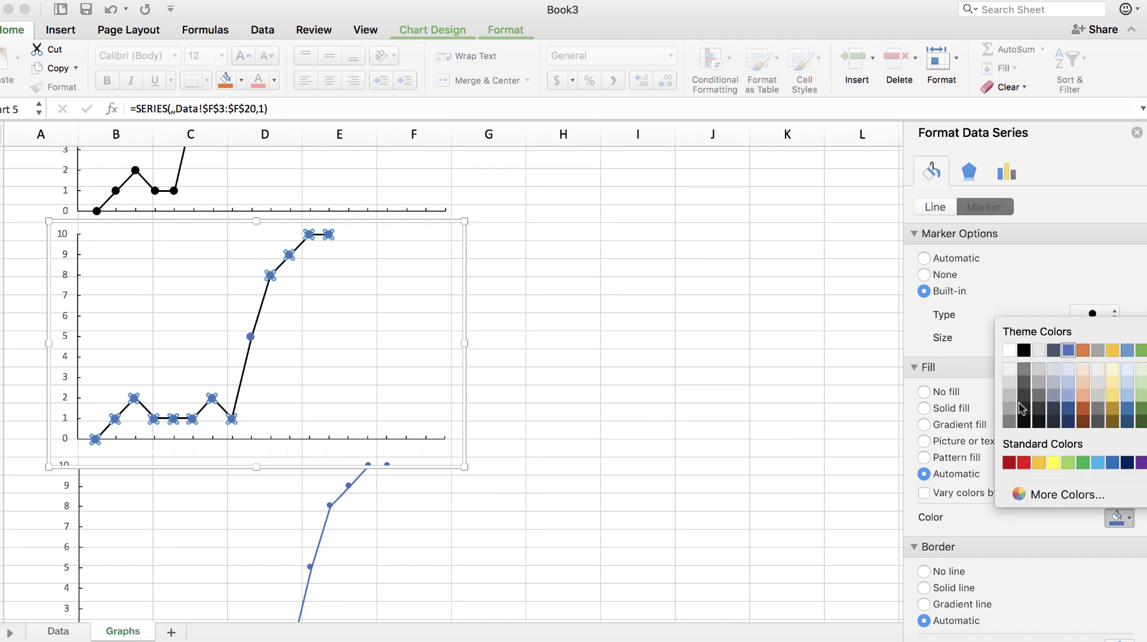
click(1024, 350)
scroll(1037, 471, down, 3)
scroll(1037, 472, down, 3)
click(1119, 423)
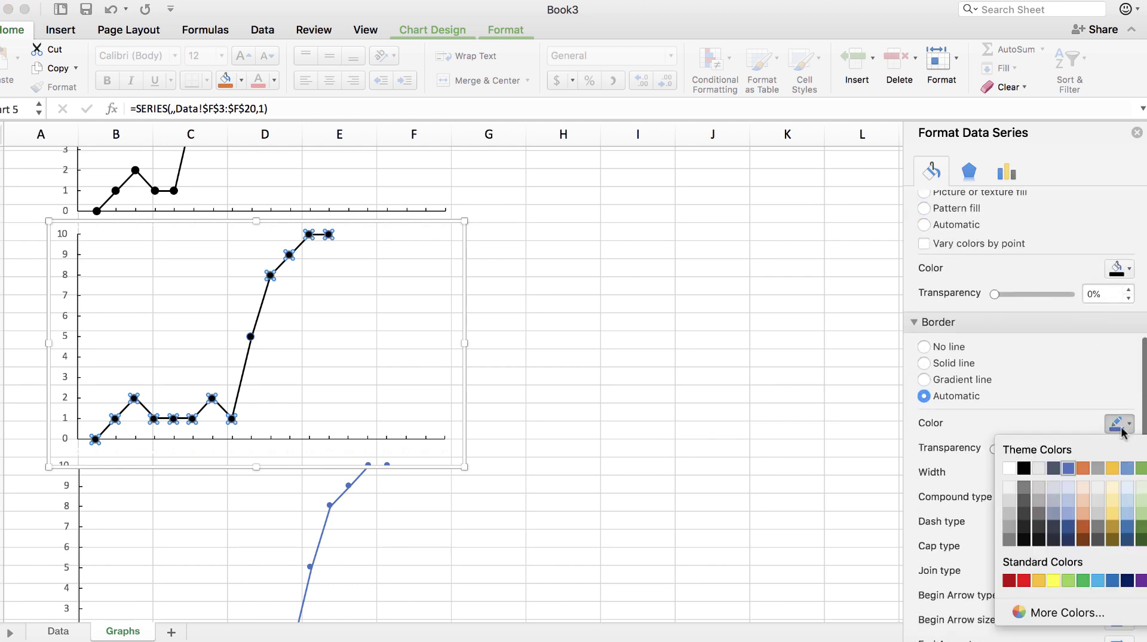
click(1024, 469)
click(739, 431)
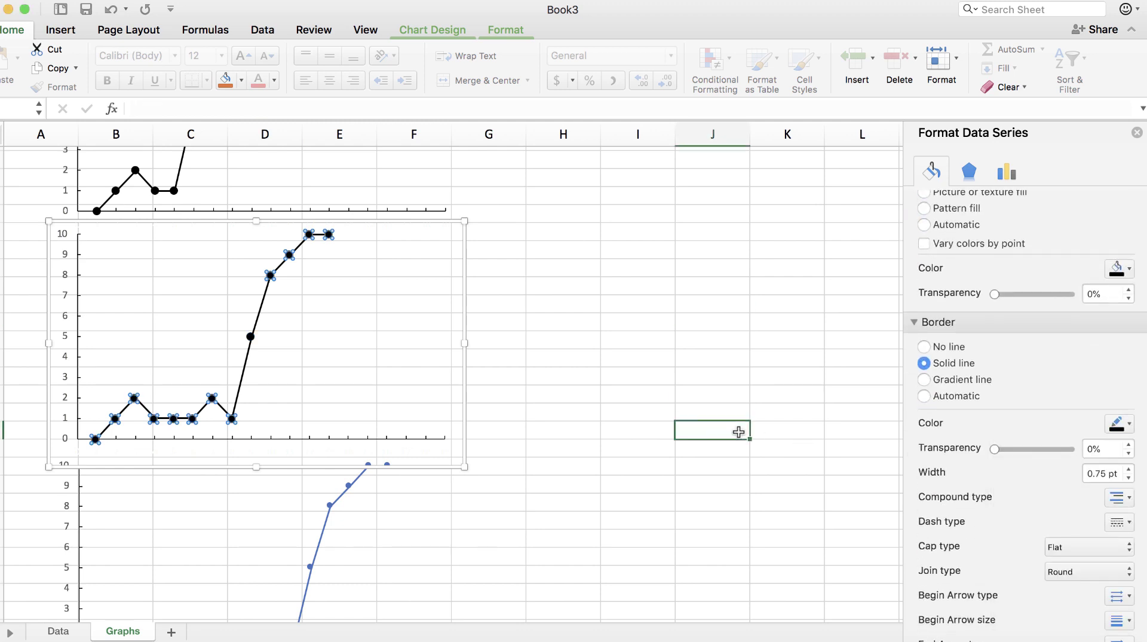
Step: Set the line color of the third chart's data series to black
scroll(739, 431, down, 5)
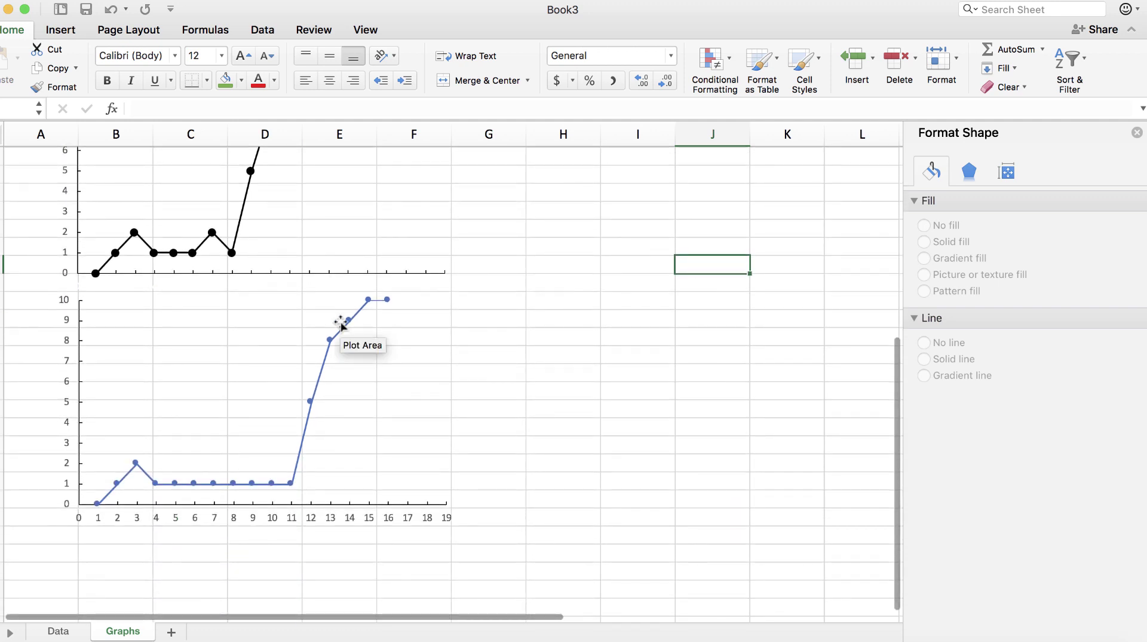
click(348, 322)
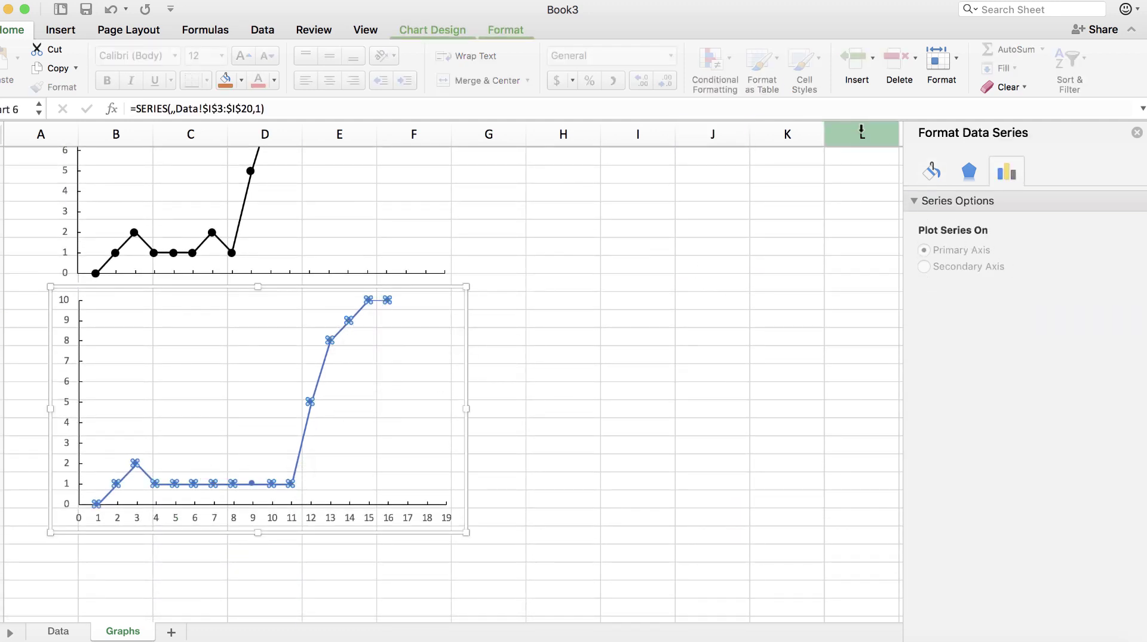
click(927, 175)
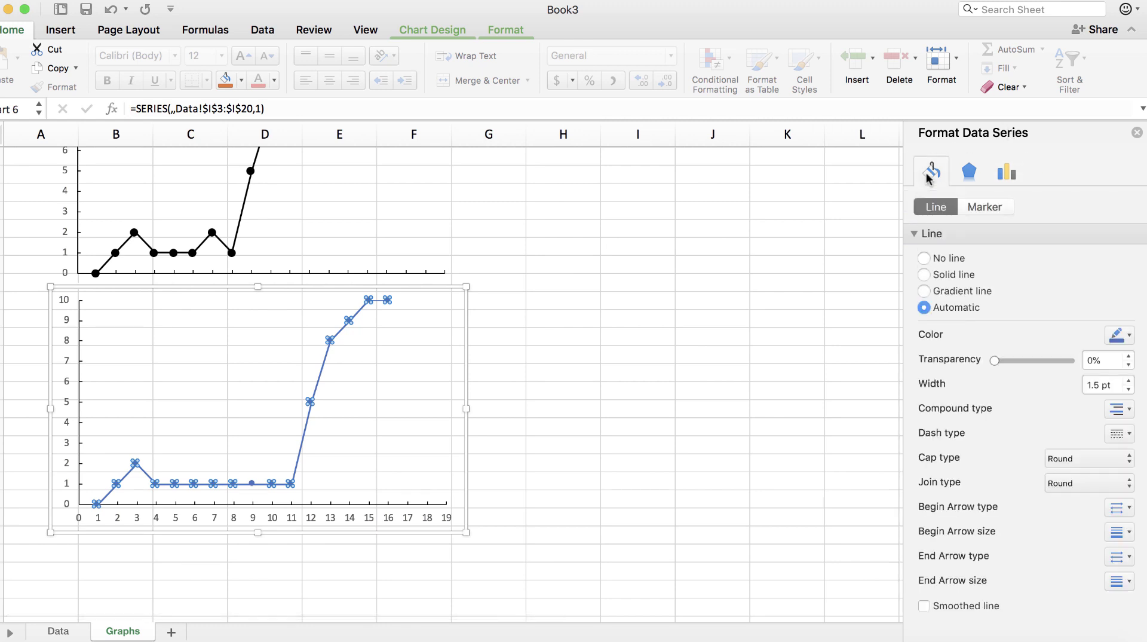
click(1130, 335)
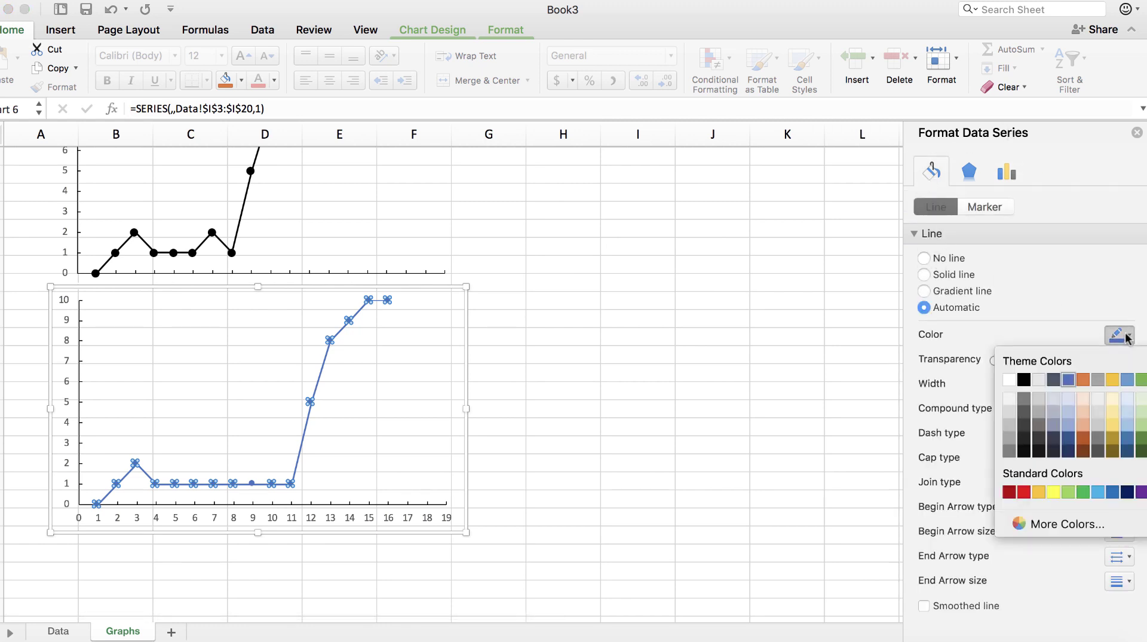
click(1019, 375)
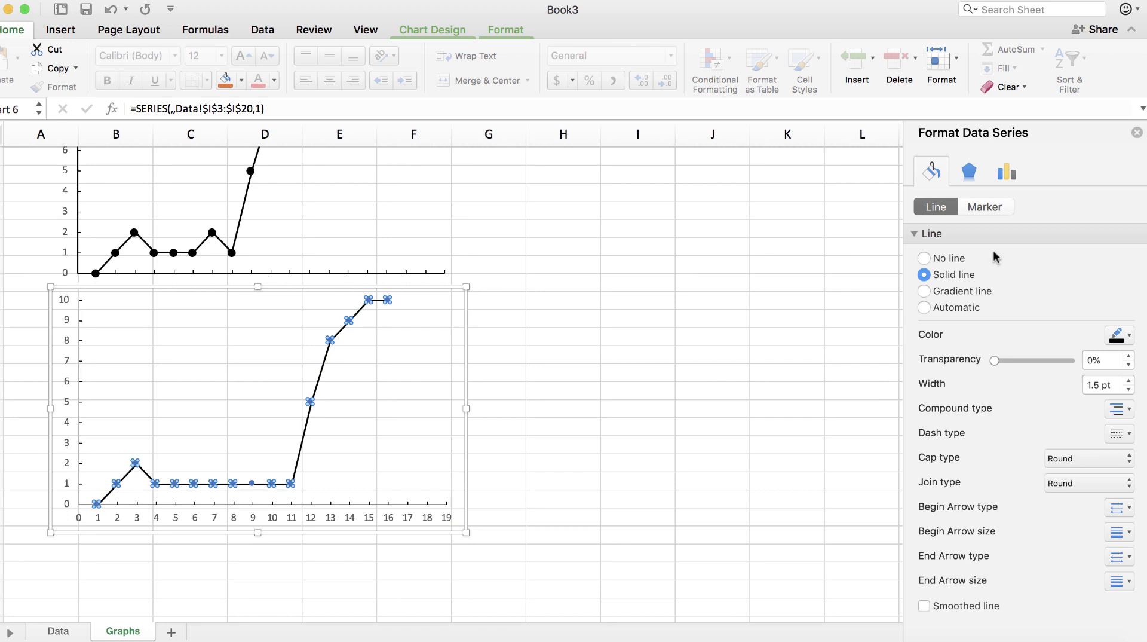
Step: Set the built-in circle marker size of the third chart's series to 7
click(986, 207)
click(956, 235)
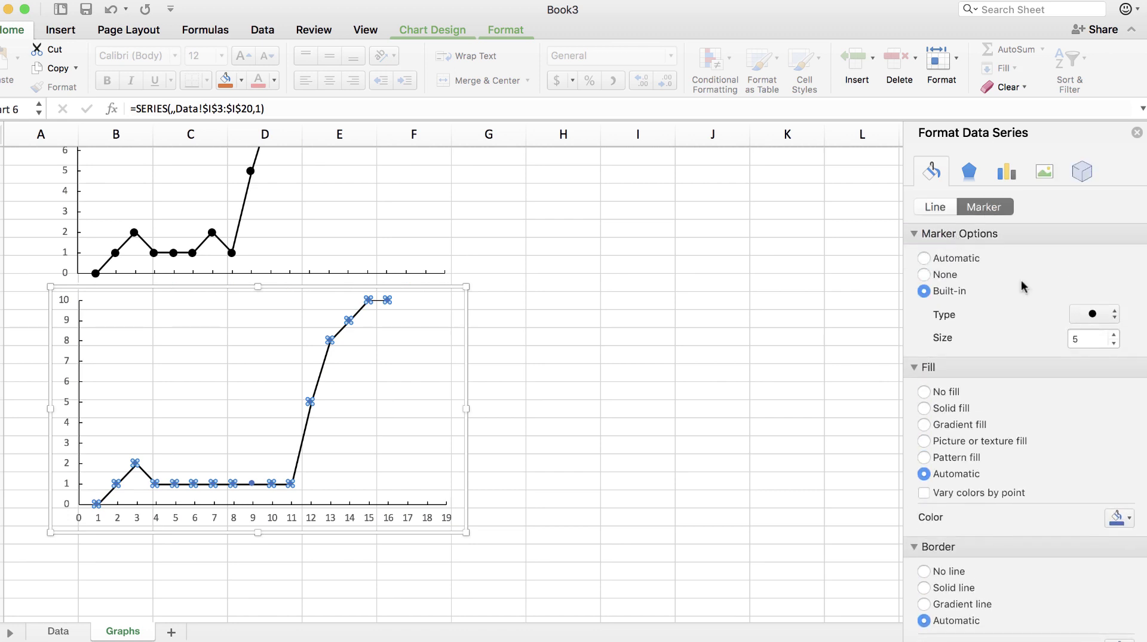
click(1112, 336)
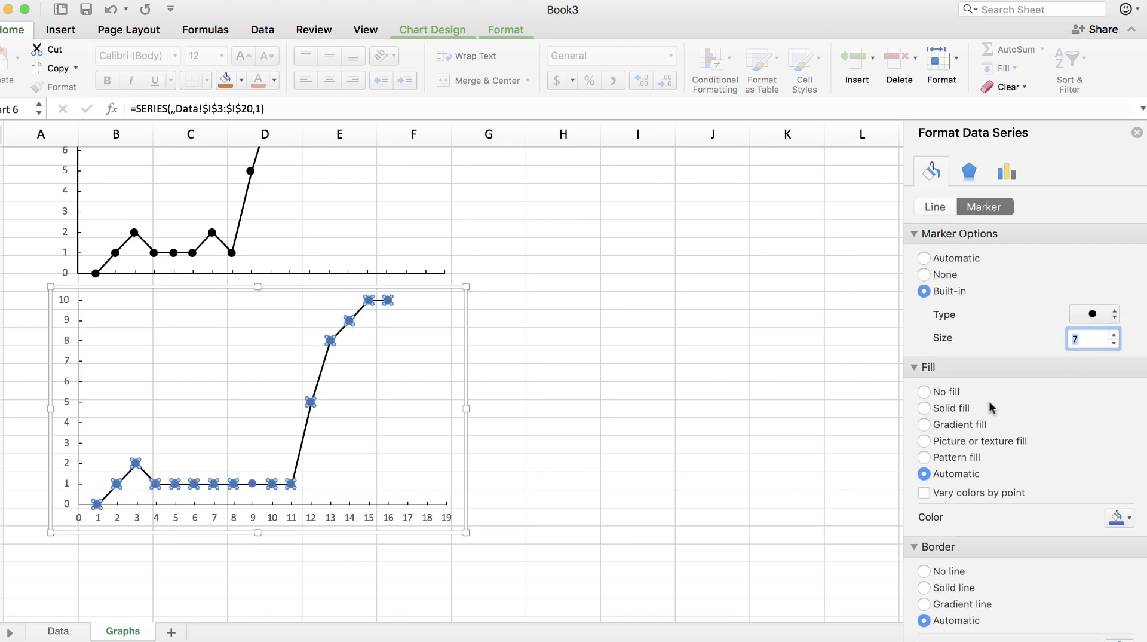
Step: Set both the marker fill and the marker border of the third chart's series to black, and deselect the chart
click(1118, 518)
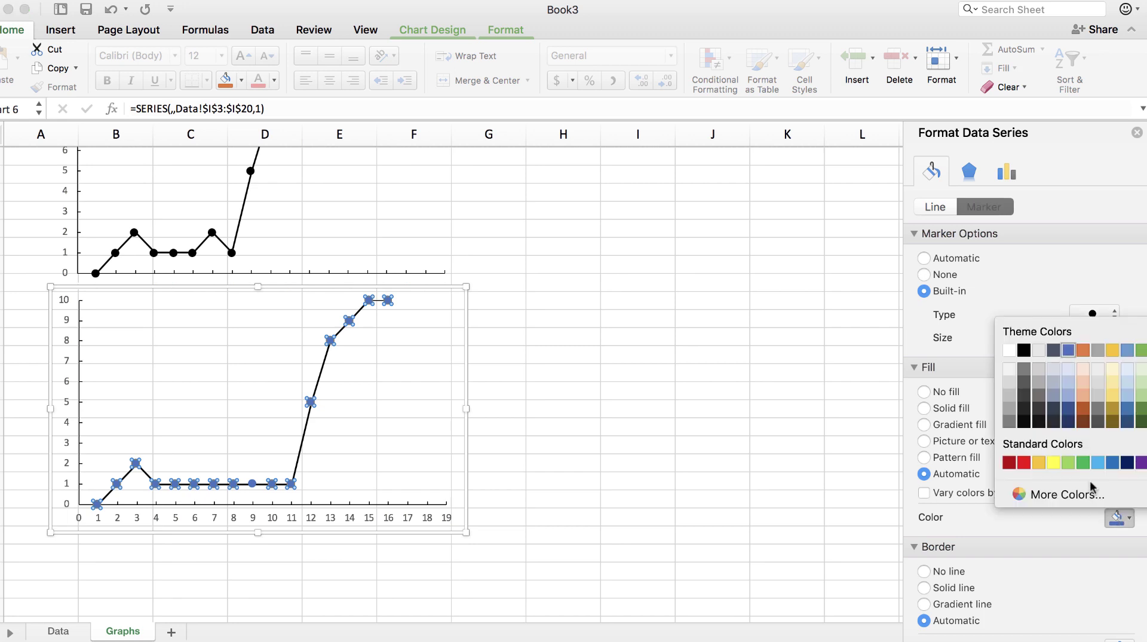
click(1026, 356)
scroll(1026, 356, down, 10)
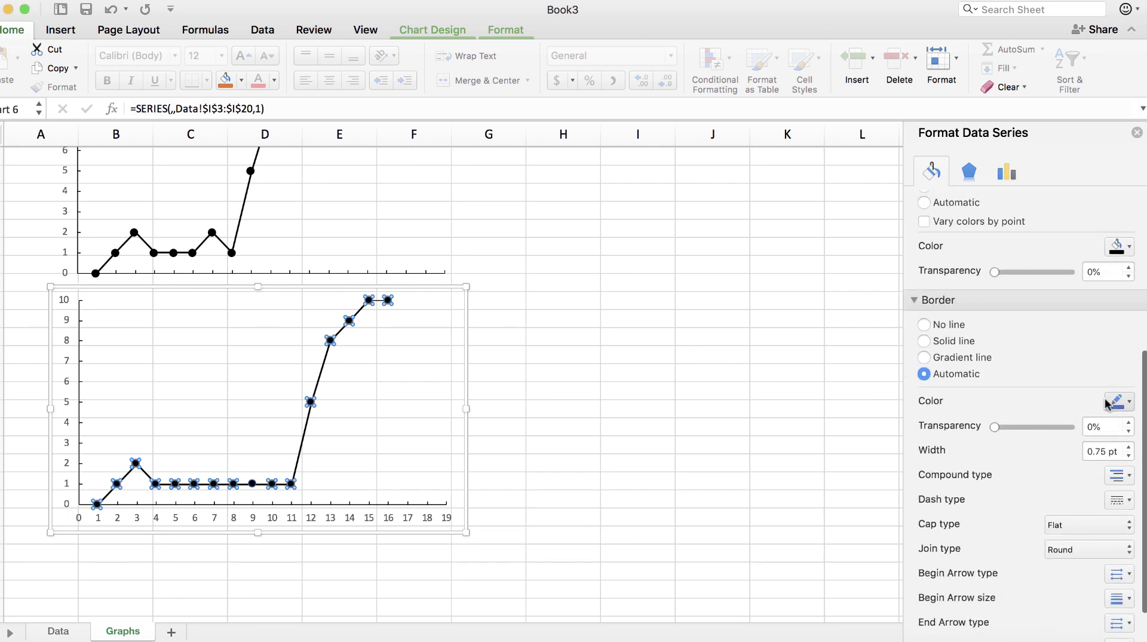
click(1112, 401)
click(1024, 446)
click(764, 442)
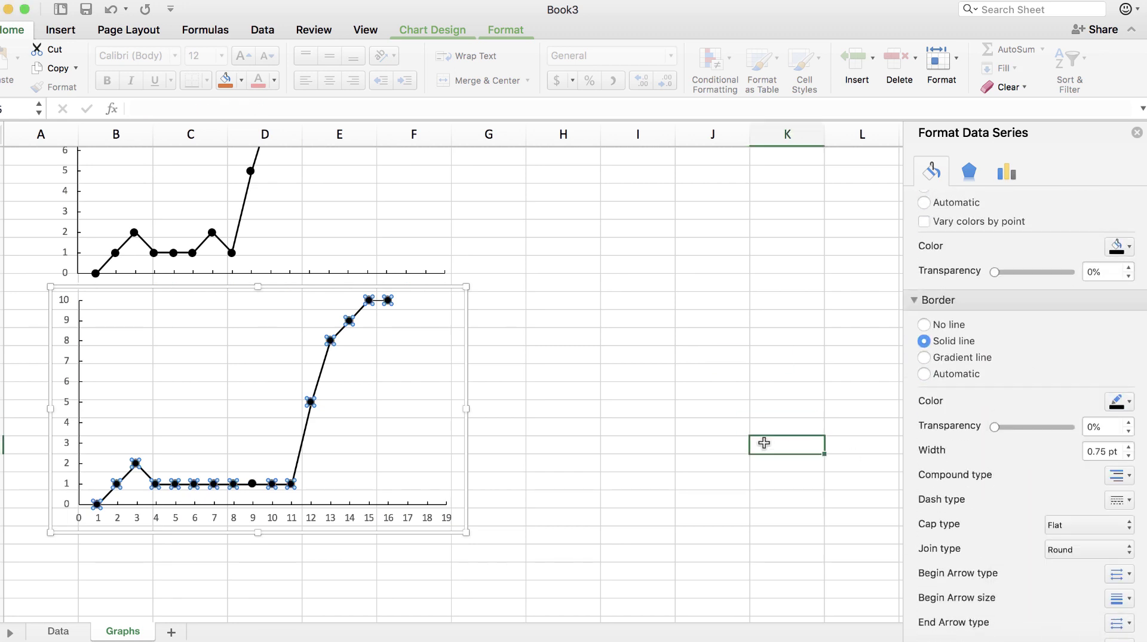
Step: On the Data sheet, insert blank cells above Participant 1's first IV row in the Phase and DV columns, shifting cells down
scroll(764, 443, up, 5)
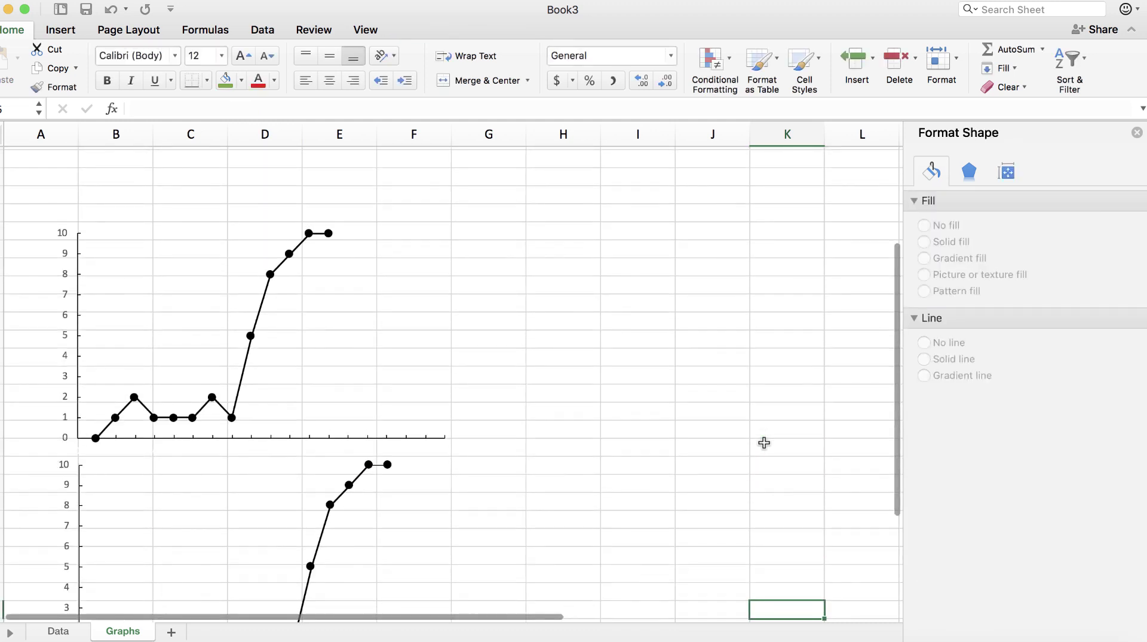
scroll(765, 442, up, 3)
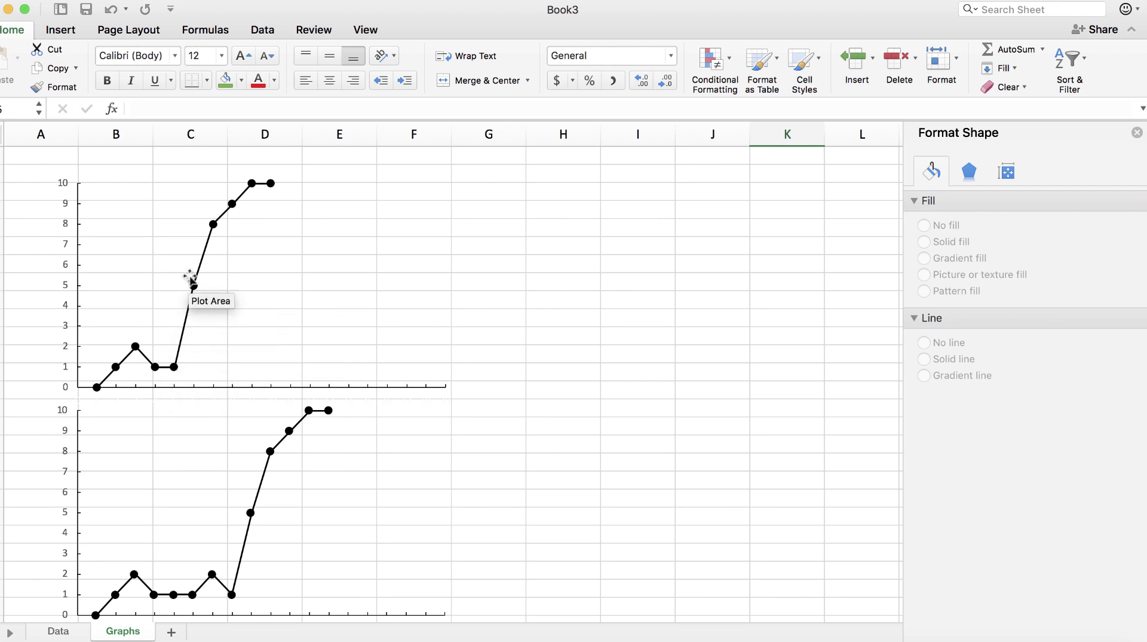
click(58, 631)
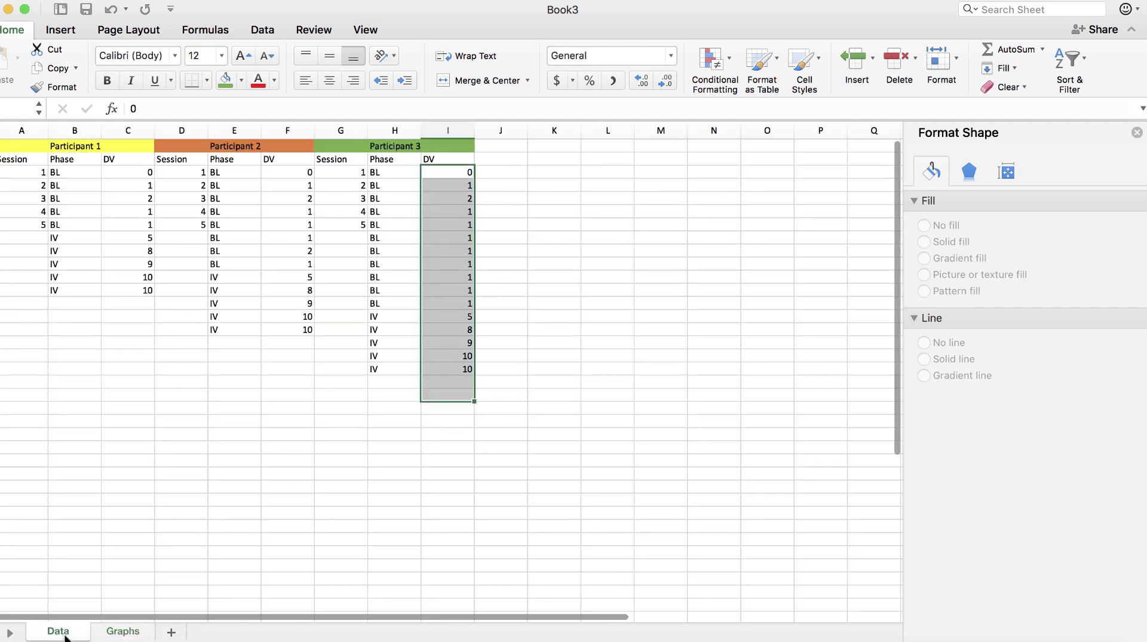
click(77, 237)
drag(78, 237, 118, 236)
right_click(119, 236)
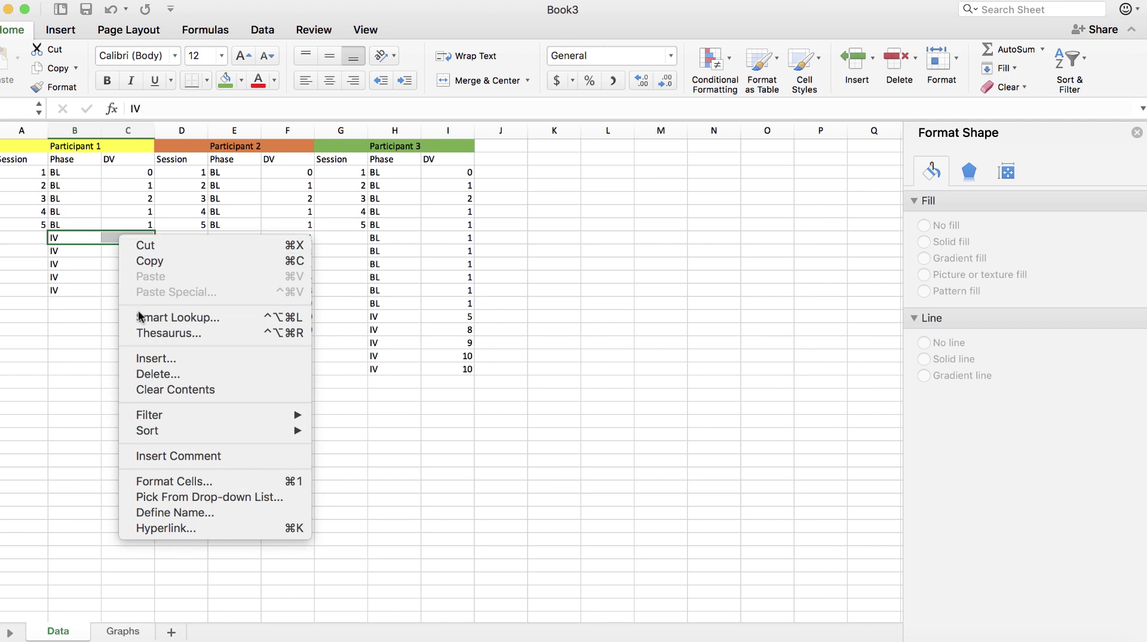
click(145, 361)
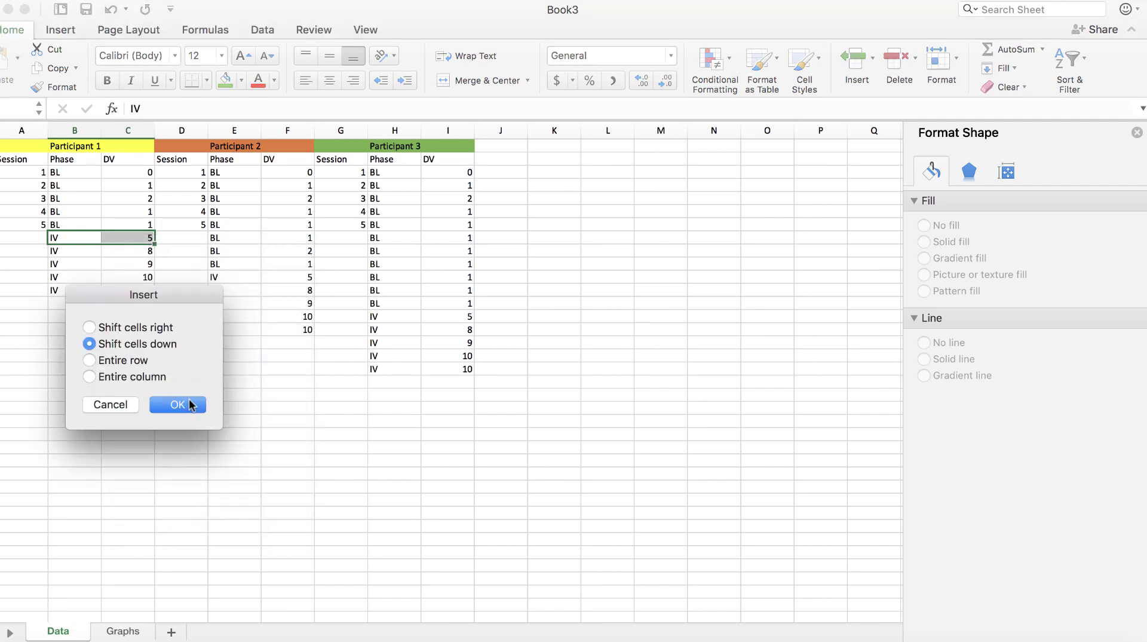
click(190, 404)
click(98, 254)
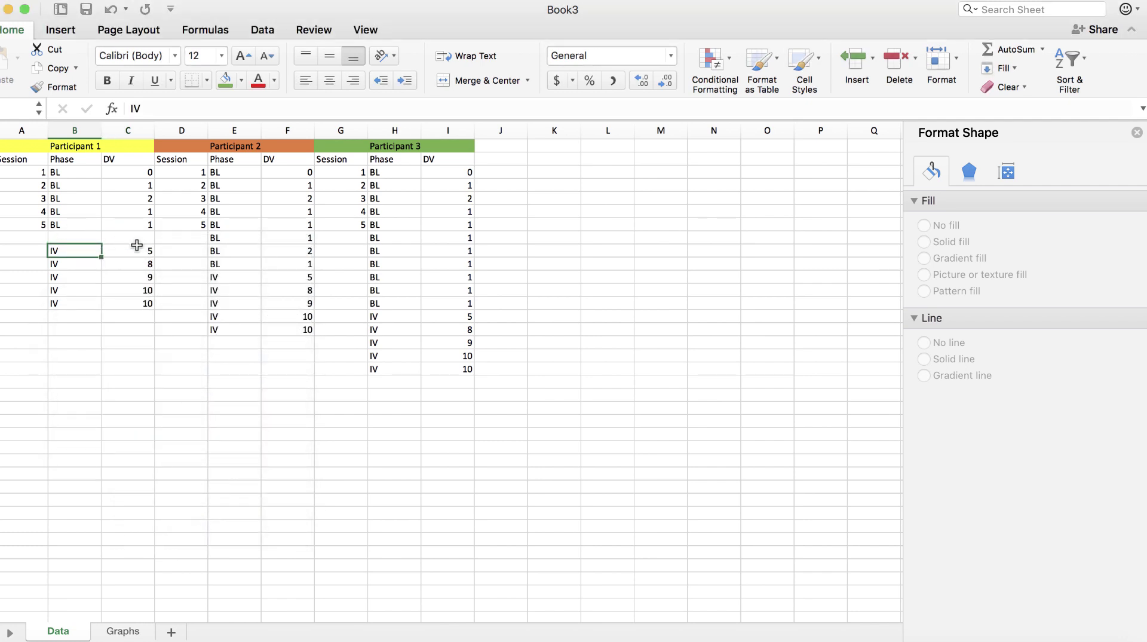
Step: Check the first chart on the Graphs sheet and undo the blank-cell insertion in Participant 1's data
click(116, 630)
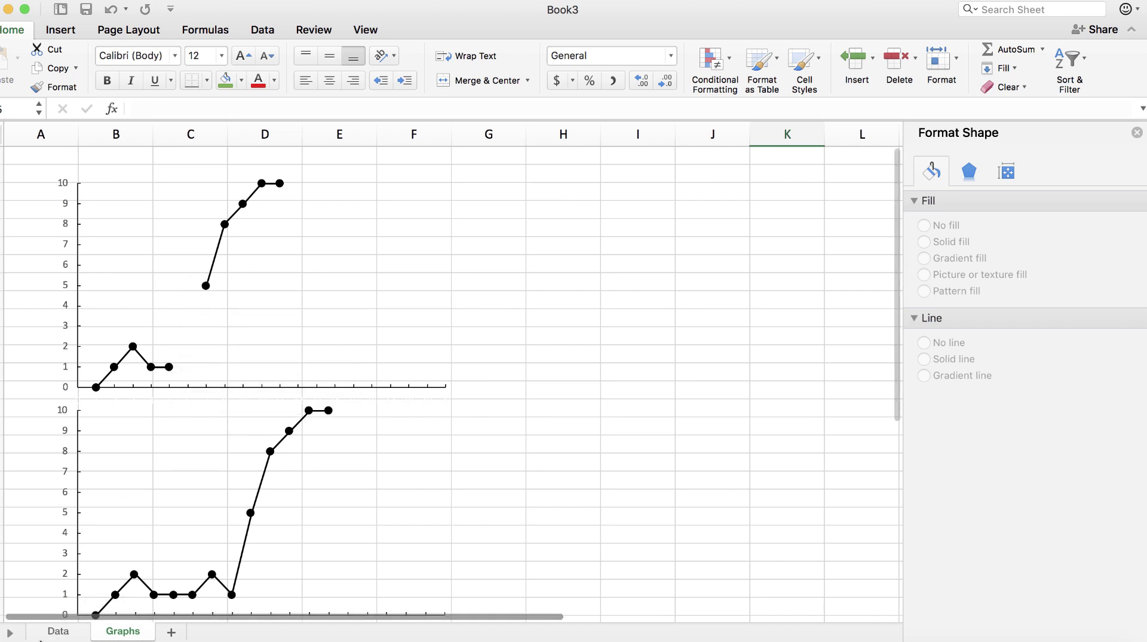
click(58, 631)
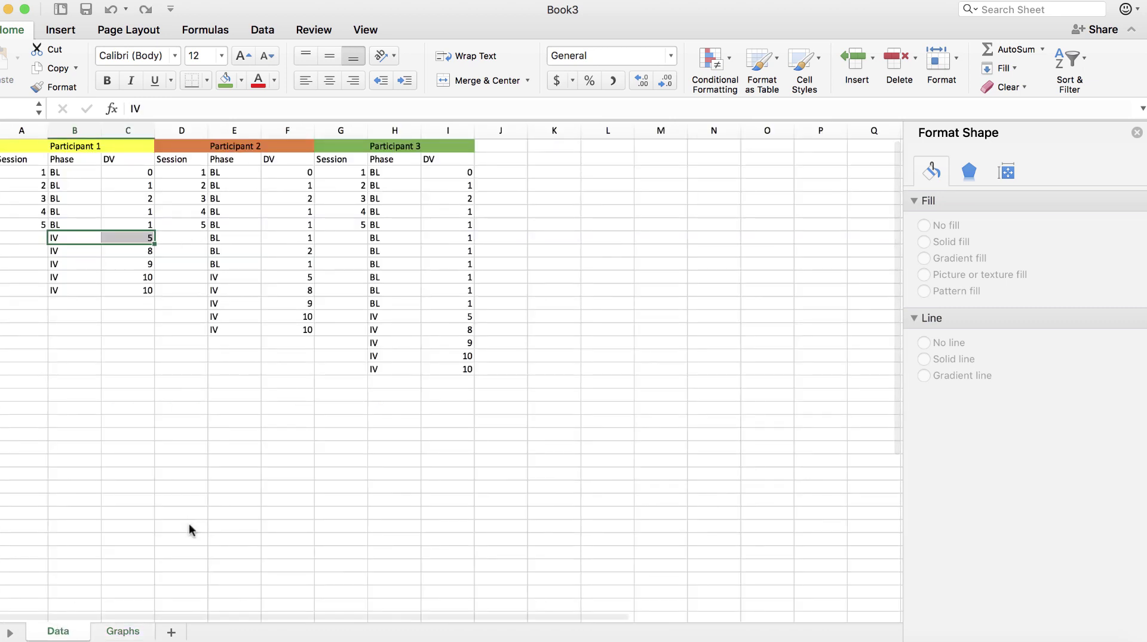
click(117, 630)
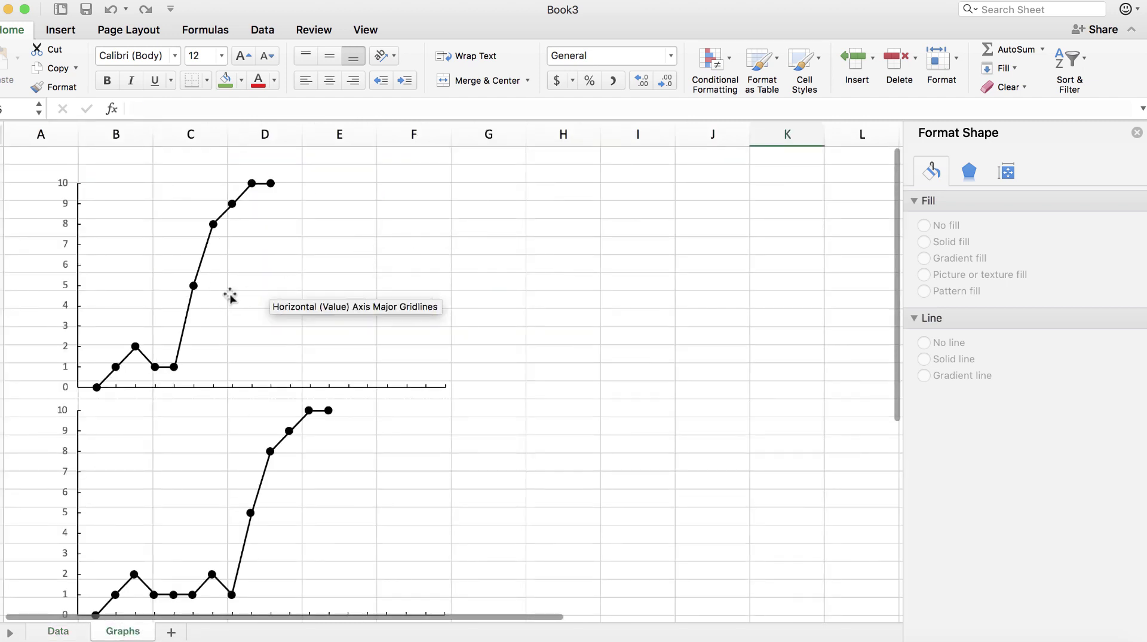
Step: Set only the sixth data point of the first chart's series to No line to break the line between phases, and deselect the chart
click(194, 286)
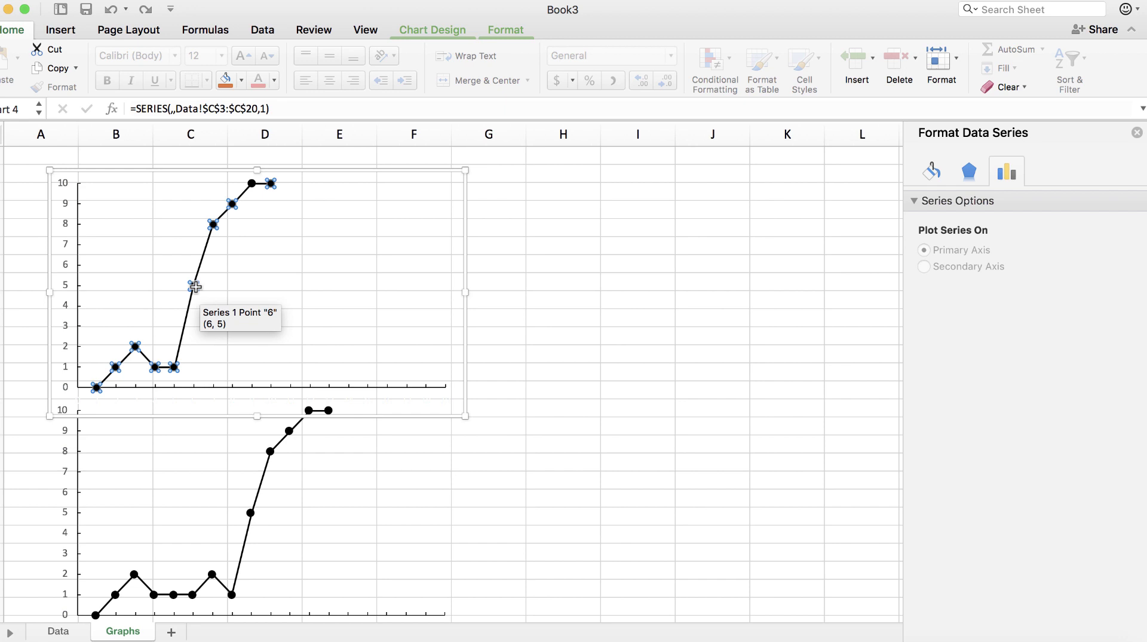
click(194, 286)
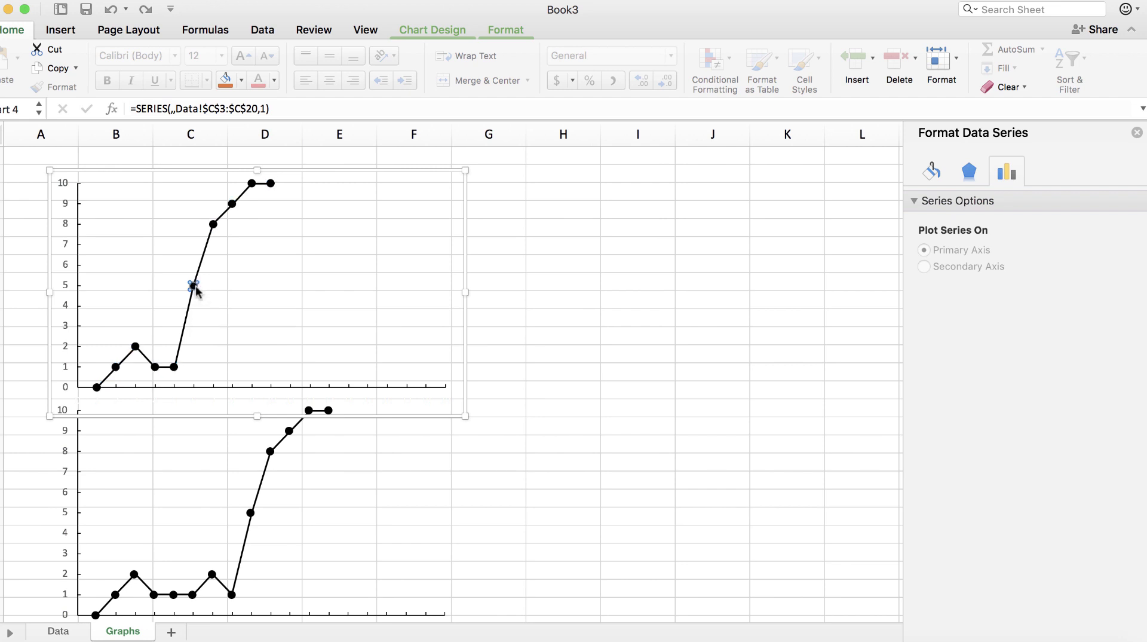
mouse_move(193, 288)
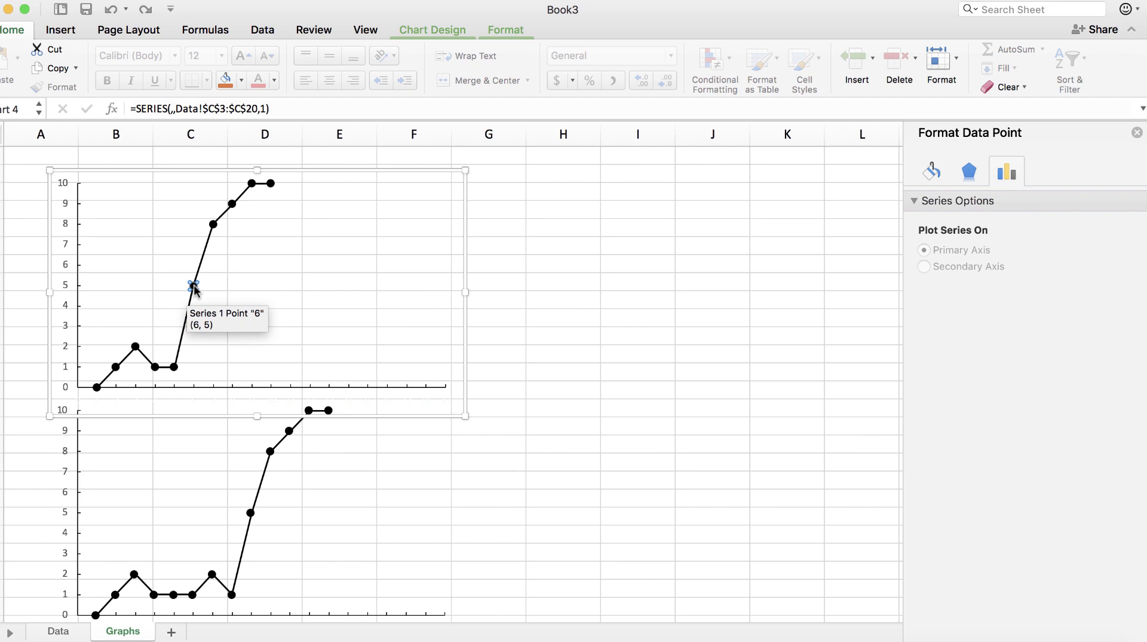
click(230, 206)
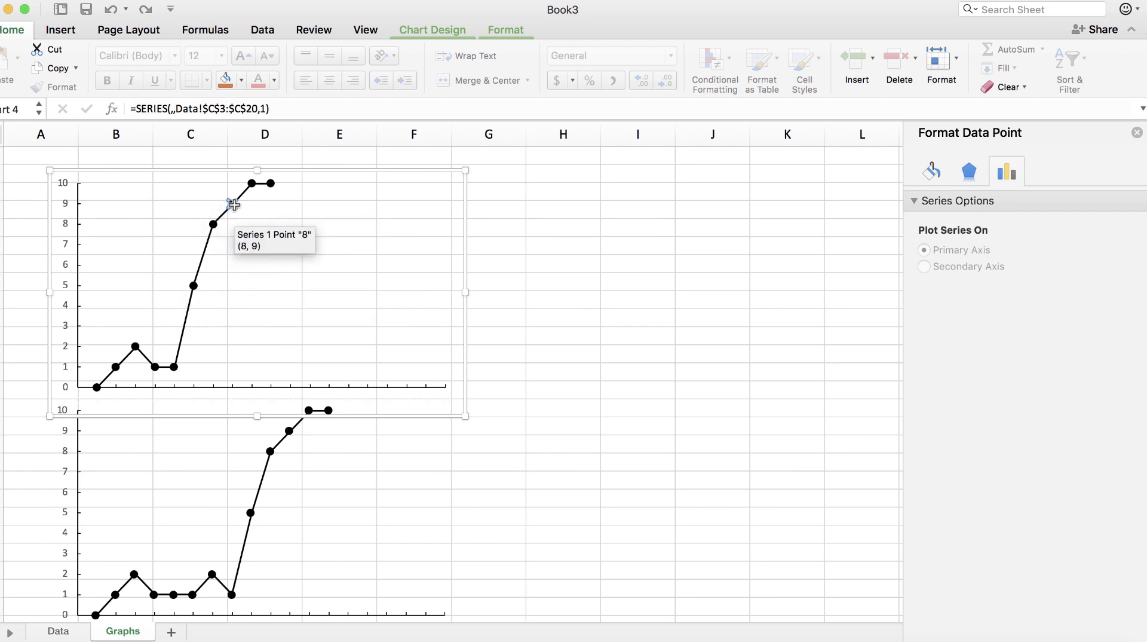
mouse_move(191, 288)
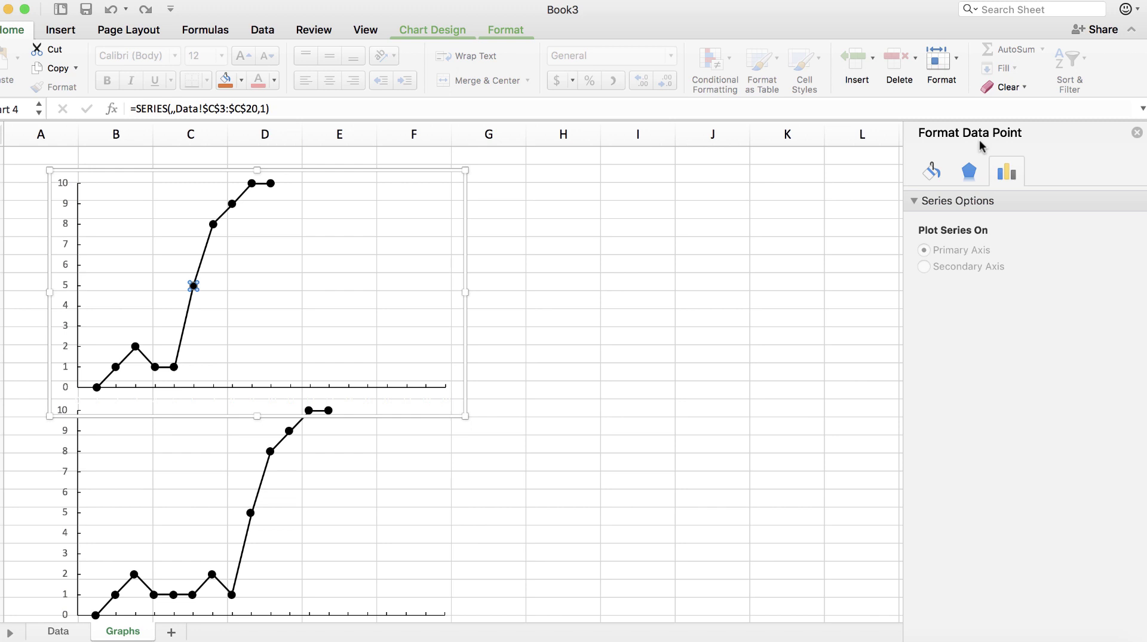
click(934, 173)
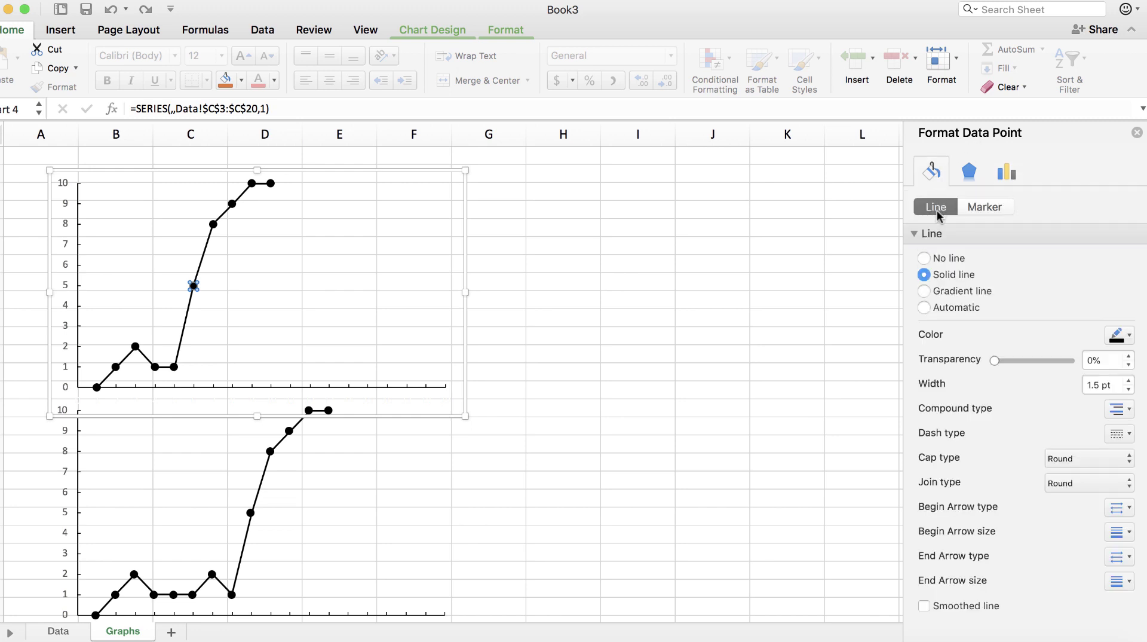
click(925, 258)
click(826, 289)
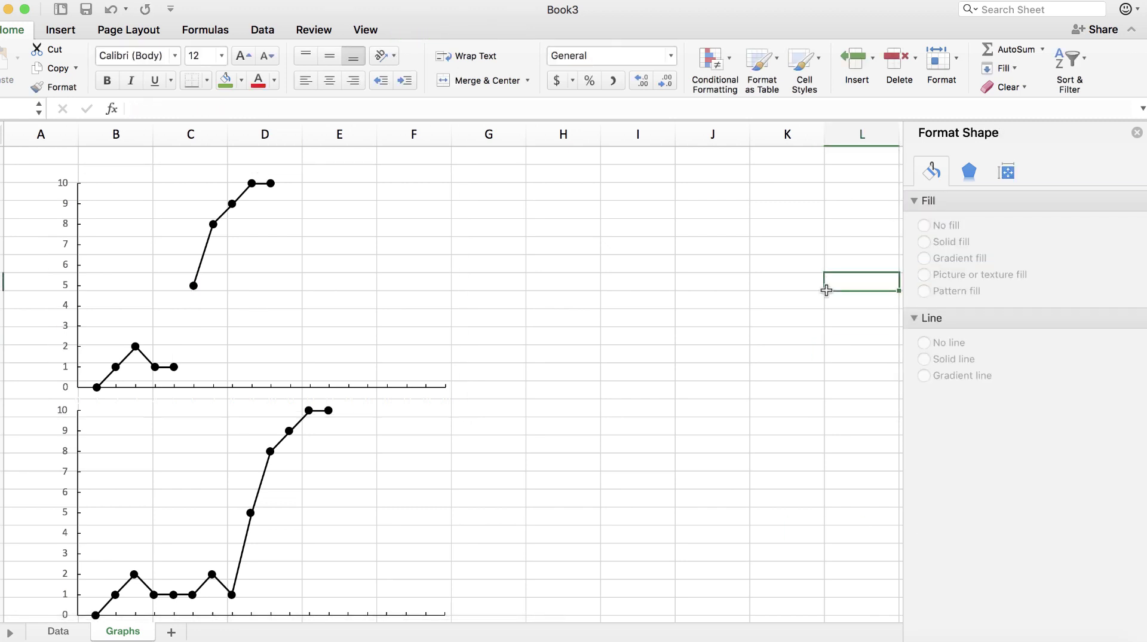
scroll(379, 485, down, 5)
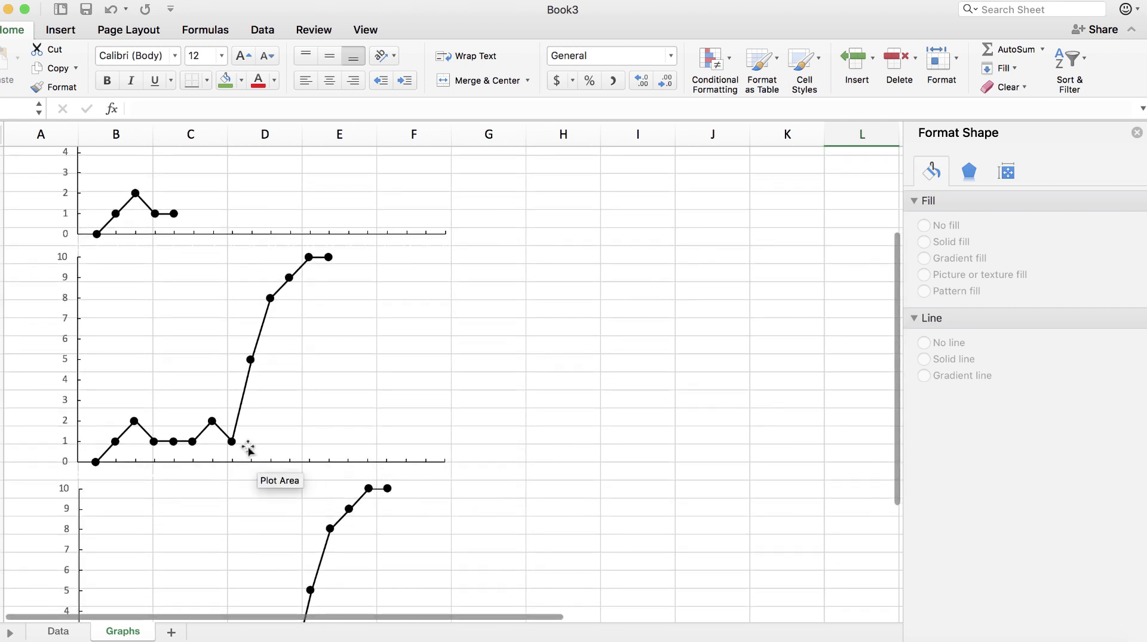
click(251, 360)
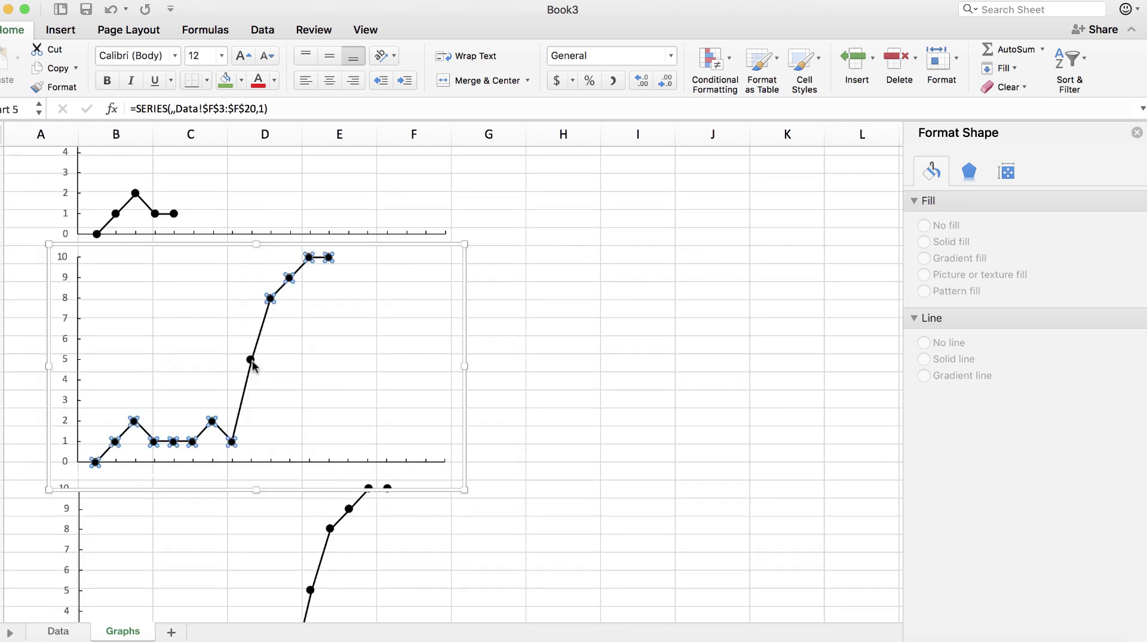
click(251, 361)
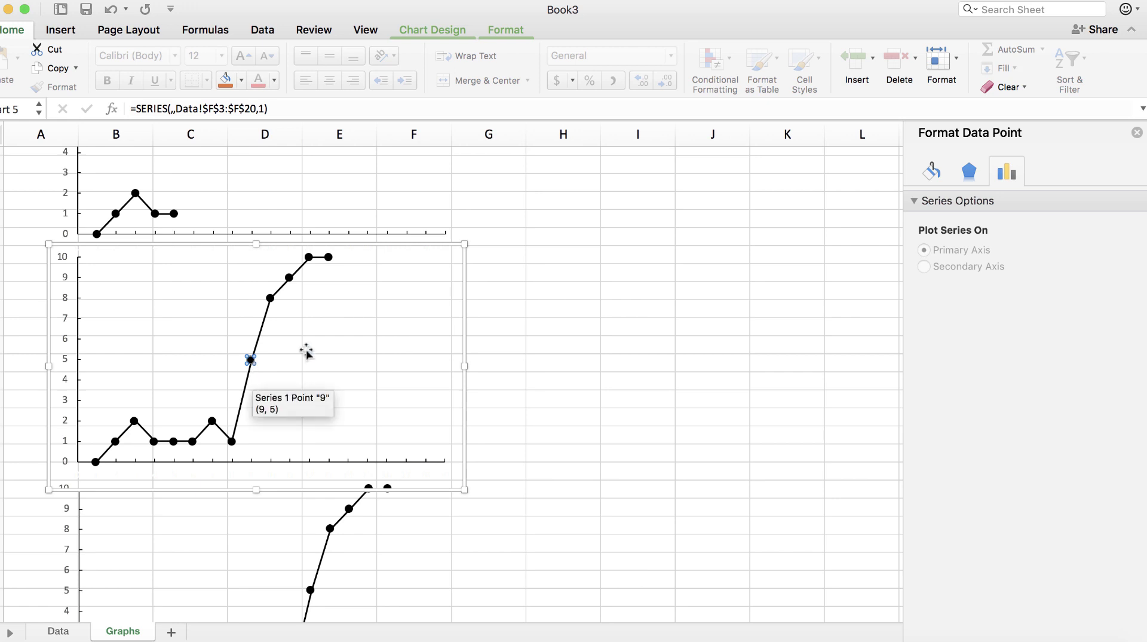
click(472, 308)
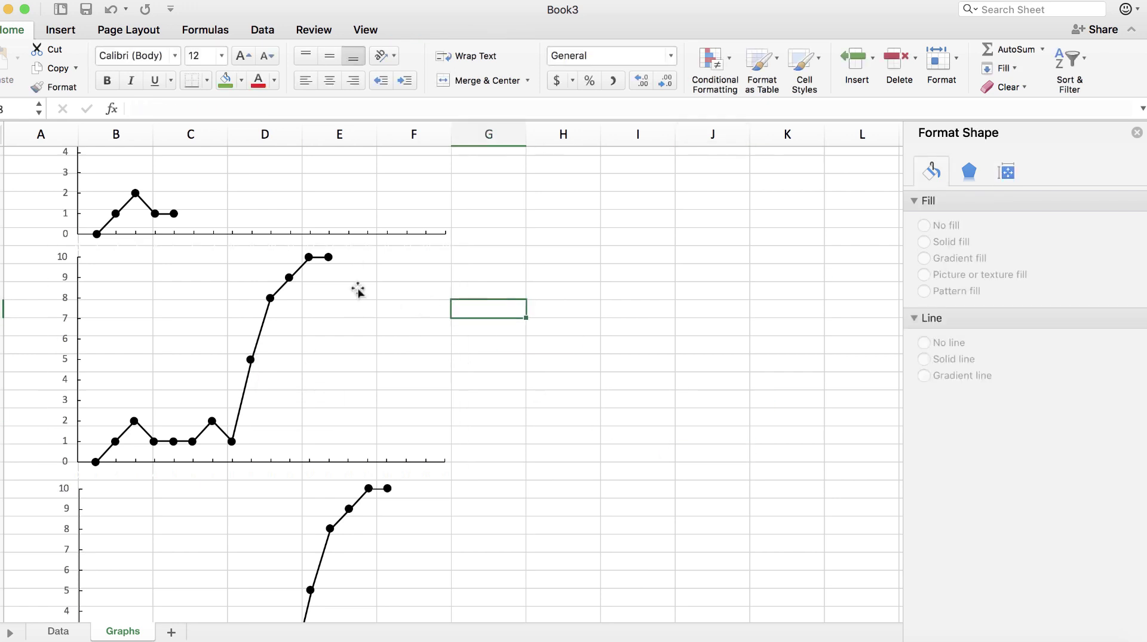
Step: Try the No line option on the second chart's entire data series, restore the solid line, and deselect the chart
click(271, 298)
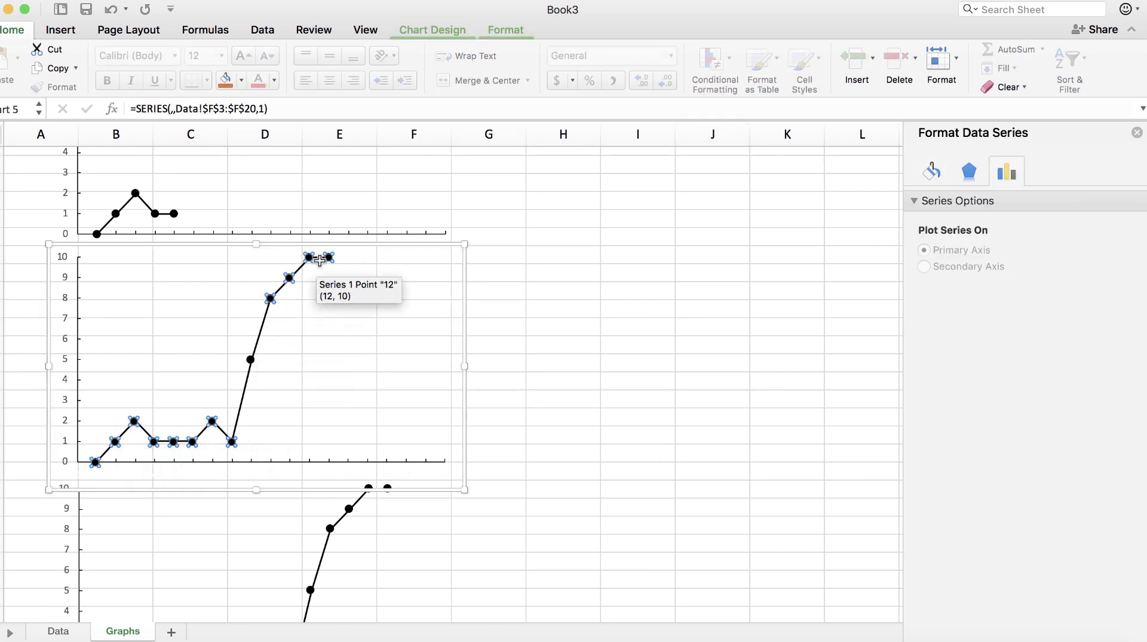
click(932, 172)
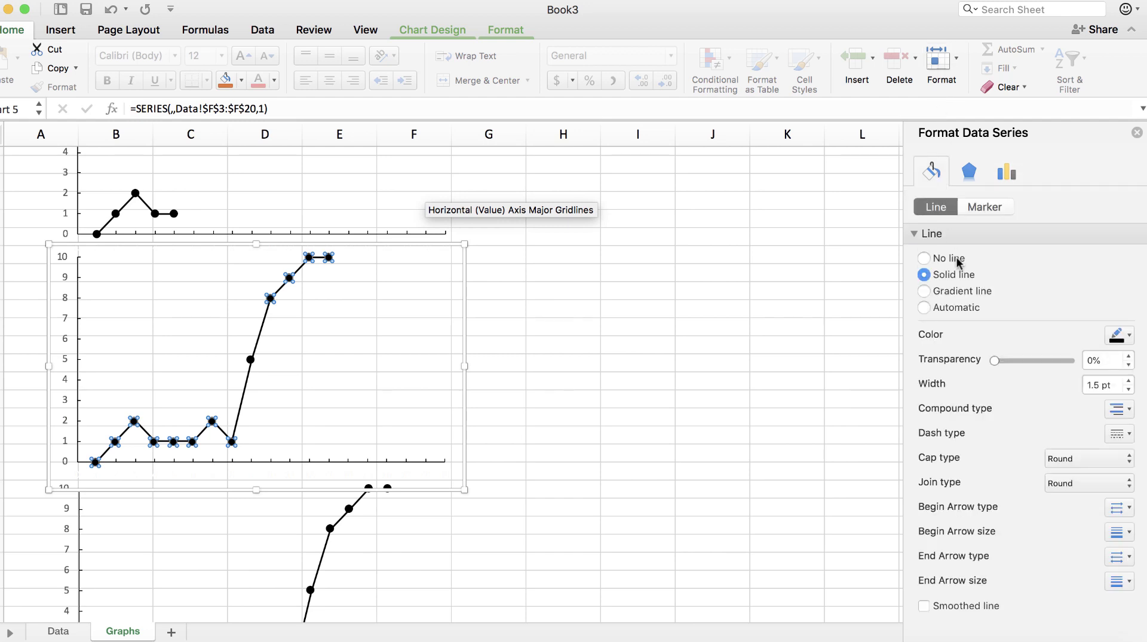
click(950, 258)
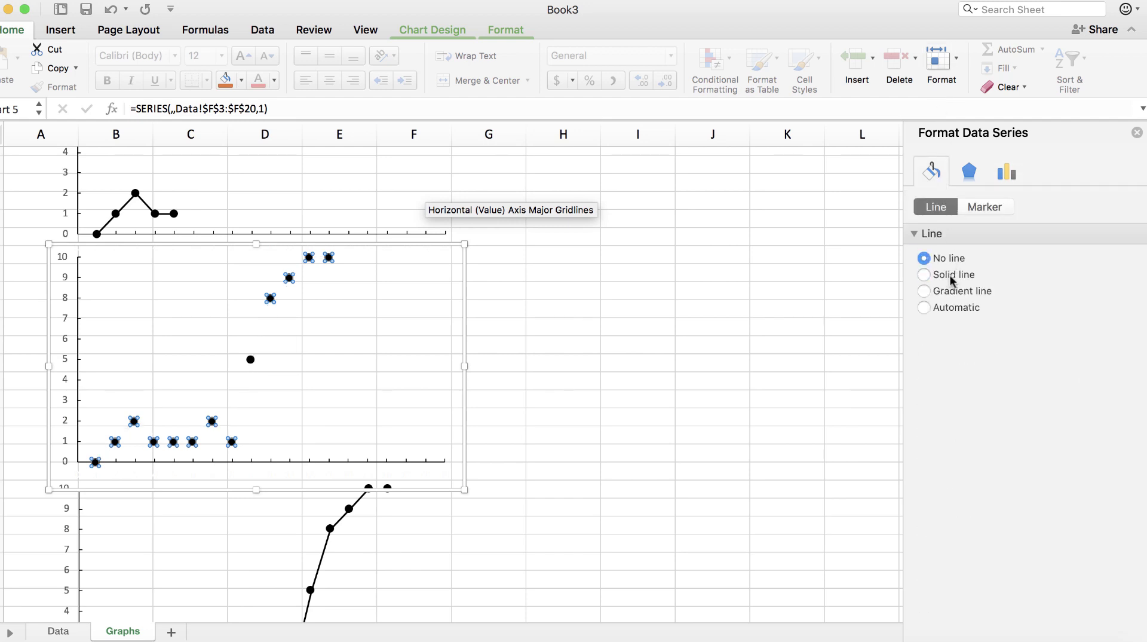
click(952, 275)
click(723, 358)
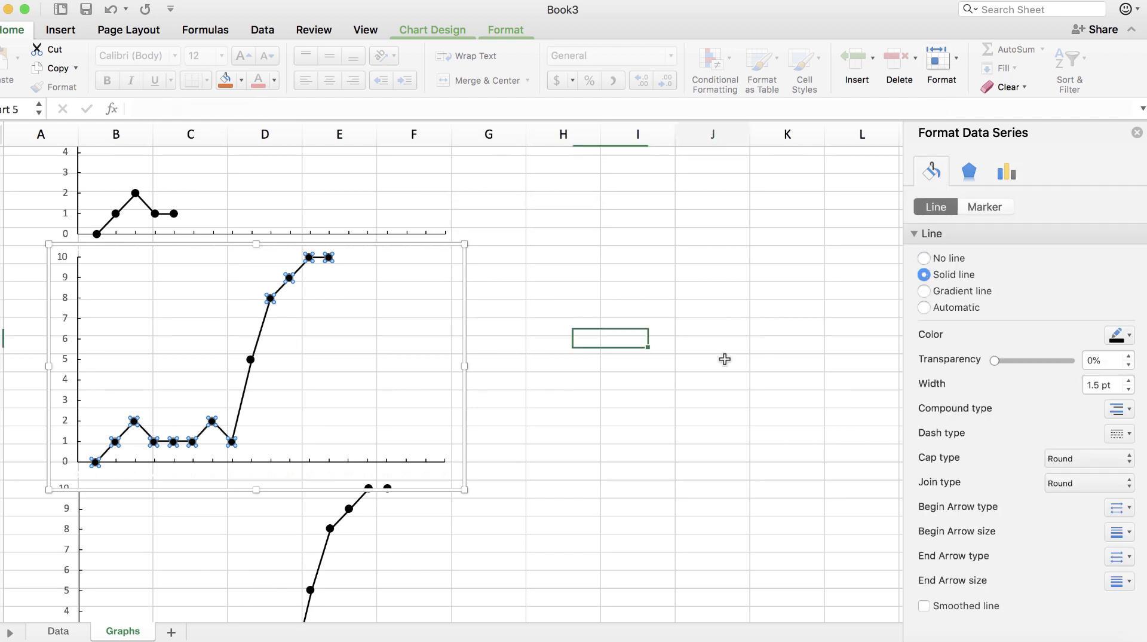
Step: Set only the ninth data point of the second chart's series to No line to break the line between phases
click(251, 360)
click(251, 360)
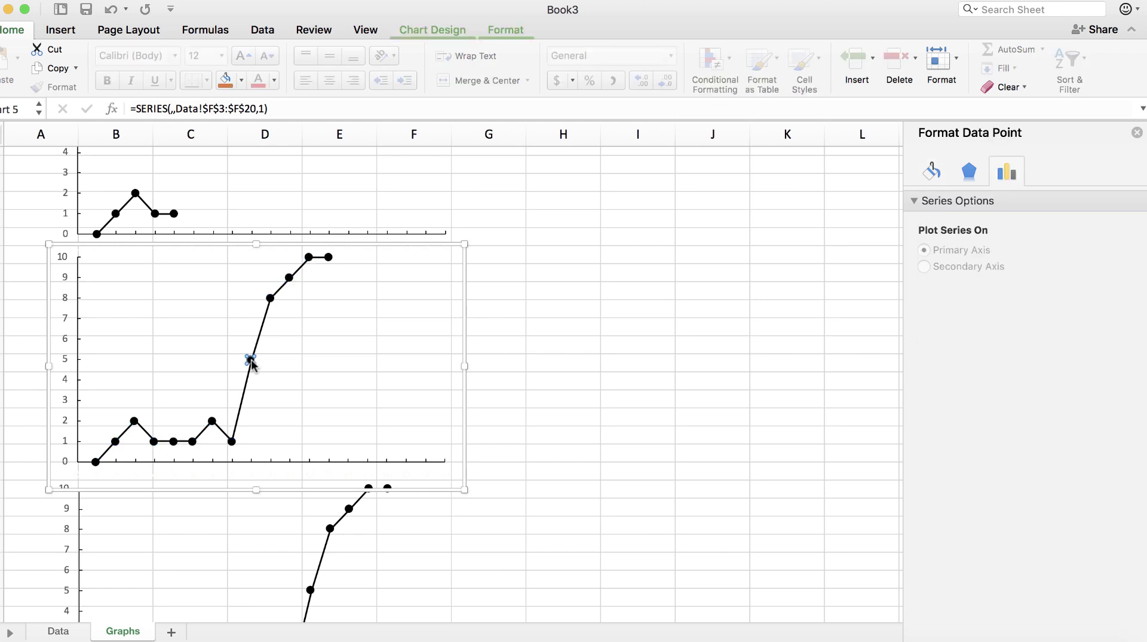
click(933, 172)
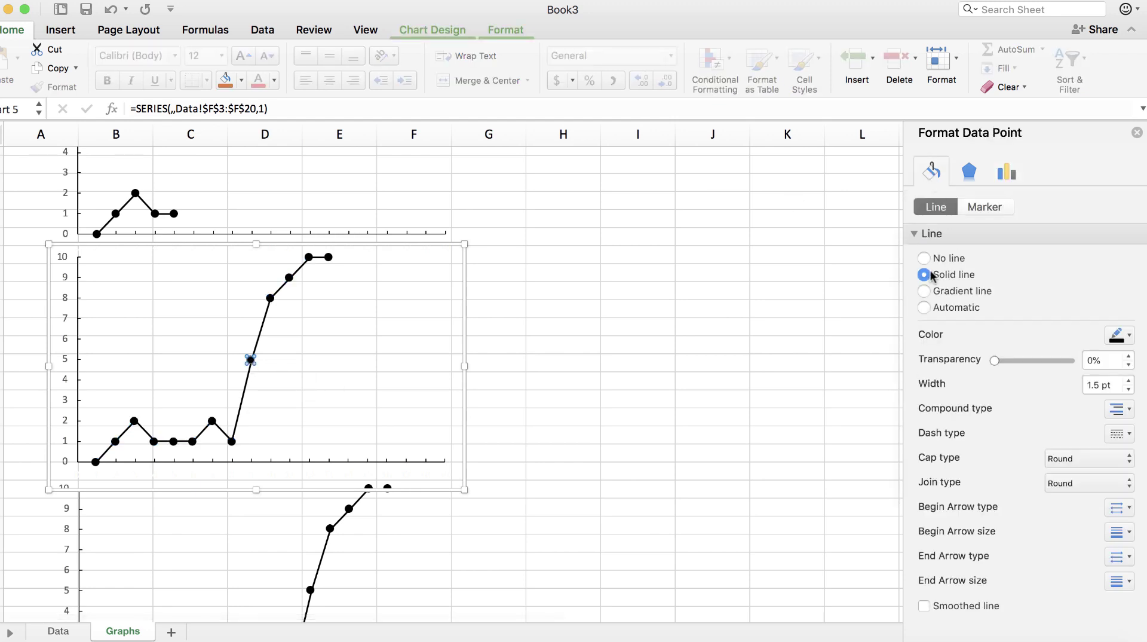
click(926, 258)
click(693, 360)
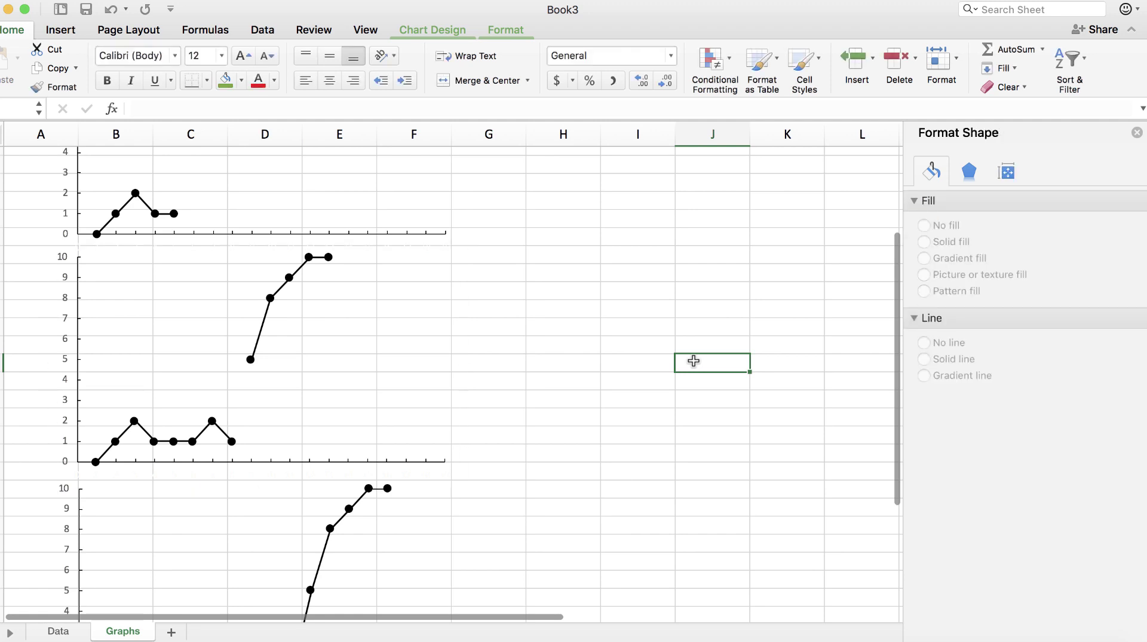
Step: Set only the twelfth data point of the third chart's series to No line, and deselect the chart
scroll(693, 360, down, 10)
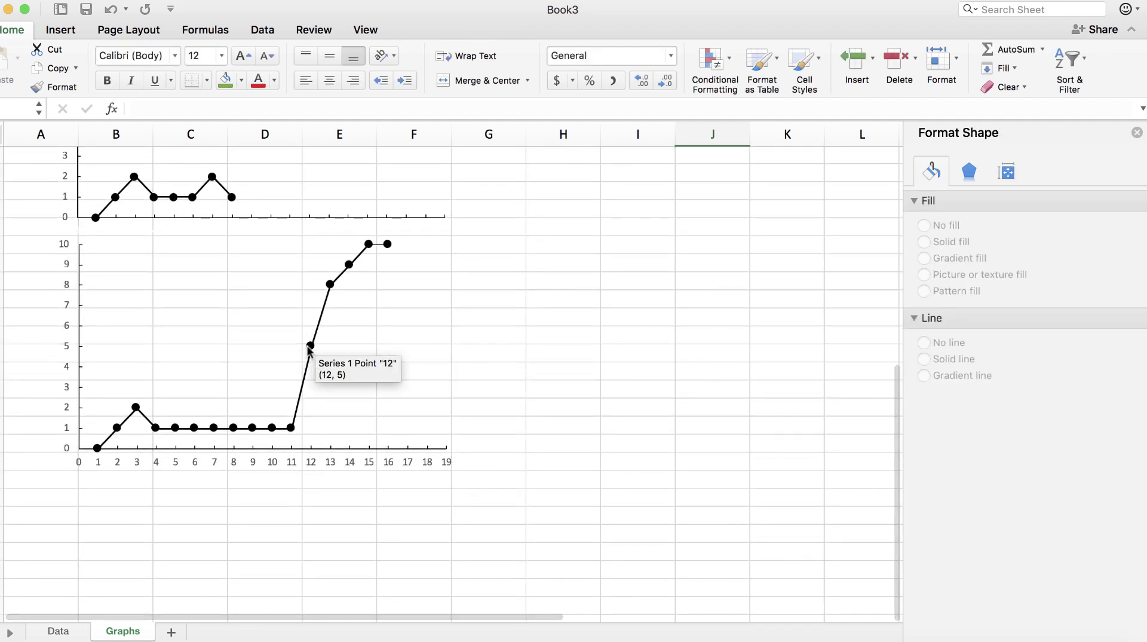
click(309, 347)
click(310, 347)
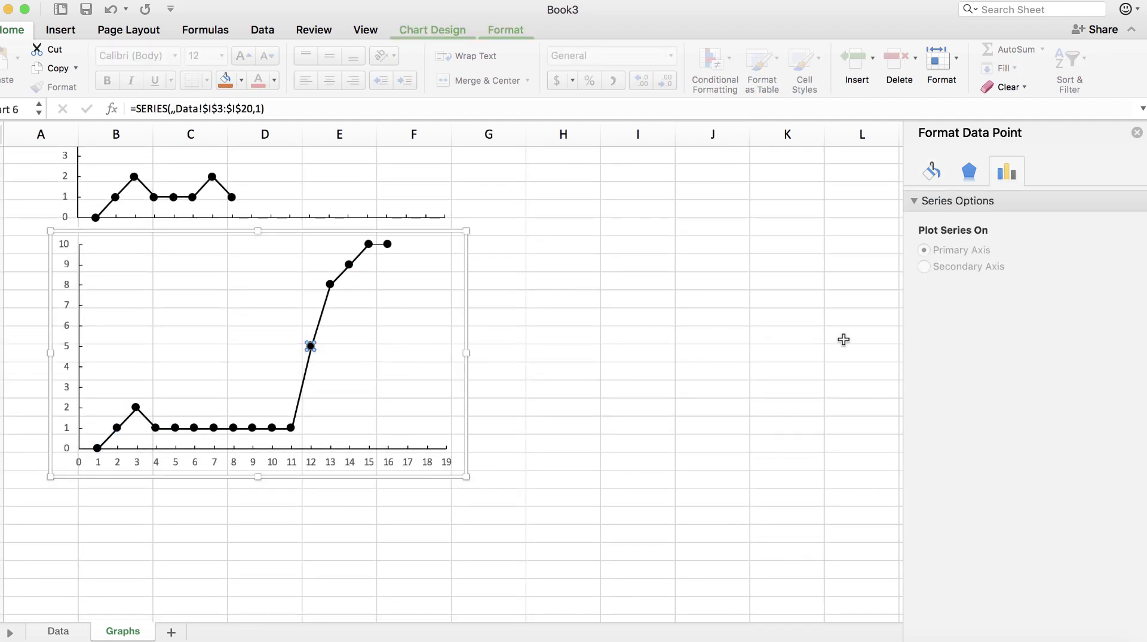
click(939, 178)
click(945, 261)
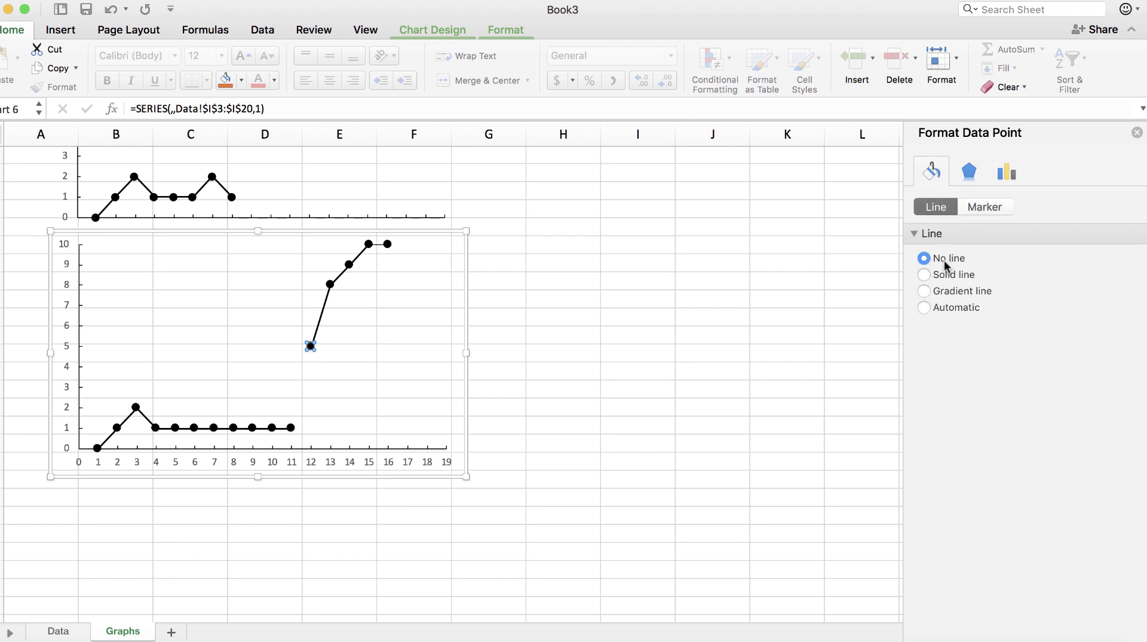
click(751, 312)
Step: Draw a vertical straight line about 2.49" tall on the first chart, between the fifth and sixth data points
scroll(720, 328, up, 7)
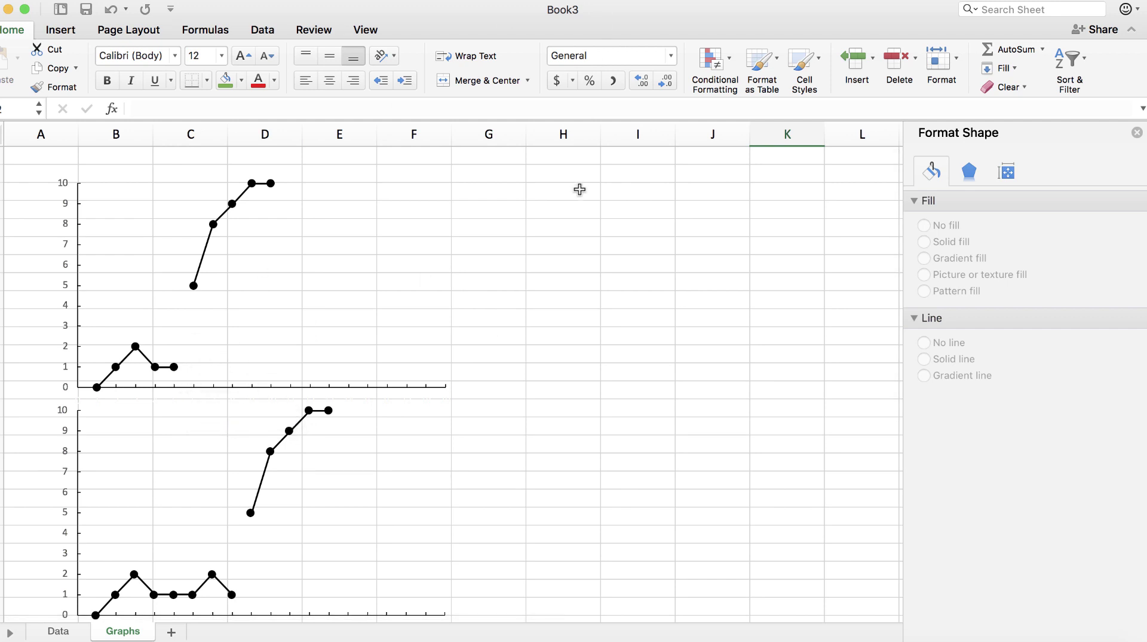
click(67, 33)
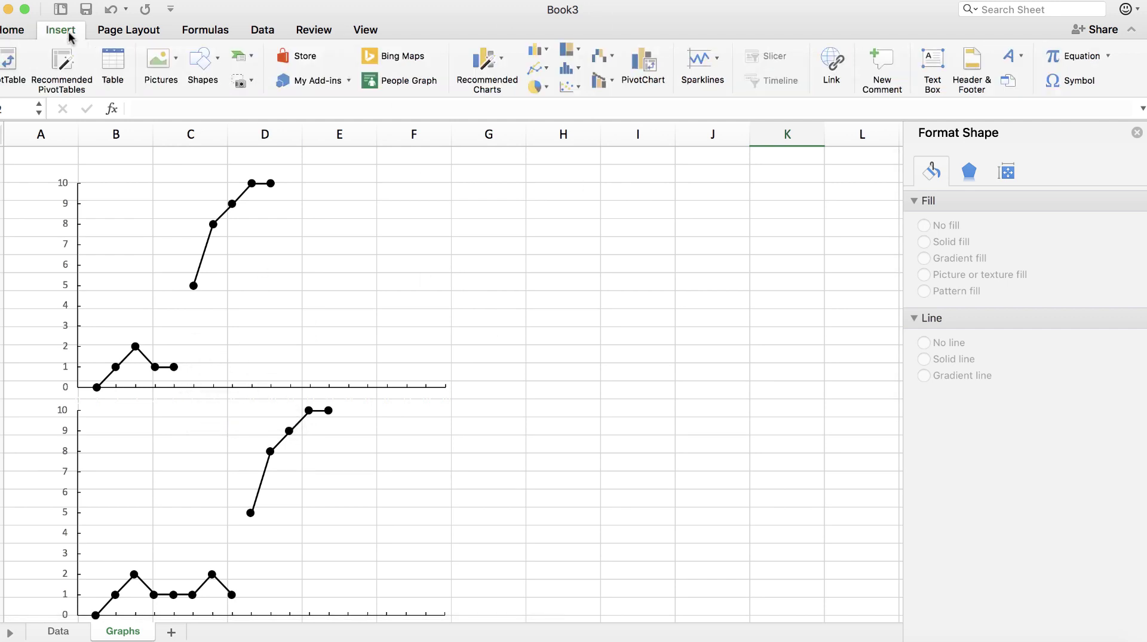
click(216, 59)
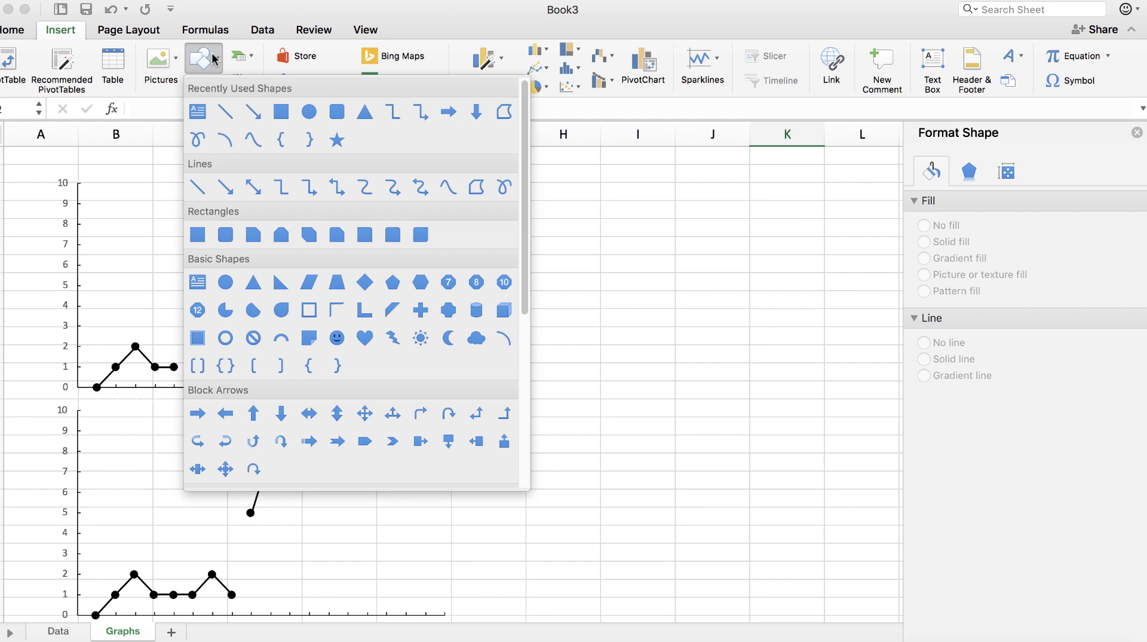
click(227, 109)
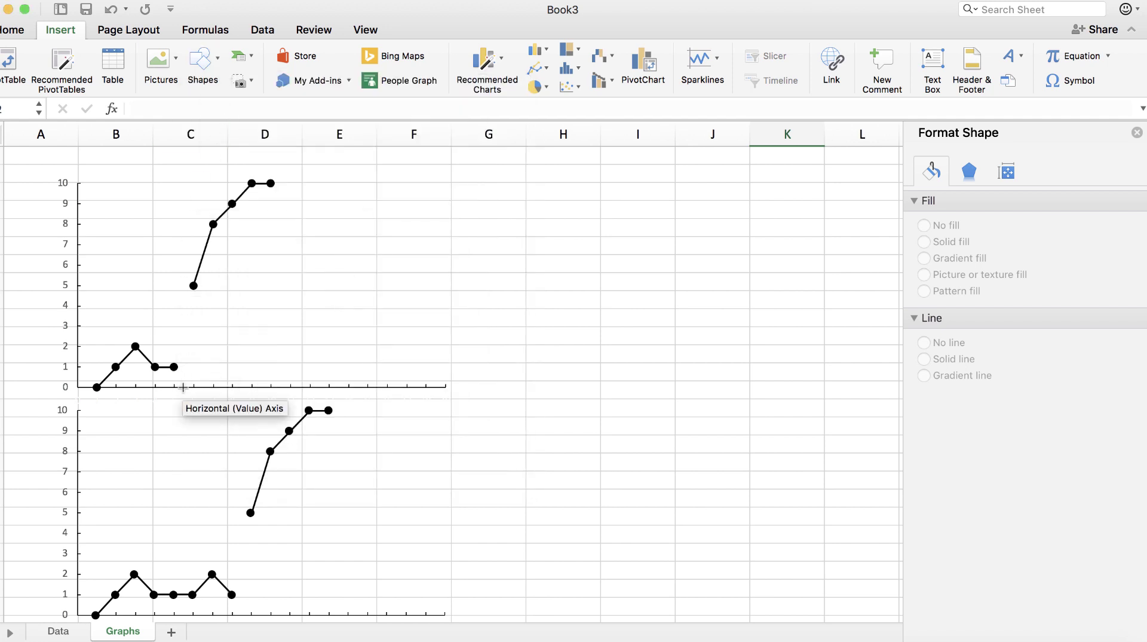
drag(183, 387, 185, 181)
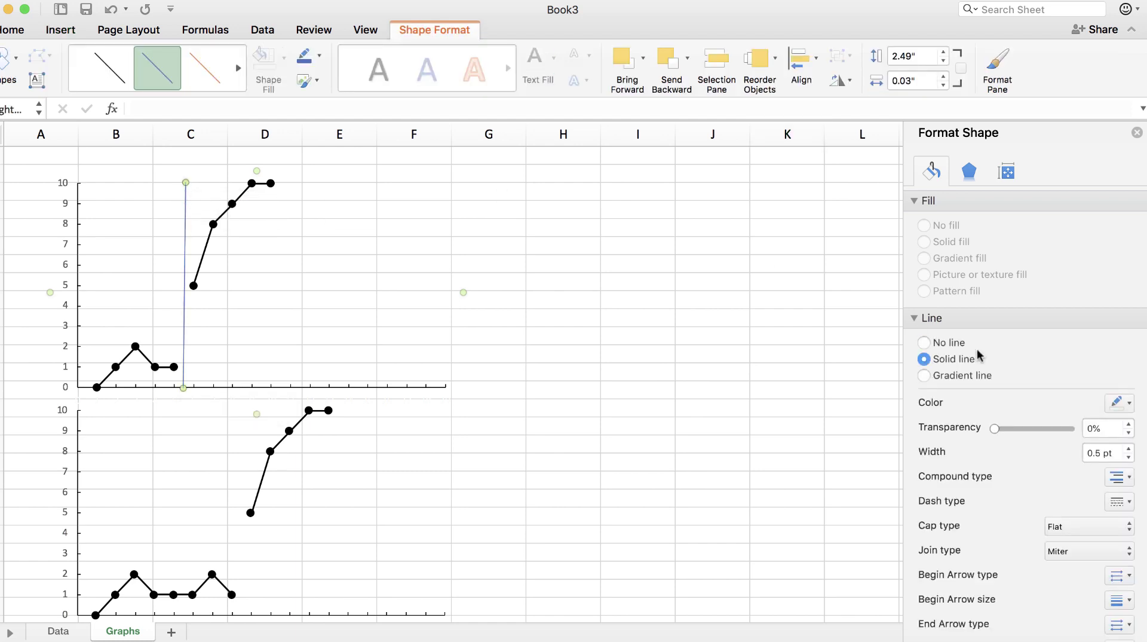
Step: Format the first chart's vertical phase line as black with a 1 pt width, and deselect it
click(1121, 403)
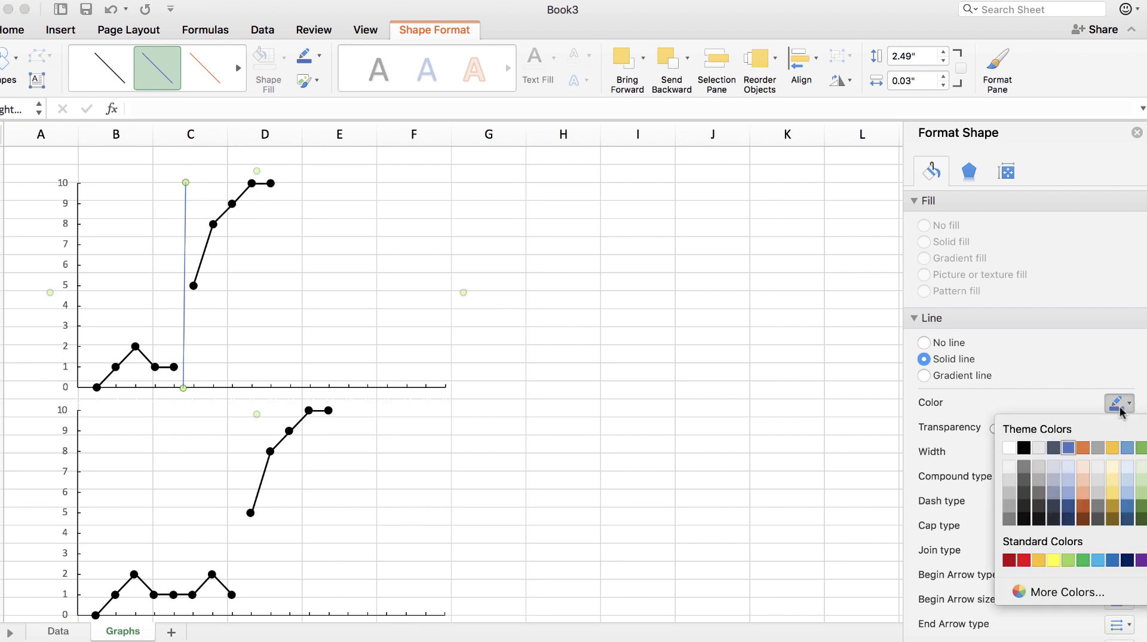
click(1024, 449)
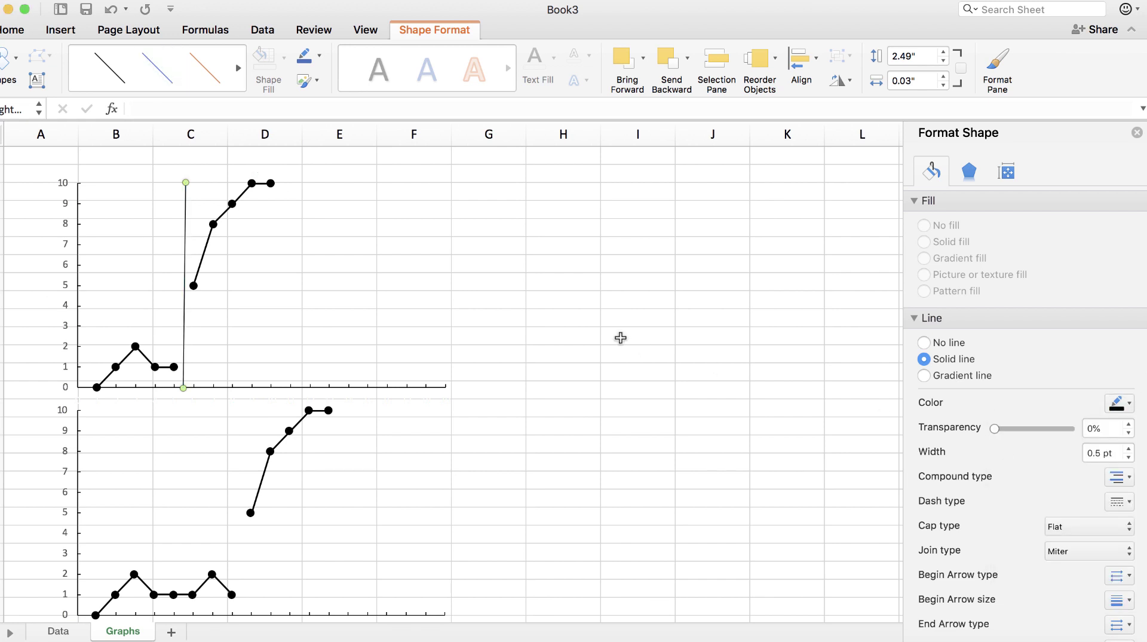
click(1129, 449)
click(839, 466)
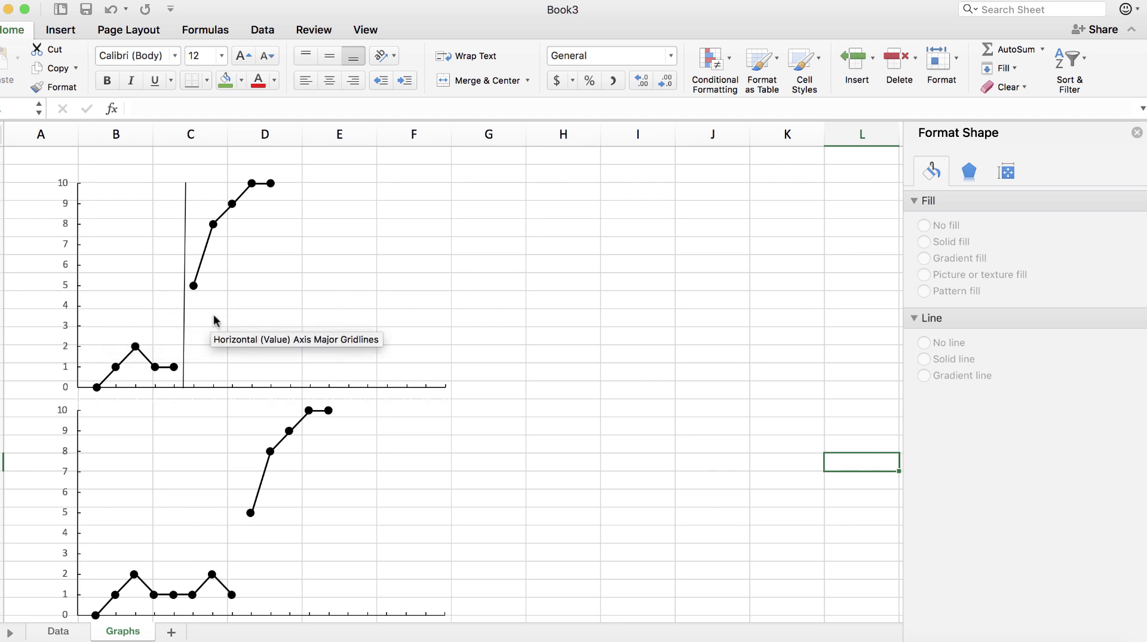
Step: Copy the first chart's phase line and place the duplicate on the second chart between the eighth and ninth data points
click(181, 333)
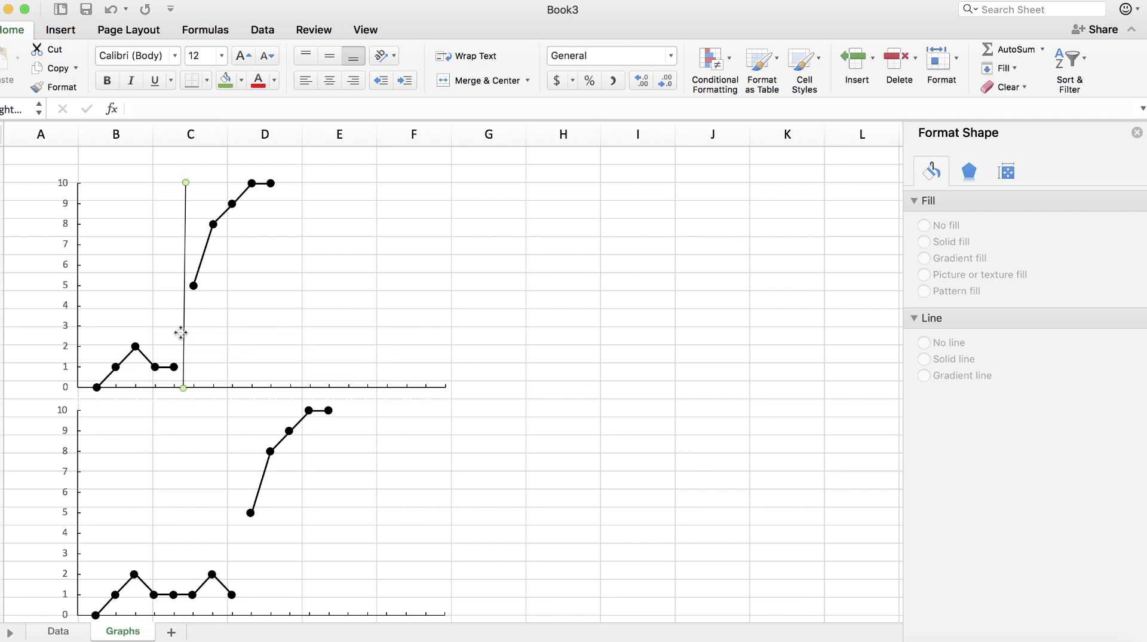
key(super+c)
click(710, 402)
key(super+v)
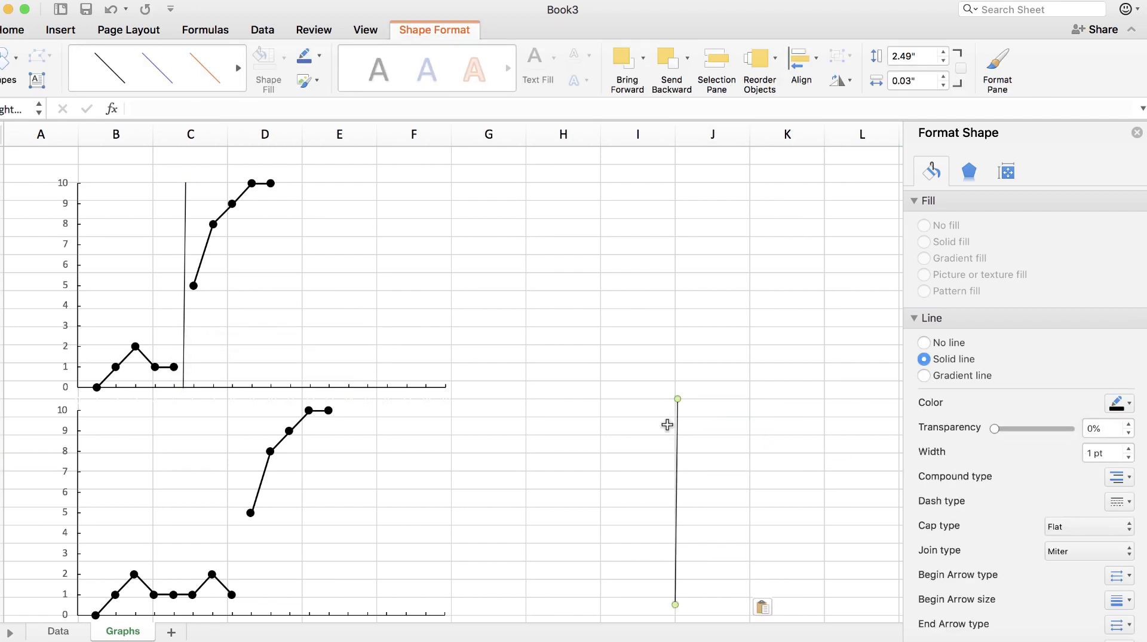
drag(679, 435, 243, 448)
click(593, 534)
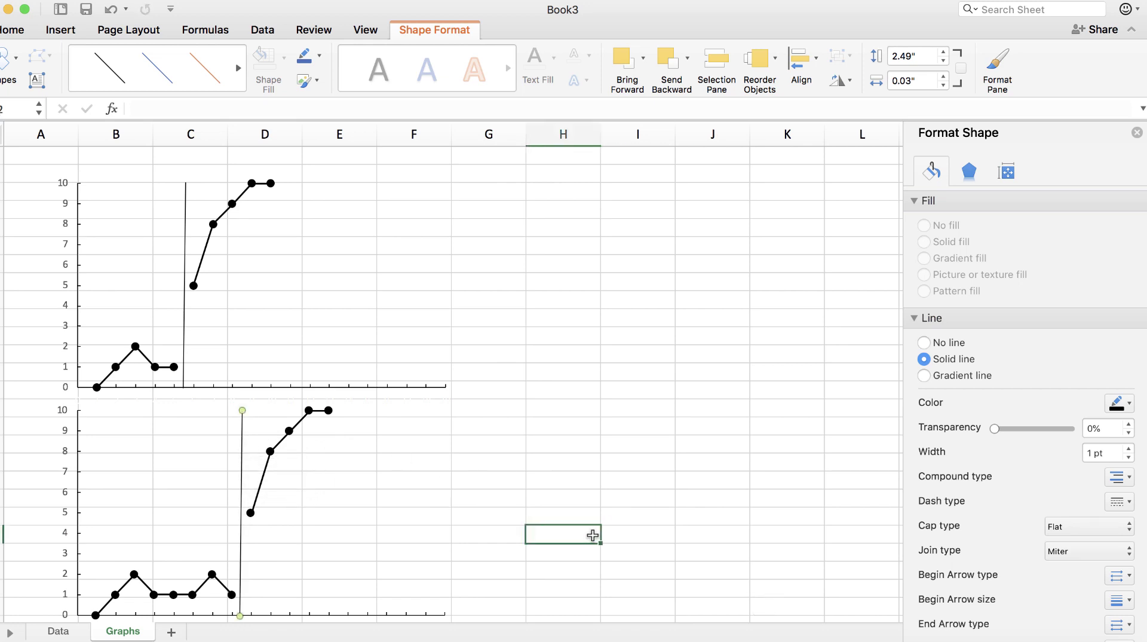
Step: Draw a vertical straight line about 2.6" tall on the third chart between sessions 11 and 12, reaching the horizontal axis
scroll(593, 536, down, 5)
scroll(593, 536, down, 2)
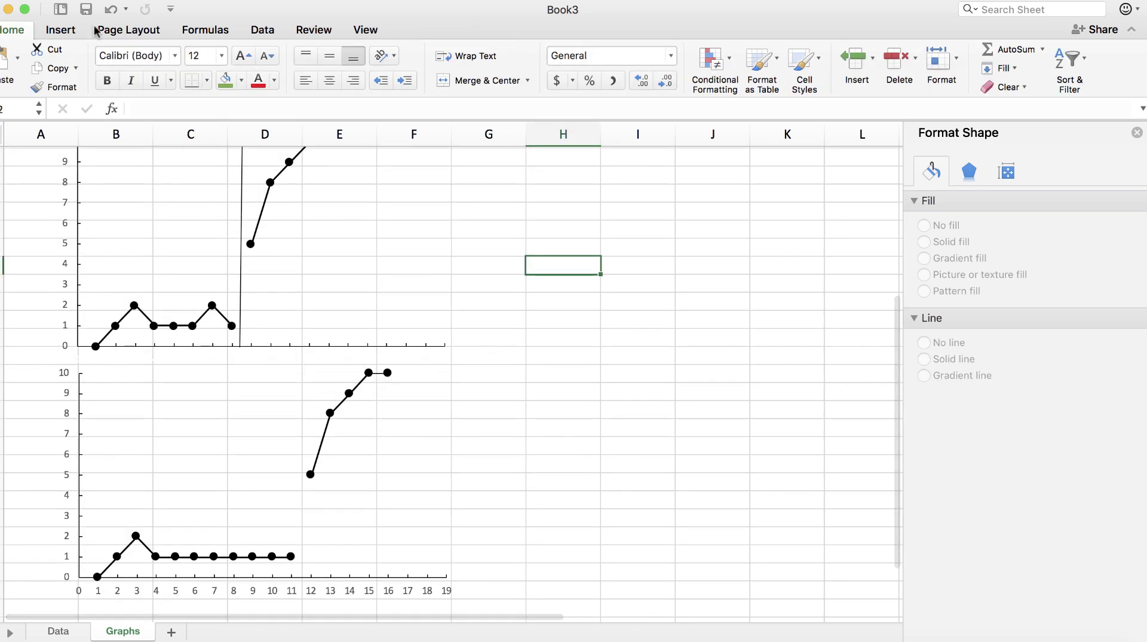
click(54, 31)
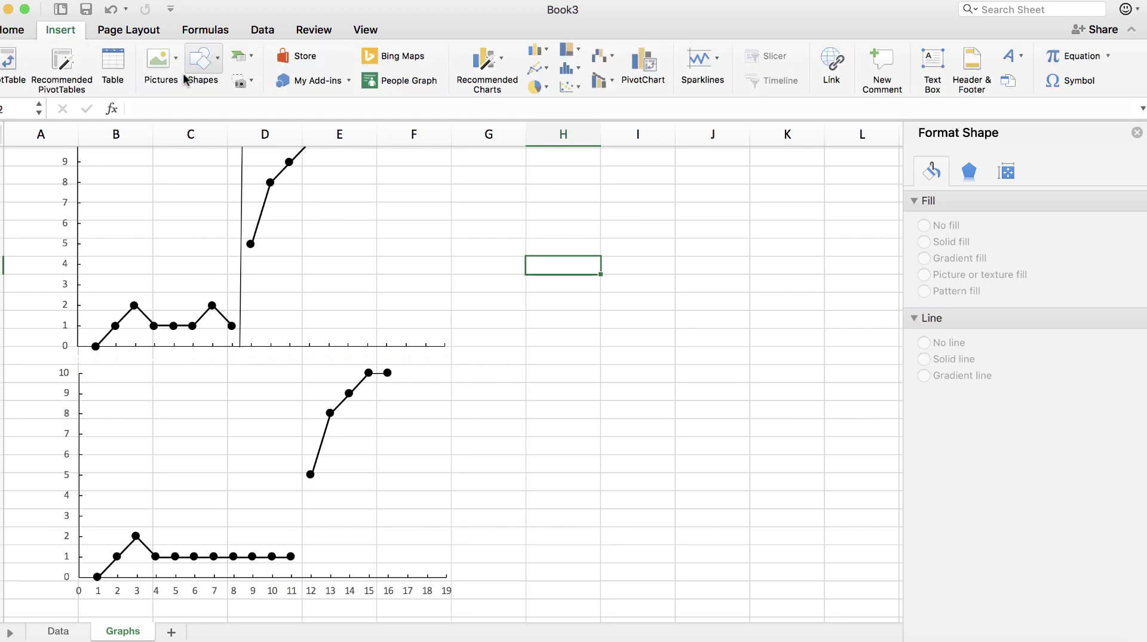
click(203, 66)
click(227, 111)
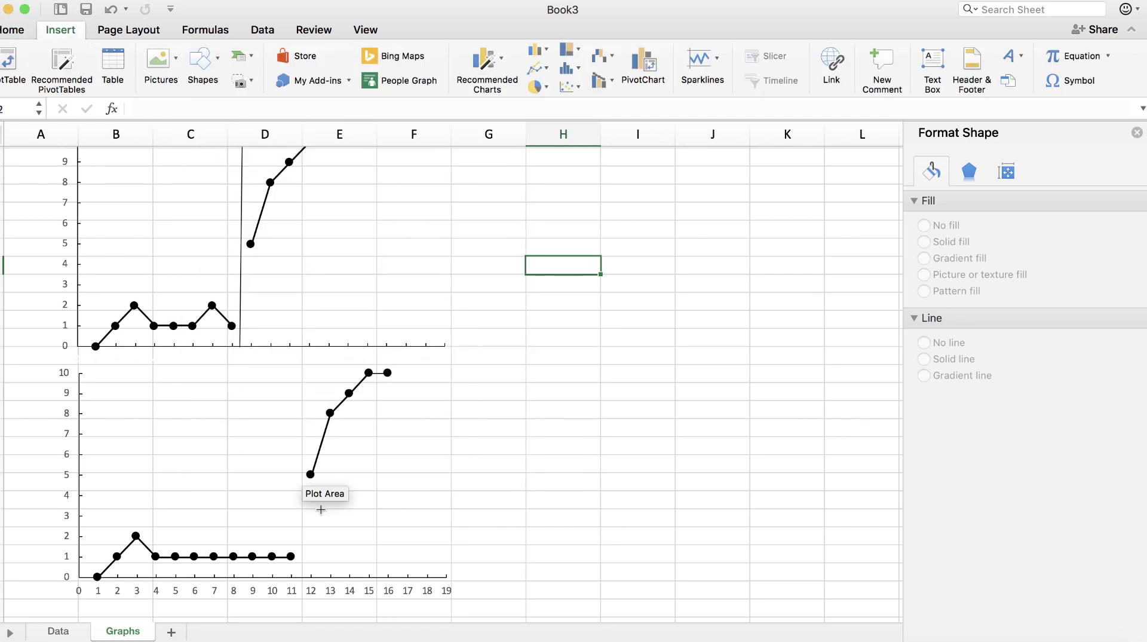
drag(301, 575, 300, 364)
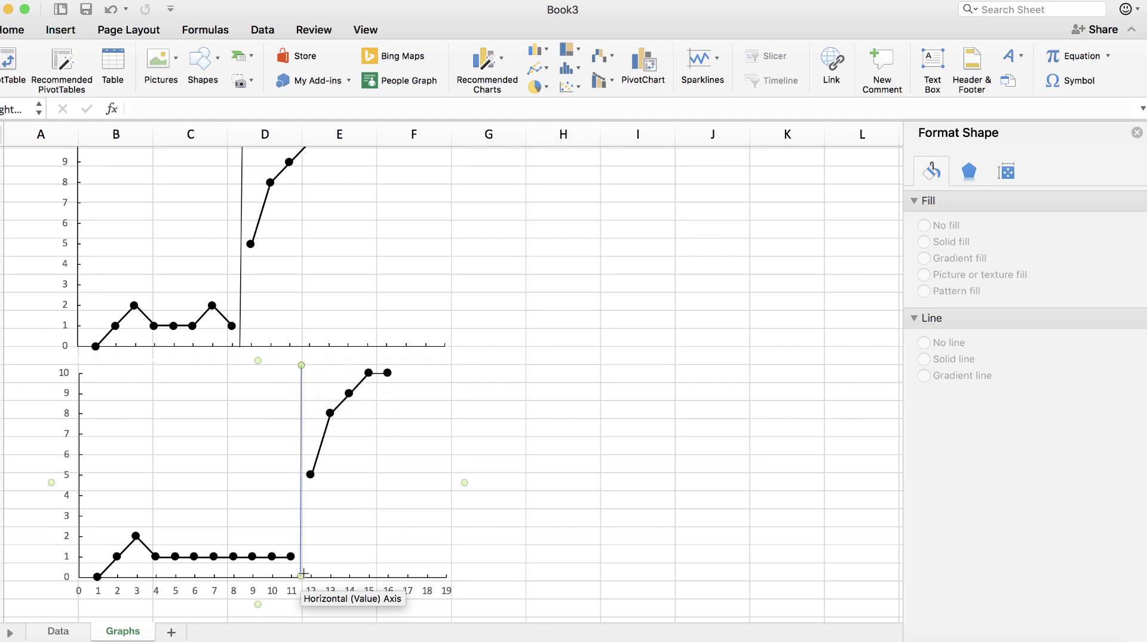
drag(300, 576, 300, 579)
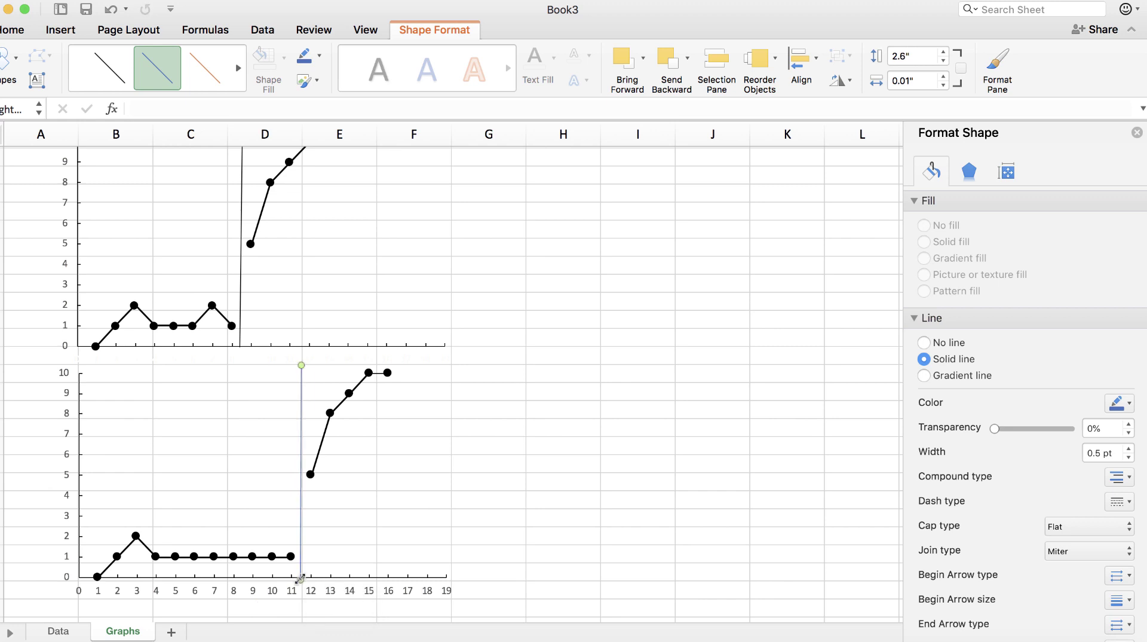
Step: Format the third chart's vertical phase line as black with a 1 pt width, and deselect it
click(1123, 406)
click(1022, 450)
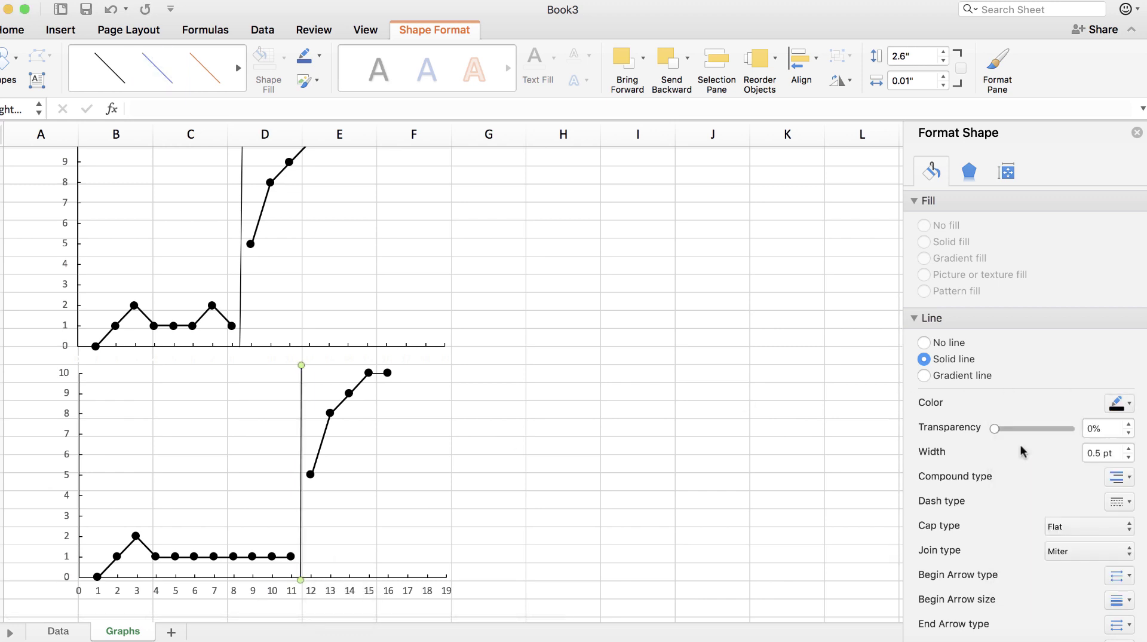
click(1128, 449)
click(1127, 449)
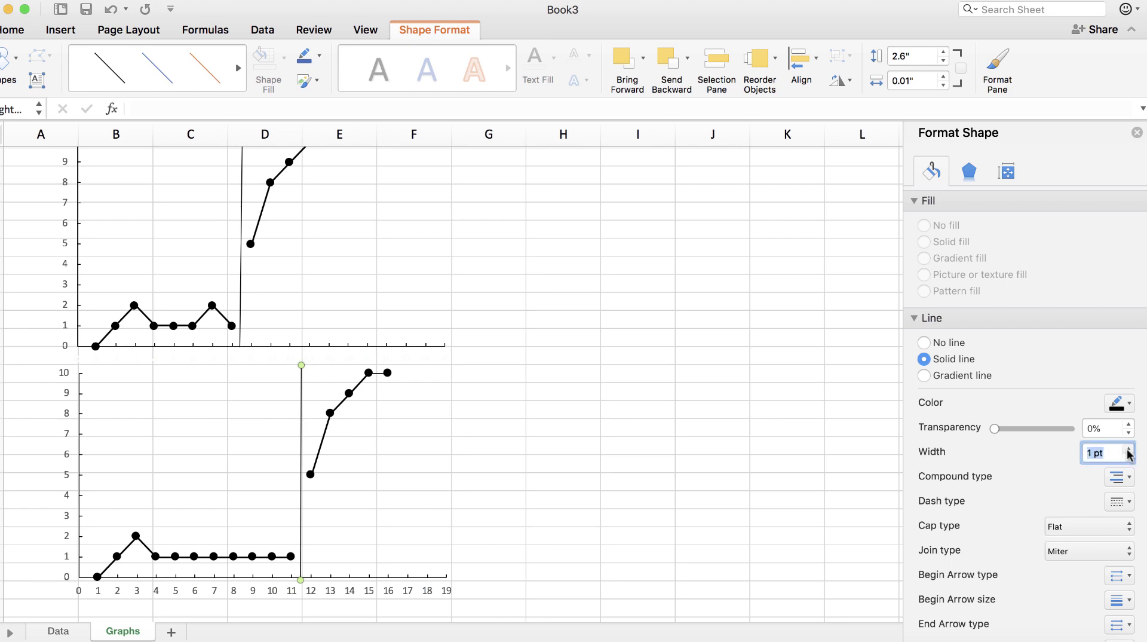
click(707, 466)
Step: Draw a connecting line about 0.74" long from the first chart's phase line bottom to the second chart's phase line top
scroll(708, 467, up, 5)
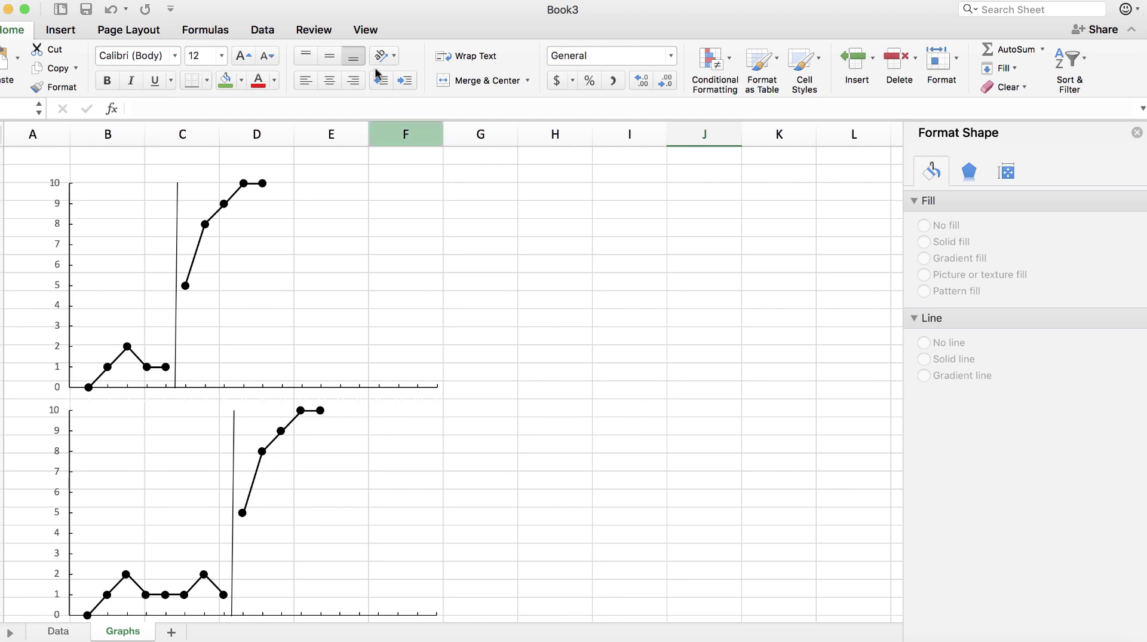
click(60, 29)
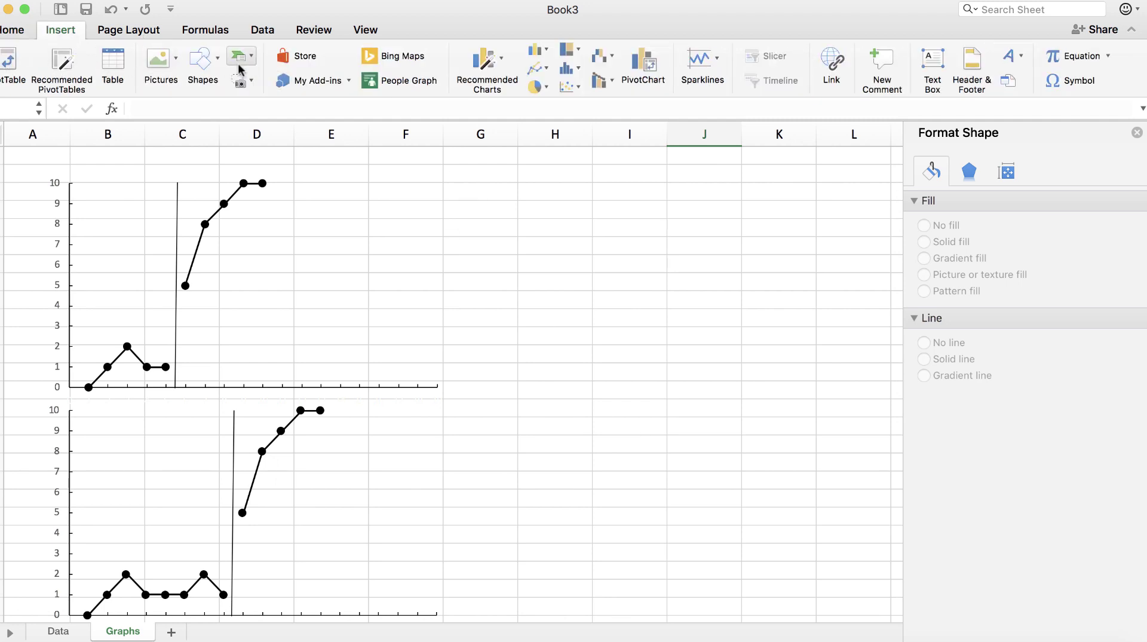
click(202, 60)
click(223, 111)
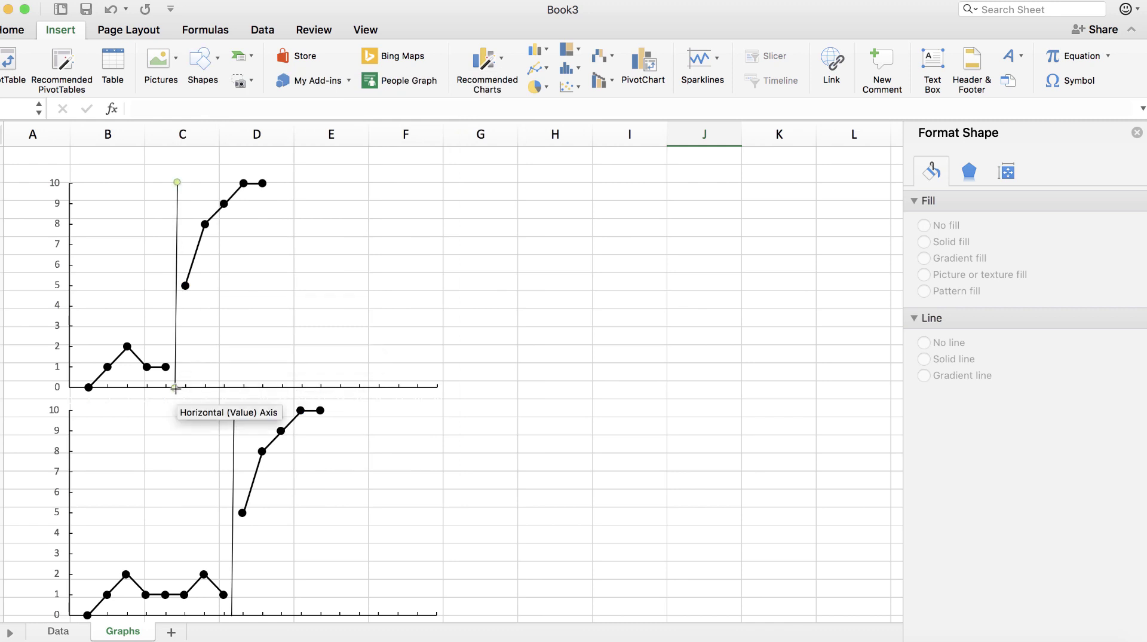
drag(175, 388, 232, 410)
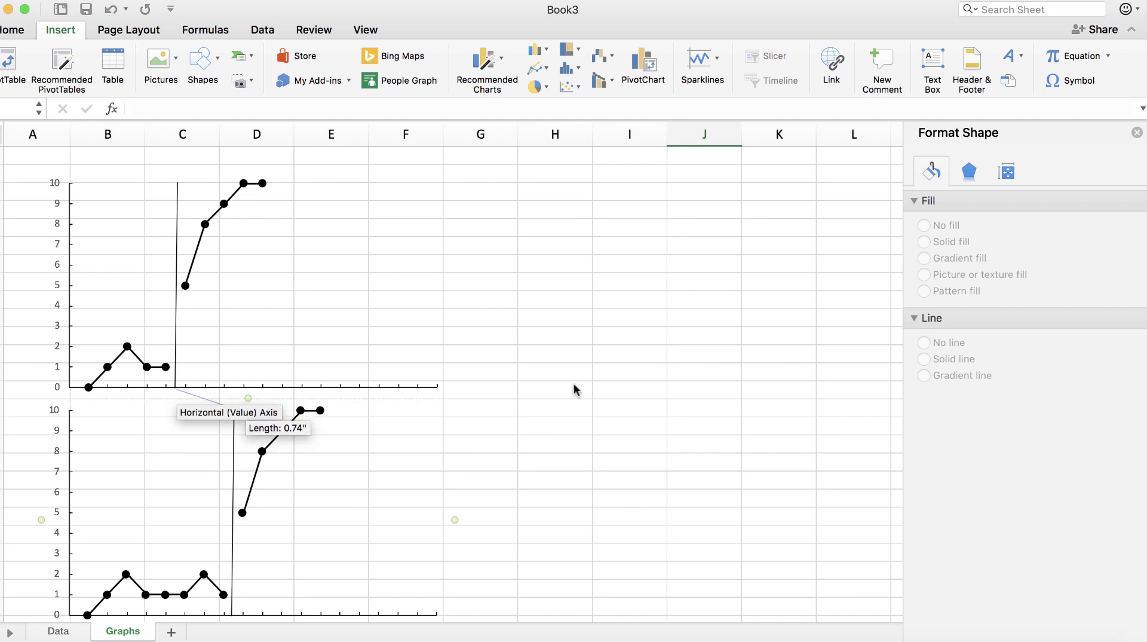
click(595, 376)
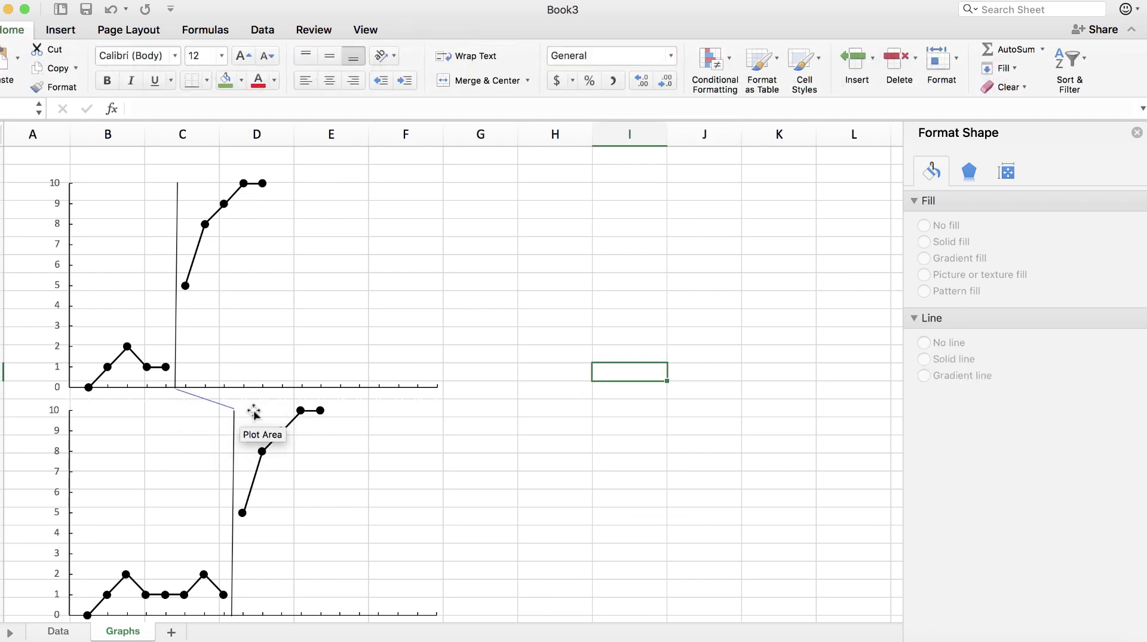
Step: Format the connecting line between the first and second charts as black with a 1 pt width, and deselect it
click(221, 405)
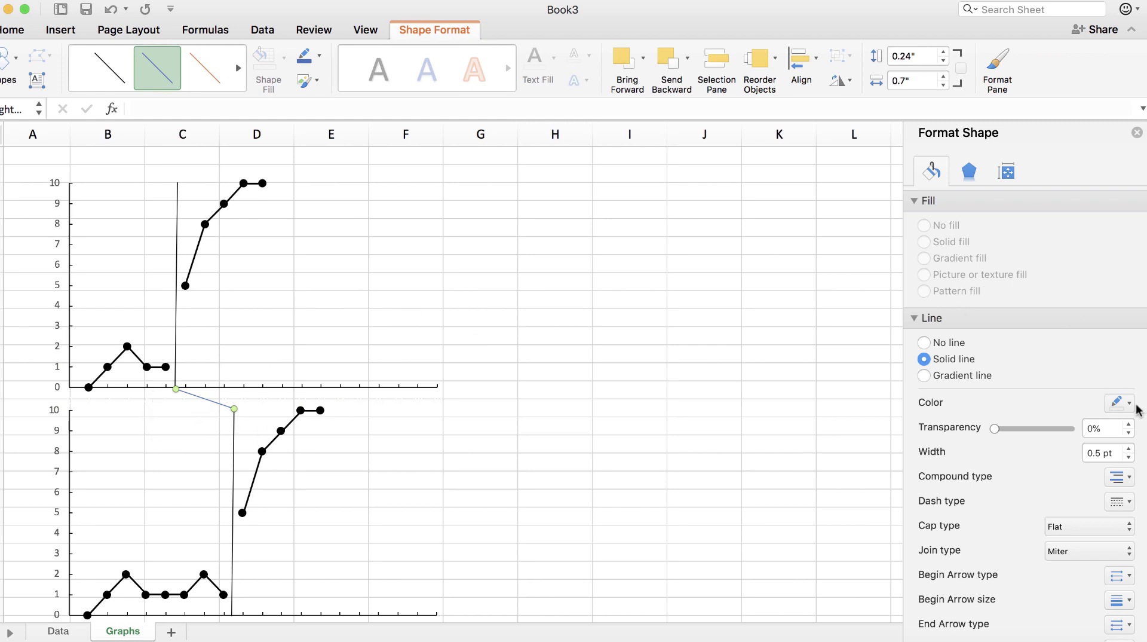
scroll(960, 448, down, 2)
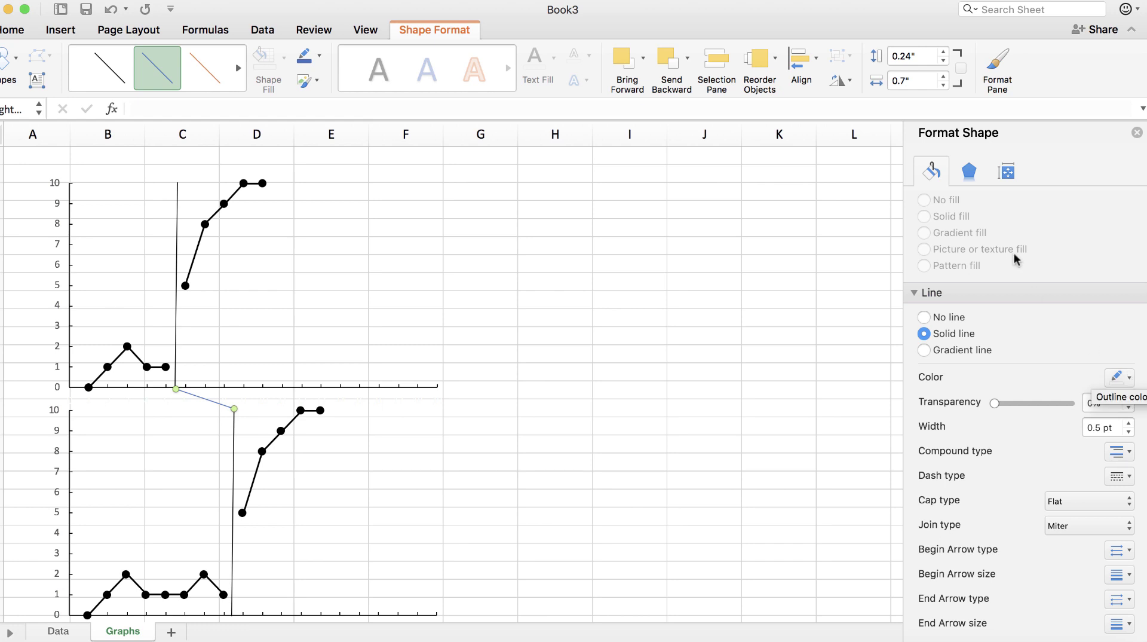
click(1124, 376)
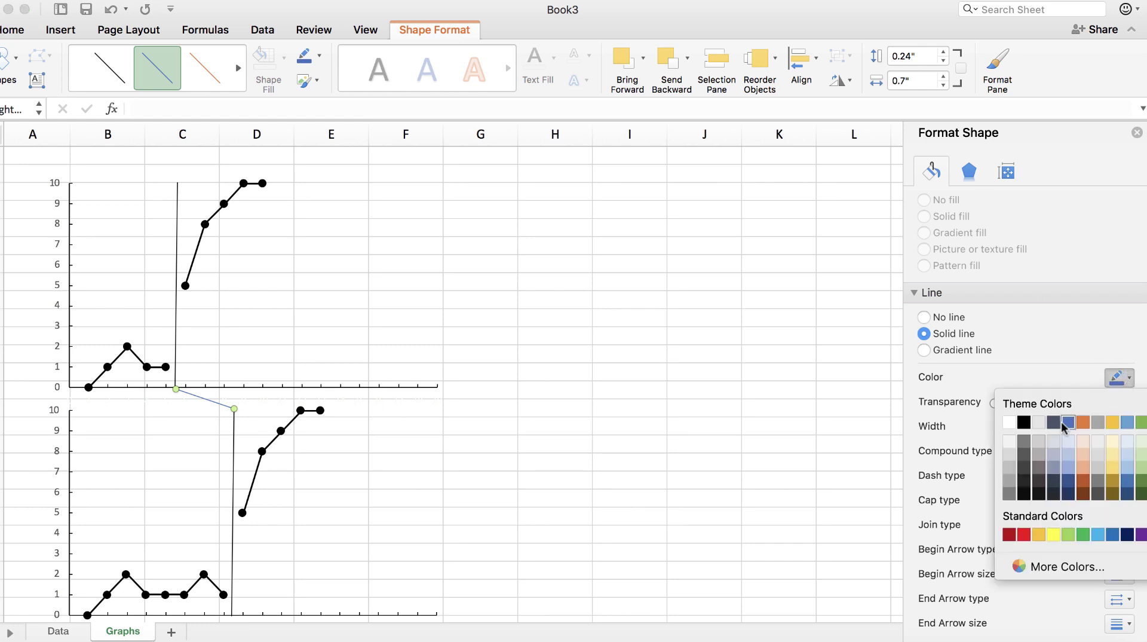
click(1024, 423)
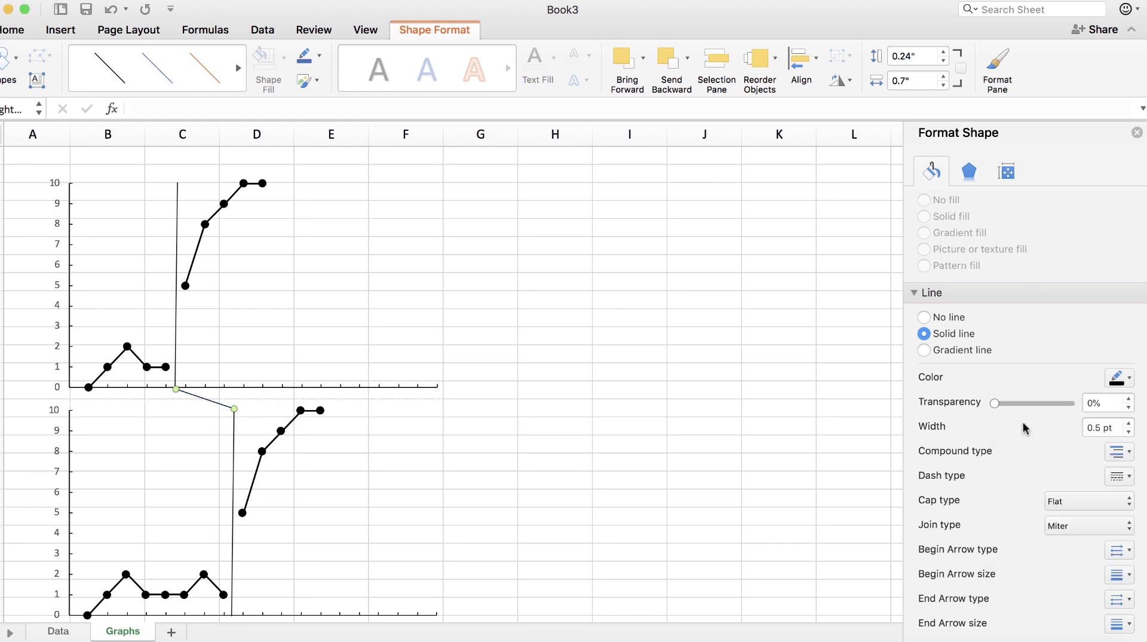
click(1129, 421)
click(1129, 421)
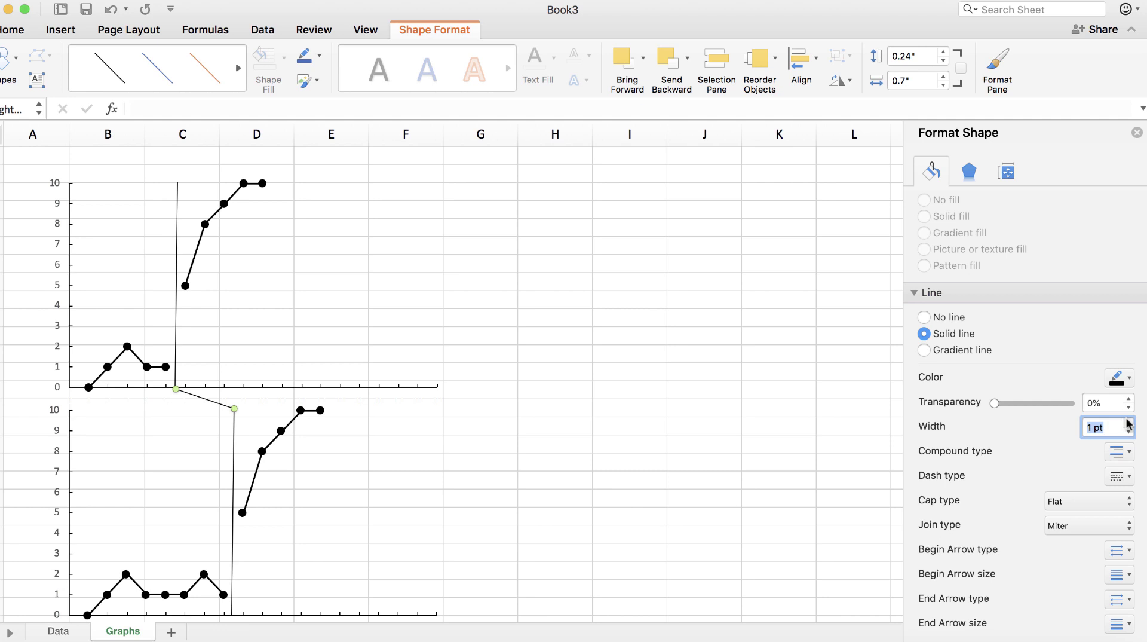
click(872, 440)
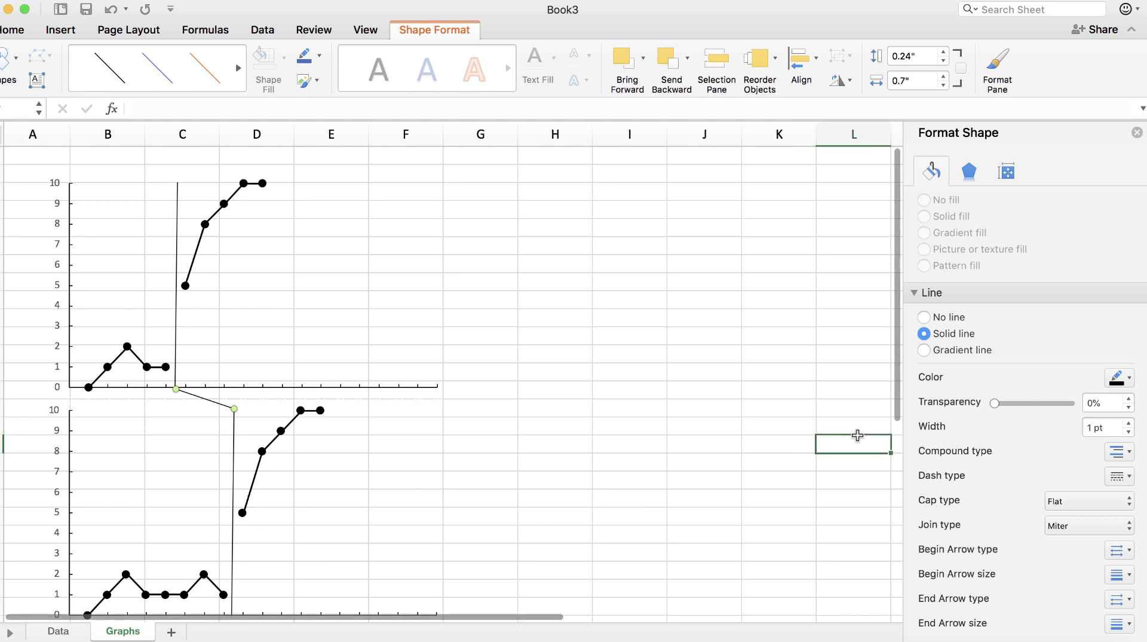
Step: Place a copy of the black connecting line between the second chart's phase line bottom and the third chart's phase line top
click(216, 405)
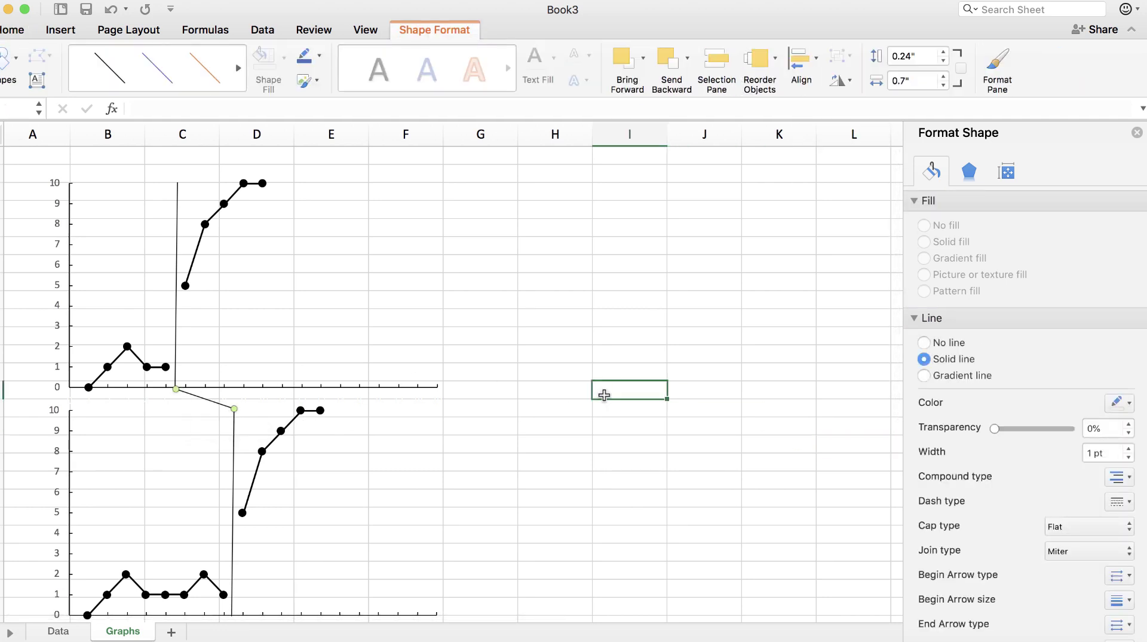
key(ctrl+c)
click(604, 395)
scroll(604, 395, down, 5)
key(ctrl+v)
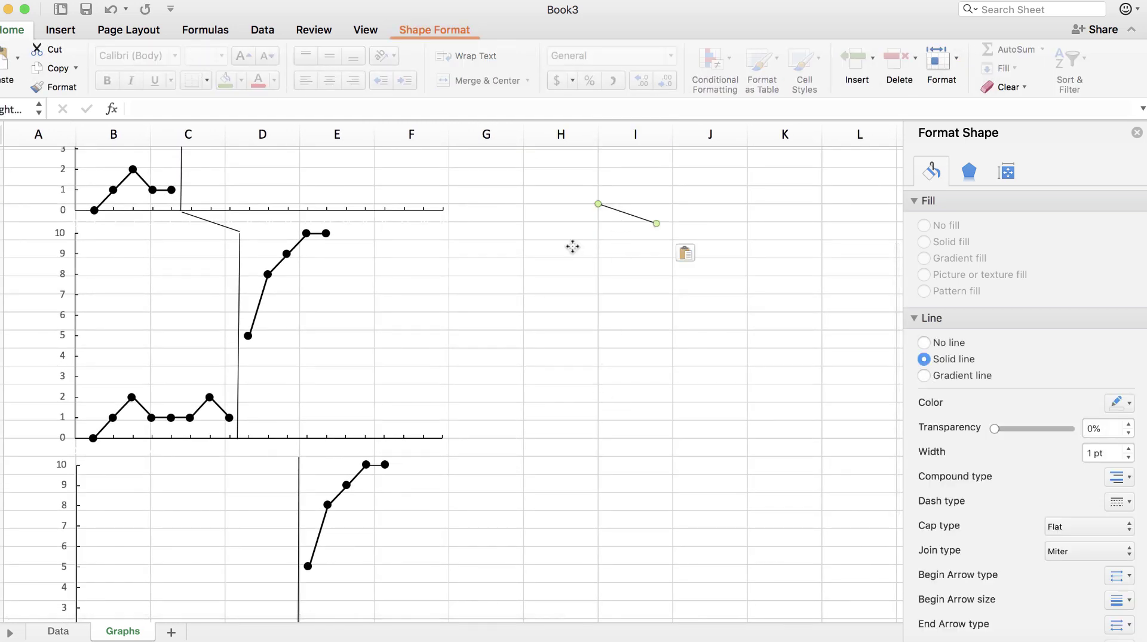
drag(646, 222, 298, 456)
click(600, 417)
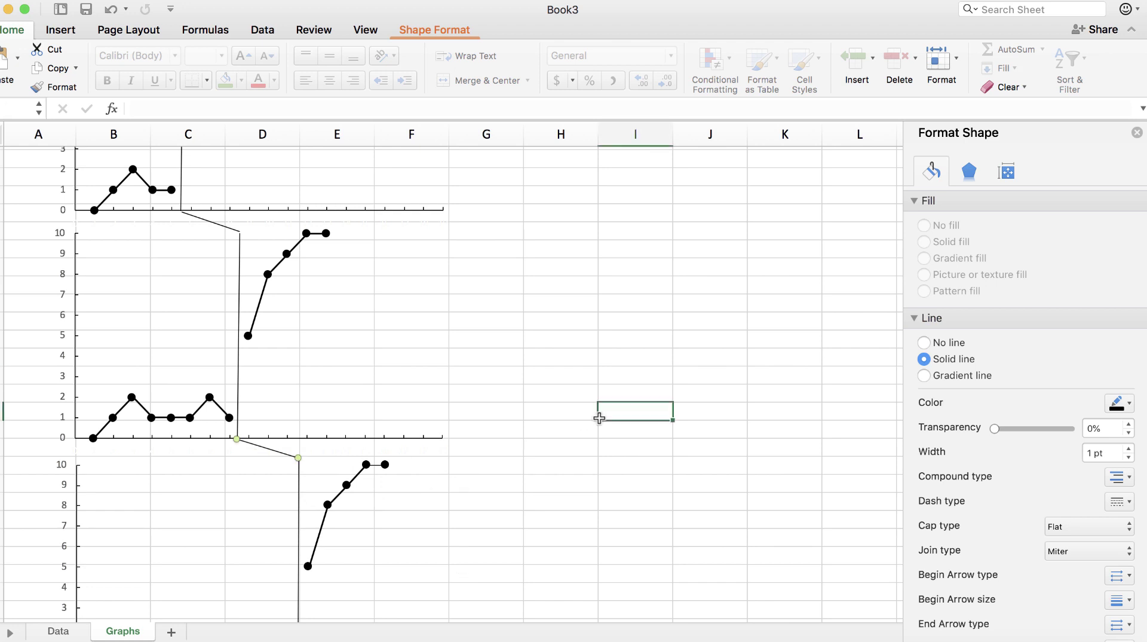
Step: Add a text box reading "Baseline" above the baseline phase of the first chart
scroll(599, 417, up, 5)
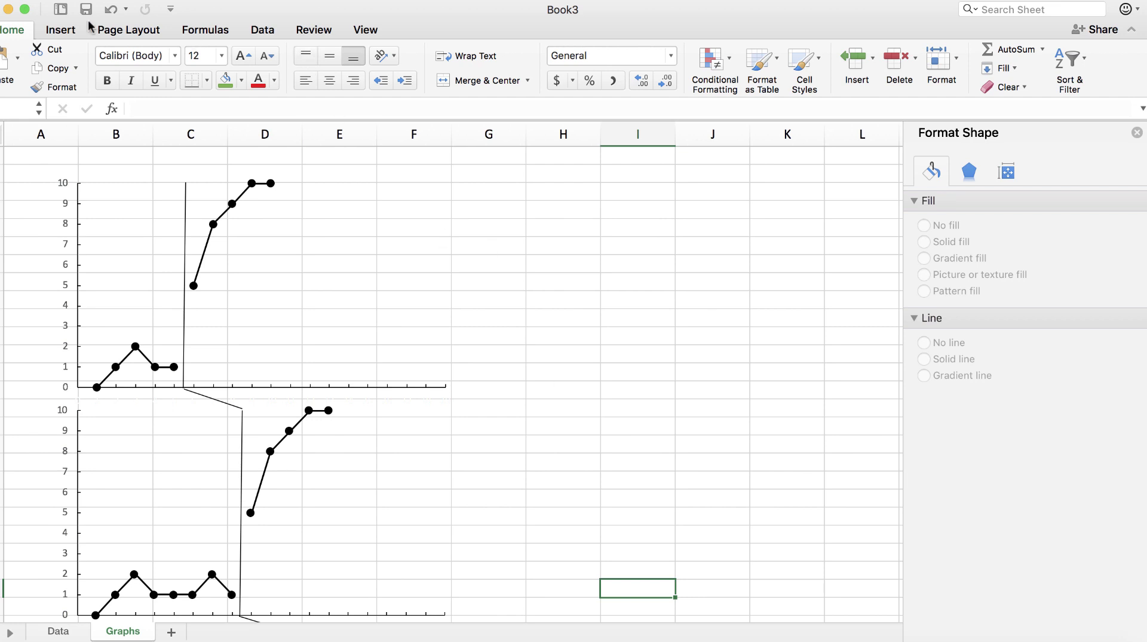
click(71, 33)
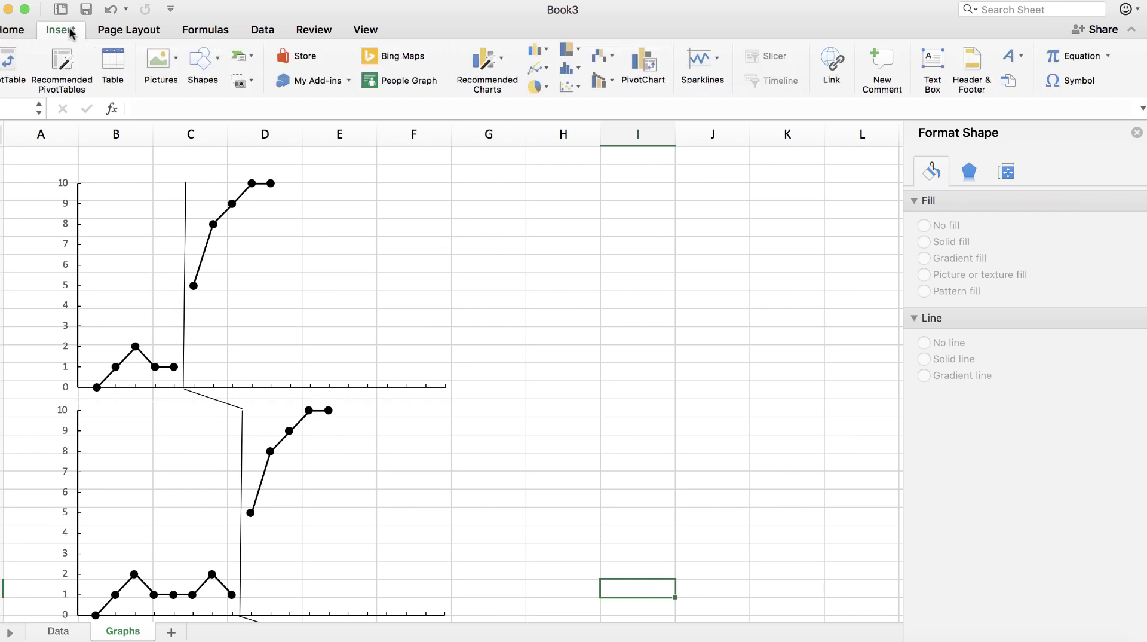
click(113, 64)
click(553, 246)
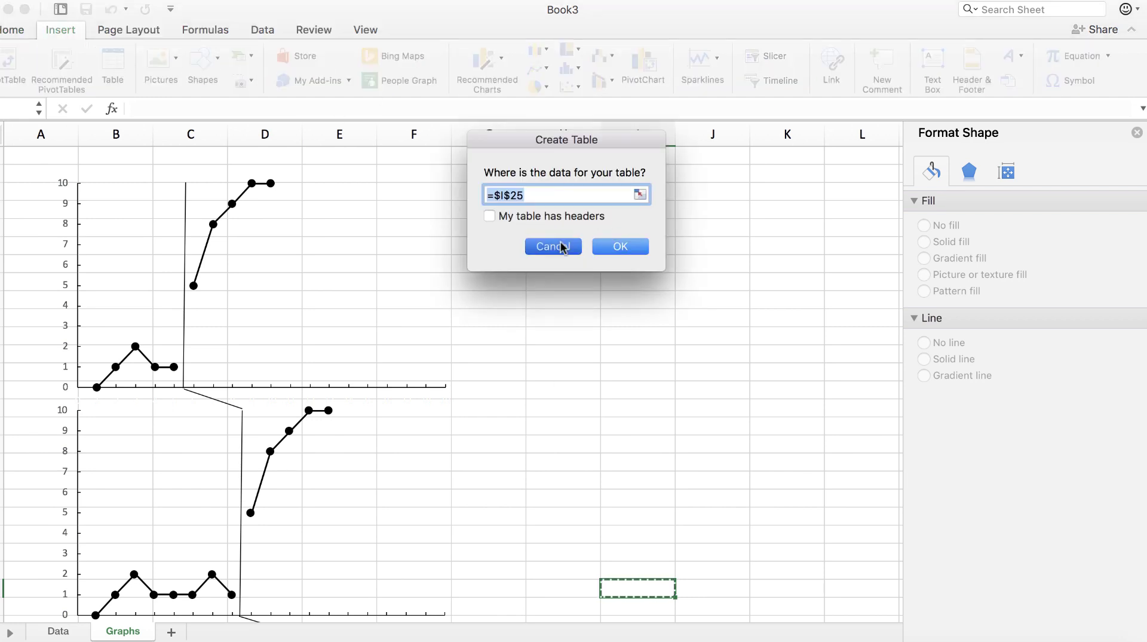
click(933, 67)
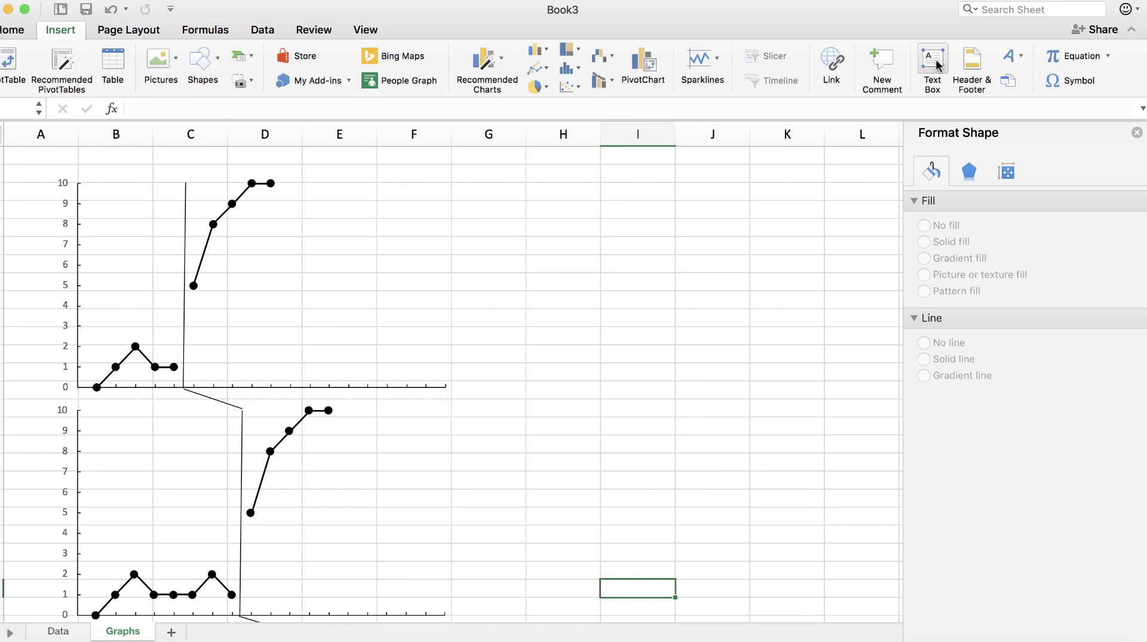
drag(96, 160, 154, 178)
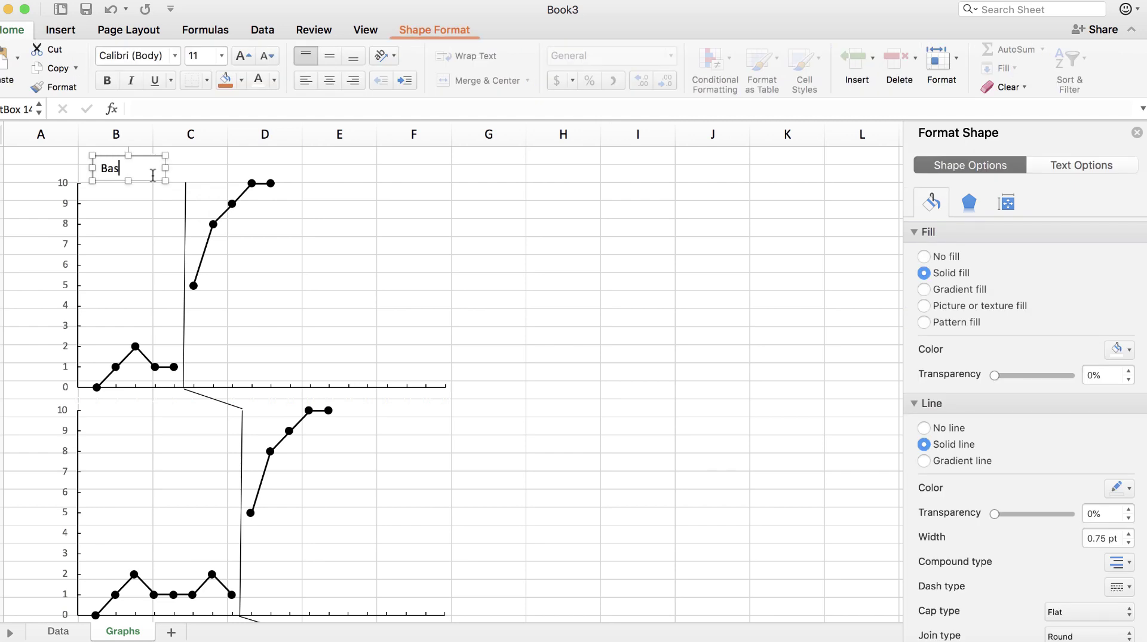
click(529, 211)
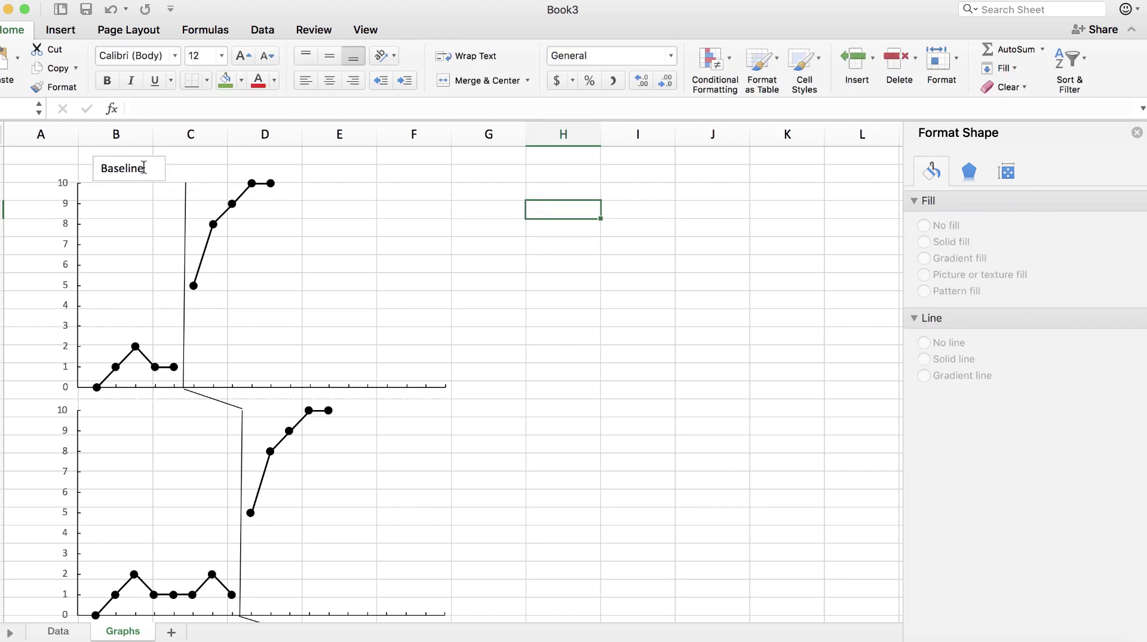
Step: Remove the outline and fill from the "Baseline" text box, and deselect it
click(150, 160)
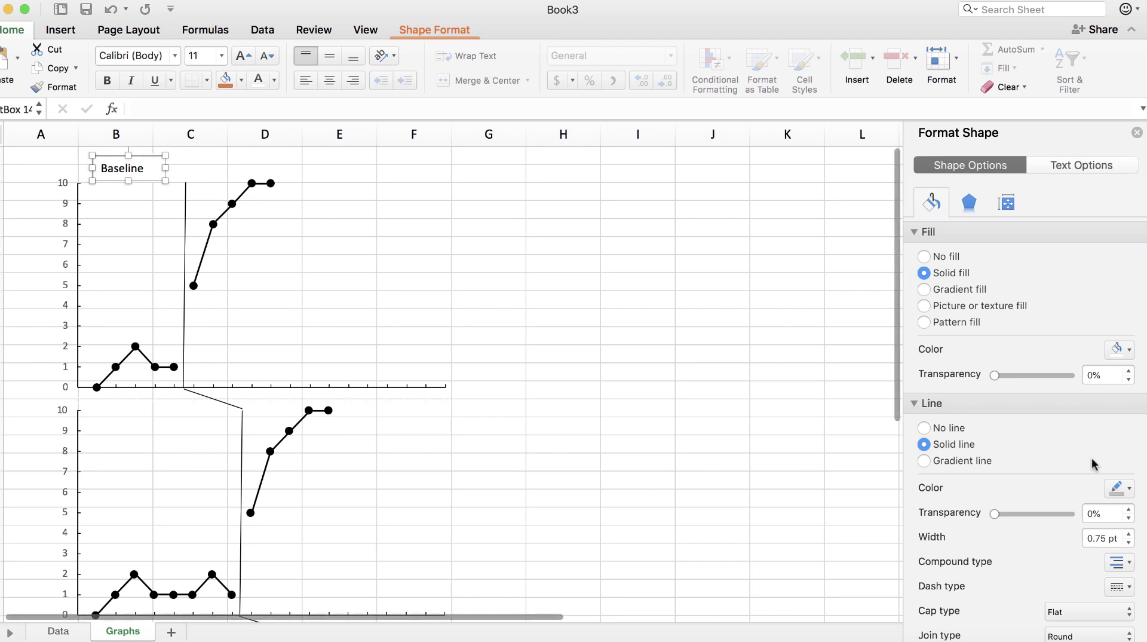
scroll(1062, 411, down, 3)
scroll(1062, 411, up, 3)
click(940, 428)
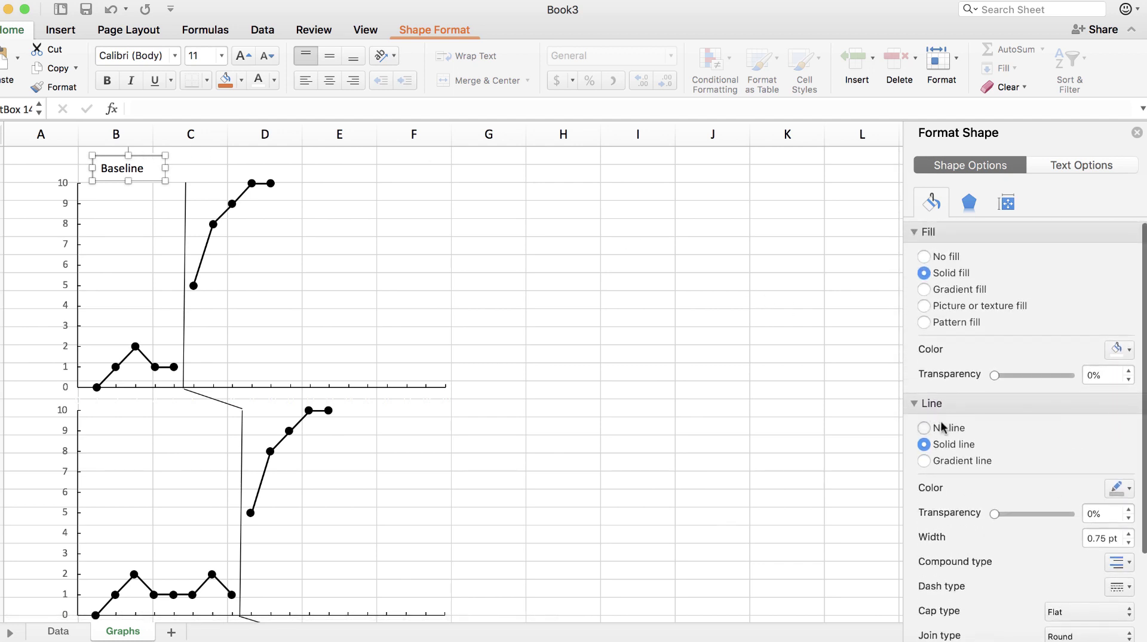
click(924, 257)
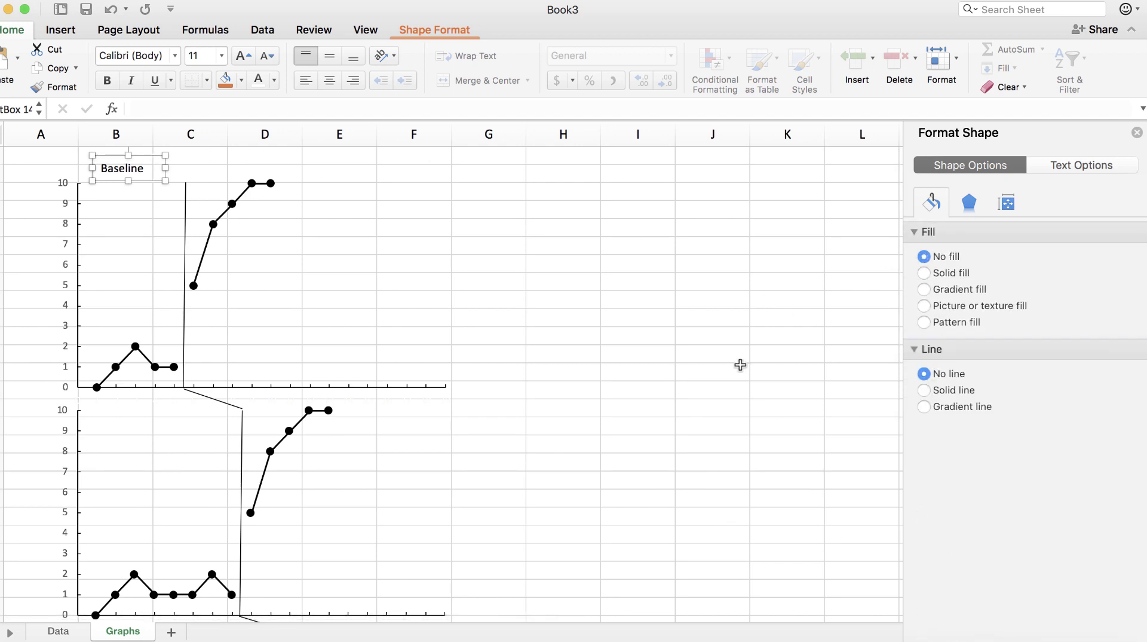
click(807, 334)
Step: Duplicate the "Baseline" label above the first chart's intervention phase, change its text to "Intervention", and widen it to fit one line
click(145, 168)
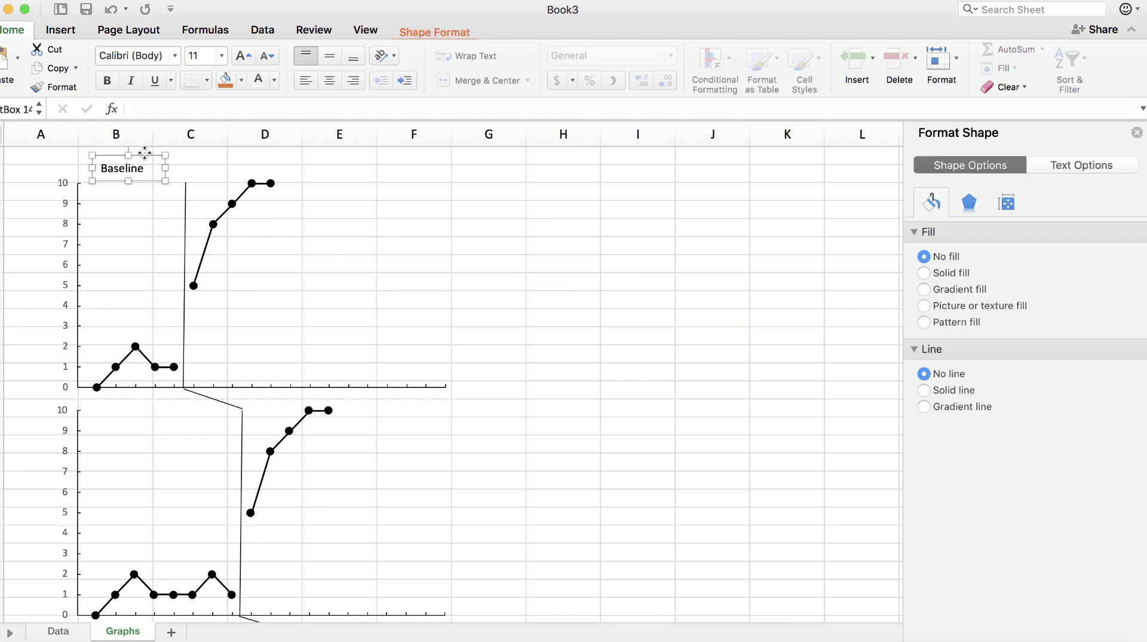
key(super+d)
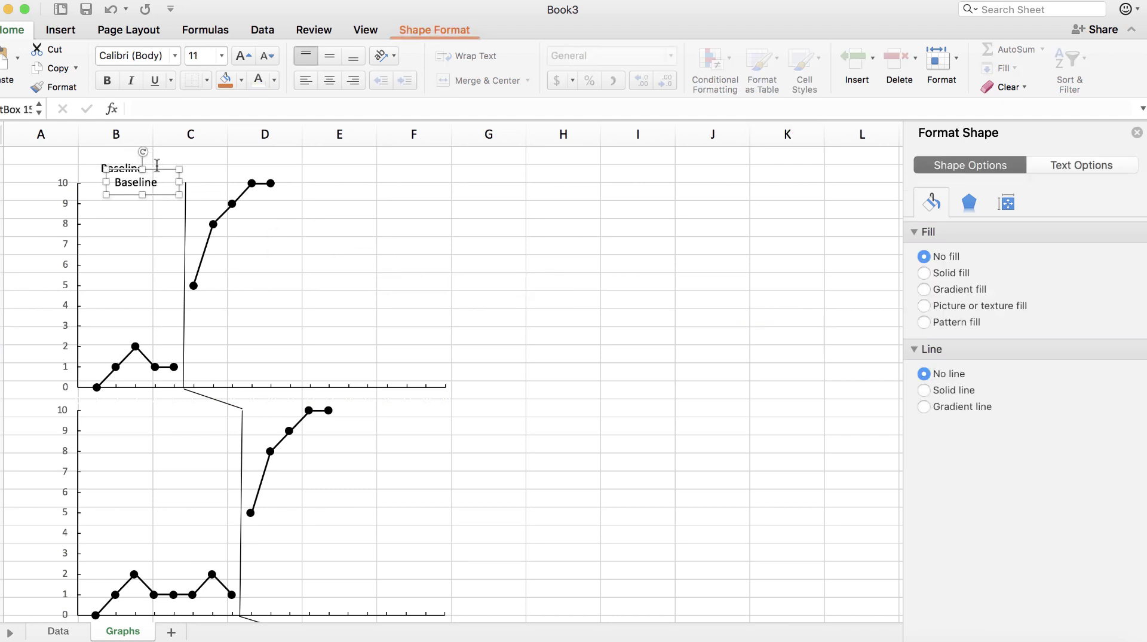
drag(156, 169, 205, 168)
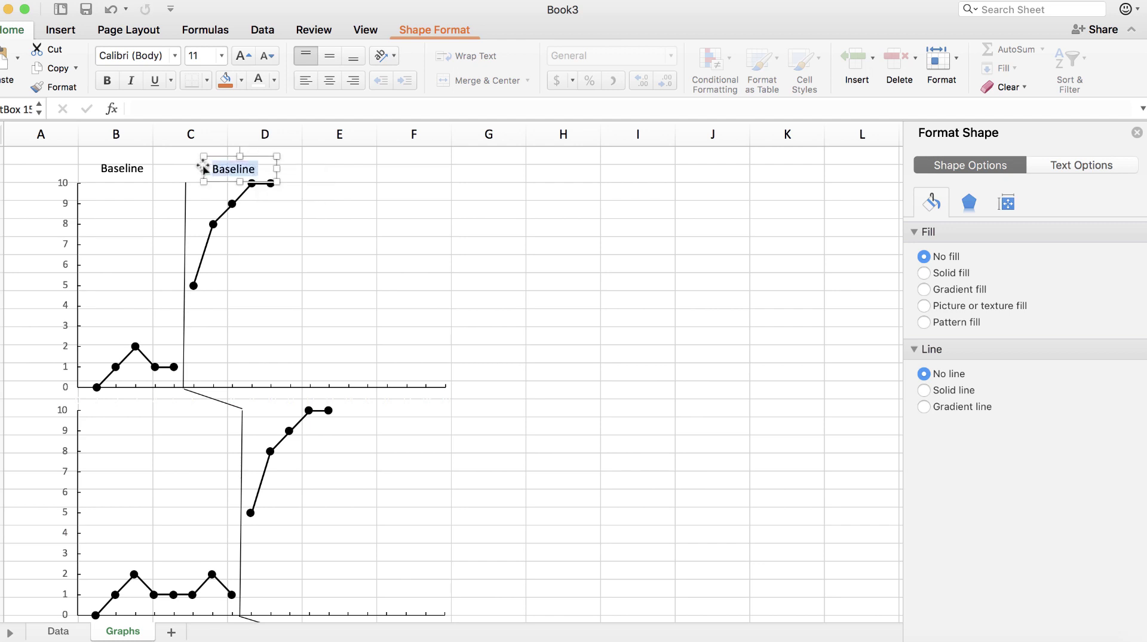
text(Interventi)
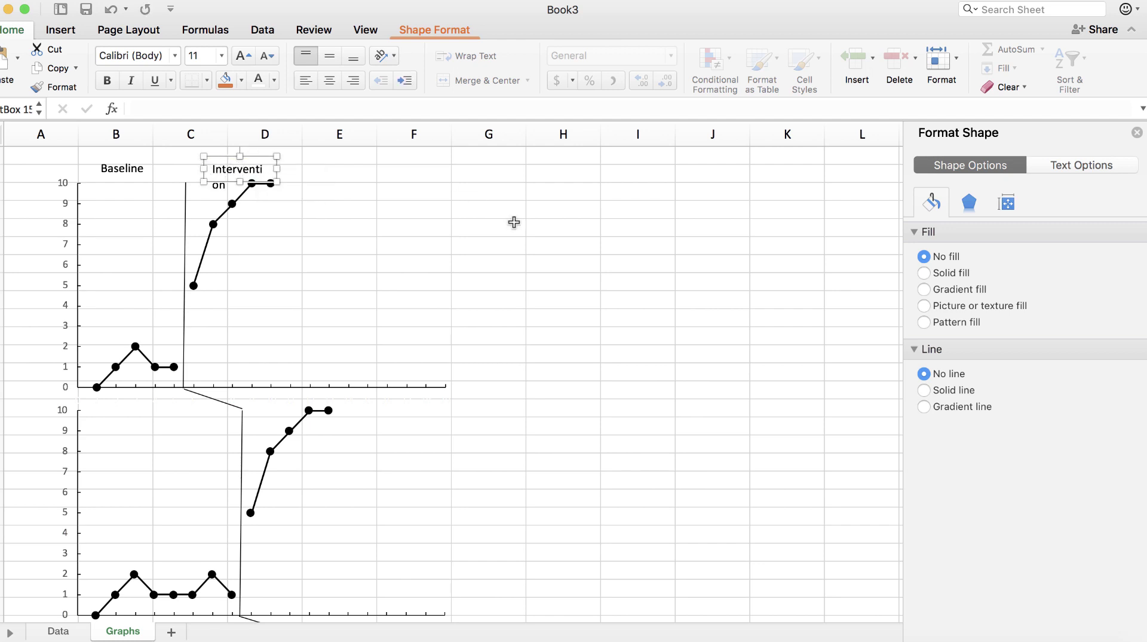
drag(277, 169, 288, 145)
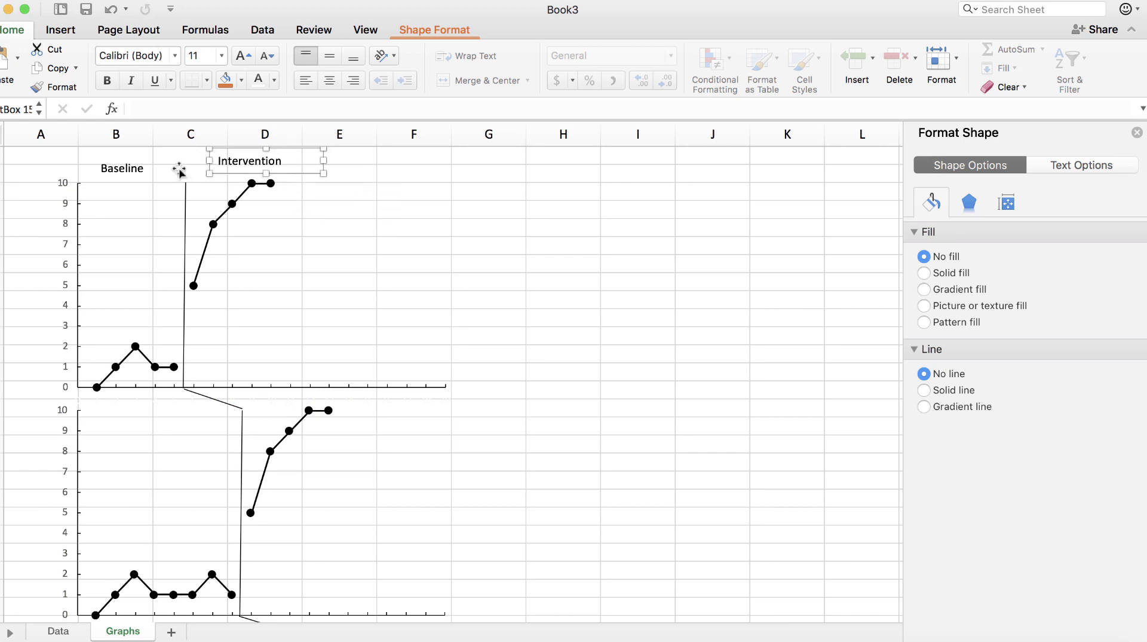
Step: Move the "Baseline" label up slightly to line up with the "Intervention" label, and deselect it
click(137, 170)
drag(143, 153, 141, 147)
click(494, 238)
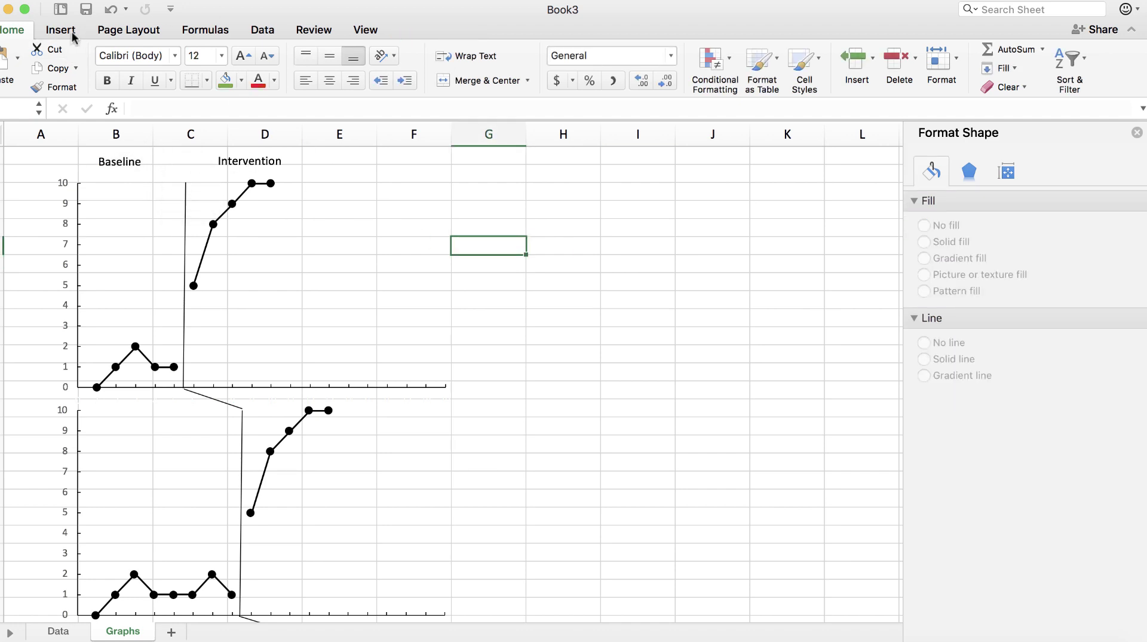
Step: Turn the sheet gridlines off and back on to preview the graph without them
click(359, 28)
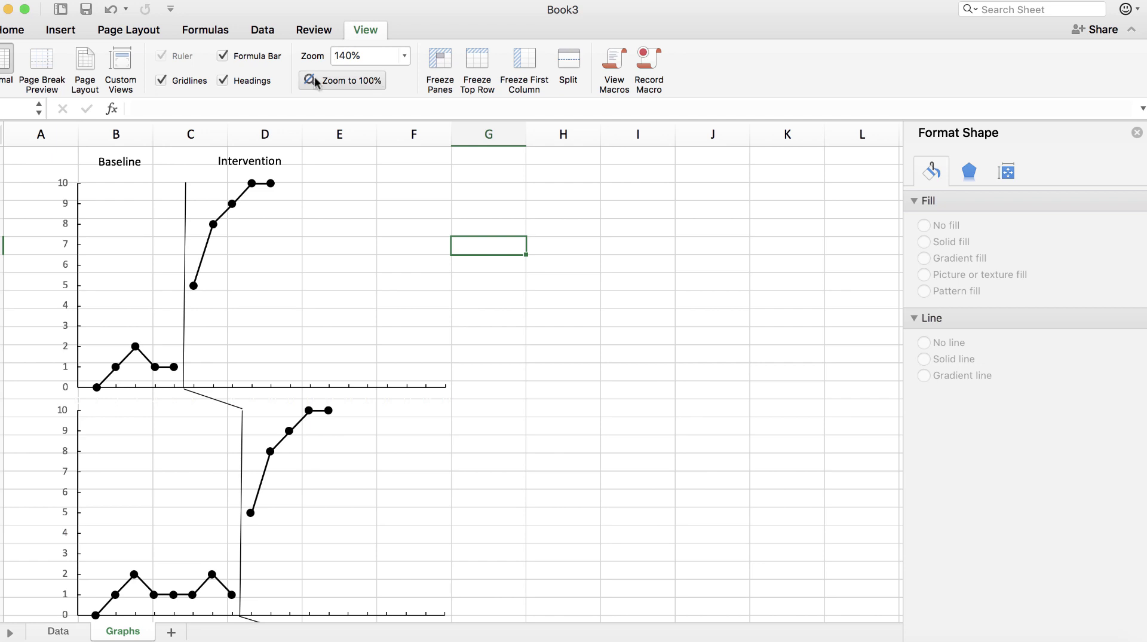
click(174, 78)
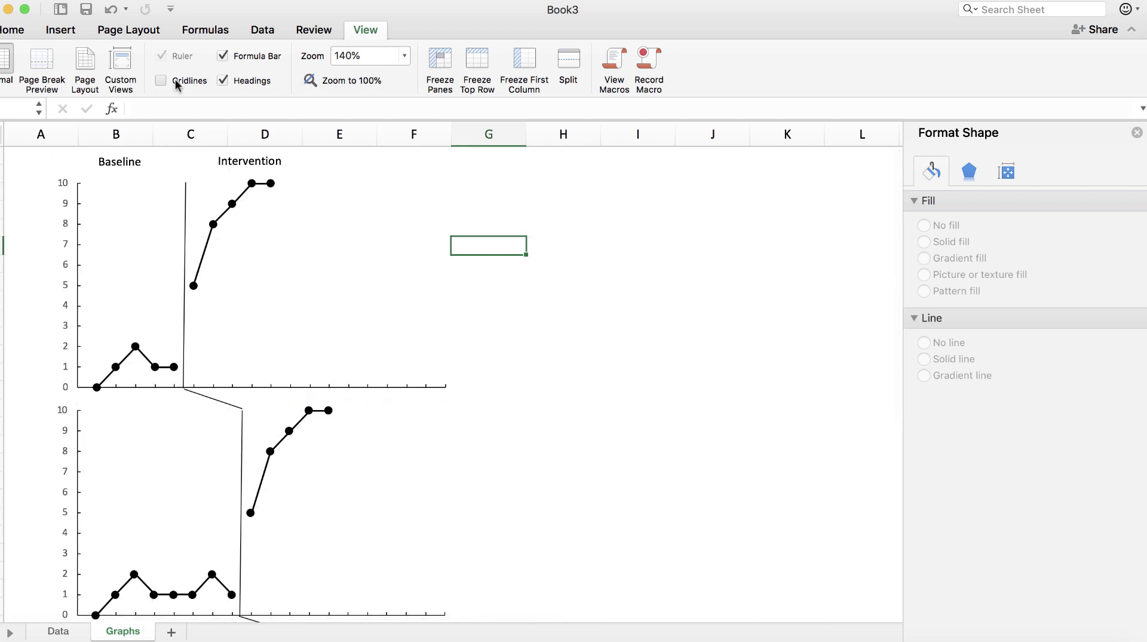
click(174, 79)
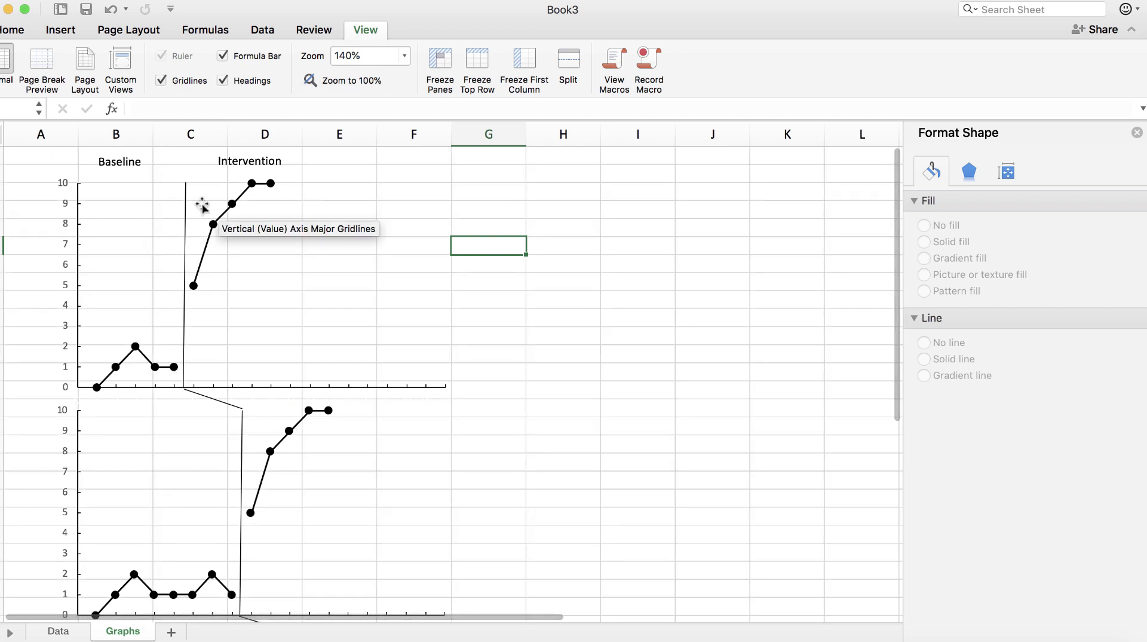
Step: Duplicate the "Baseline" label into the first chart's lower-right corner and replace its text with the first participant's name
click(125, 165)
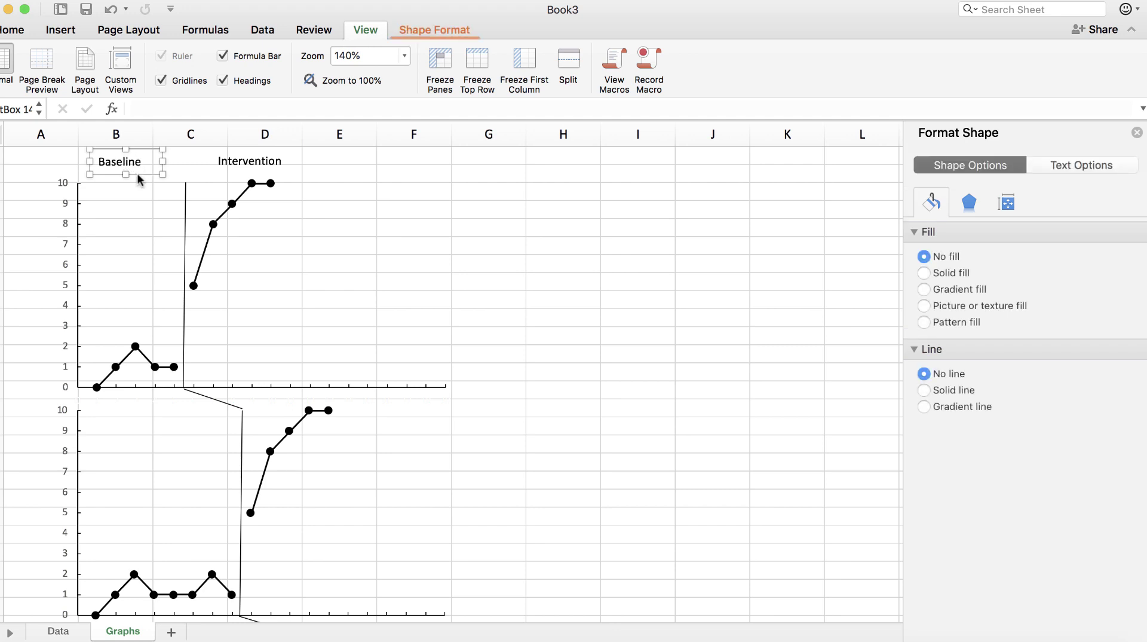
drag(139, 179, 393, 366)
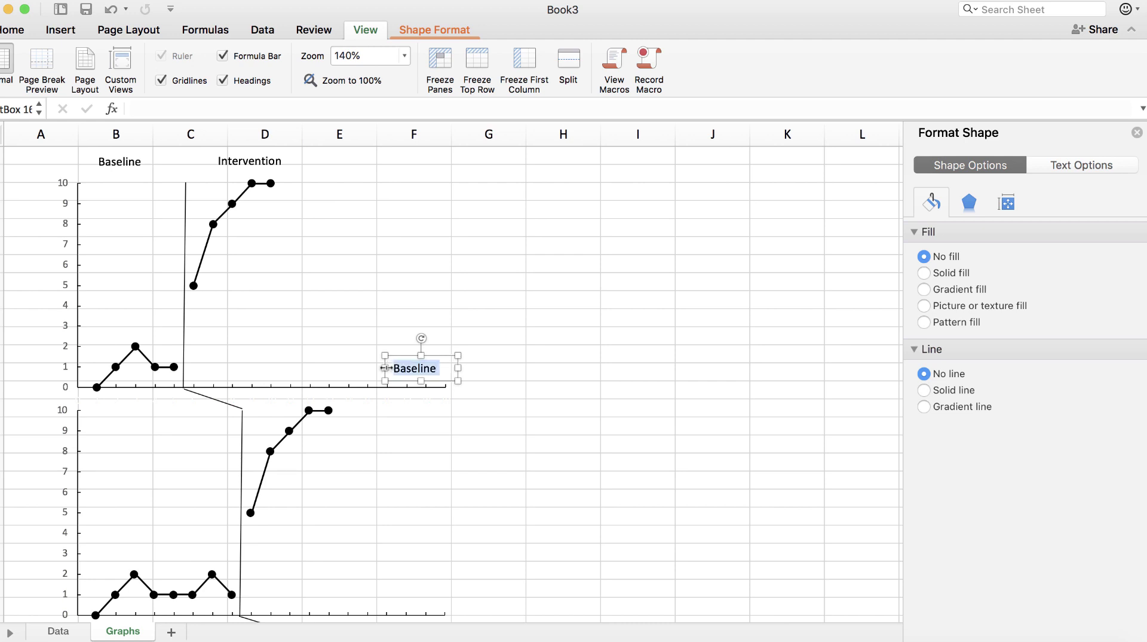
text(Sonia)
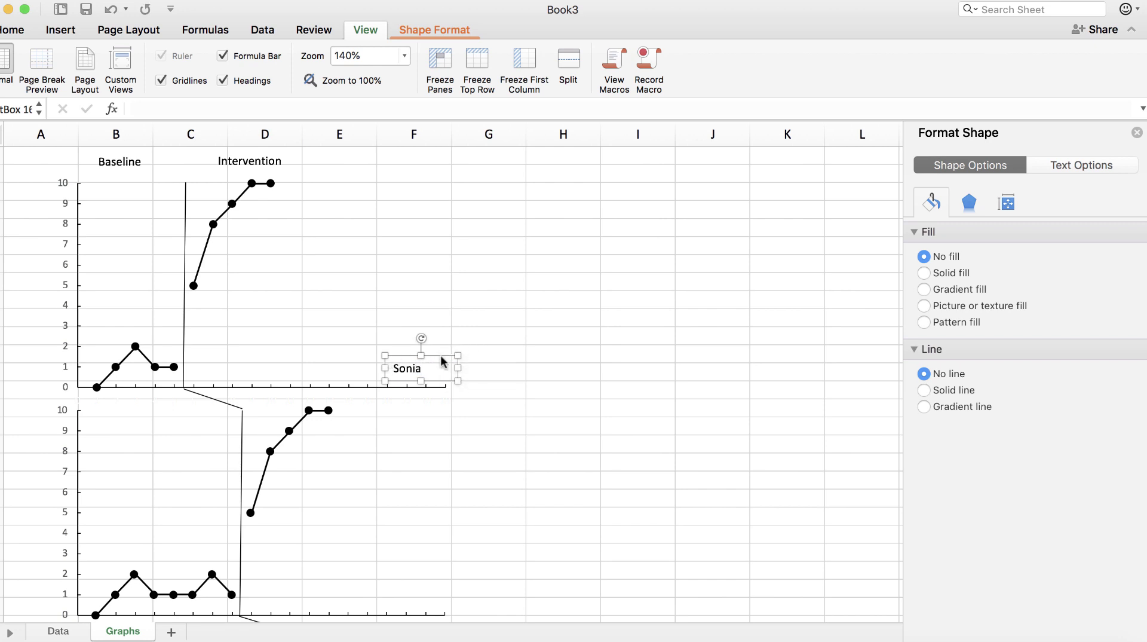
Step: Duplicate the participant name label into the second chart's lower-right corner and replace its text with the second participant's name
key(super+d)
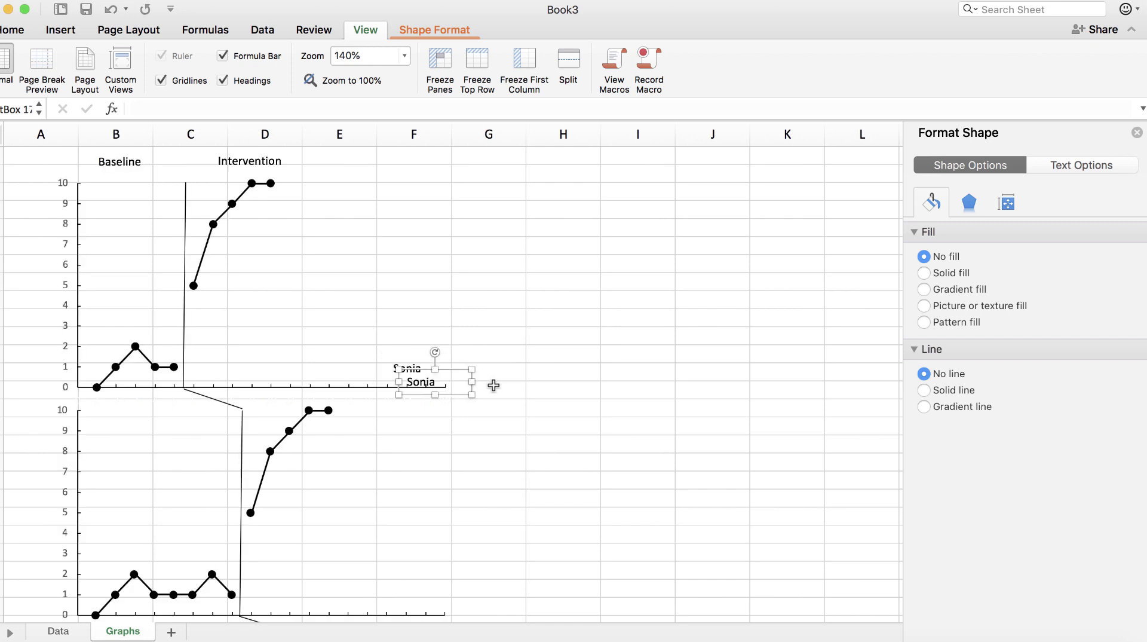
scroll(493, 385, down, 5)
drag(449, 224, 436, 437)
key(super+a)
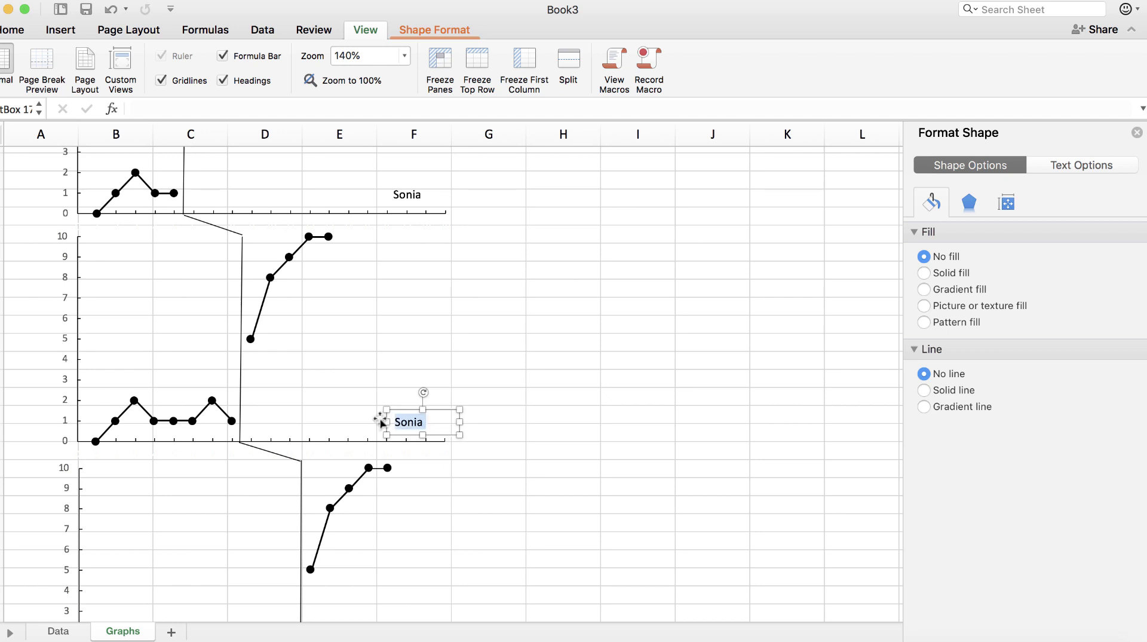
text(Ramona)
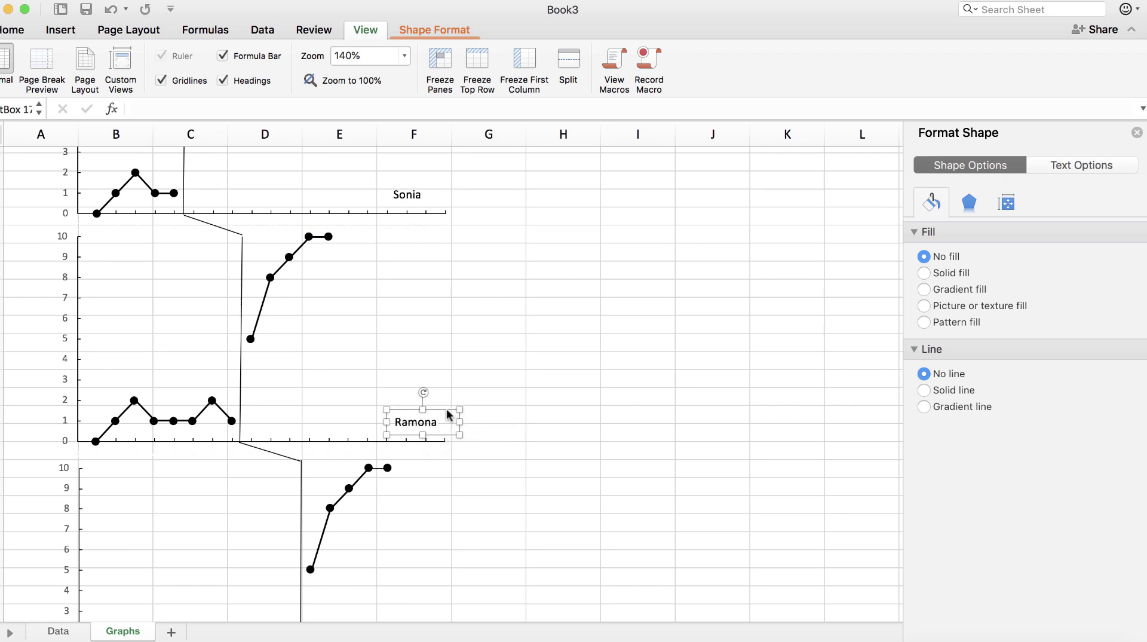
Step: Duplicate the second chart's name label into the third chart's lower-right corner and replace its text with the third participant's name
key(super+d)
scroll(505, 434, down, 6)
drag(456, 221, 398, 431)
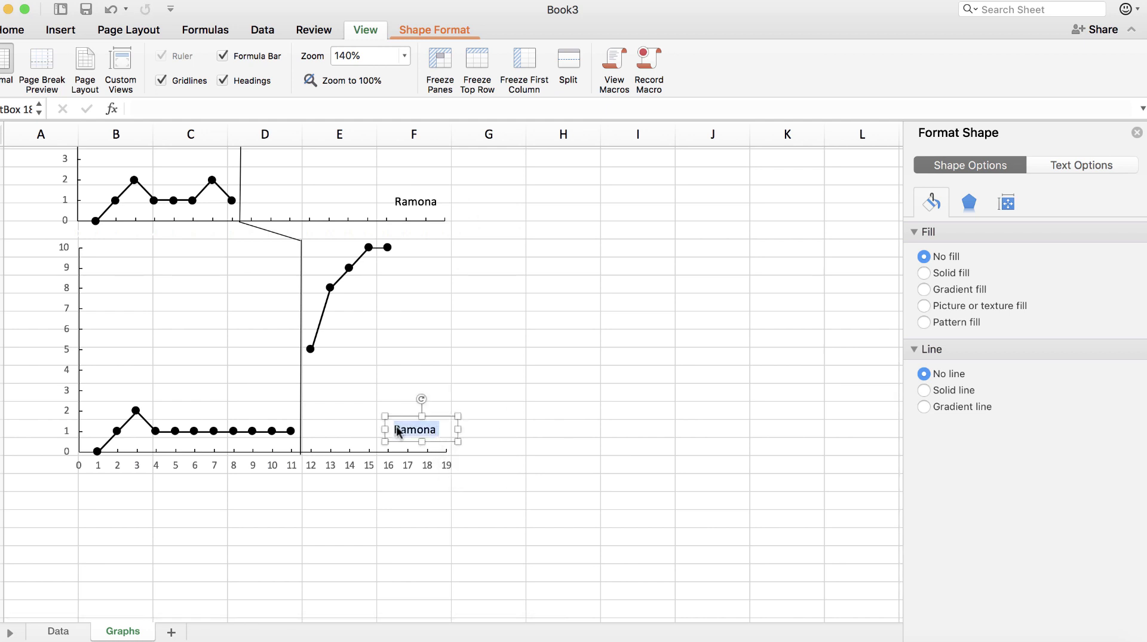
text(Dorinda)
click(478, 411)
Step: Give the first chart's participant name label a solid outline and narrow its box to fit inside the chart
scroll(556, 340, up, 3)
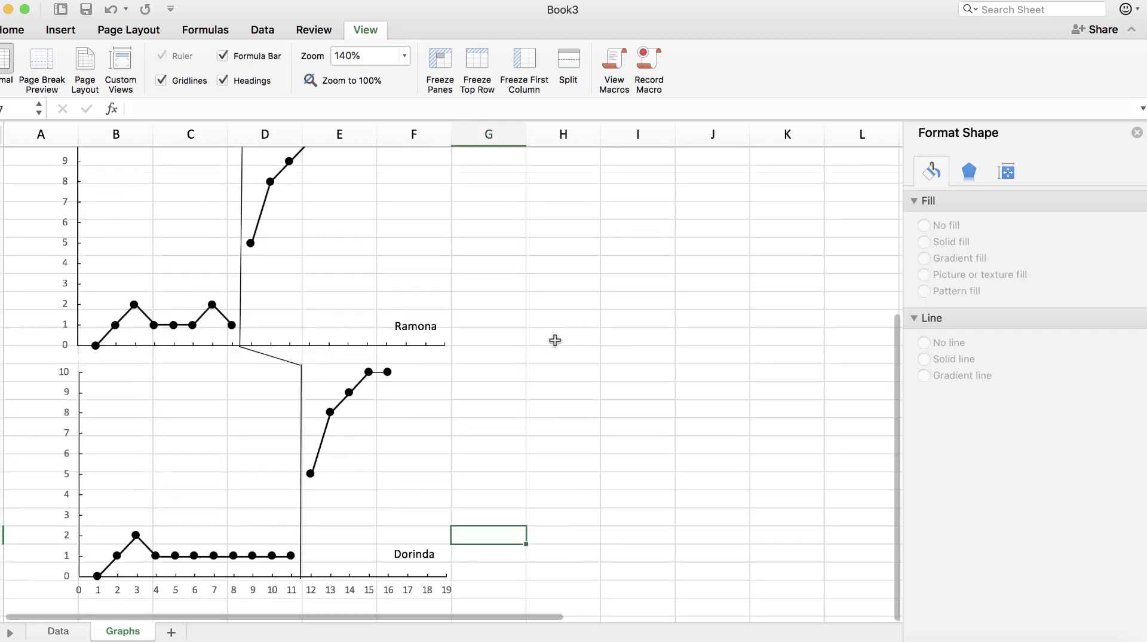
scroll(555, 340, up, 5)
click(405, 327)
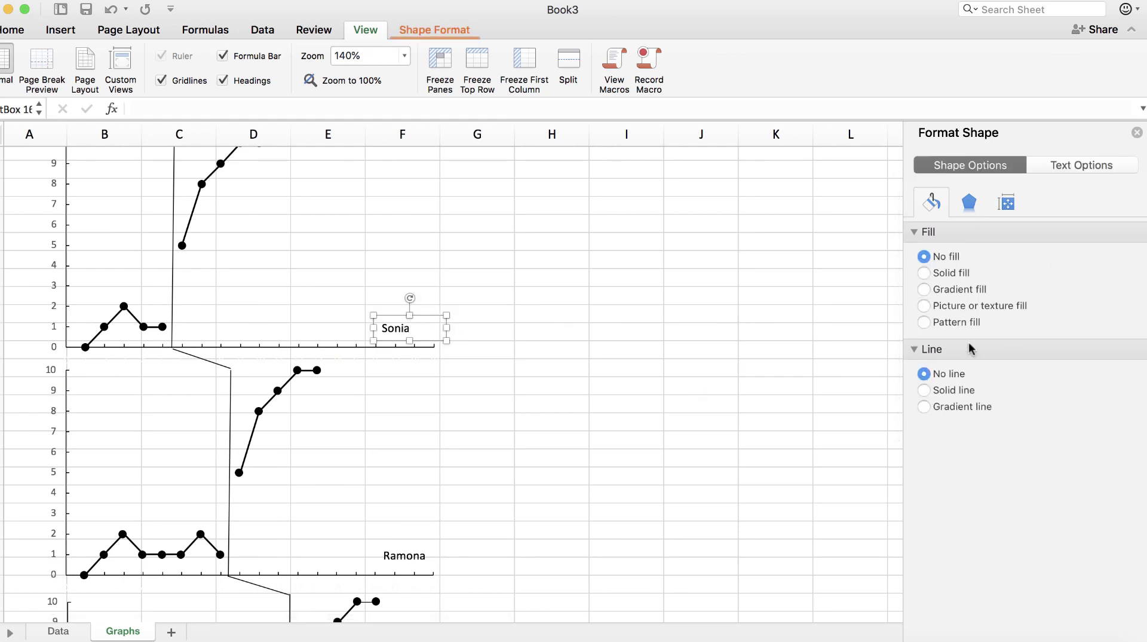
click(952, 391)
drag(451, 327, 429, 328)
click(483, 330)
scroll(483, 330, down, 5)
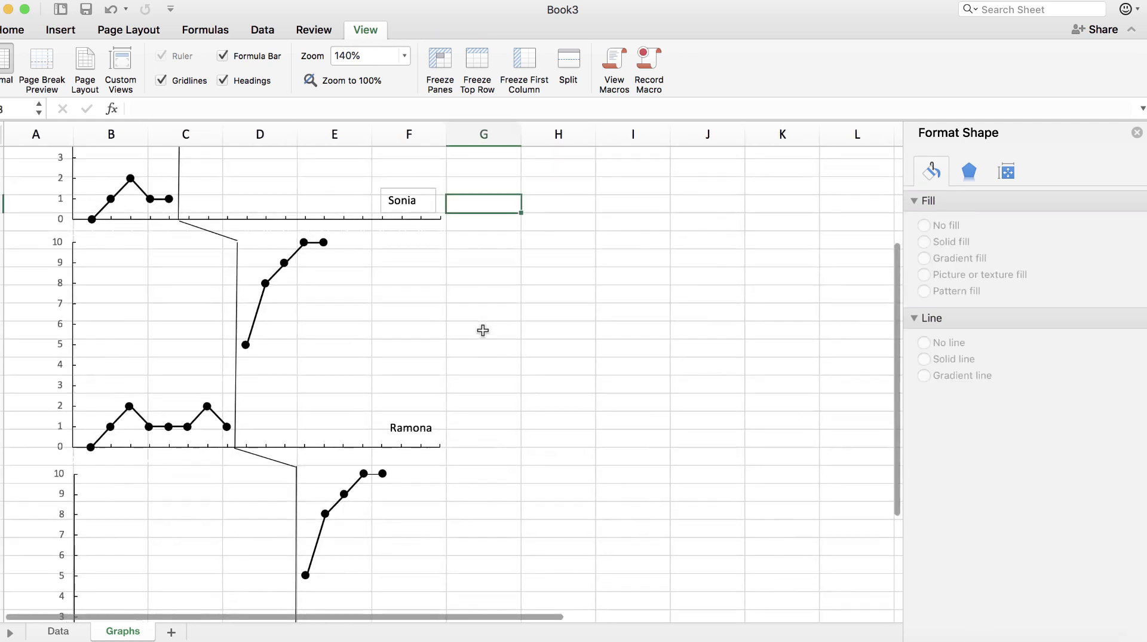
Step: Set the outline color of the first chart's participant name label to black, and deselect it
click(432, 419)
right_click(424, 192)
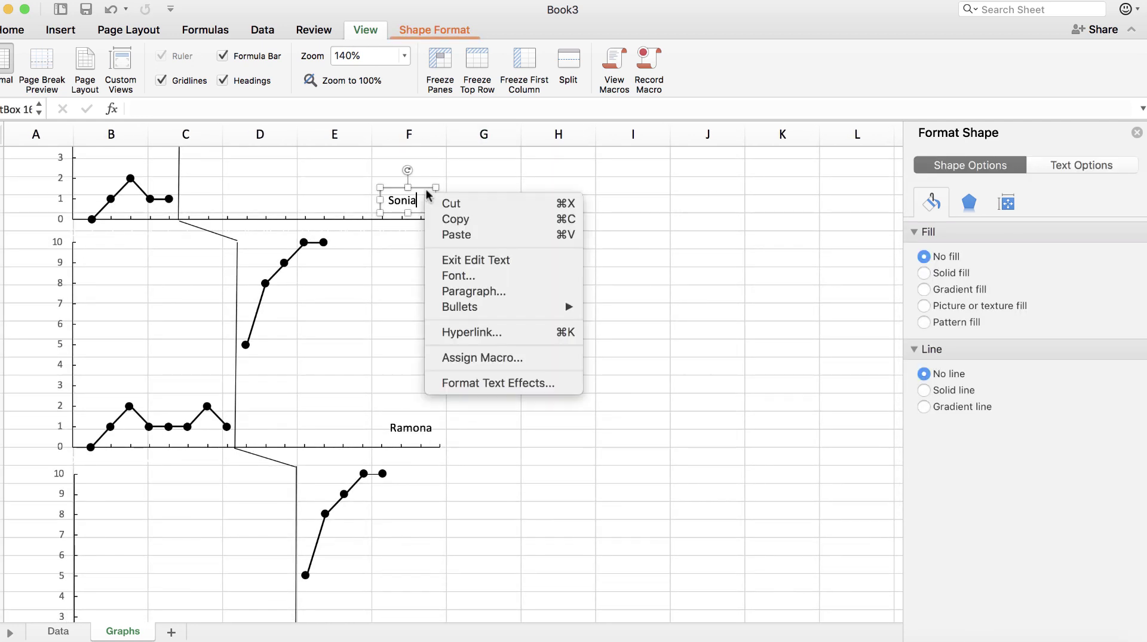
key(Escape)
click(1117, 434)
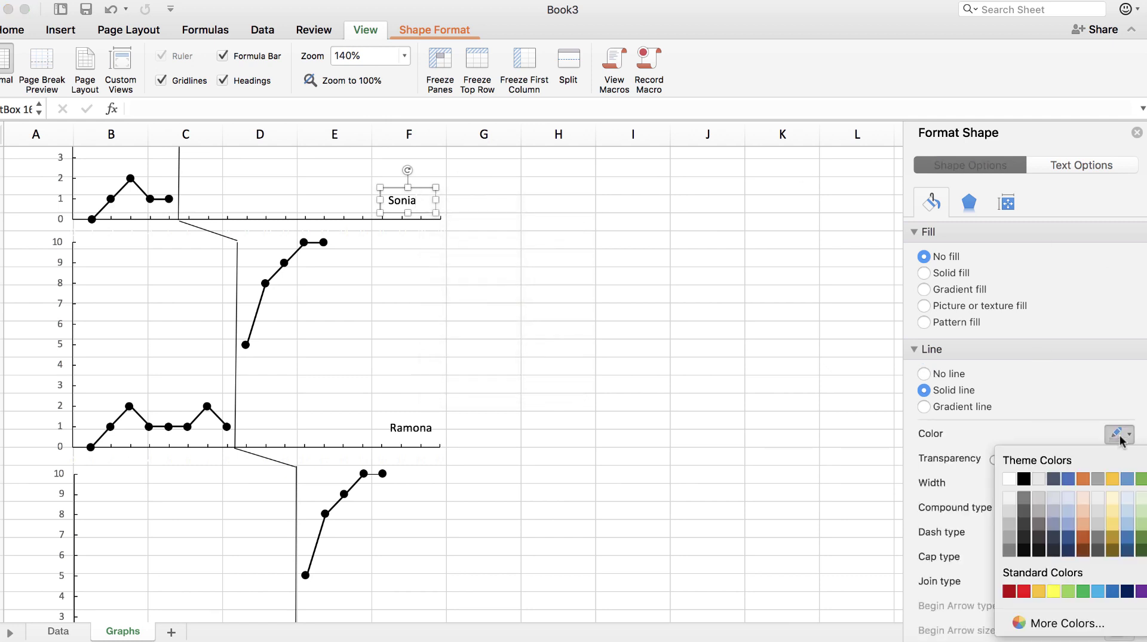
click(1023, 481)
click(590, 353)
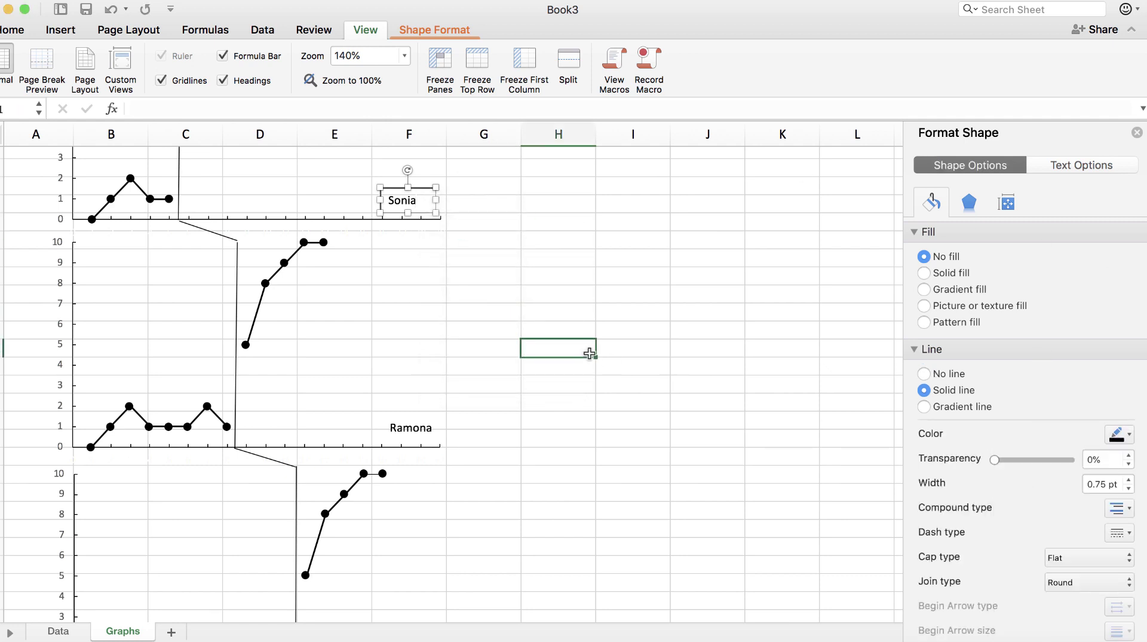
Step: Give the second chart's participant name label a solid black outline and narrow its box to fit inside the chart
click(412, 426)
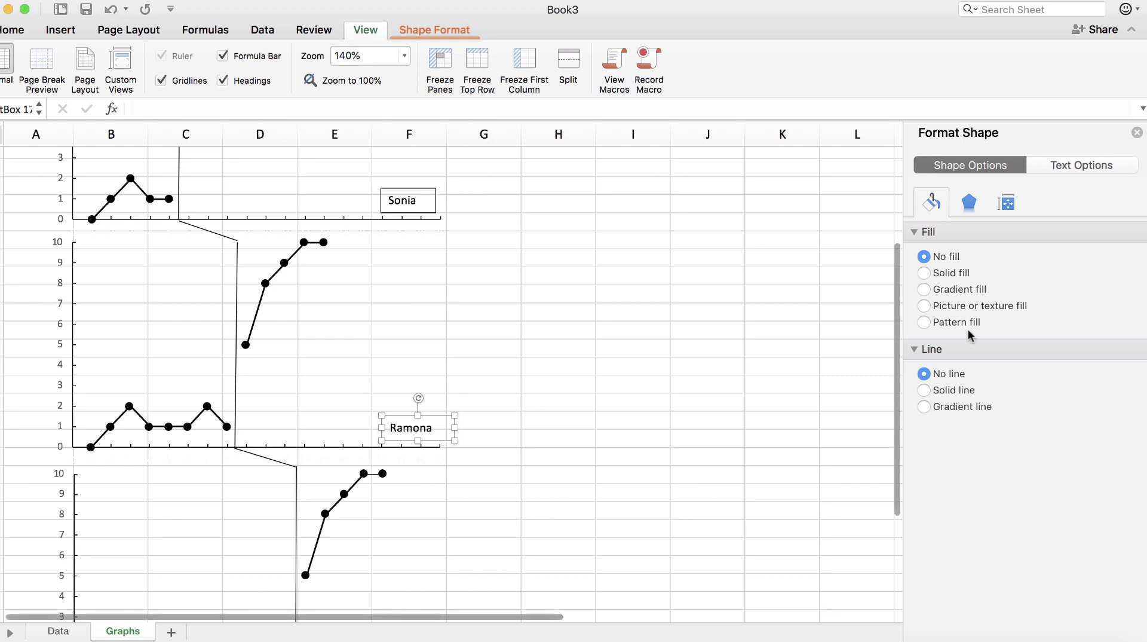
click(957, 392)
click(1118, 435)
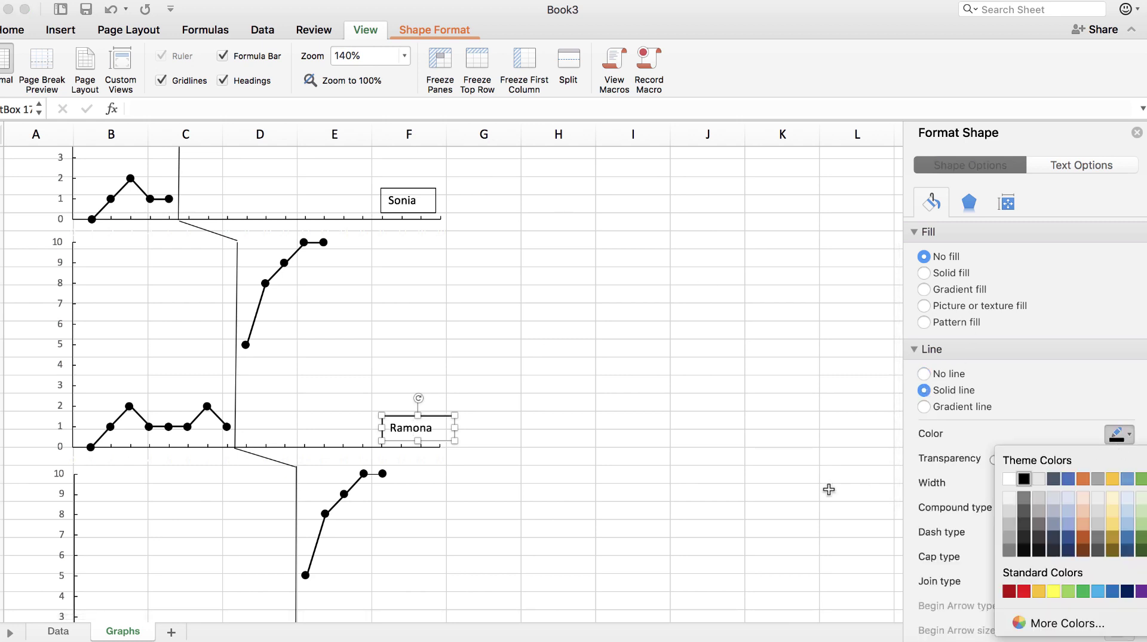
click(822, 495)
scroll(822, 495, down, 5)
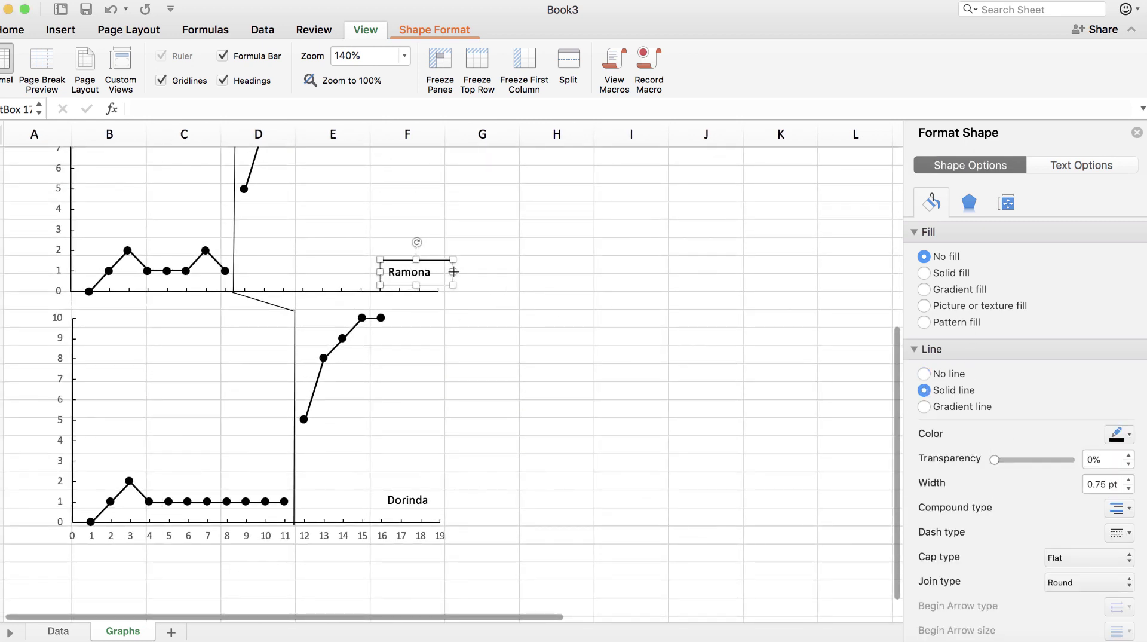
drag(454, 272, 421, 259)
Step: Give the third chart's participant name label a solid outline, narrow its box to fit inside the chart, and deselect it
click(408, 500)
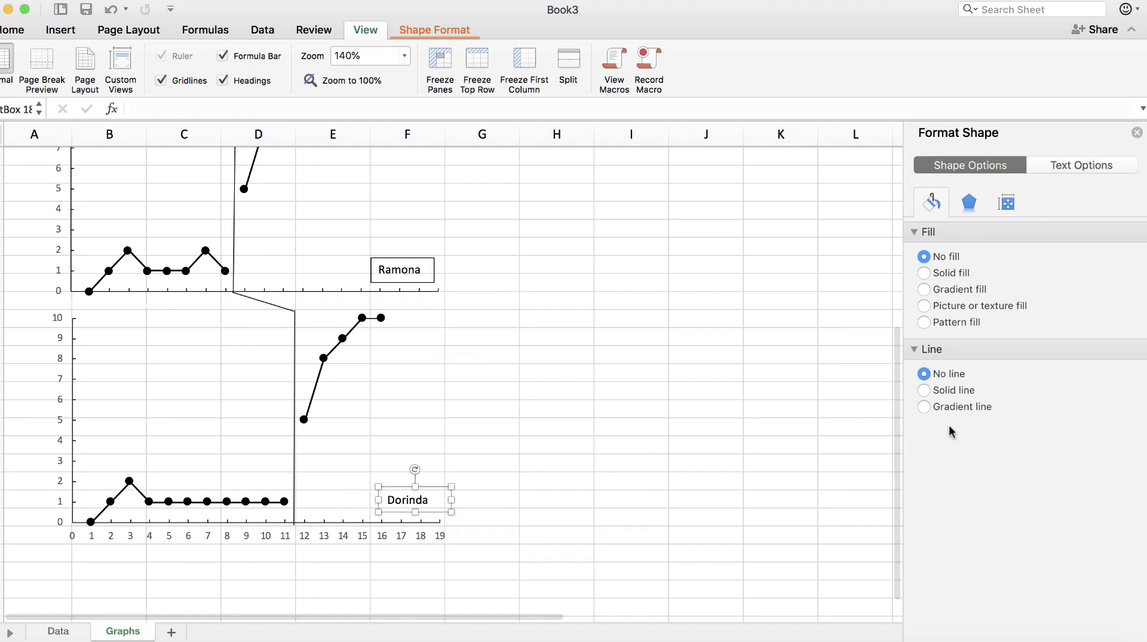
click(935, 391)
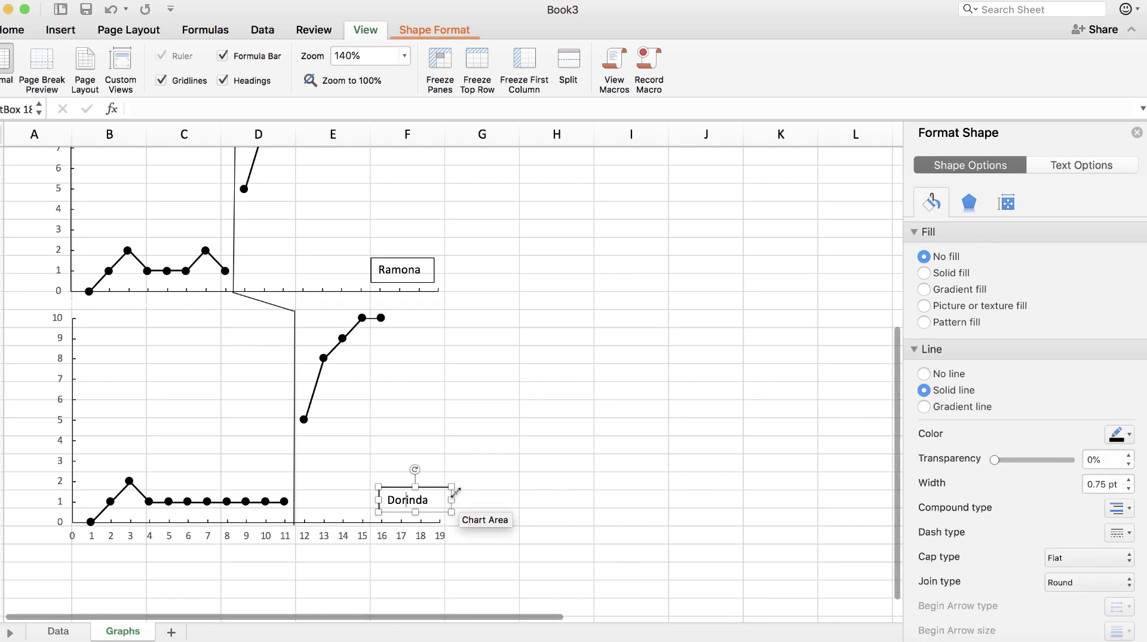
drag(451, 500, 437, 500)
click(502, 477)
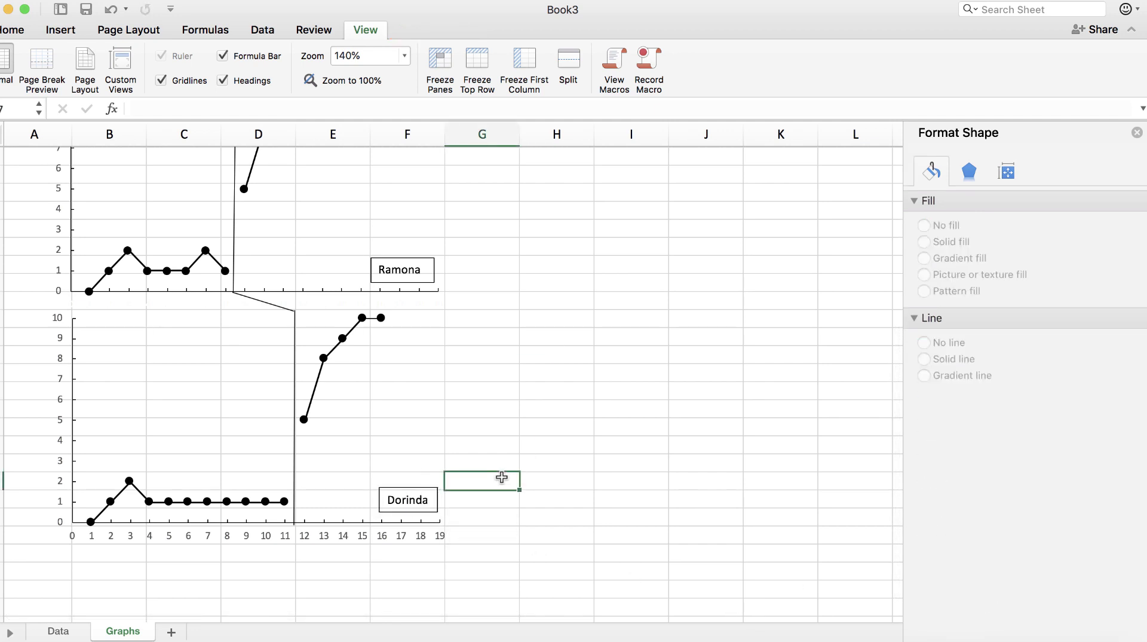
scroll(502, 477, up, 10)
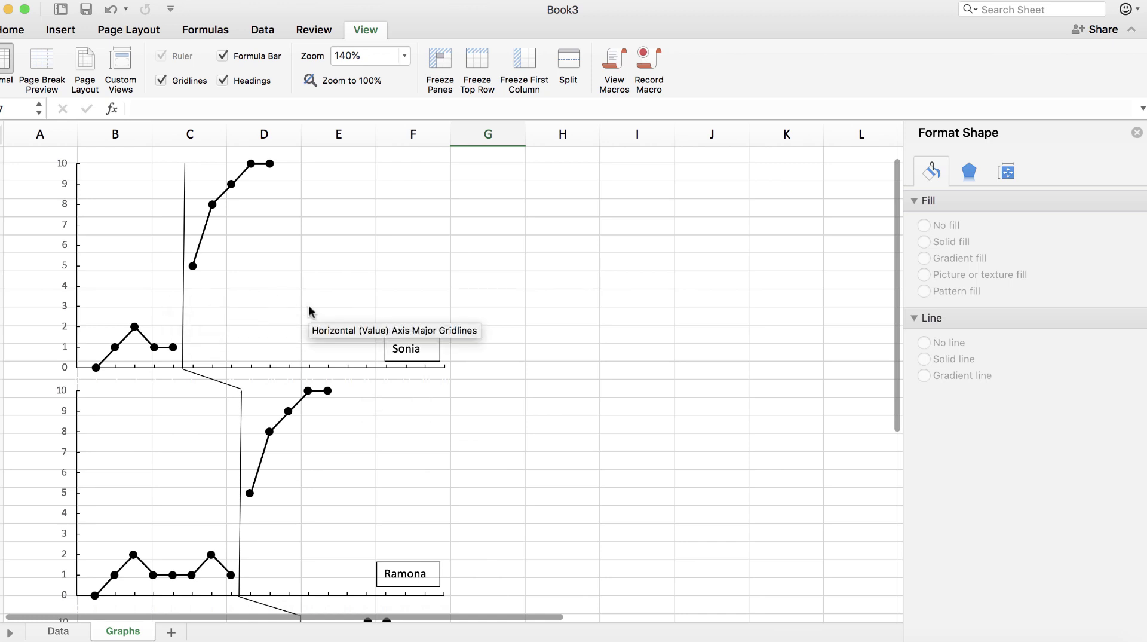
scroll(310, 311, up, 1)
scroll(309, 311, down, 15)
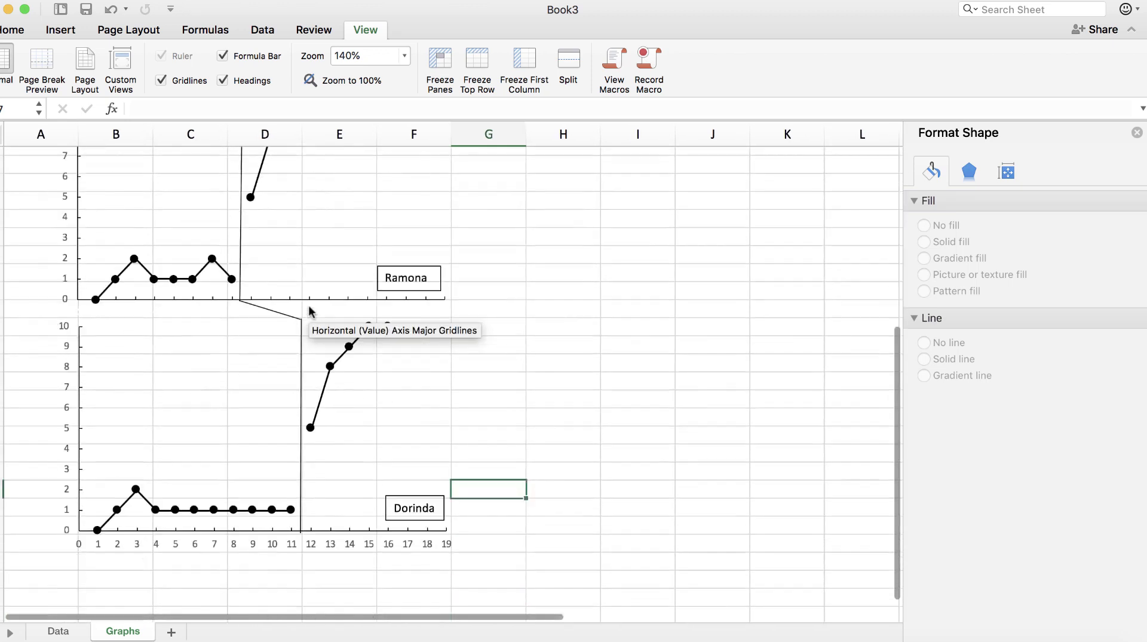
Step: Duplicate the third chart's name label into the empty area below the charts and replace its text with "Number of Words Identified Independently"
click(408, 325)
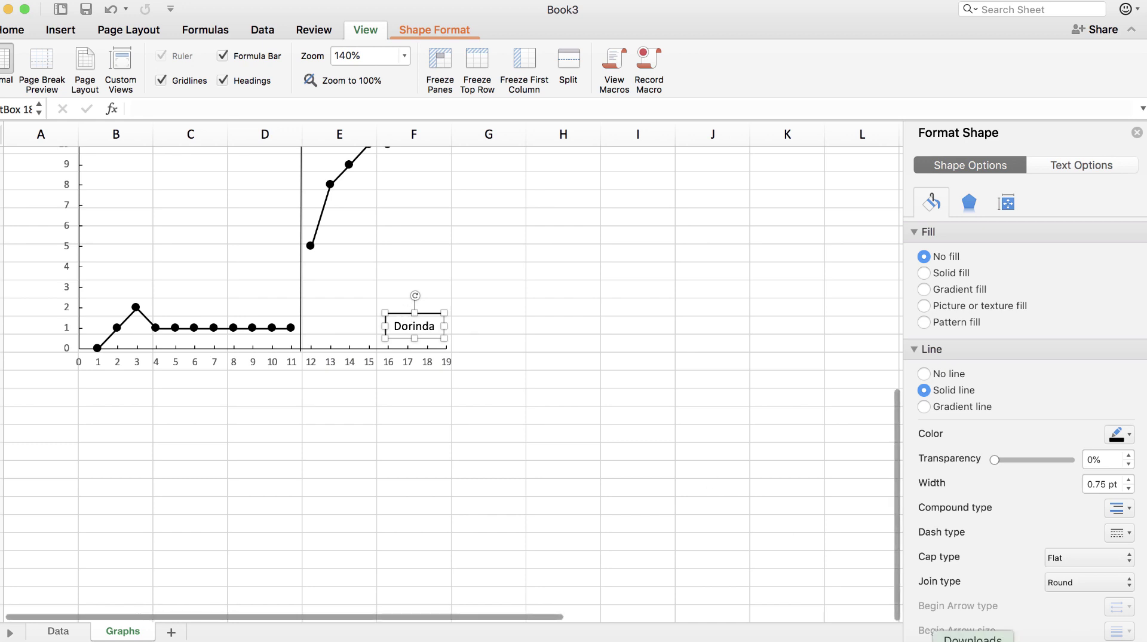
scroll(719, 439, down, 2)
scroll(652, 437, up, 5)
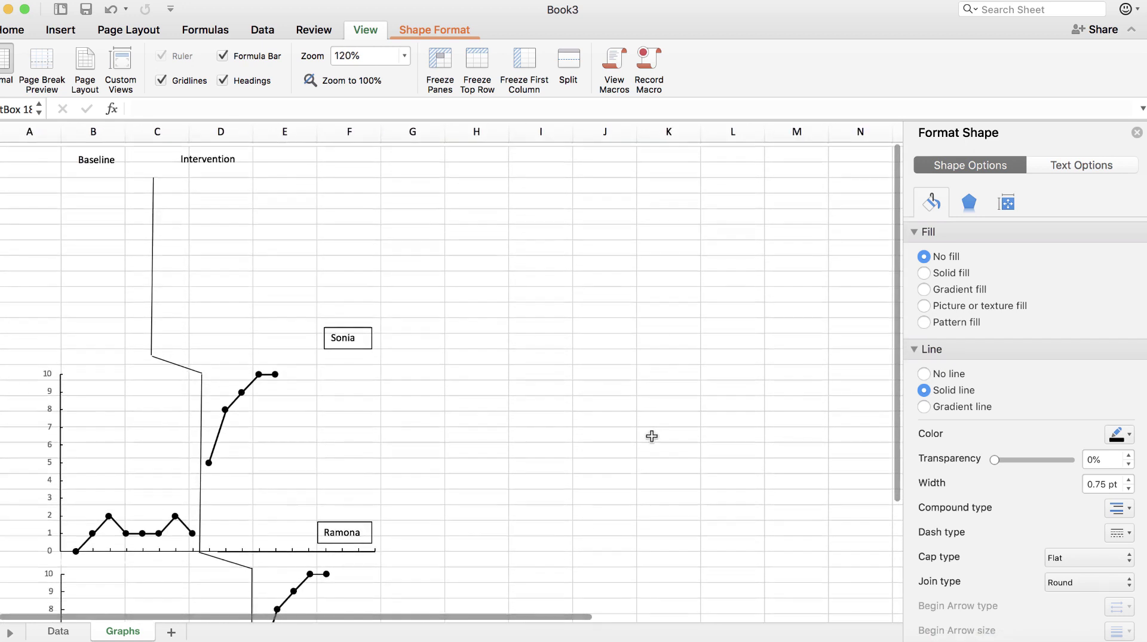
key(super+v)
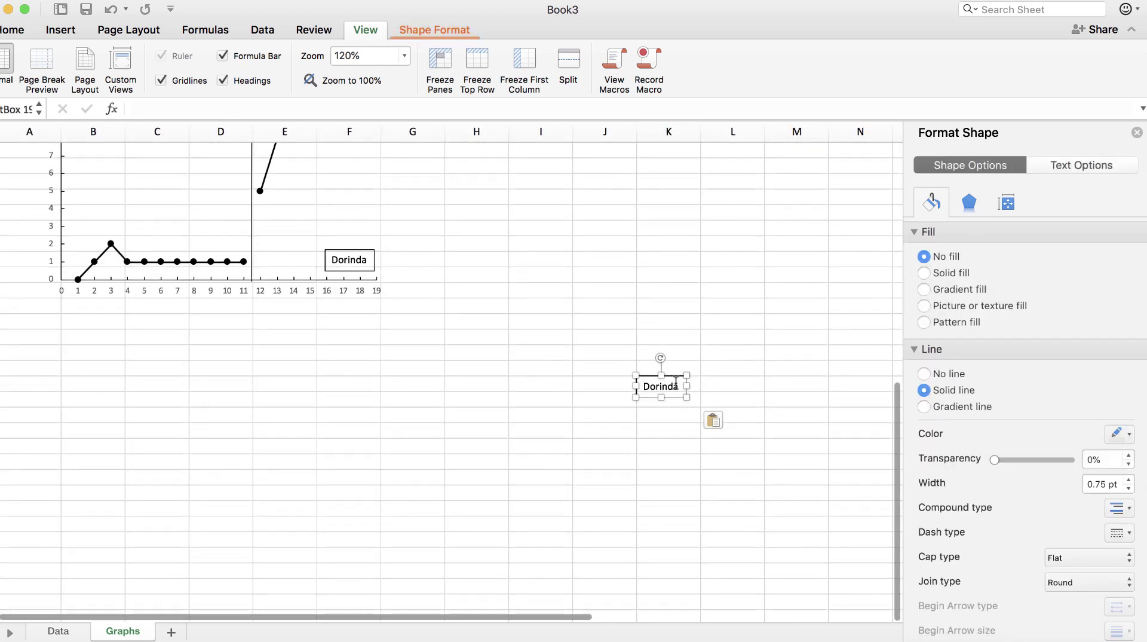
drag(636, 385, 635, 384)
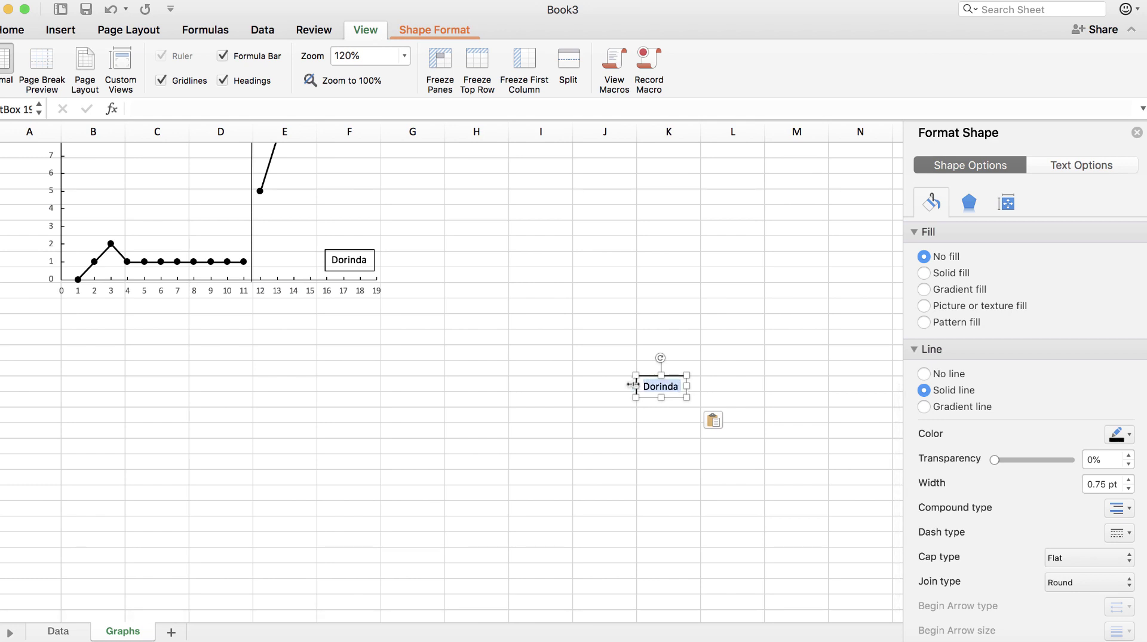
text(Number of Words Id)
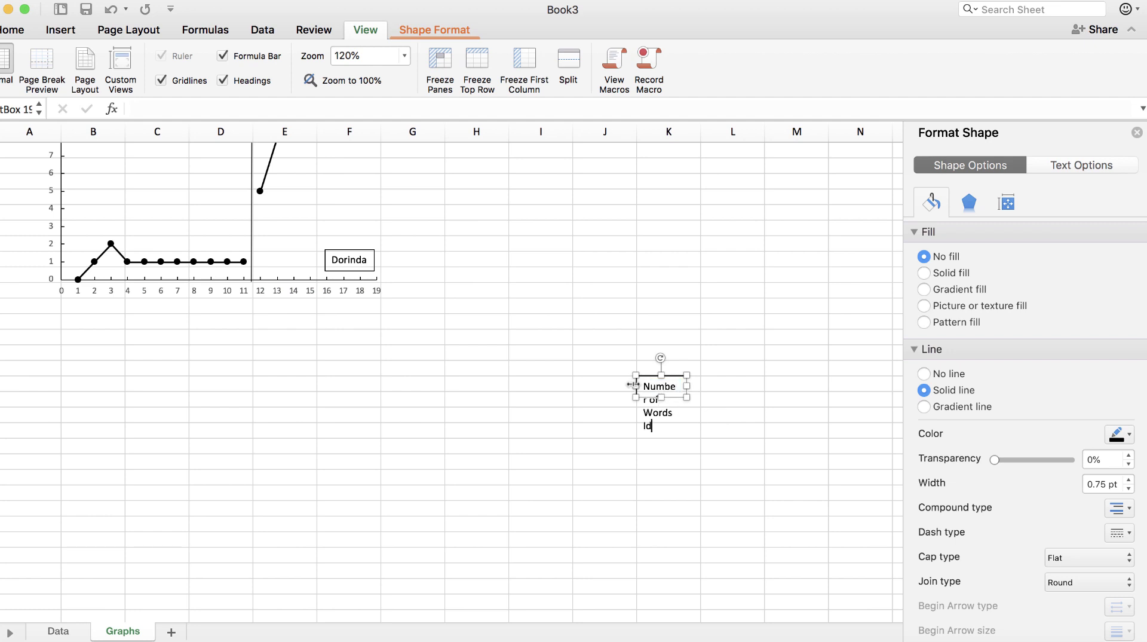
text(ndependently)
Step: Widen the duplicated text box until its text fits on one line, and rotate it to read vertically upward
drag(632, 386, 419, 386)
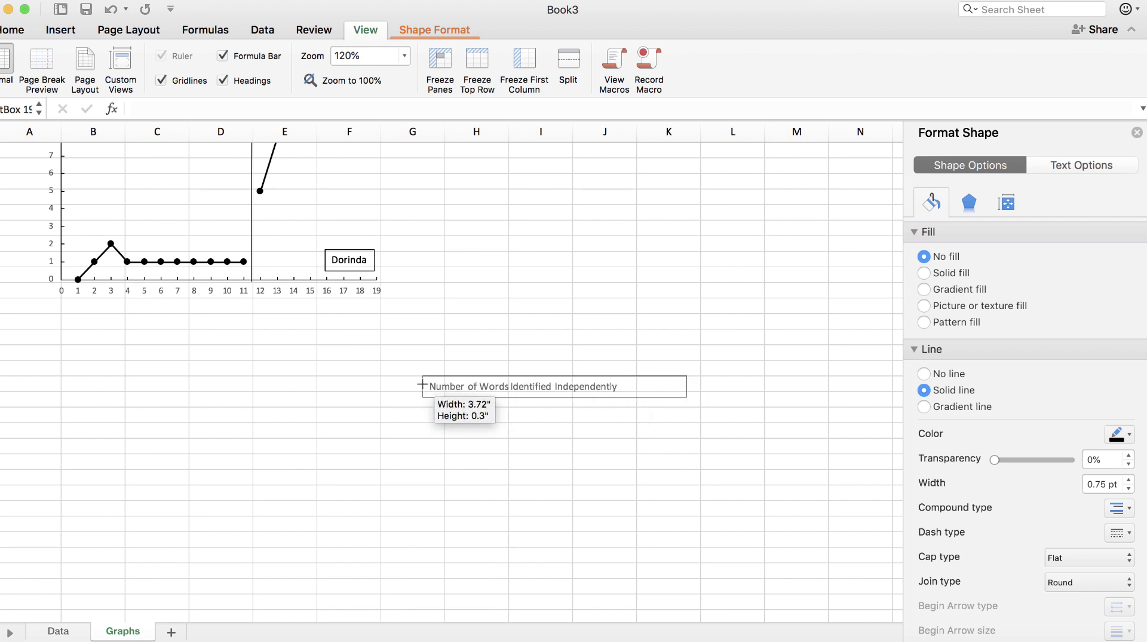
drag(687, 386, 647, 382)
drag(529, 359, 96, 256)
Step: Move the vertical "Number of Words Identified Independently" label to the left of the second chart's vertical axis
scroll(205, 297, up, 5)
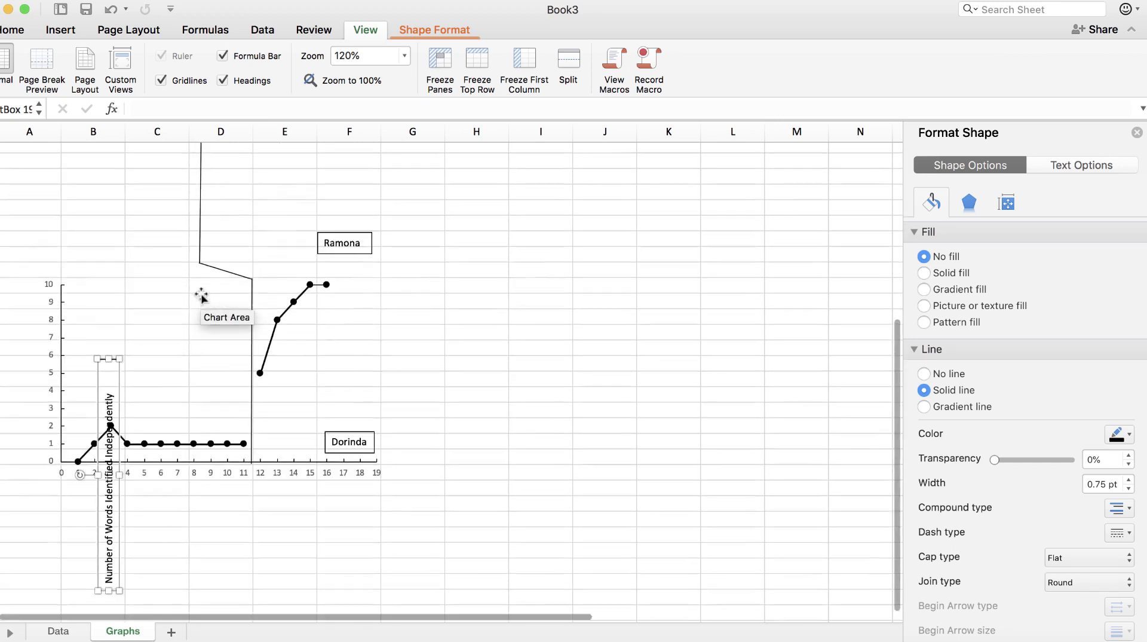
drag(94, 426, 3, 259)
click(98, 421)
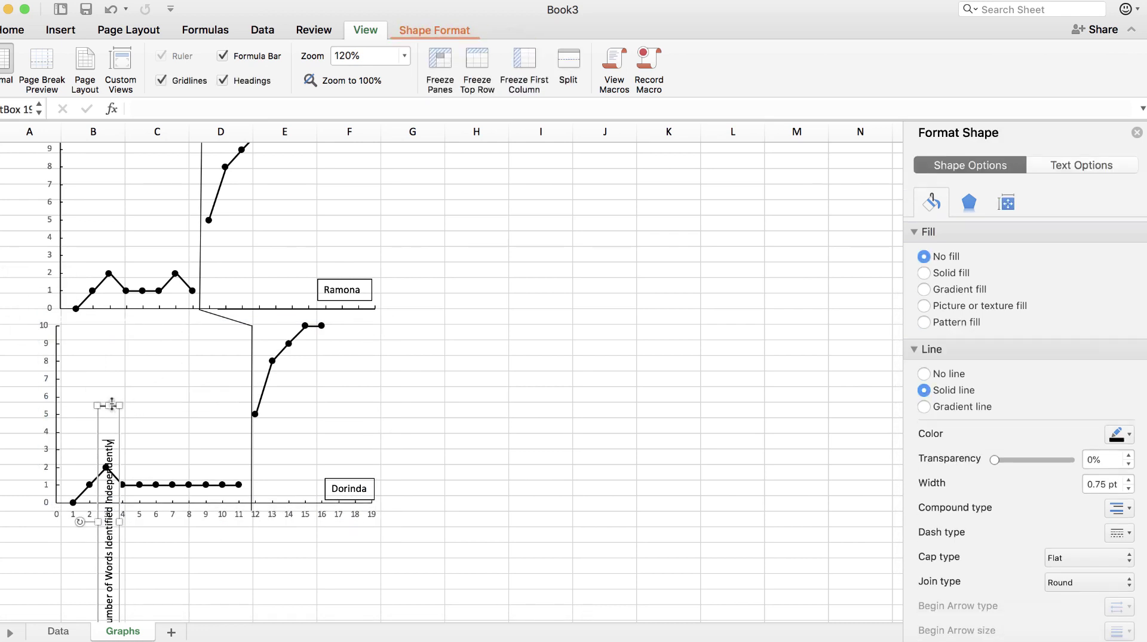
drag(97, 429, 35, 152)
scroll(341, 272, up, 5)
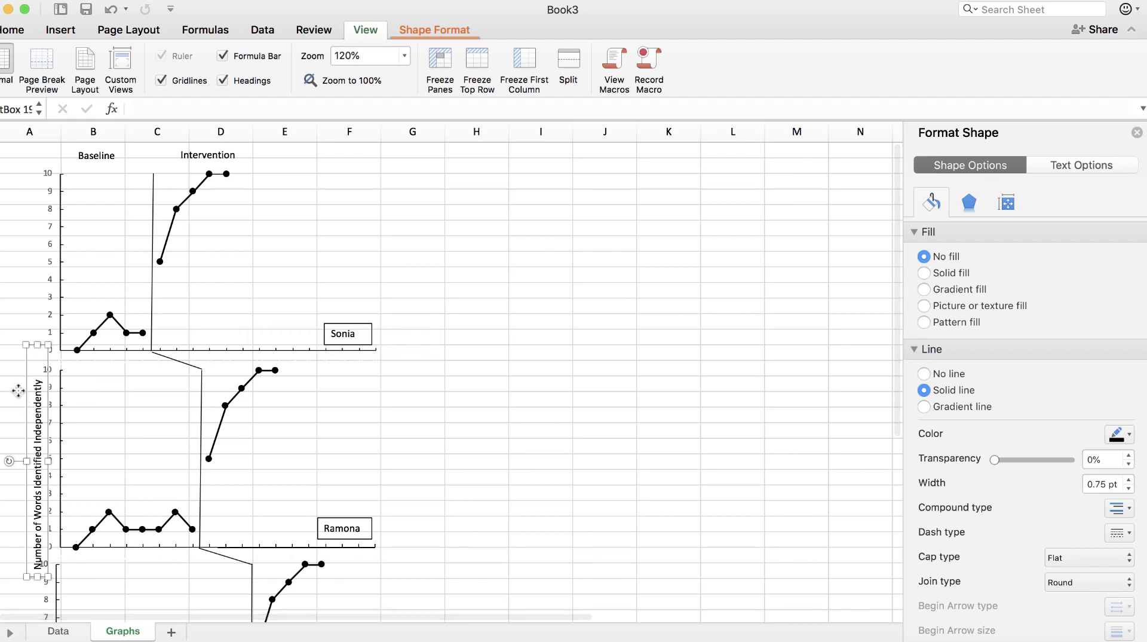
Step: Set the vertical axis label's font size to 14 and lengthen its box at both ends so the text fits on one line
drag(24, 399, 20, 532)
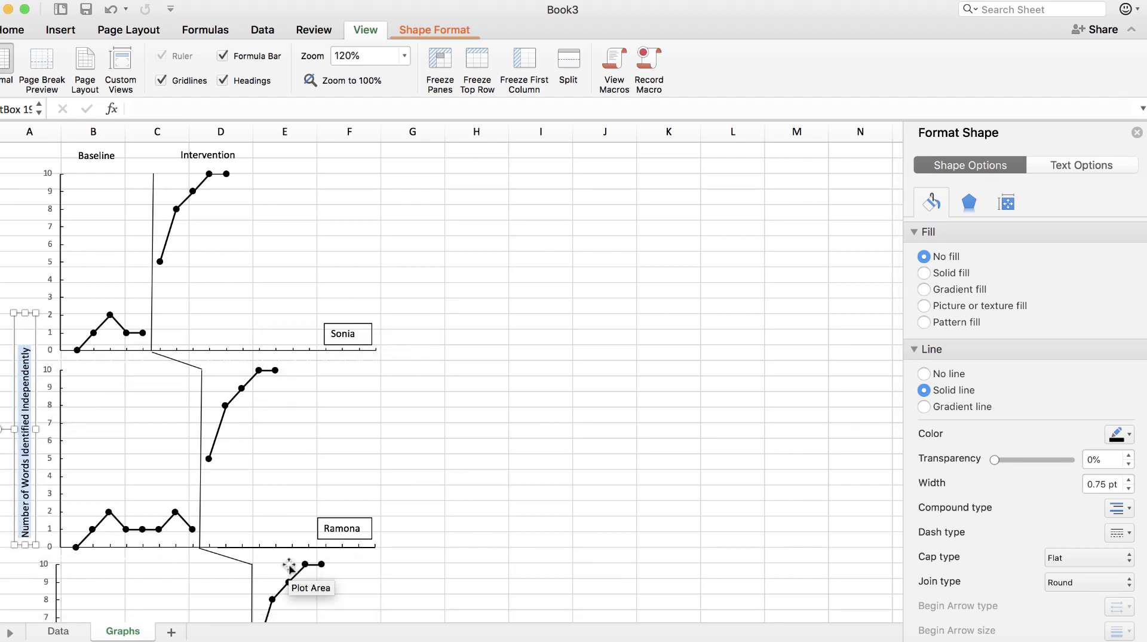
click(21, 30)
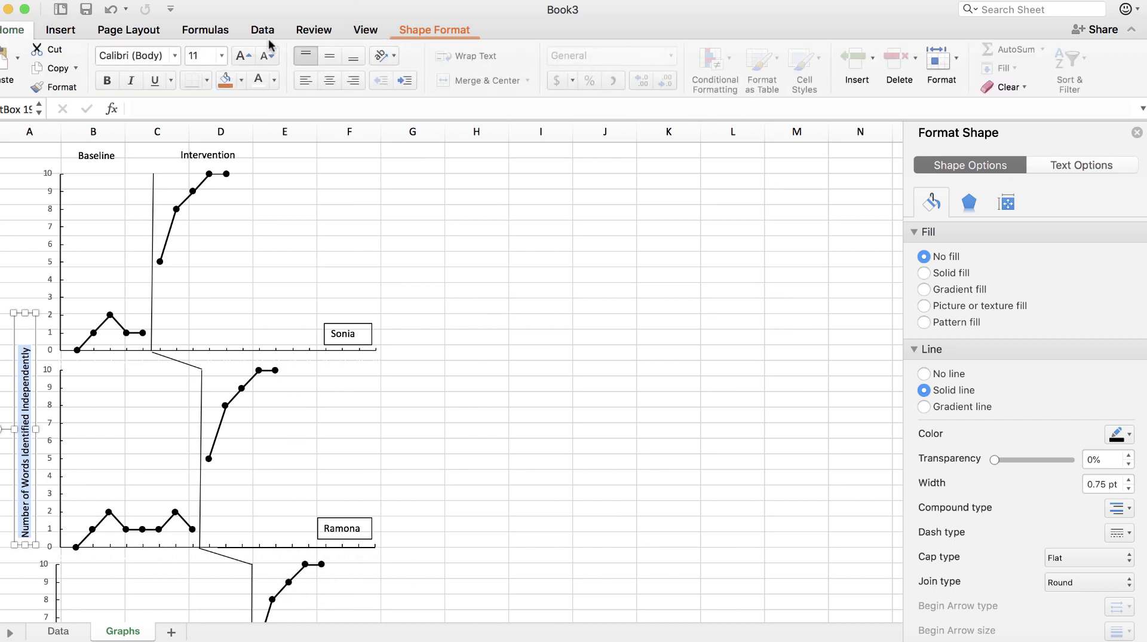
click(222, 55)
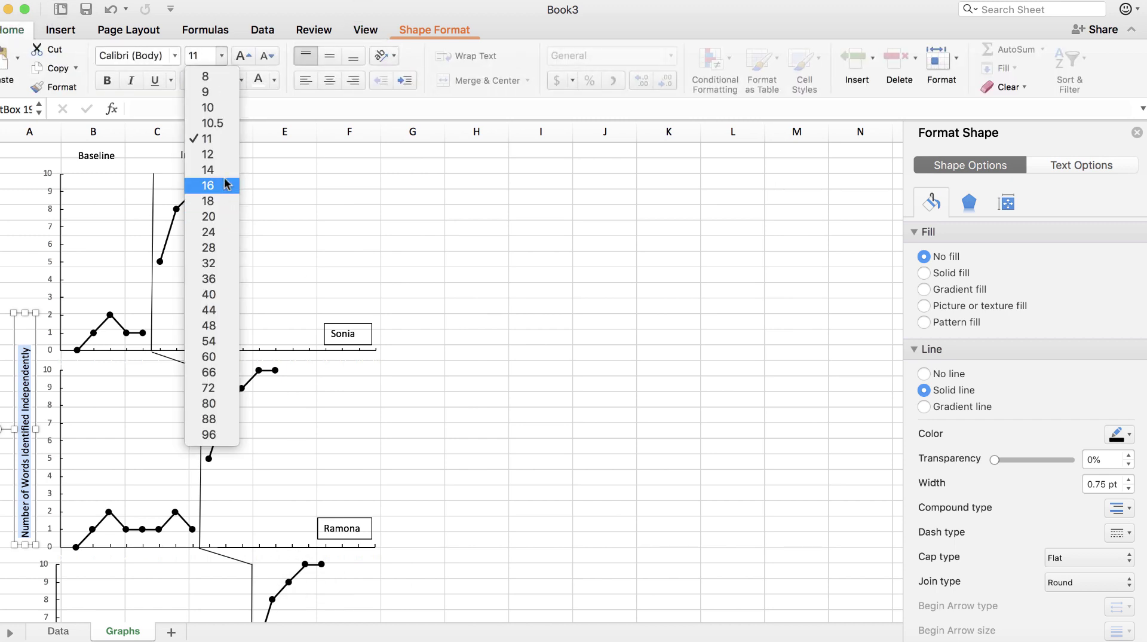
click(224, 170)
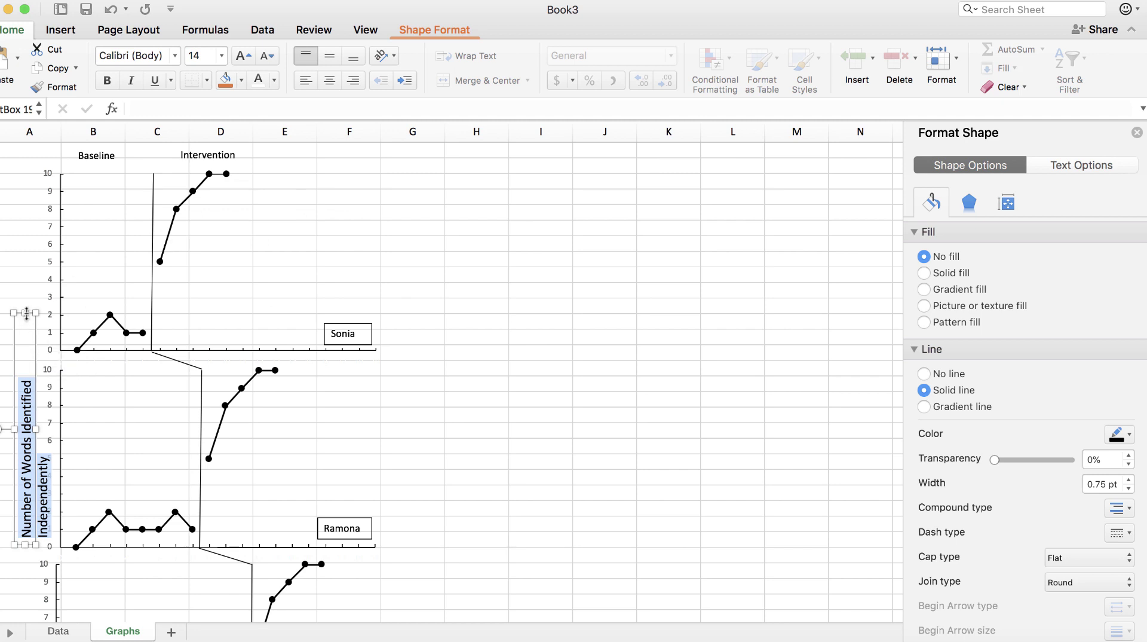
drag(26, 312, 26, 250)
drag(25, 545, 23, 603)
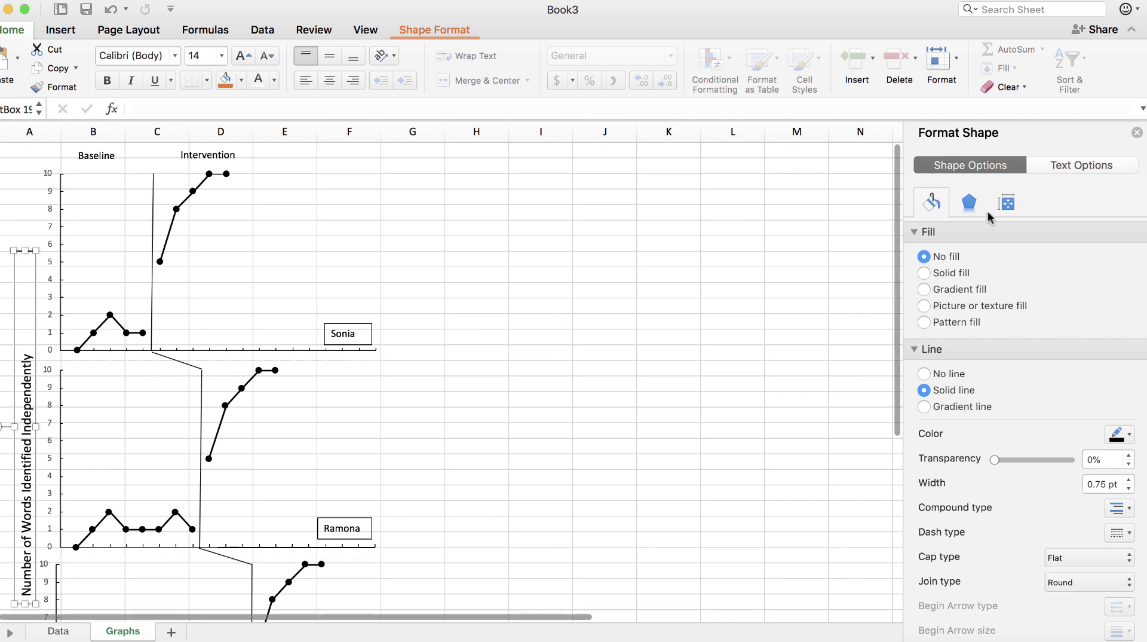
Step: Remove the outline from the vertical axis label, deselect it, and review all three stacked charts together
click(924, 374)
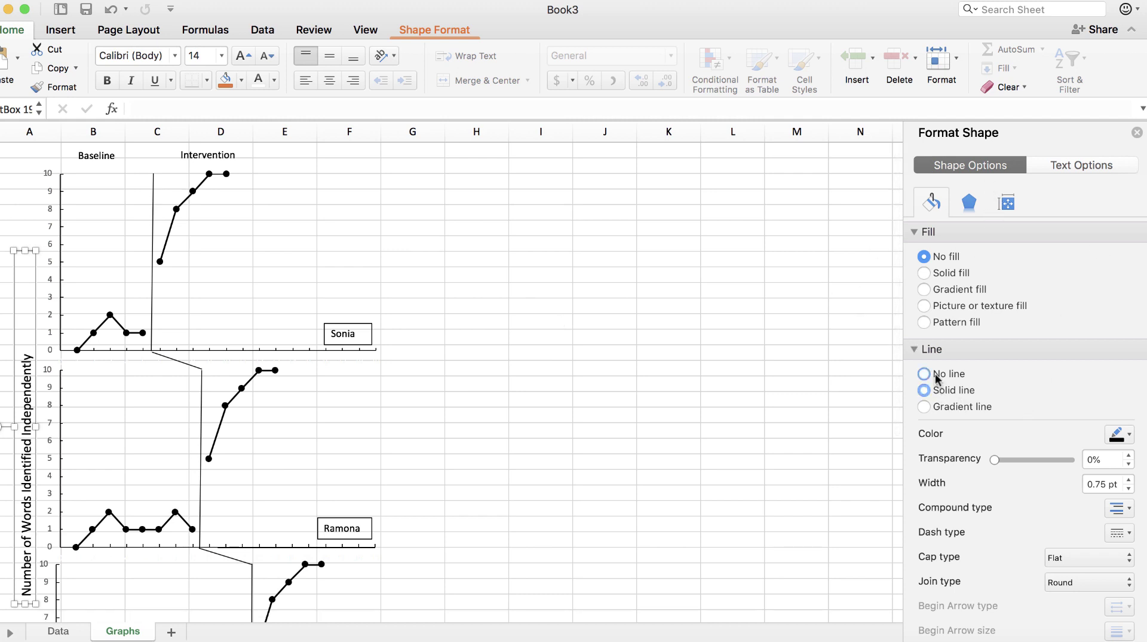
click(706, 399)
scroll(705, 399, down, 8)
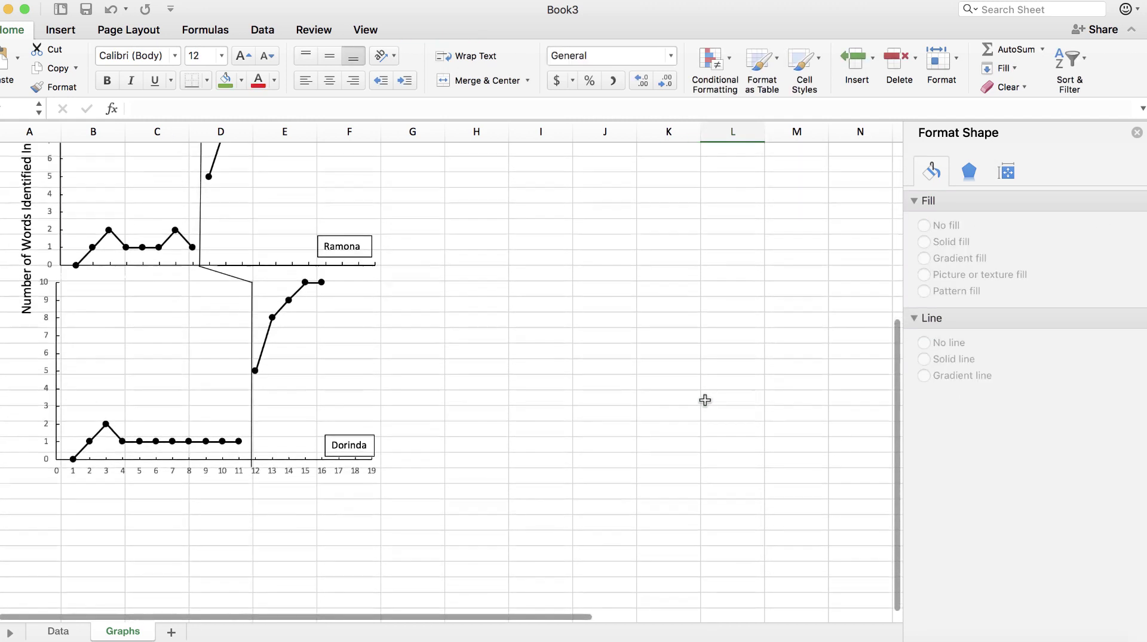
scroll(615, 450, down, 3)
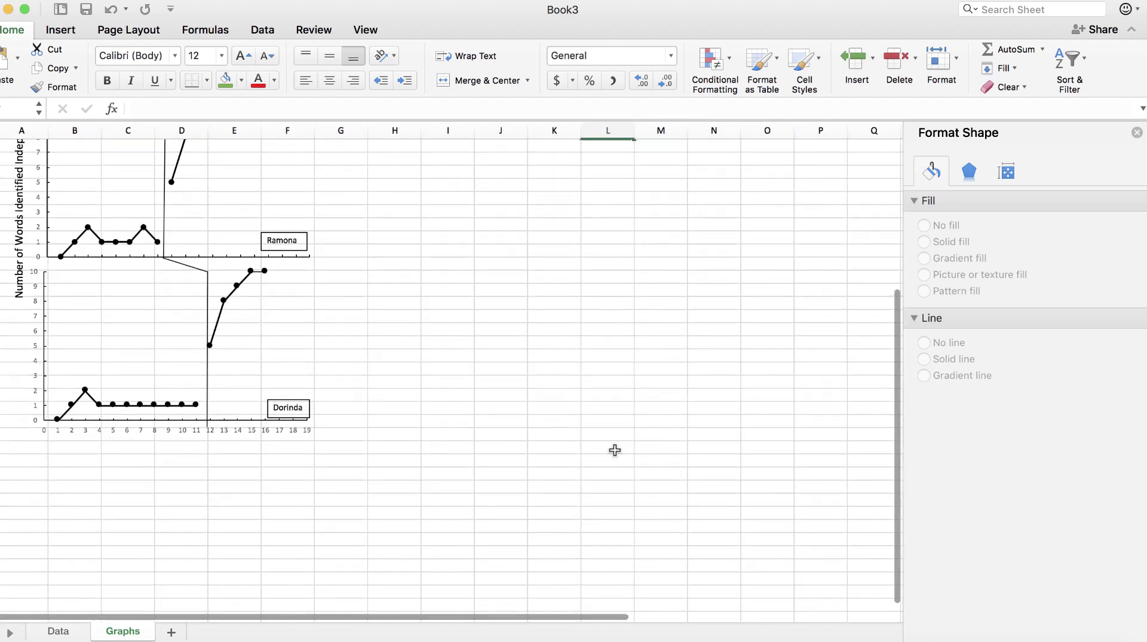
scroll(607, 418, down, 2)
scroll(608, 418, up, 8)
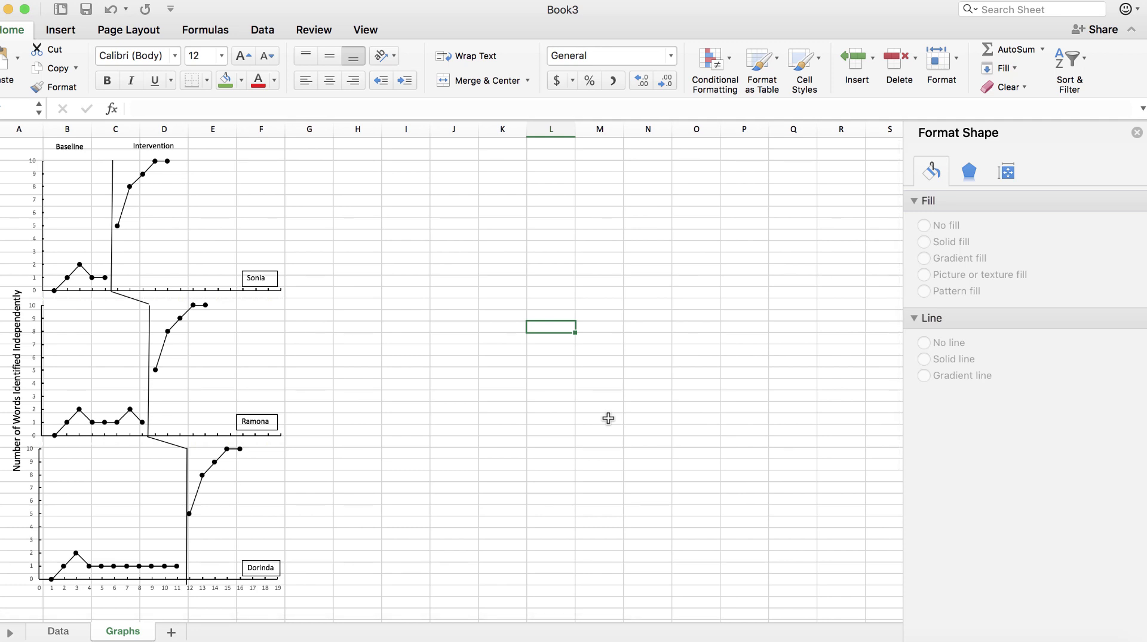
click(72, 0)
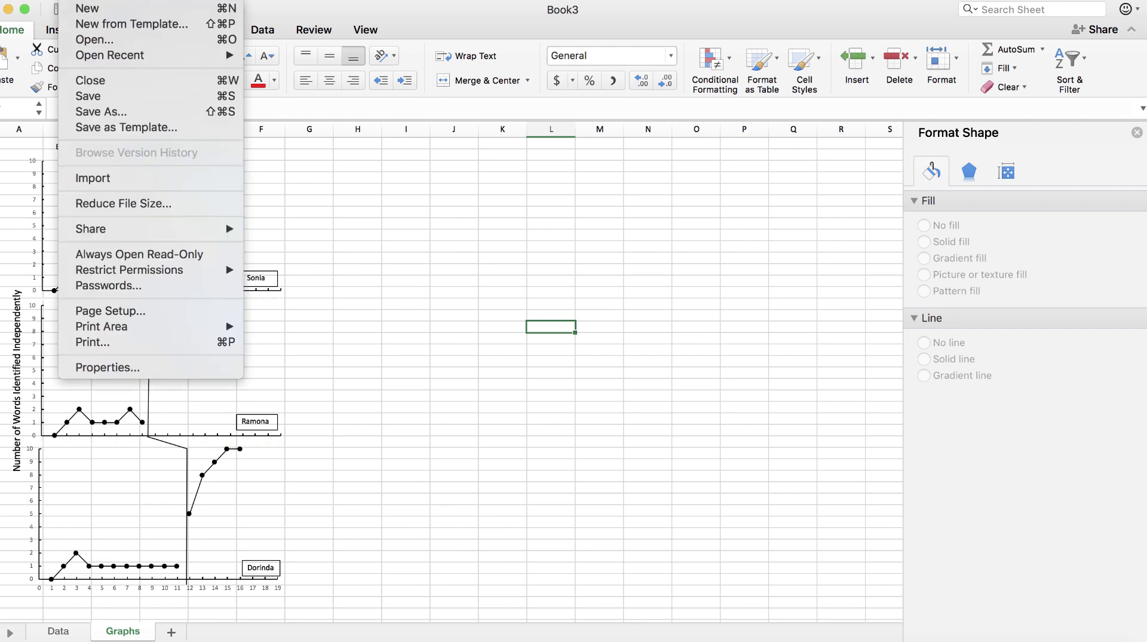
key(Escape)
click(777, 0)
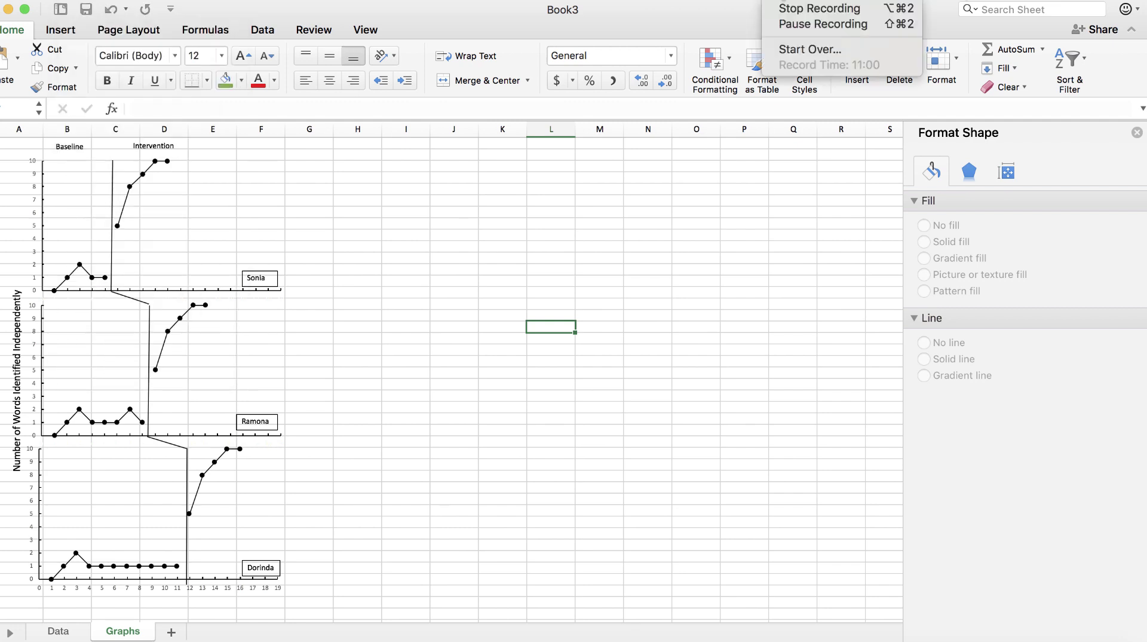
click(819, 8)
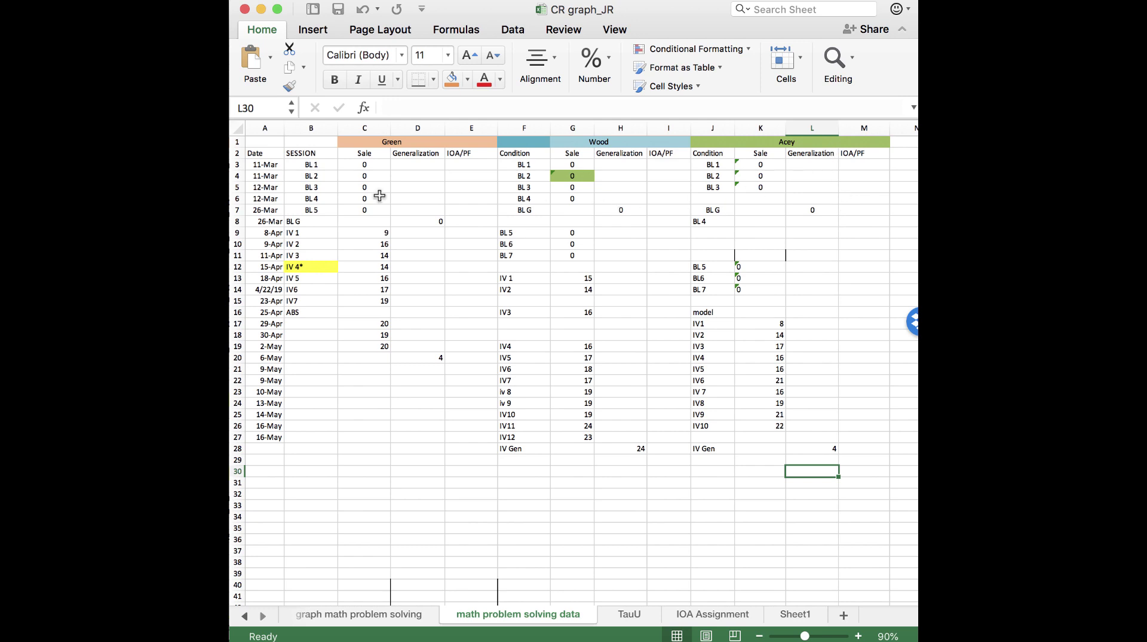
Step: Examine the three participants' baseline and intervention generalization scores on the math problem solving data sheet
click(240, 199)
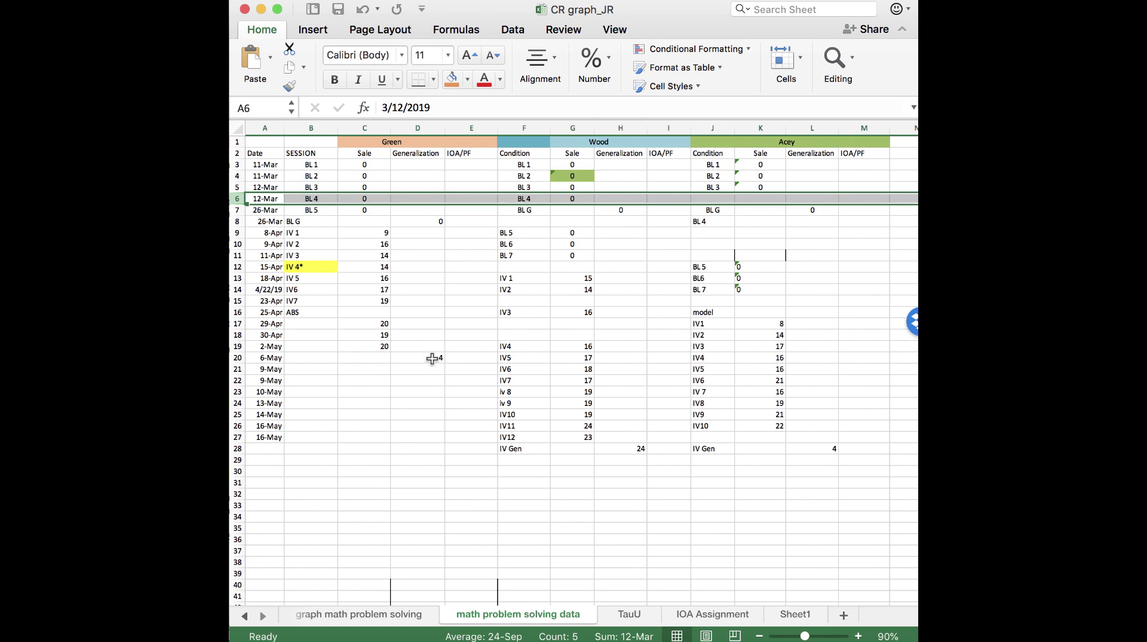
click(435, 221)
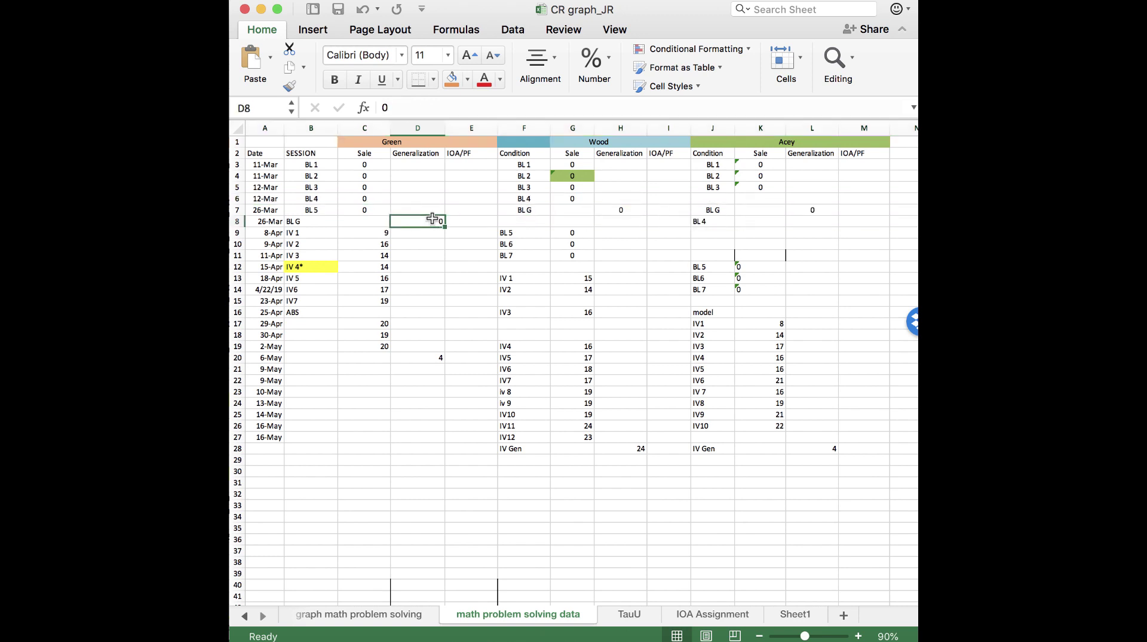
click(645, 210)
click(813, 220)
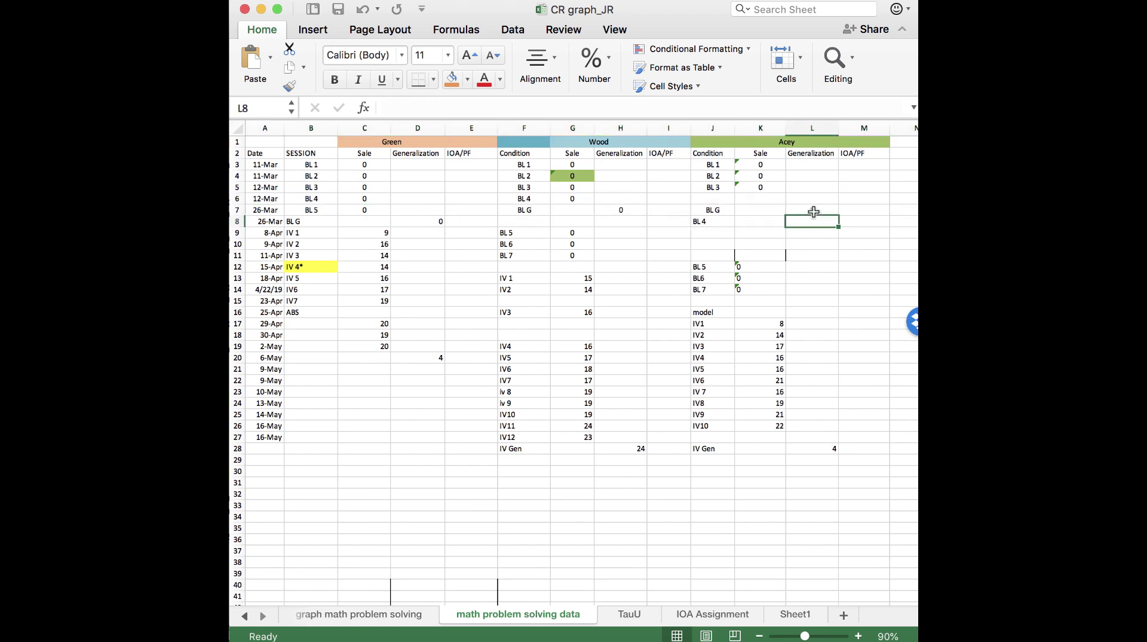
click(814, 211)
click(442, 356)
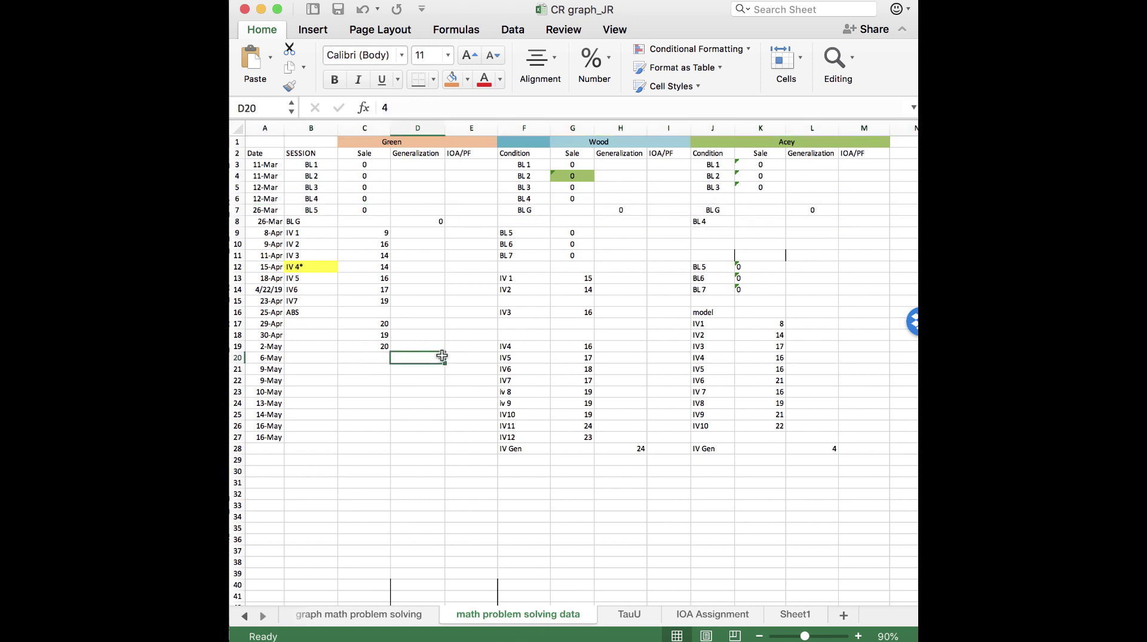
click(636, 449)
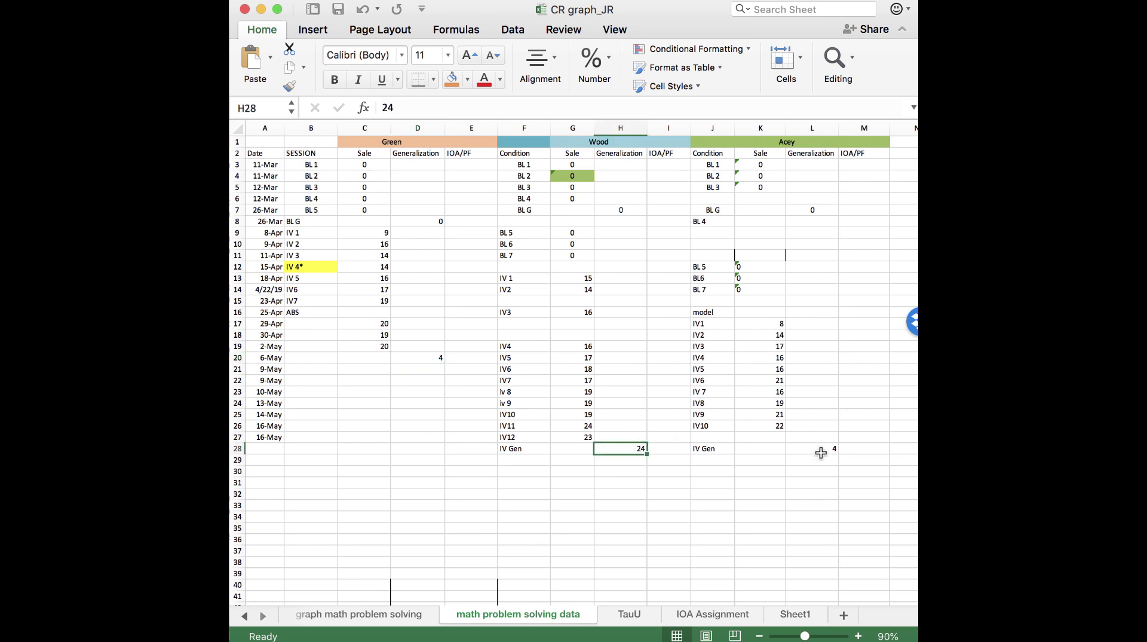
click(821, 452)
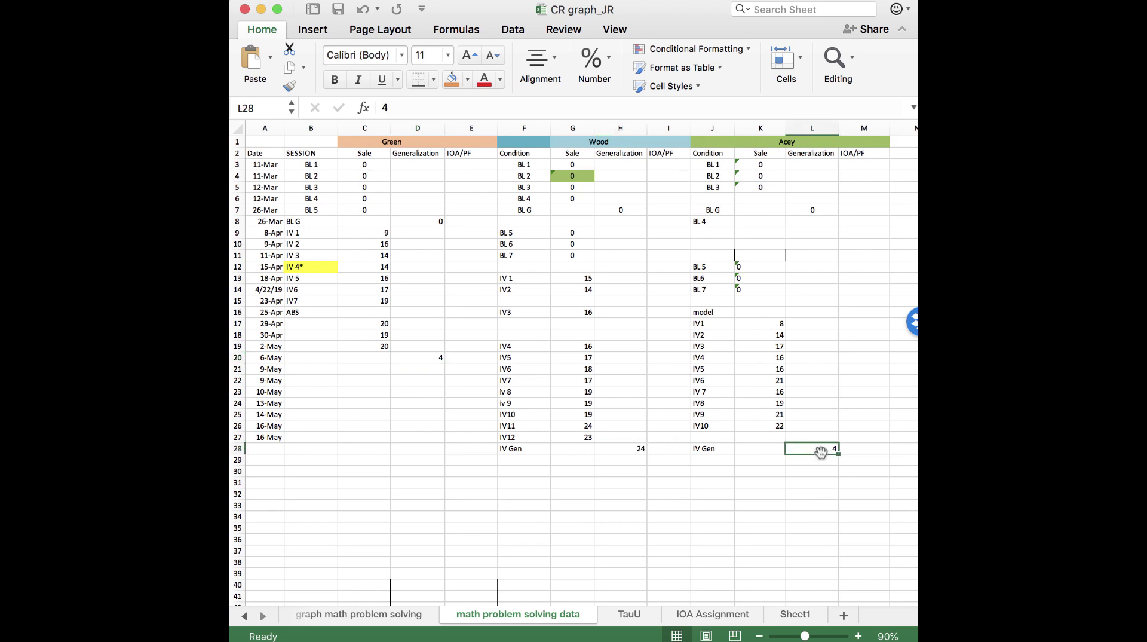
Step: Open the graph math problem solving sheet and inspect the open generalization marker at the end of the top chart's baseline
click(385, 616)
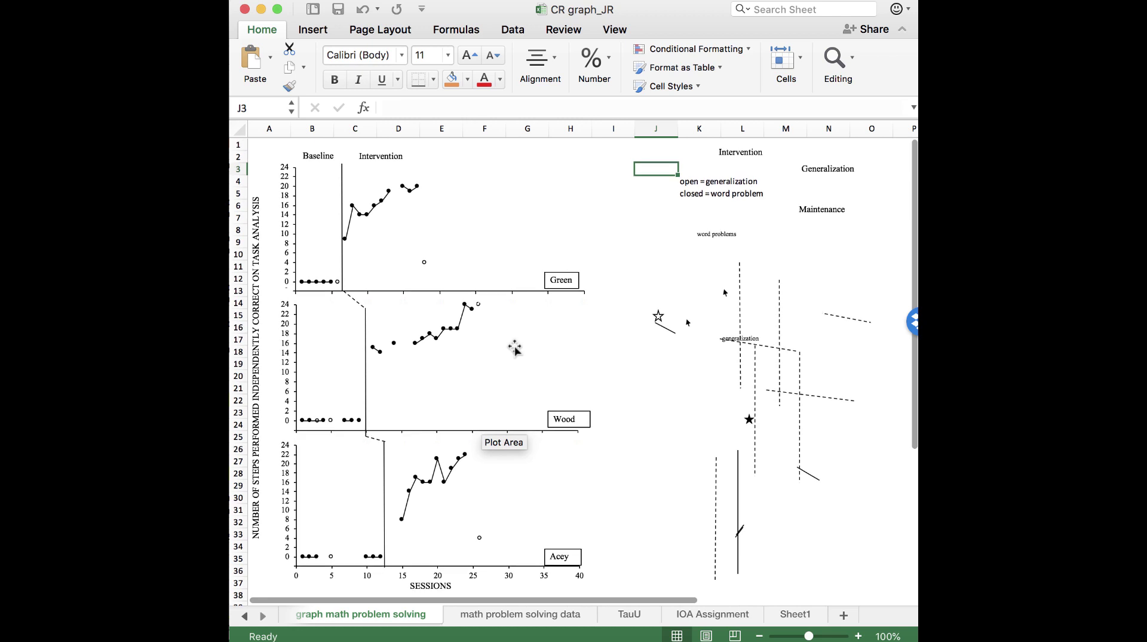
mouse_move(338, 286)
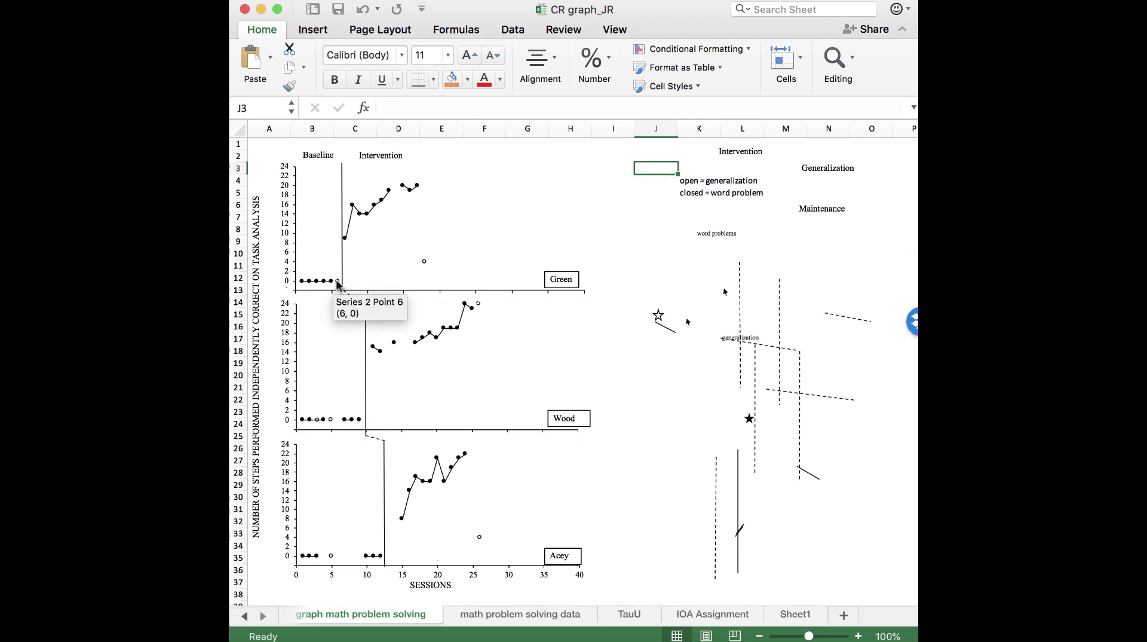
click(338, 285)
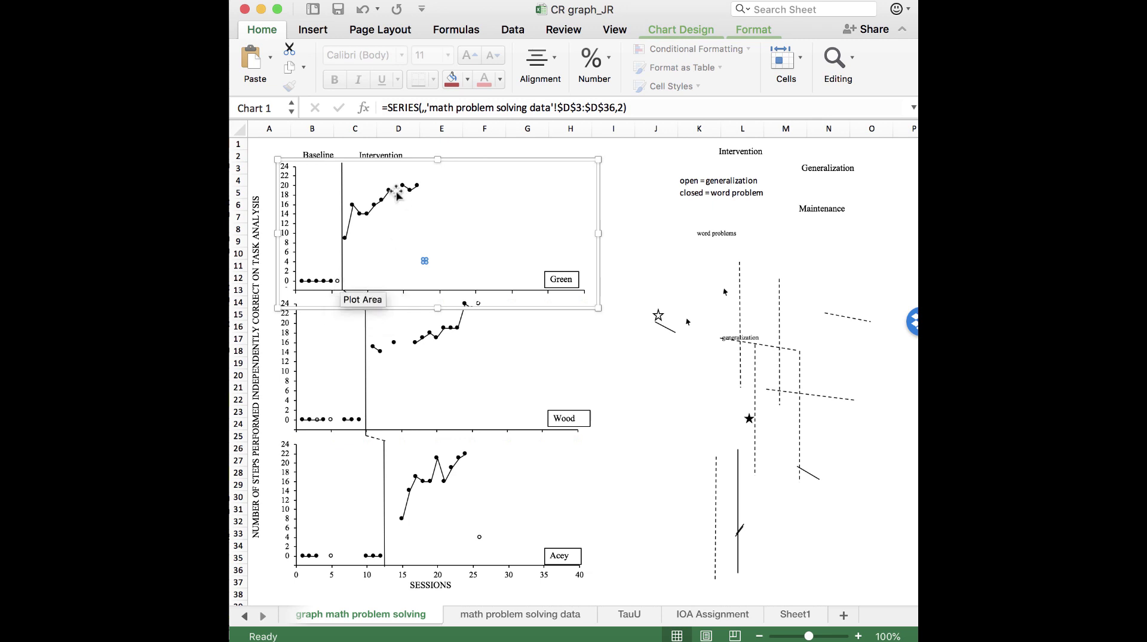
Step: Set the marker fill to No fill for the last point of the first intervention run in the top chart
click(389, 189)
click(389, 189)
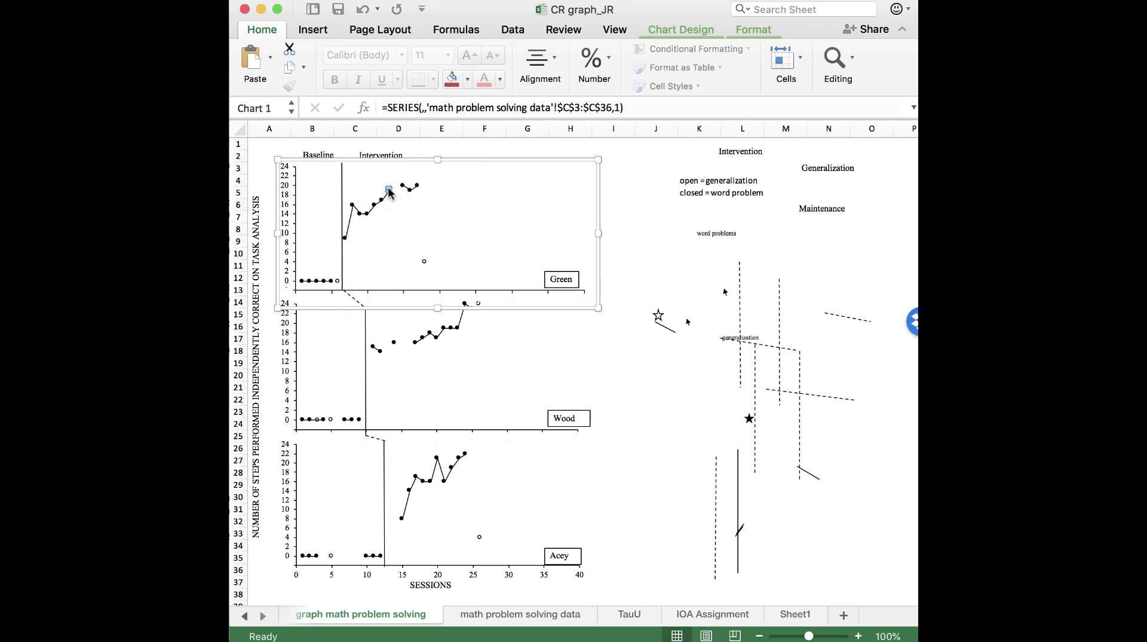
double_click(389, 190)
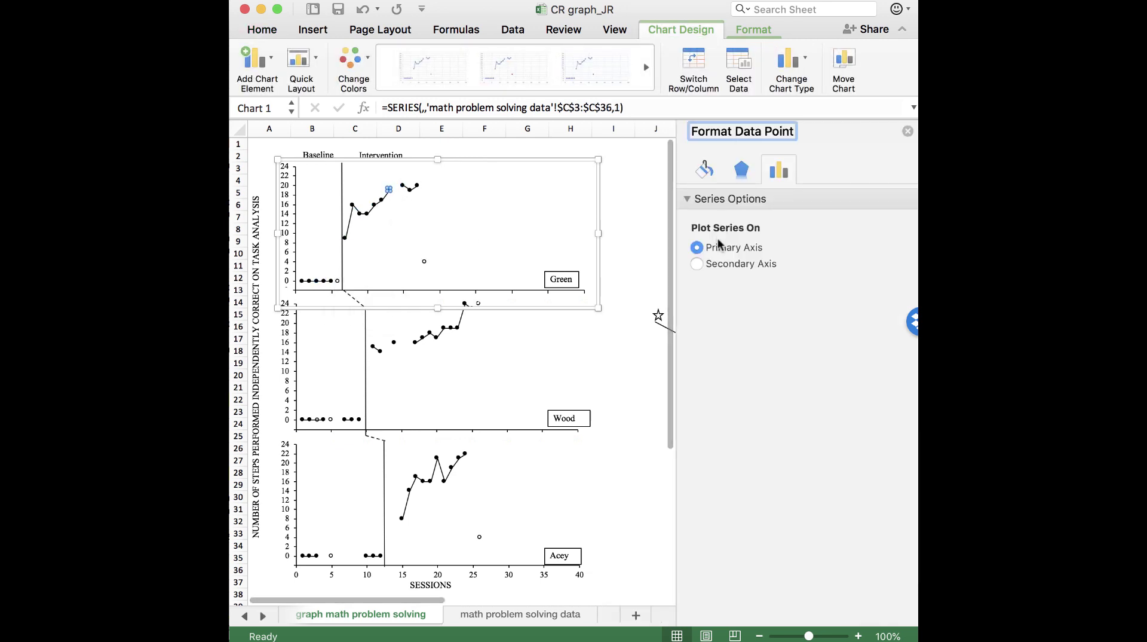
click(704, 170)
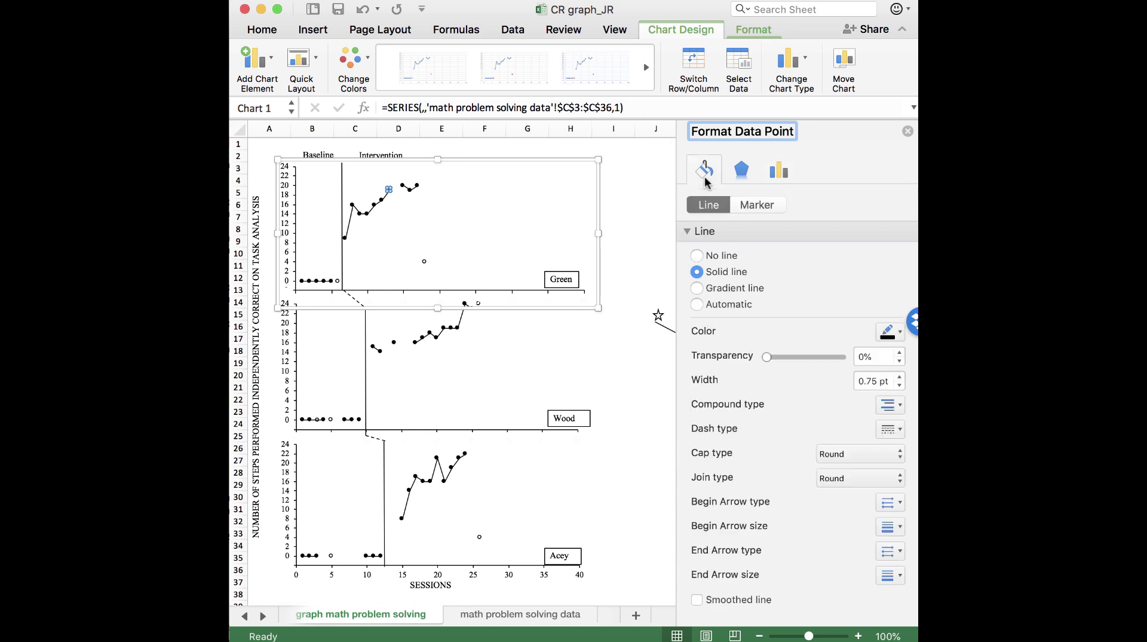
click(758, 205)
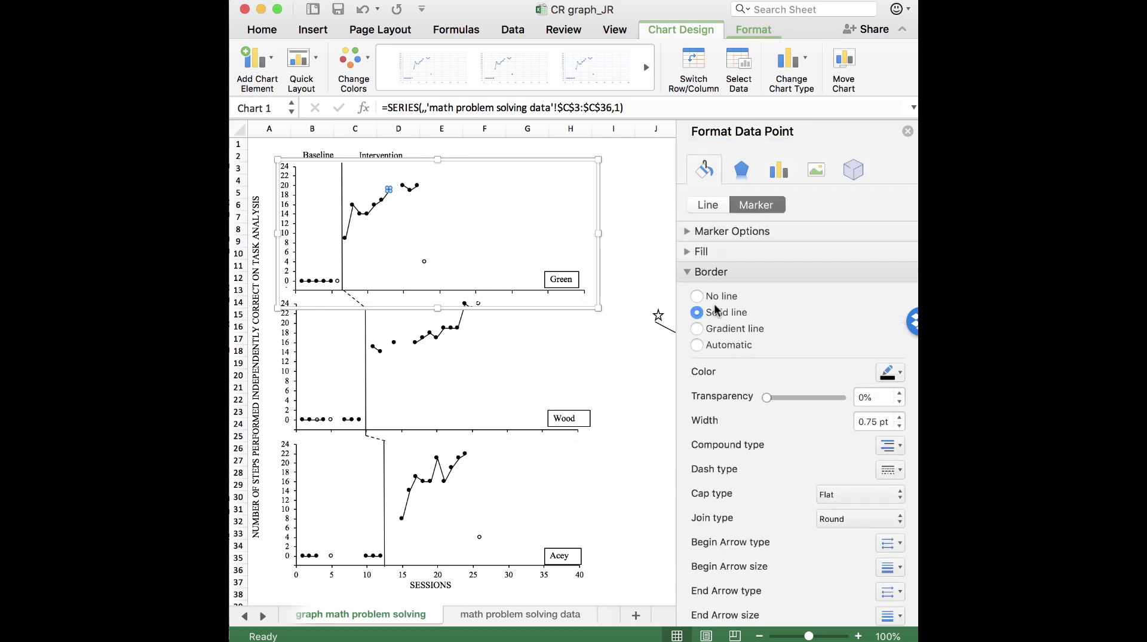
click(702, 249)
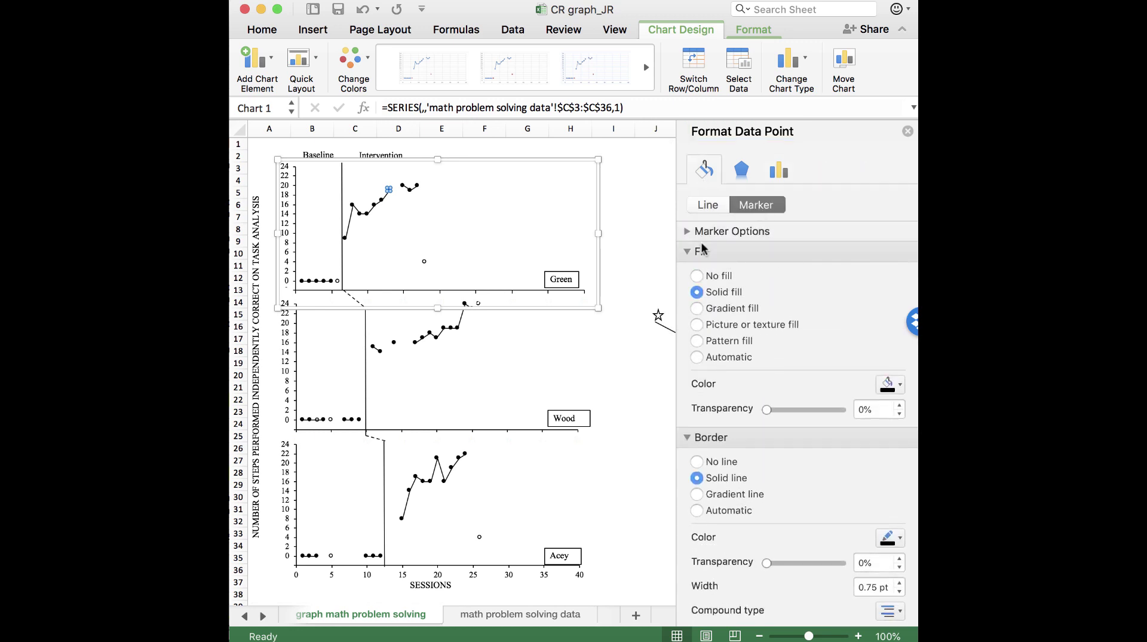
click(697, 276)
click(645, 255)
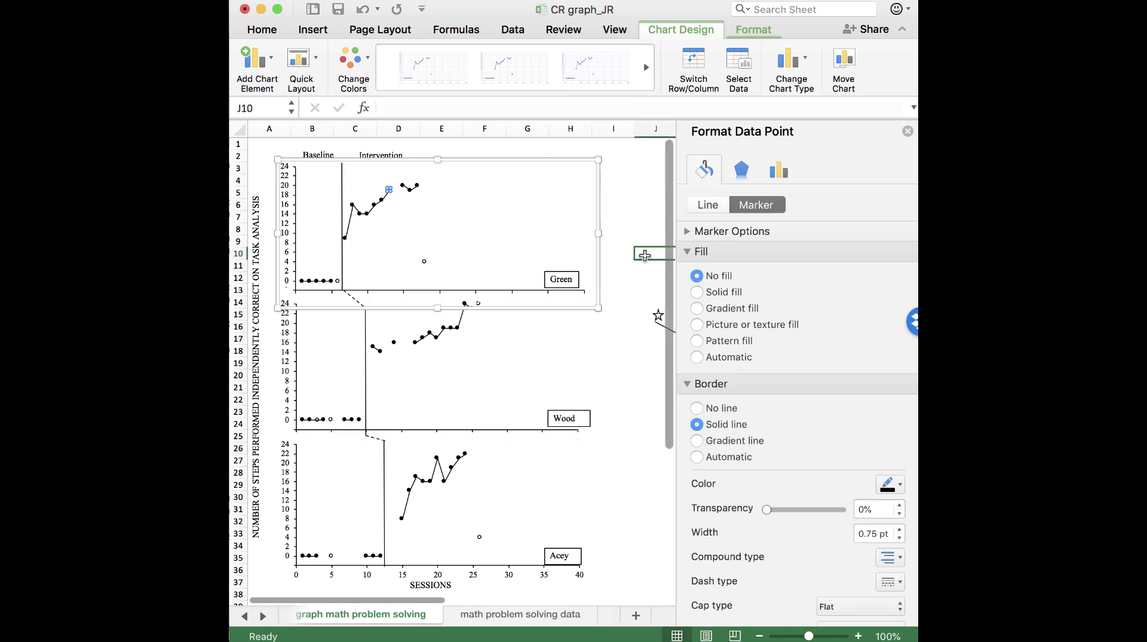
Step: Return to the three stacked charts with nothing selected and review their open generalization and closed word problem markers
double_click(389, 193)
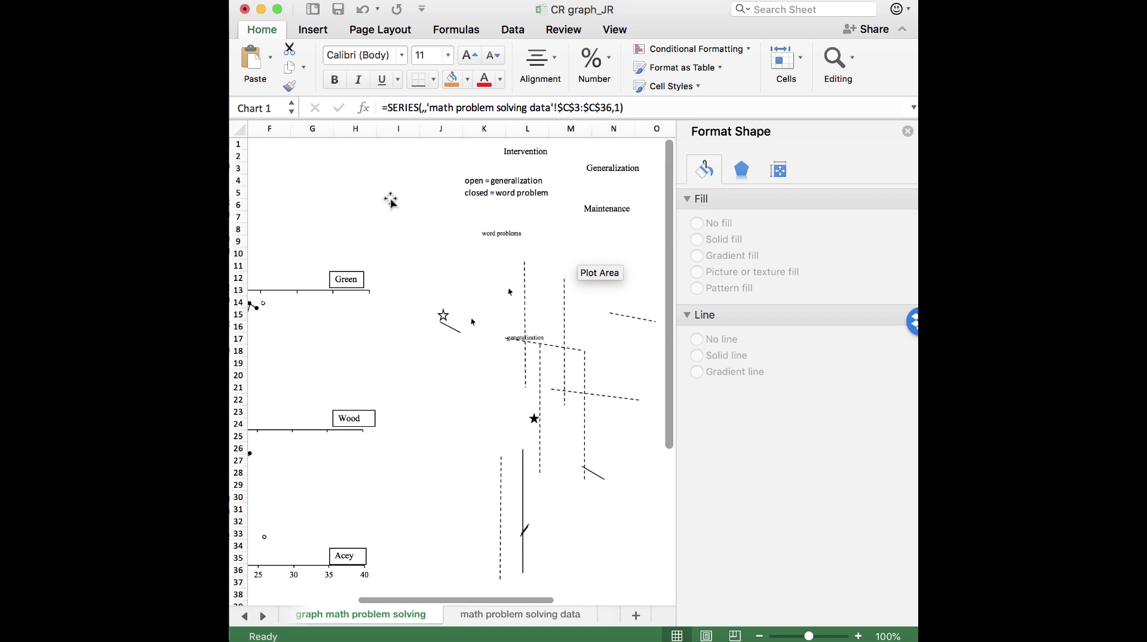
click(614, 358)
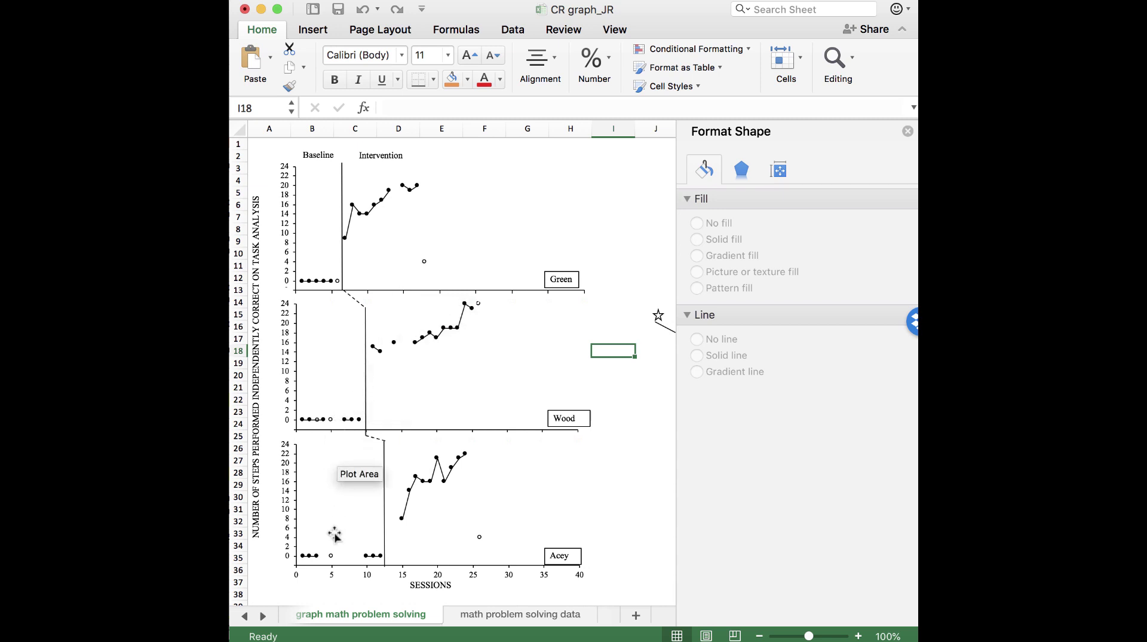
click(641, 495)
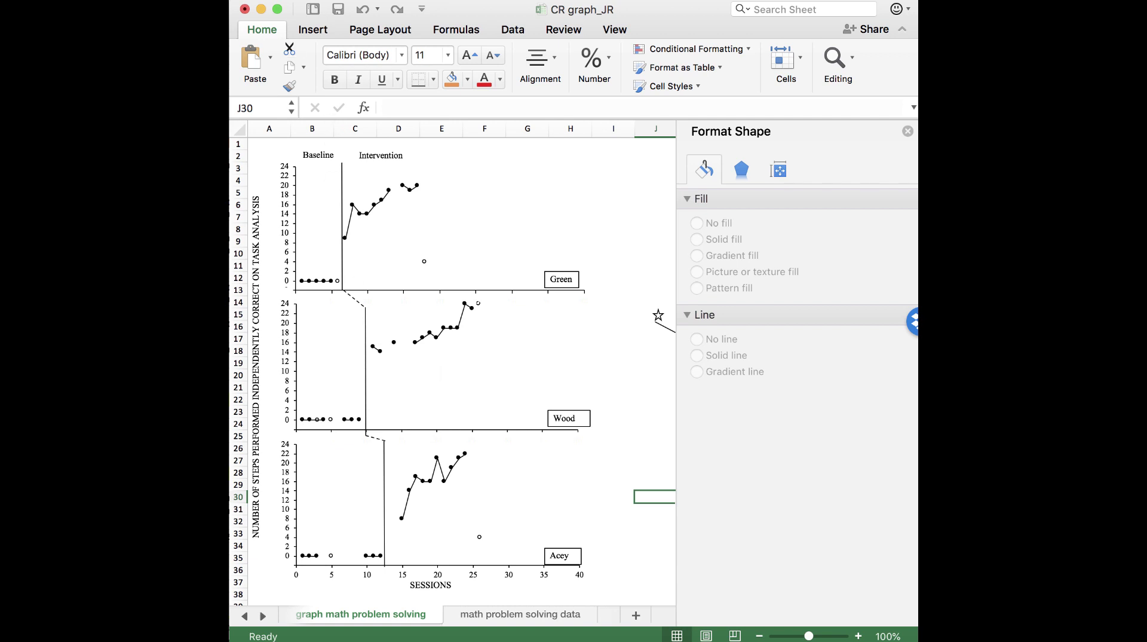
Step: Switch to the UDL graph_real data workbook and highlight the first participant's tip and sale columns, review the chart insertion options, and clear the selection
click(800, 7)
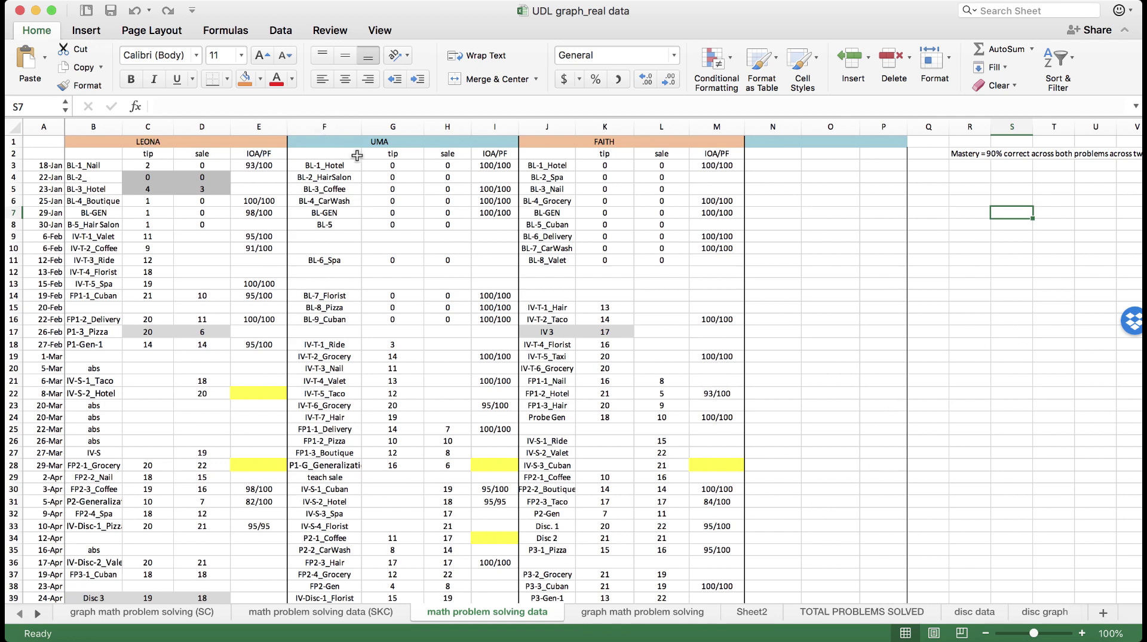
click(154, 153)
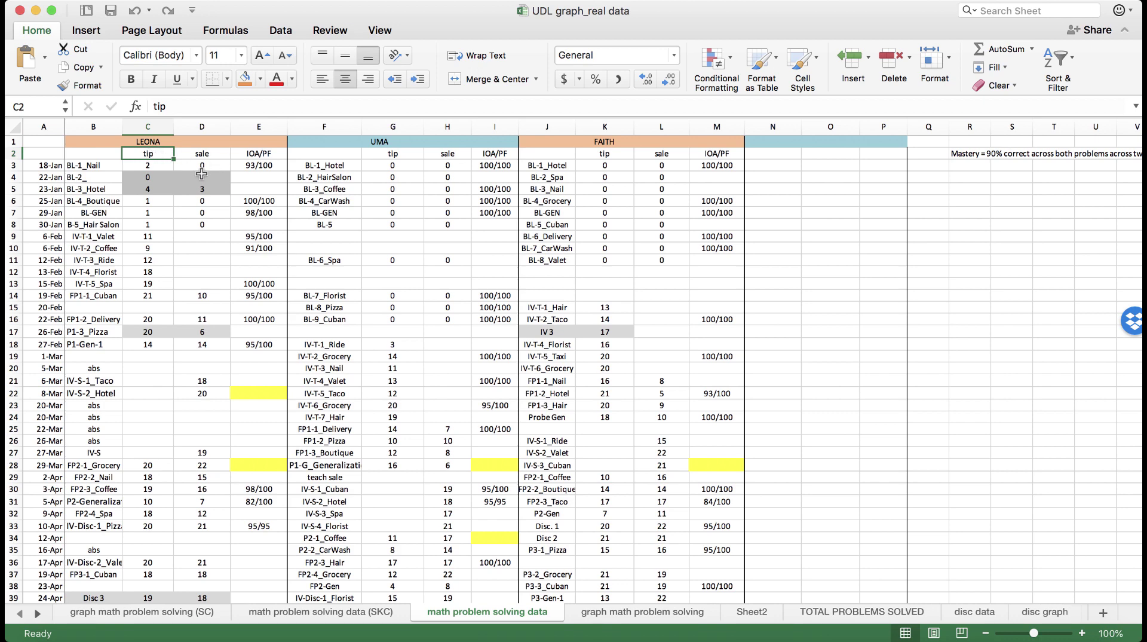
drag(147, 153, 196, 538)
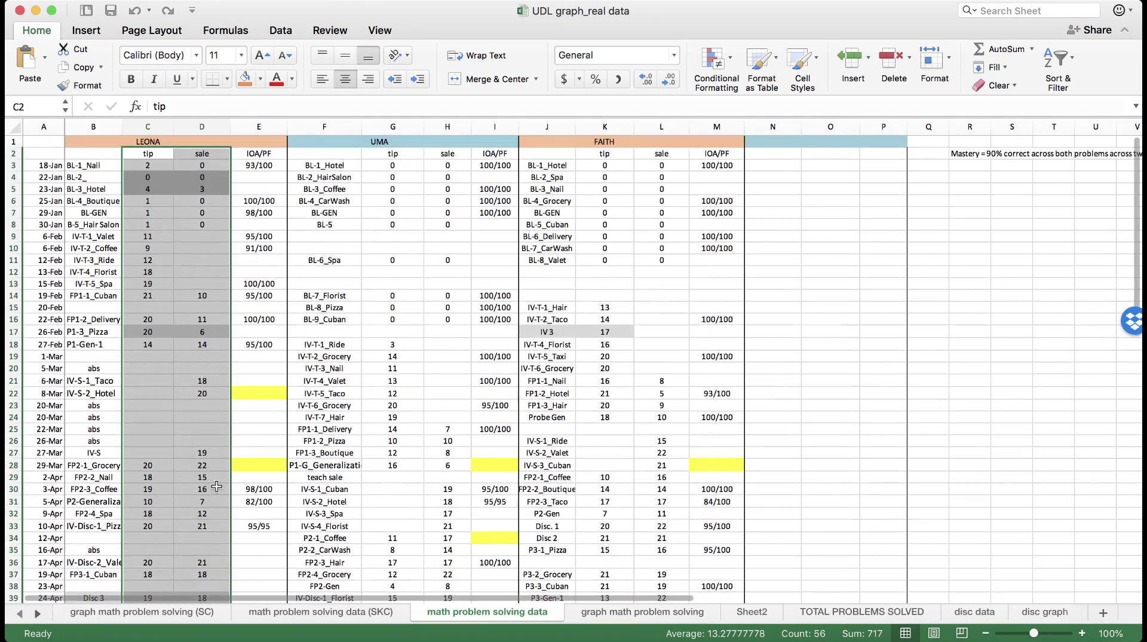
scroll(196, 419, up, 3)
click(97, 30)
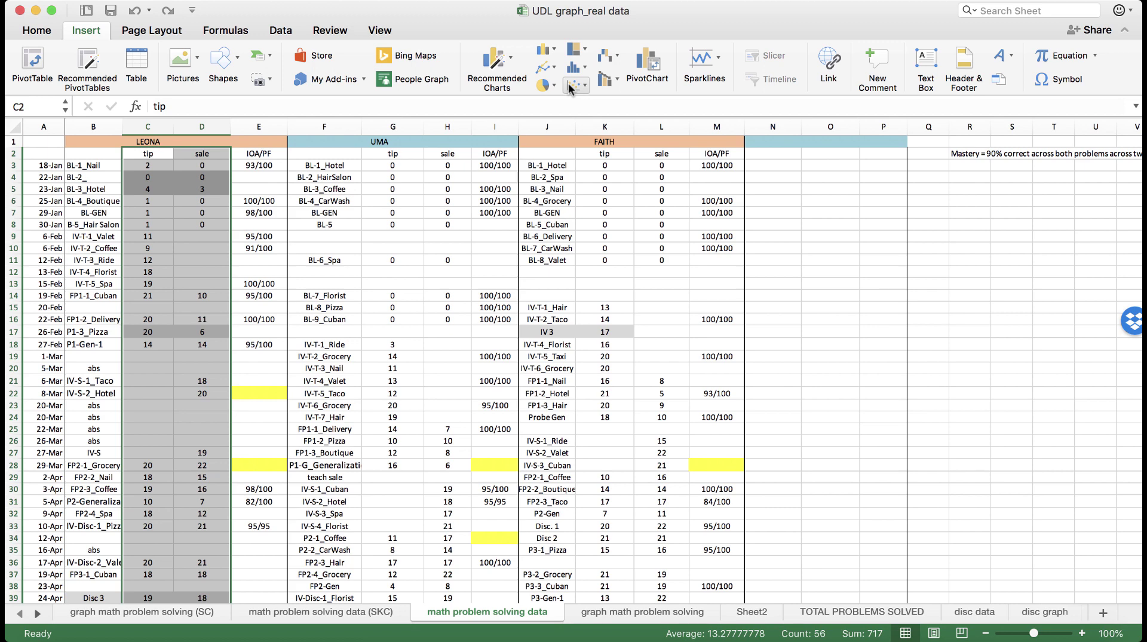
click(804, 224)
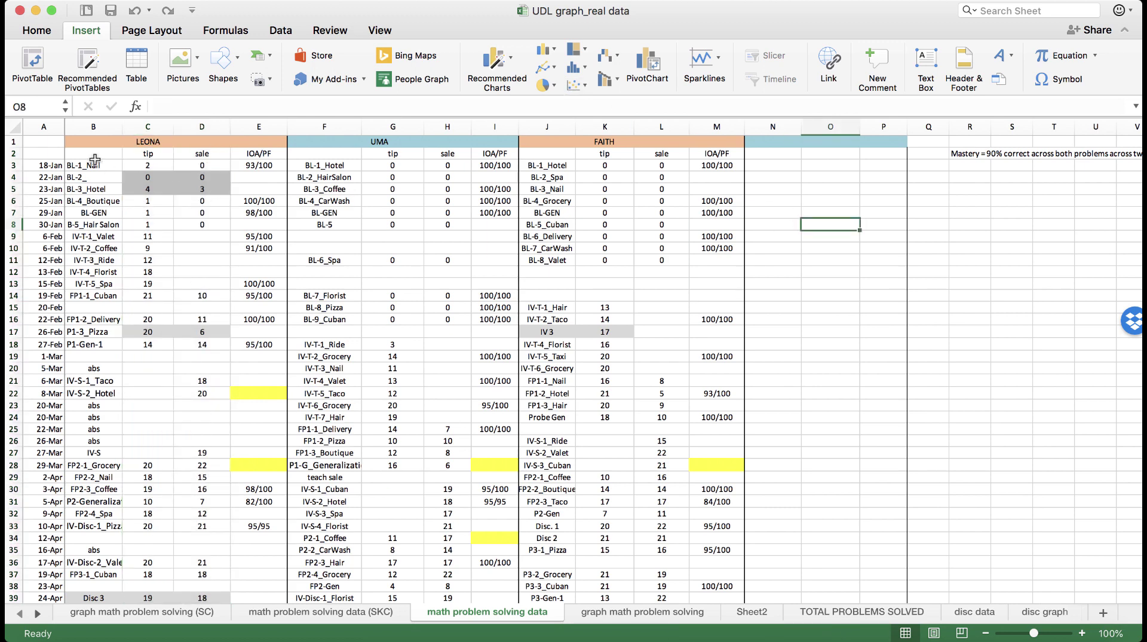
Step: Examine the three participants' tip, sale, generalization probe and IOA/PF records across all sessions on the math problem solving data sheet
scroll(99, 177, right, 1)
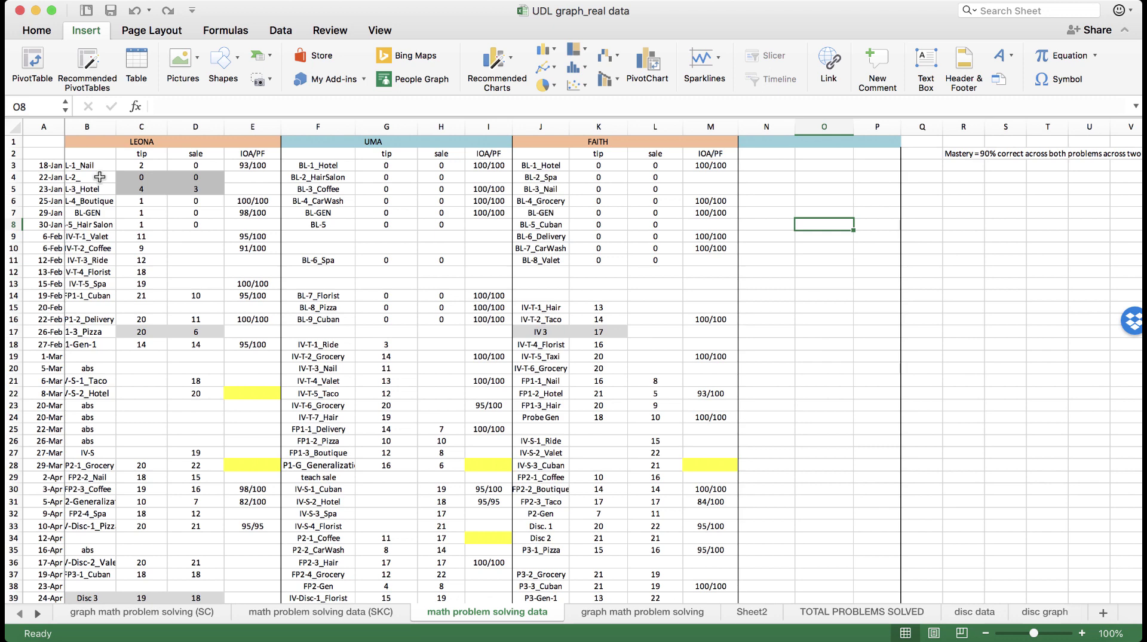
scroll(100, 177, left, 1)
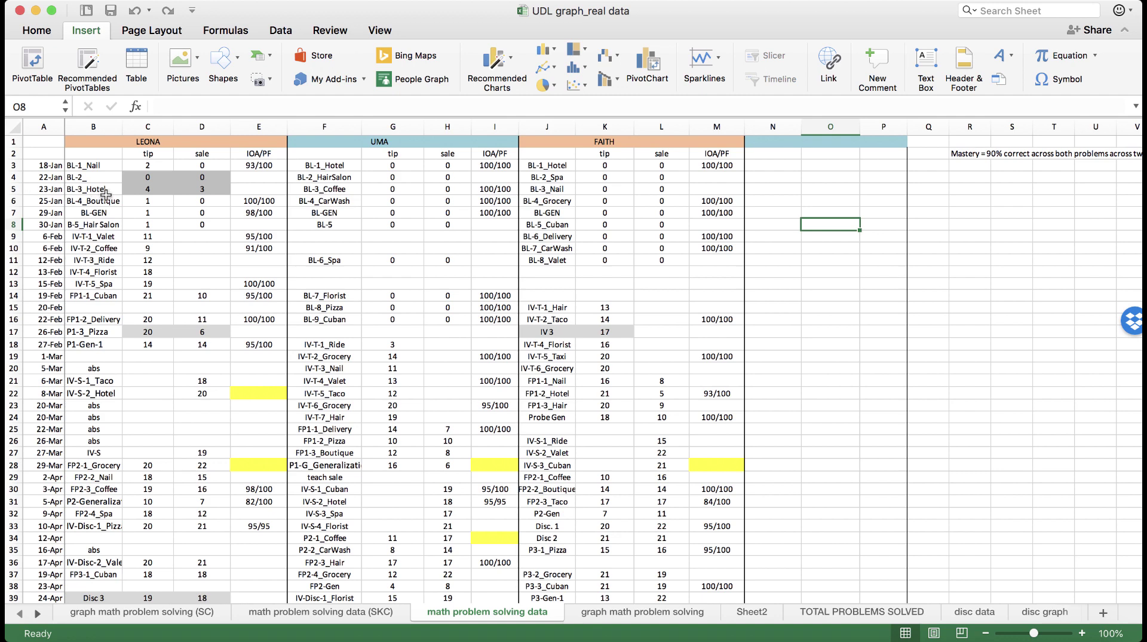
click(102, 165)
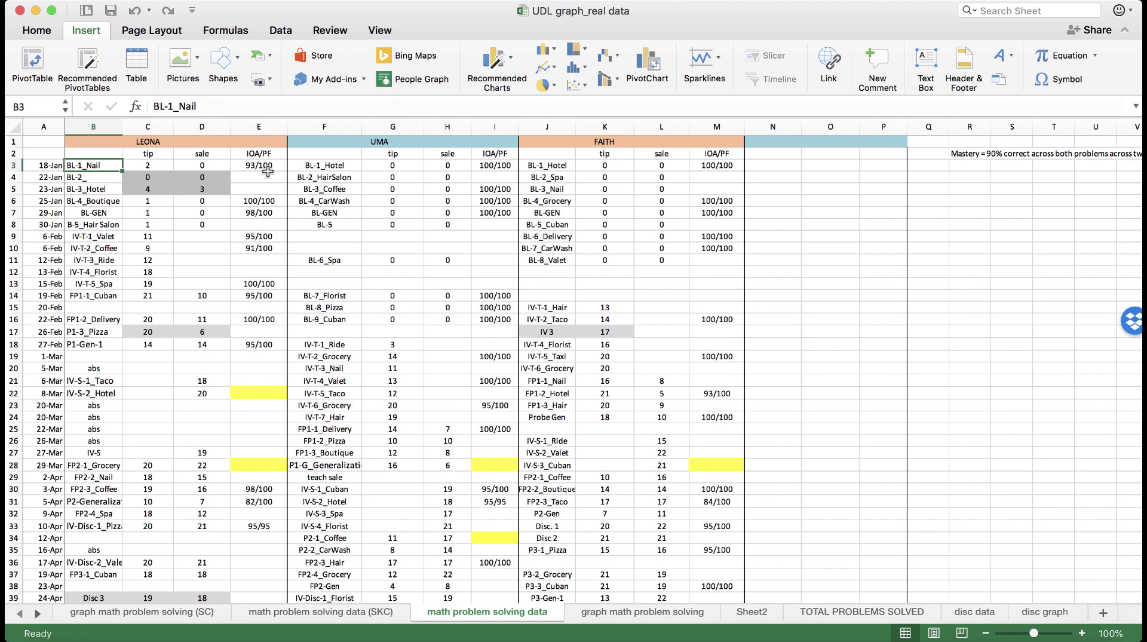
scroll(268, 172, down, 3)
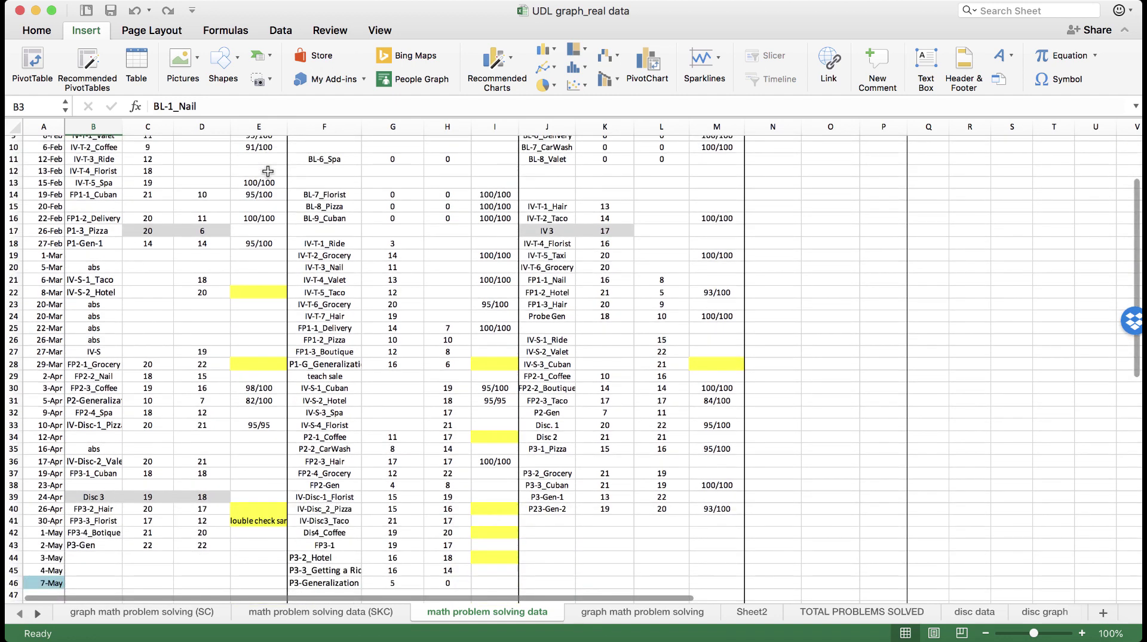
scroll(268, 171, up, 3)
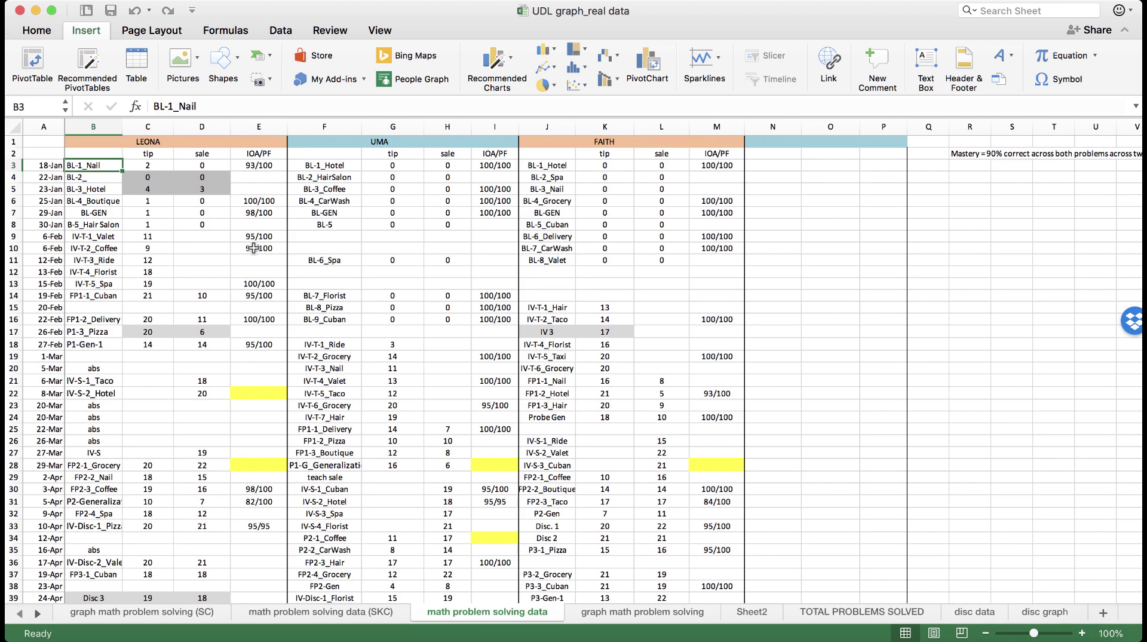
scroll(269, 419, down, 5)
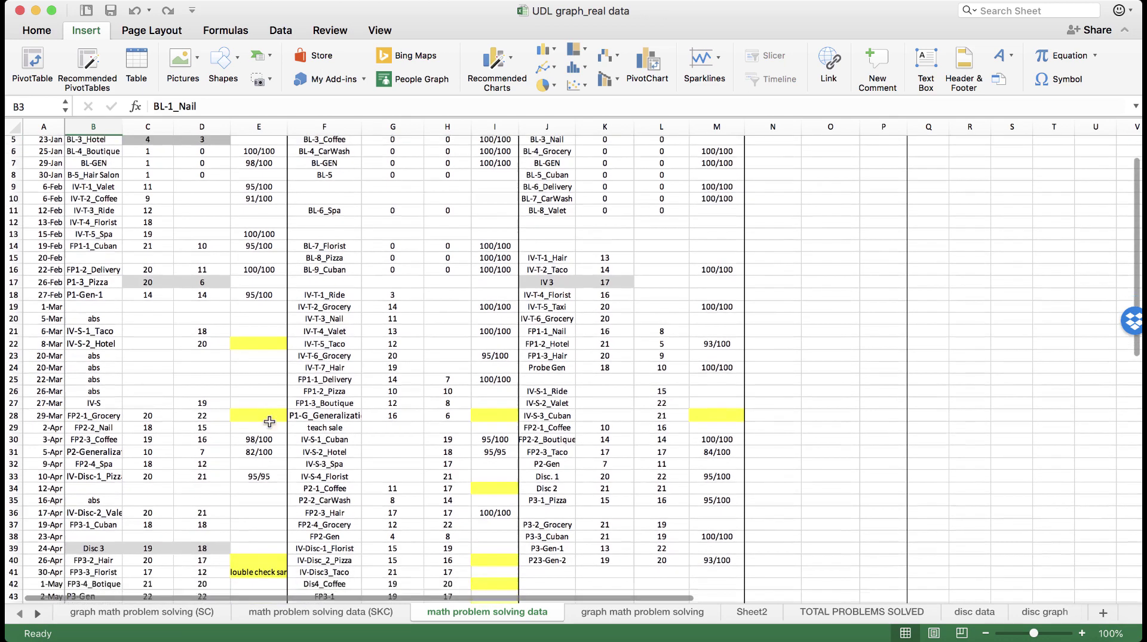
scroll(270, 421, up, 3)
scroll(270, 421, up, 3)
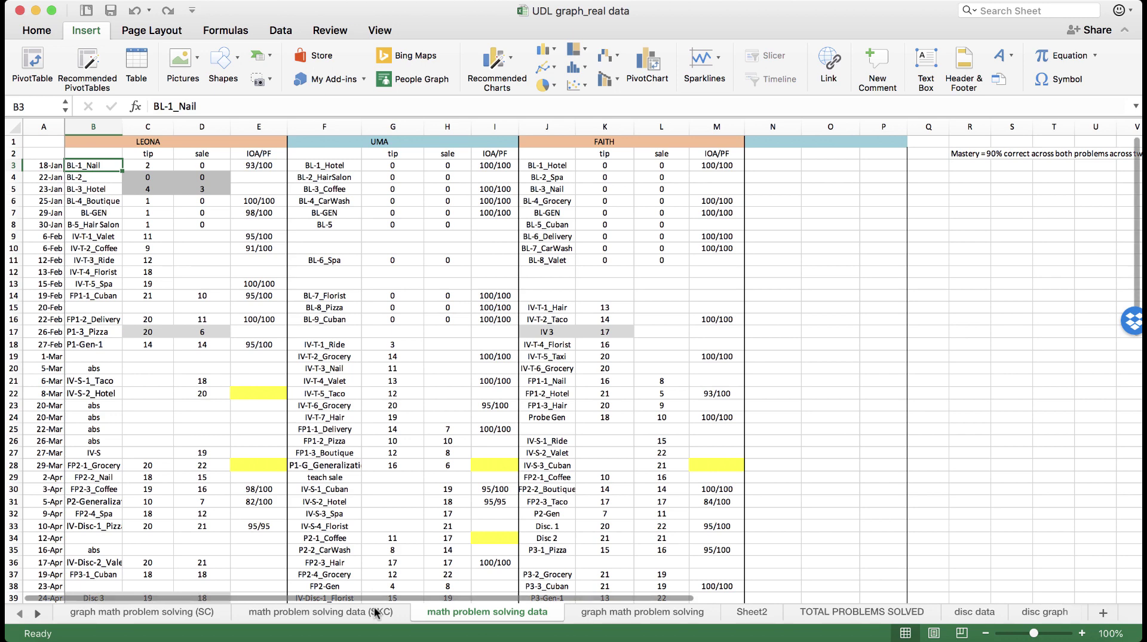
Step: Open the graph math problem solving (SC) sheet and examine the triangle, circle and open markers across the phases of all three charts
click(190, 614)
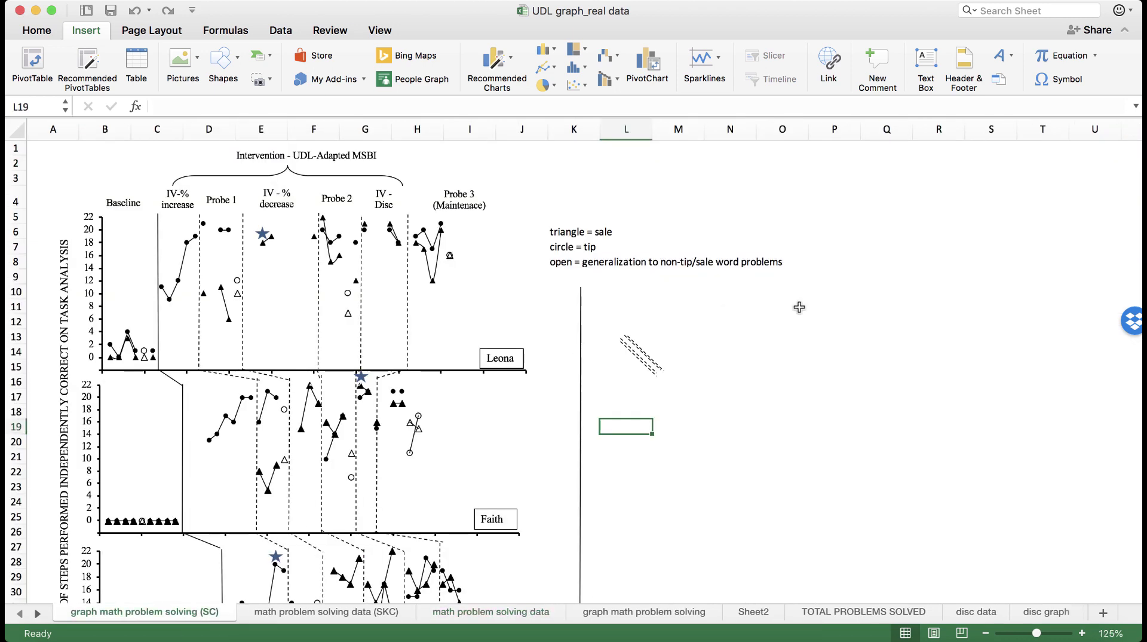
click(799, 307)
scroll(797, 306, down, 1)
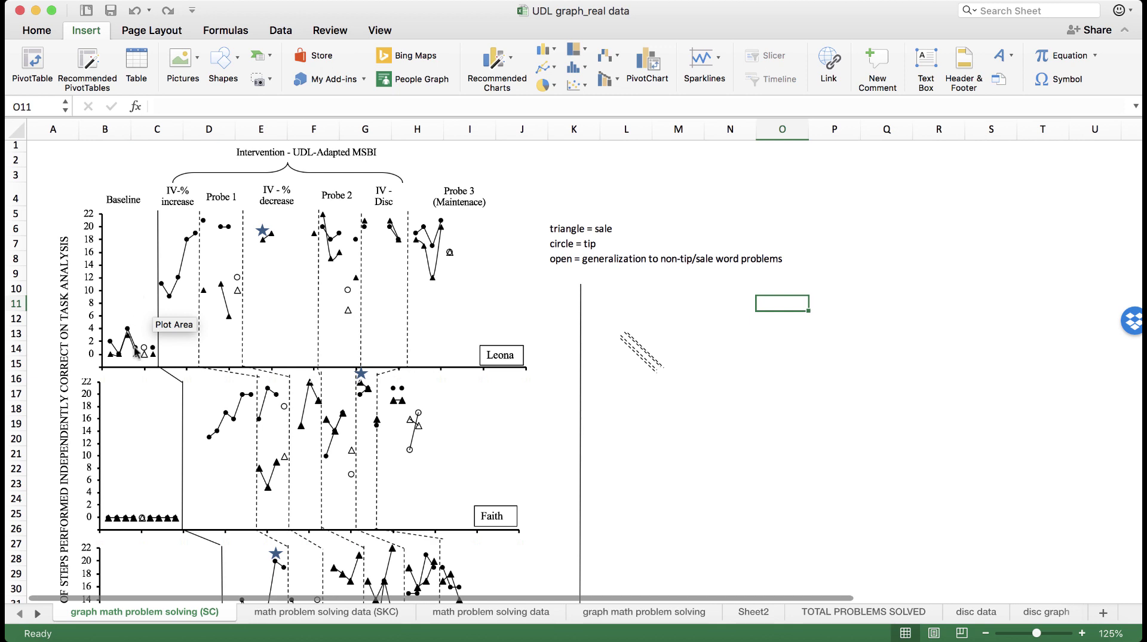
mouse_move(148, 359)
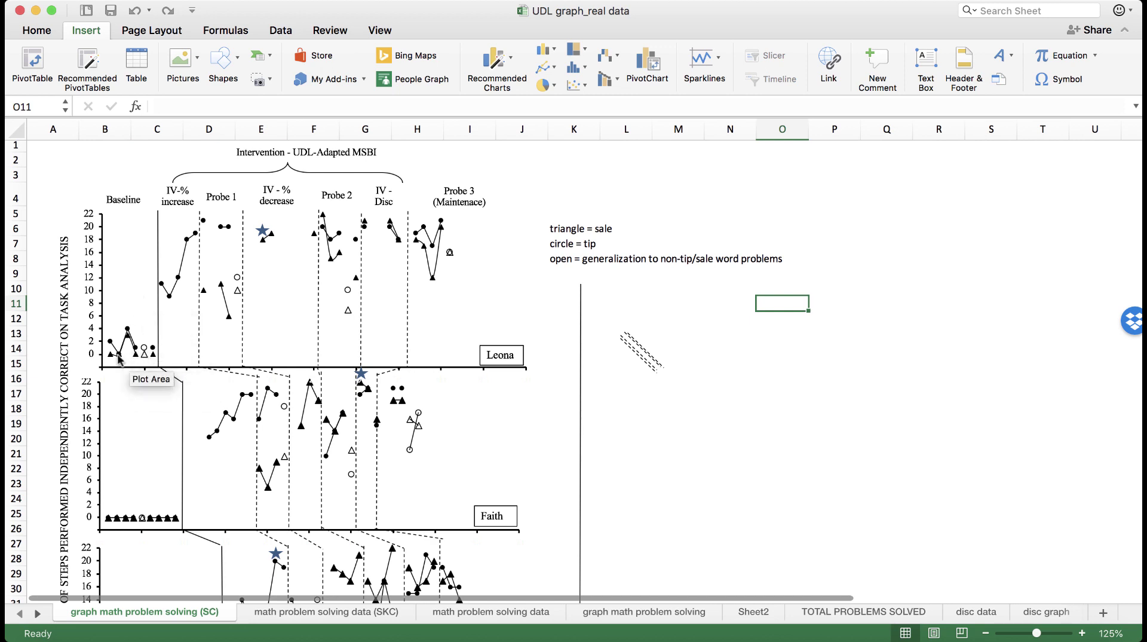
mouse_move(114, 357)
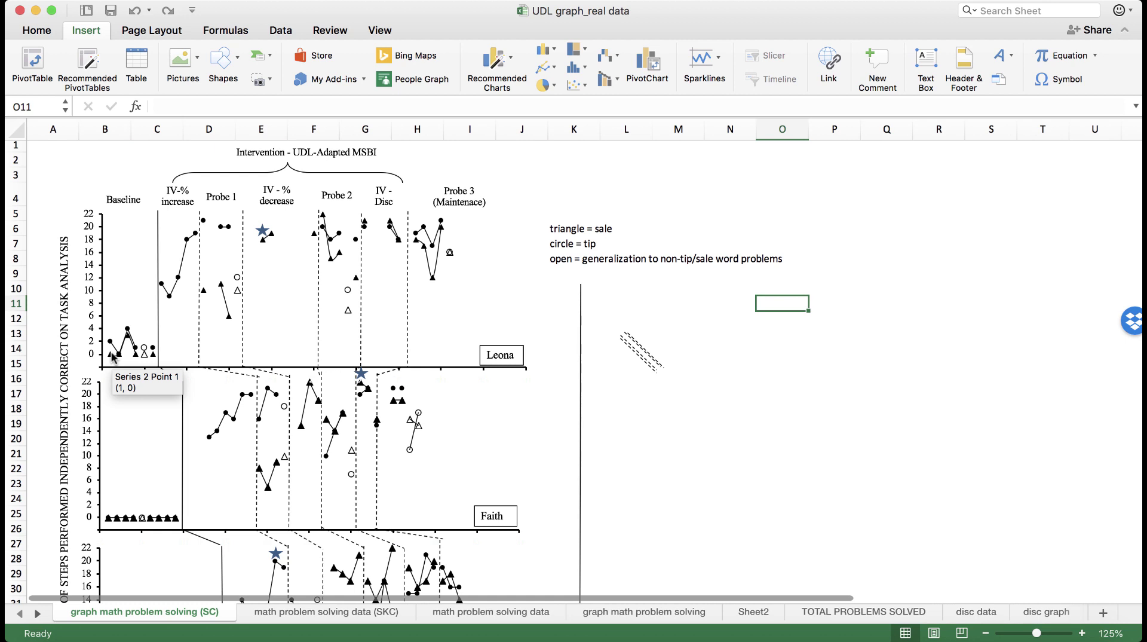
mouse_move(168, 296)
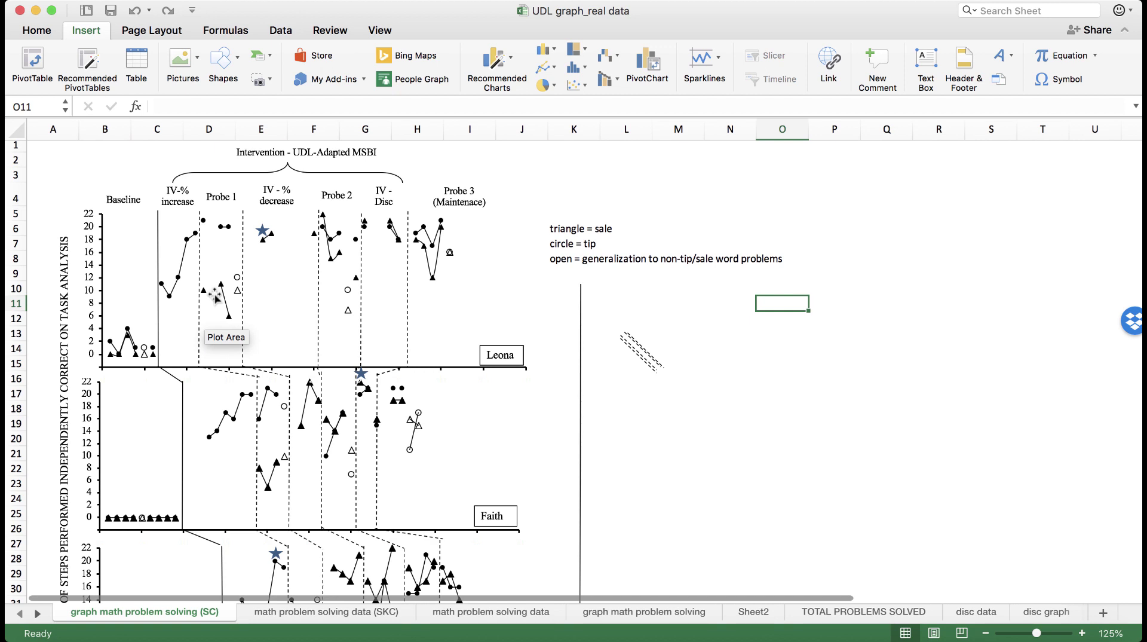
mouse_move(236, 291)
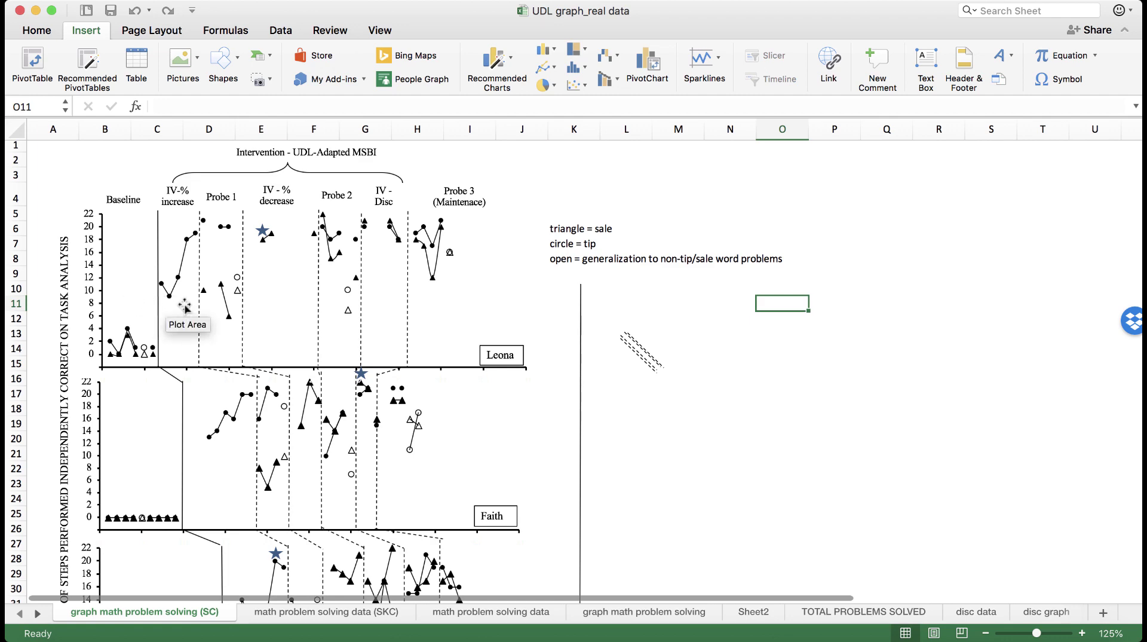
scroll(178, 426, down, 10)
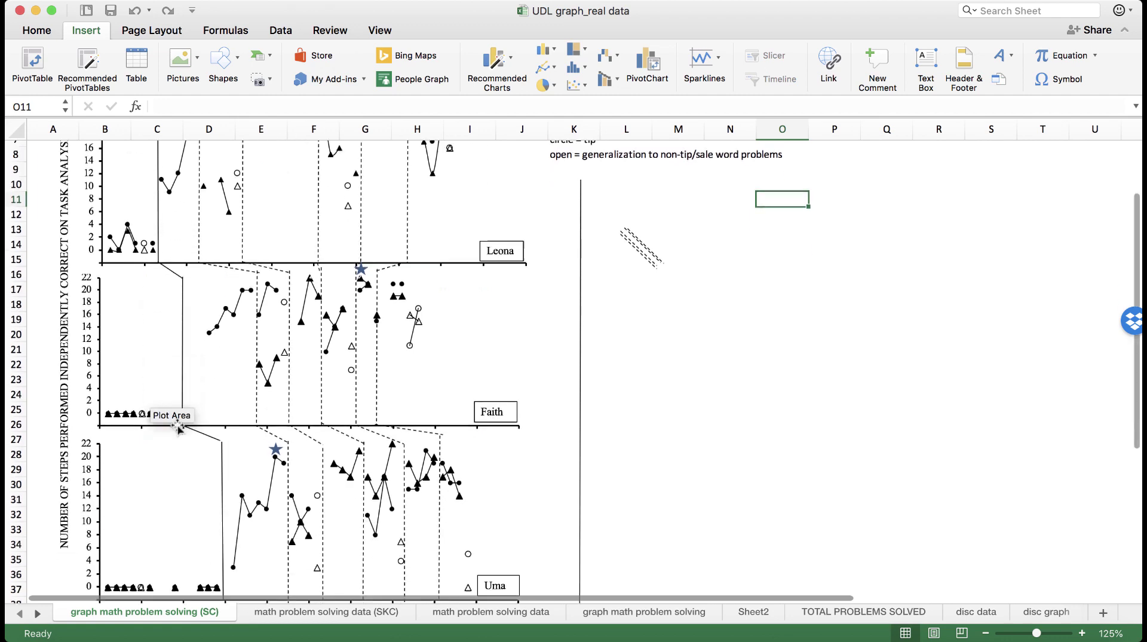
scroll(177, 426, up, 10)
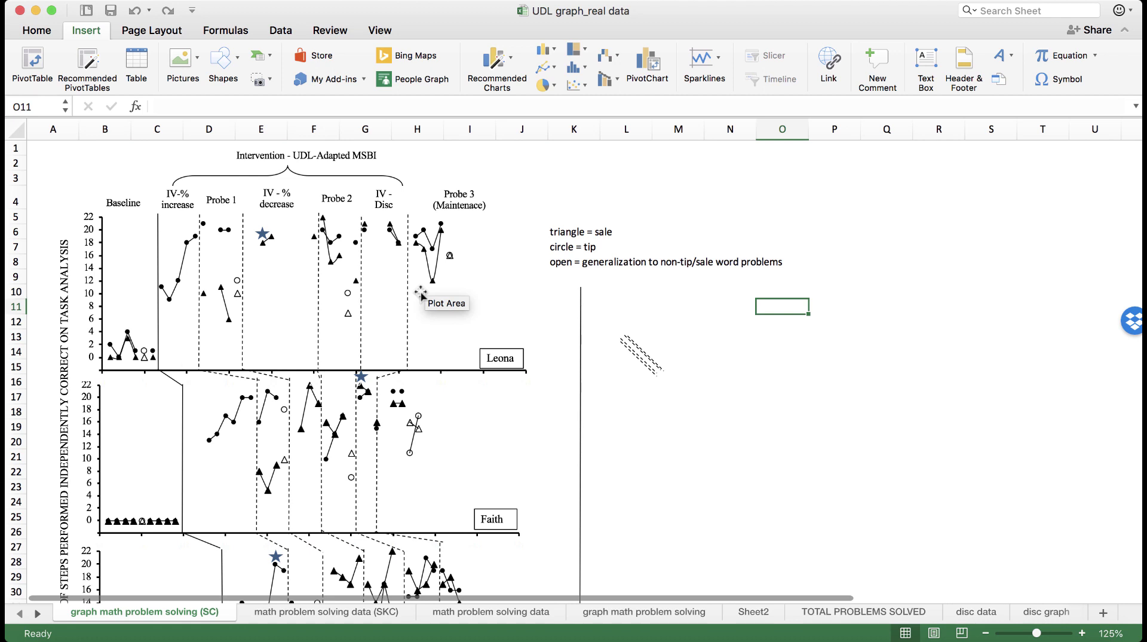
Step: Change the dash type of the top chart's phase line between IV-% increase and Probe 1 to solid
click(197, 335)
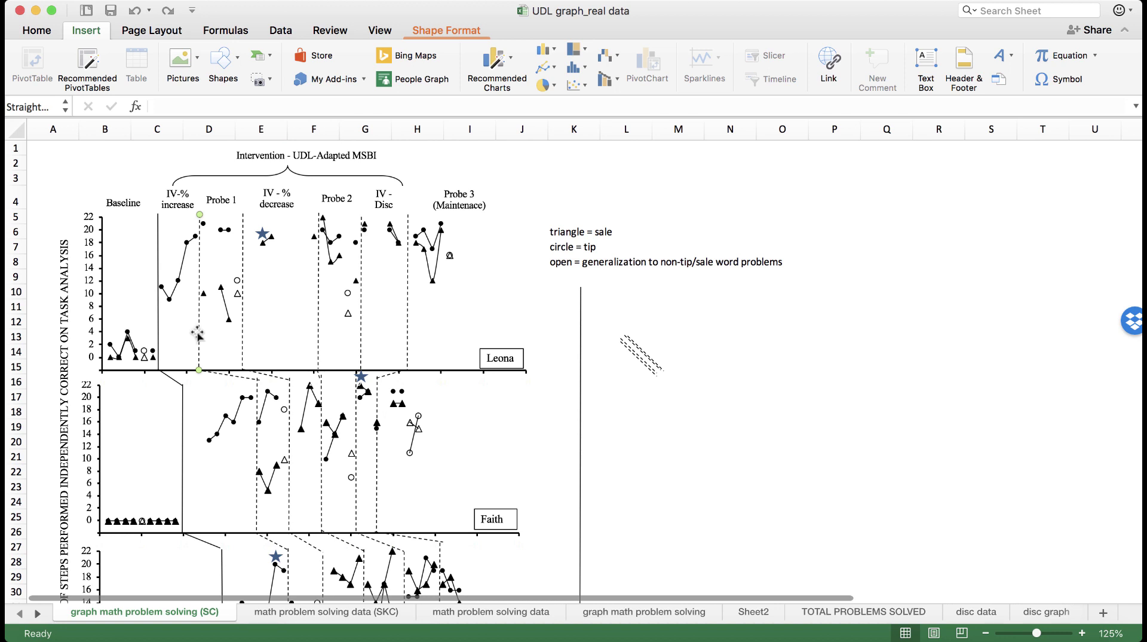
double_click(198, 333)
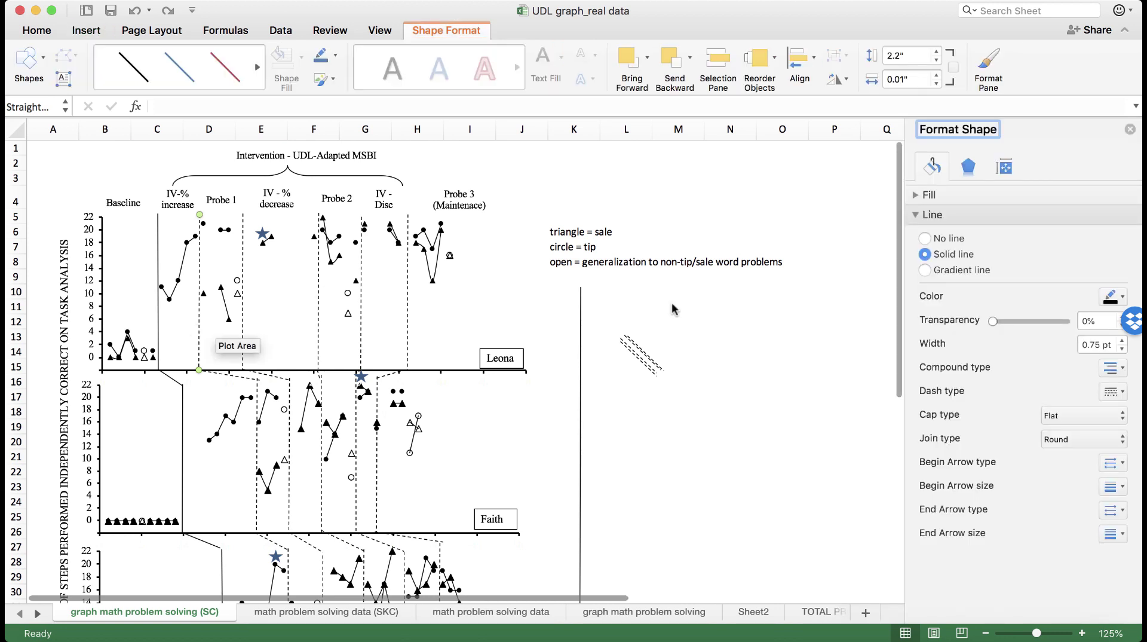
click(1113, 391)
click(1103, 413)
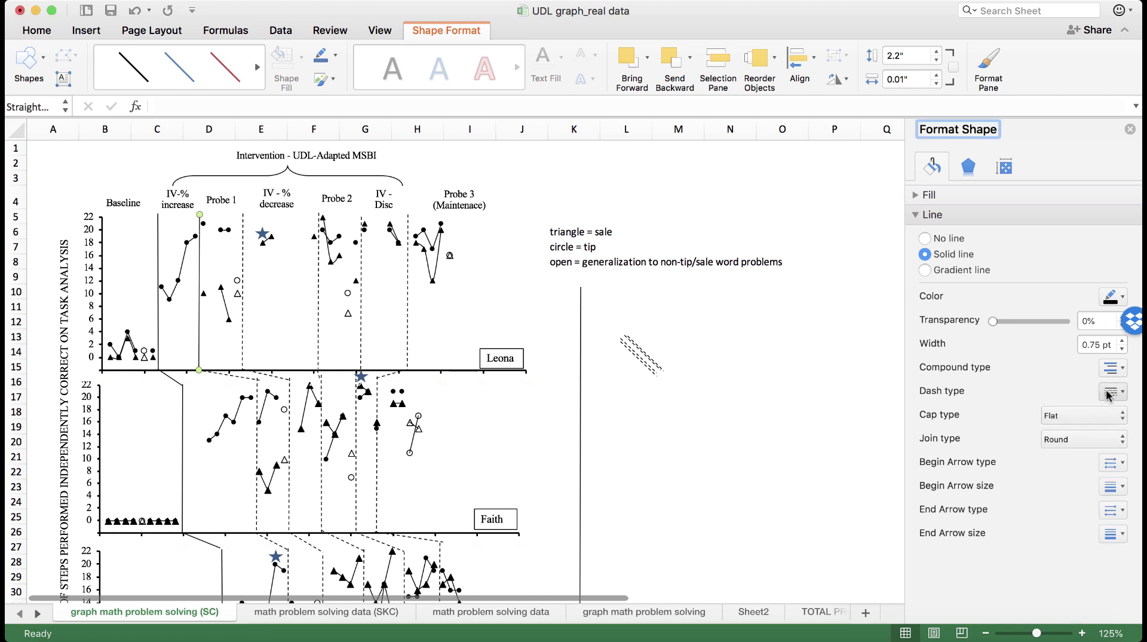
Step: Change the top chart's phase line between IV-% increase and Probe 1 back to a dashed line
click(1111, 391)
click(1098, 461)
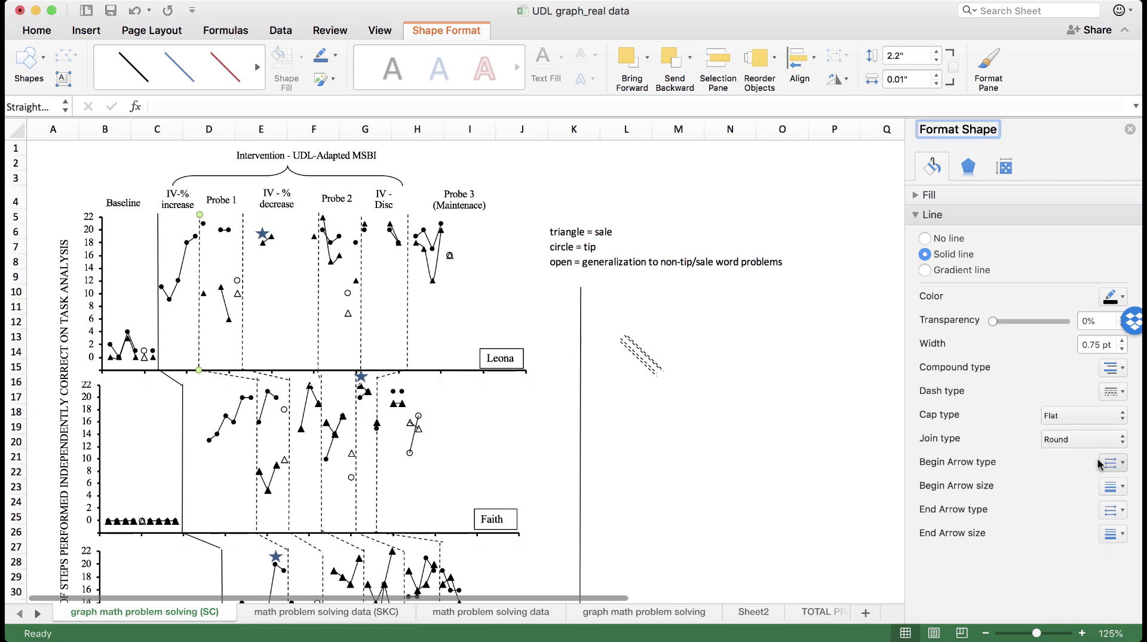
click(858, 457)
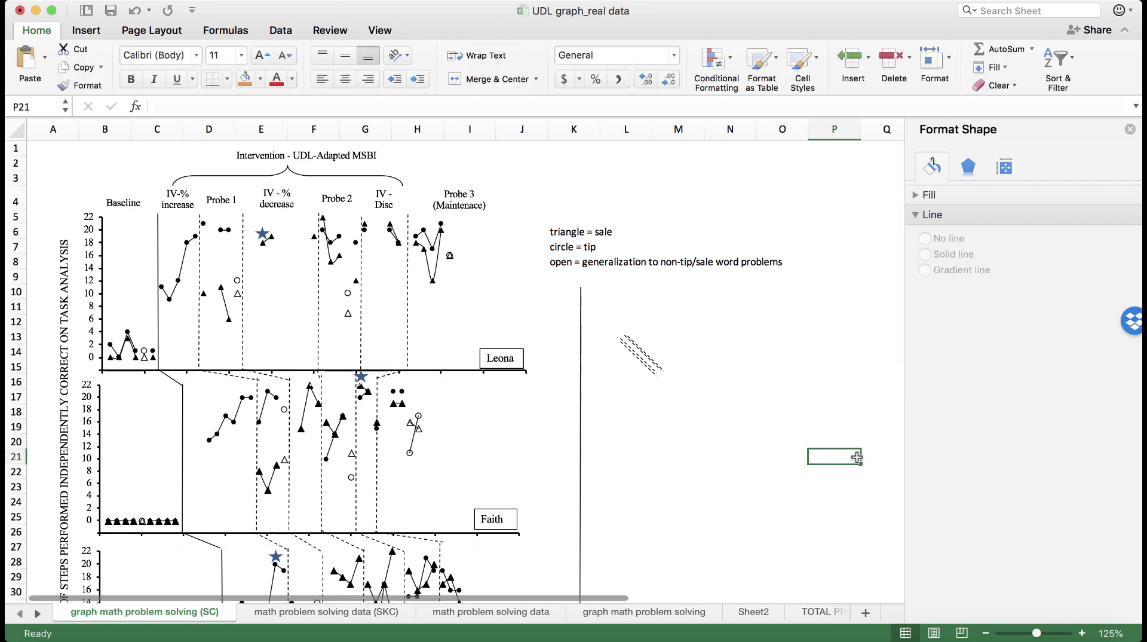
Step: Examine the phase change lines and the staggered phases across all three math problem solving charts
scroll(857, 457, down, 10)
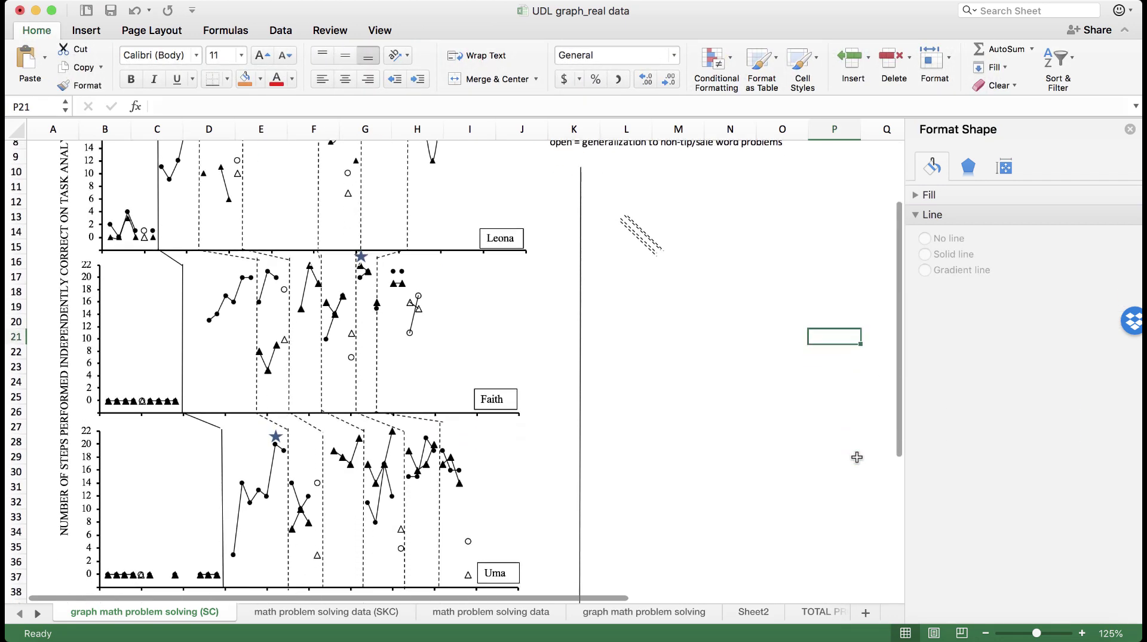
scroll(858, 457, up, 2)
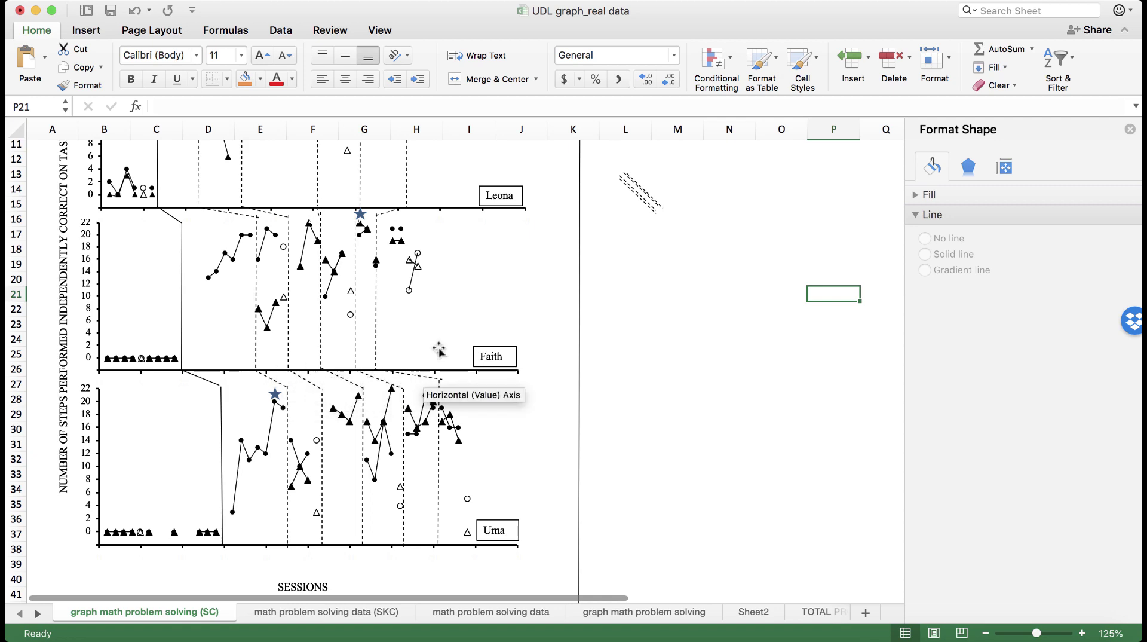
scroll(451, 329, up, 5)
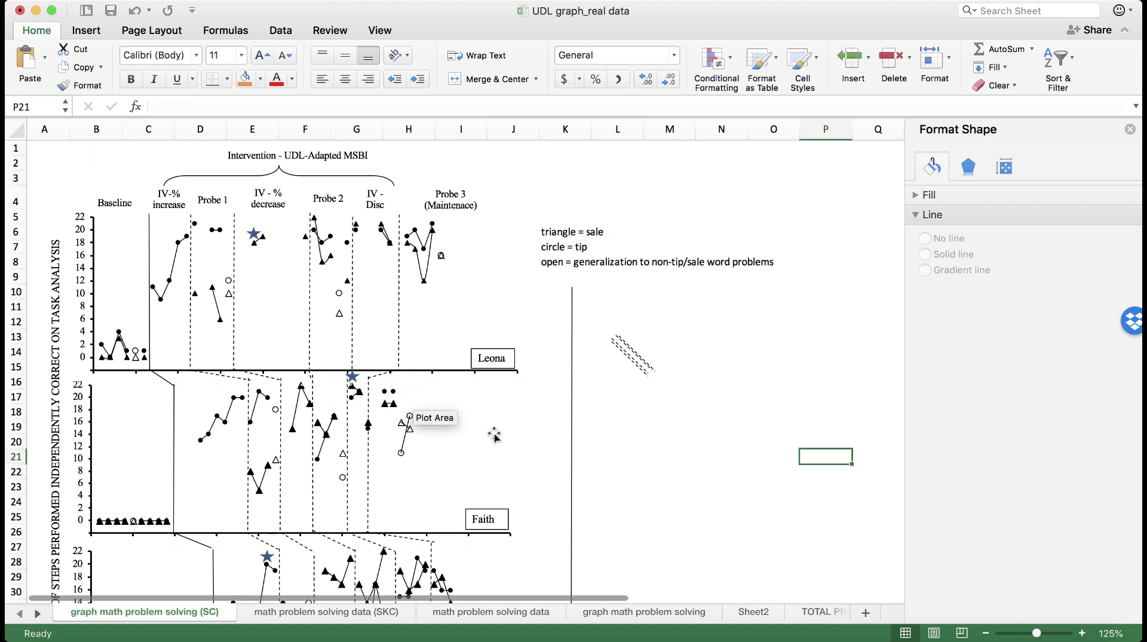
scroll(494, 435, left, 1)
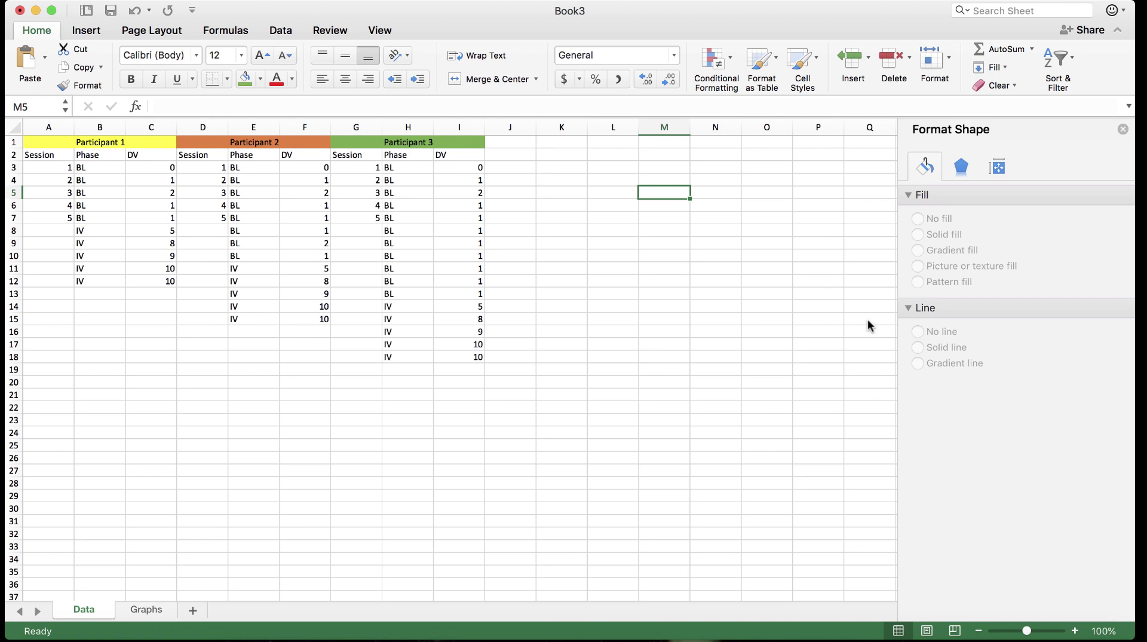
Step: On the Data sheet of Book3, add five baseline (BL) phase entries for Participant 1 in B13:B17, after checking the Graphs sheet
click(146, 610)
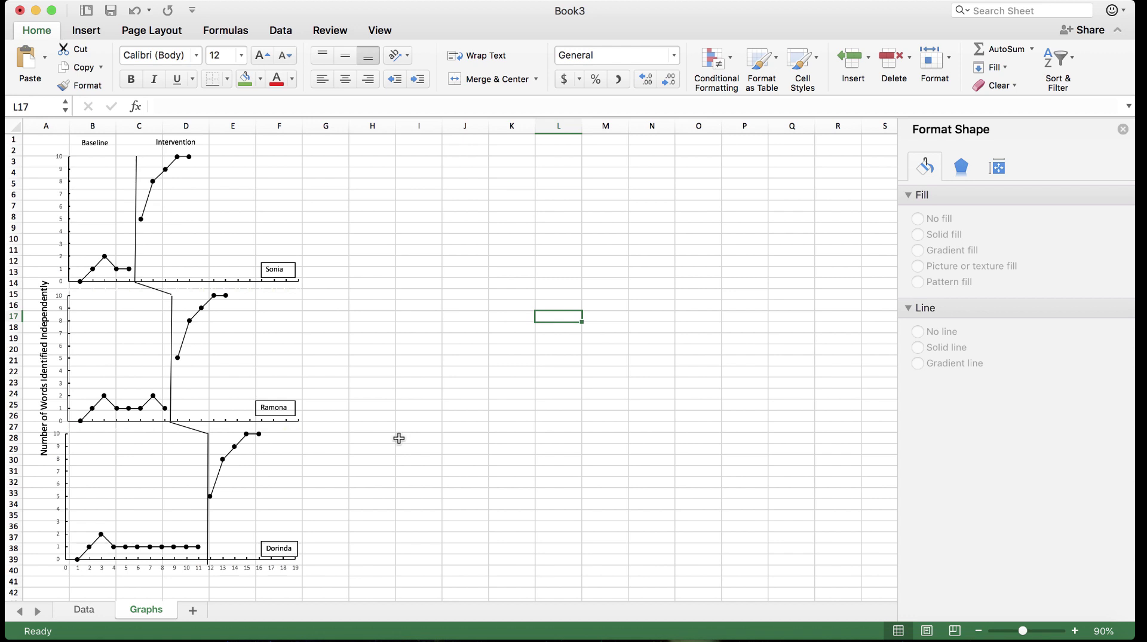
click(94, 607)
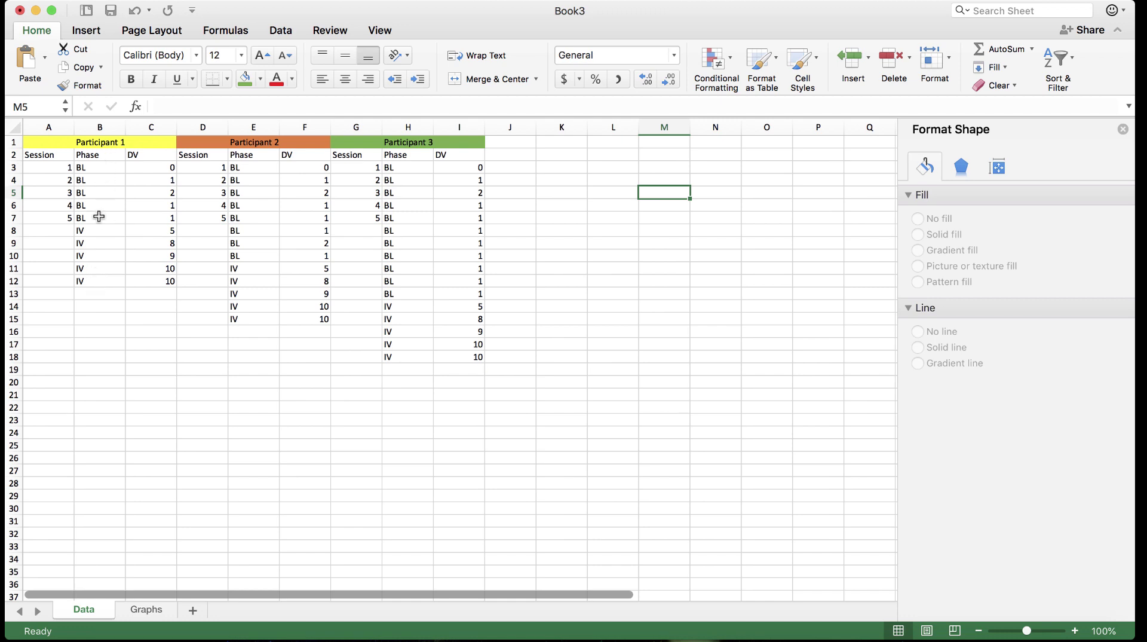
click(92, 292)
text(BL)
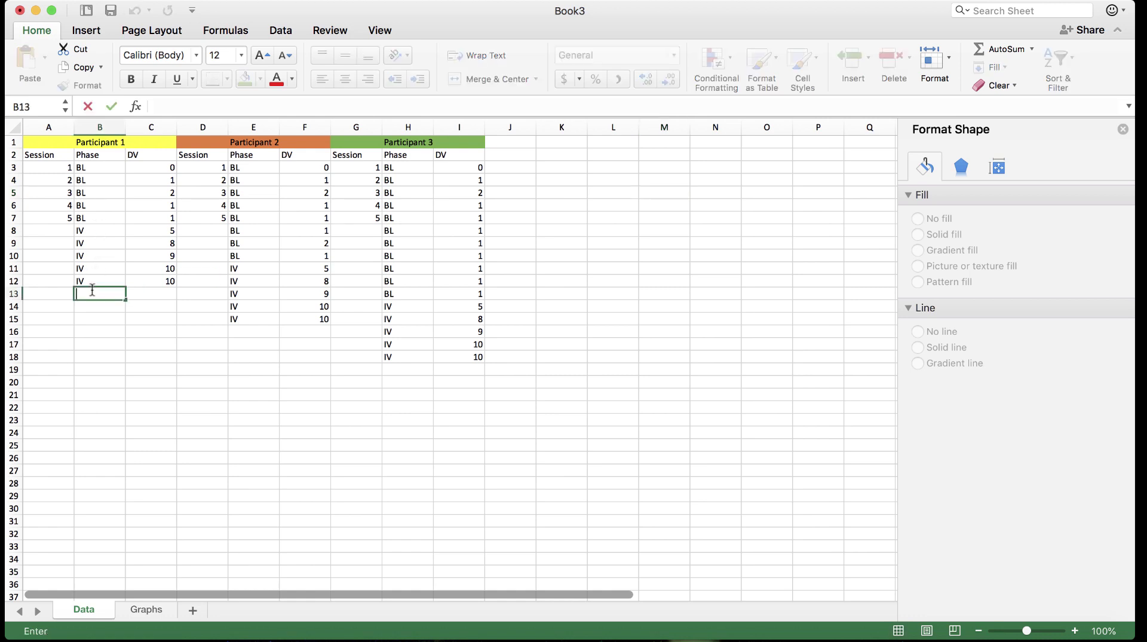
key(Return)
text(BL)
key(Return)
text(Bl)
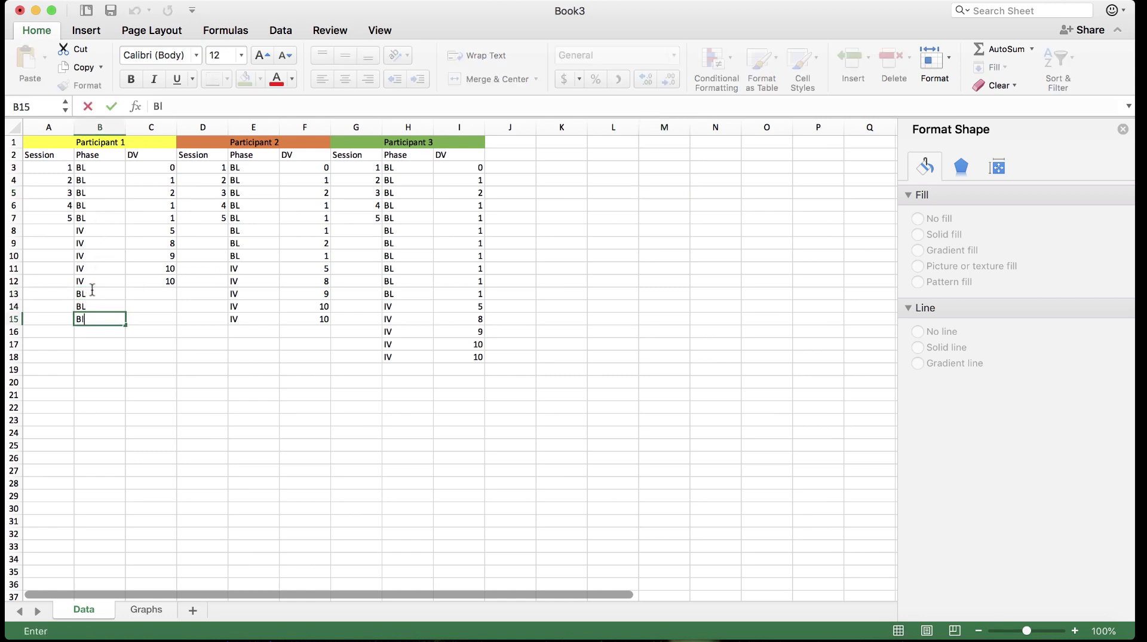
key(Return)
text(Bl)
key(Return)
text(BL)
key(Return)
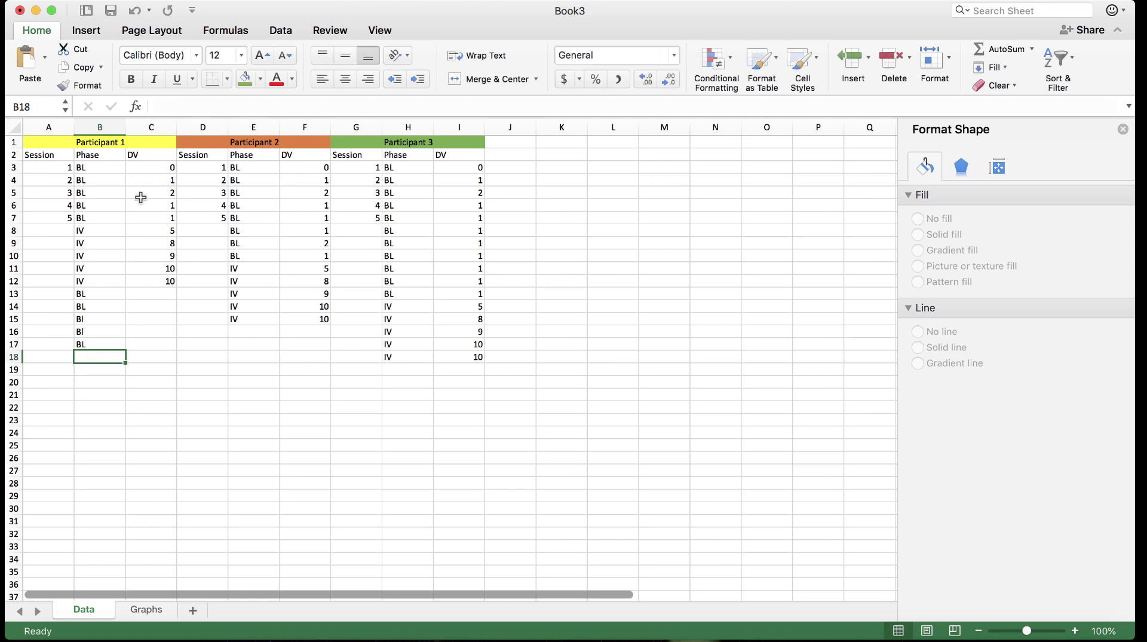
Step: Copy Participant 1's baseline DV values from C3:C7 into C13:C17 for the second baseline phase
click(104, 168)
drag(156, 169, 159, 220)
key(super+c)
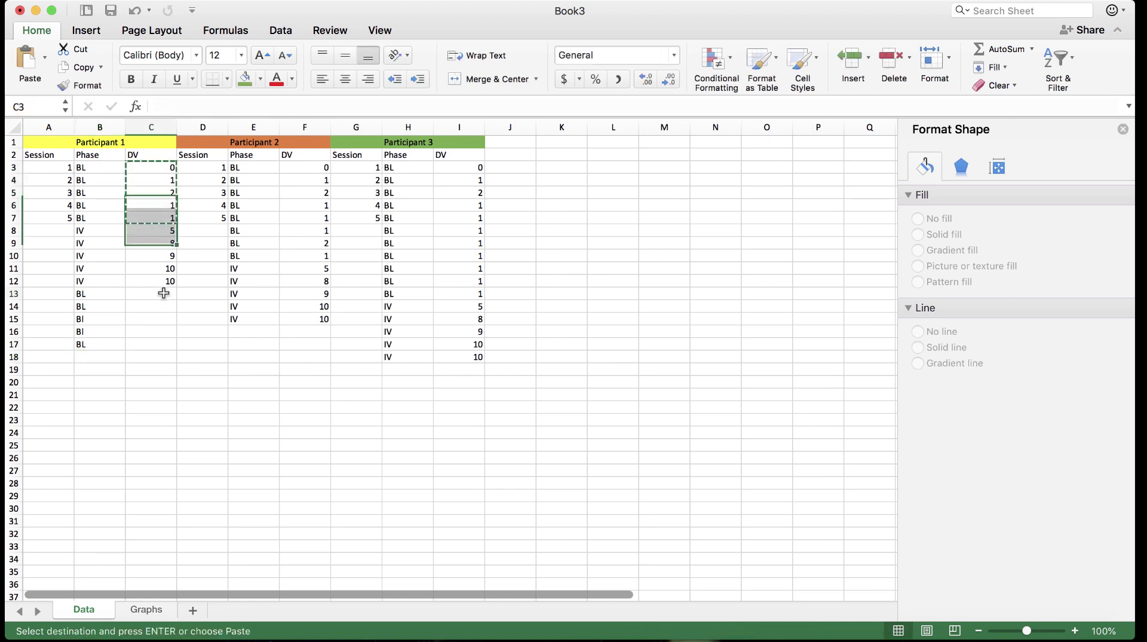
drag(164, 292, 161, 345)
key(super+v)
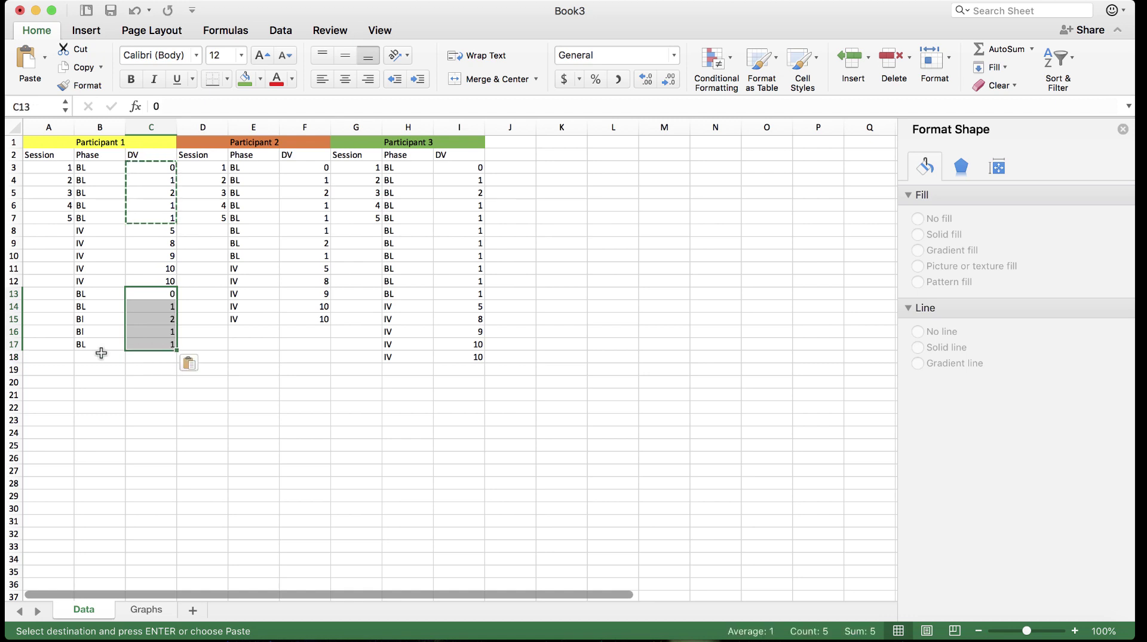
Step: Copy Participant 1's IV phase entries and DV values from B8:C12 into B18:C22
click(96, 353)
drag(87, 230, 154, 281)
key(super+c)
drag(86, 359, 153, 412)
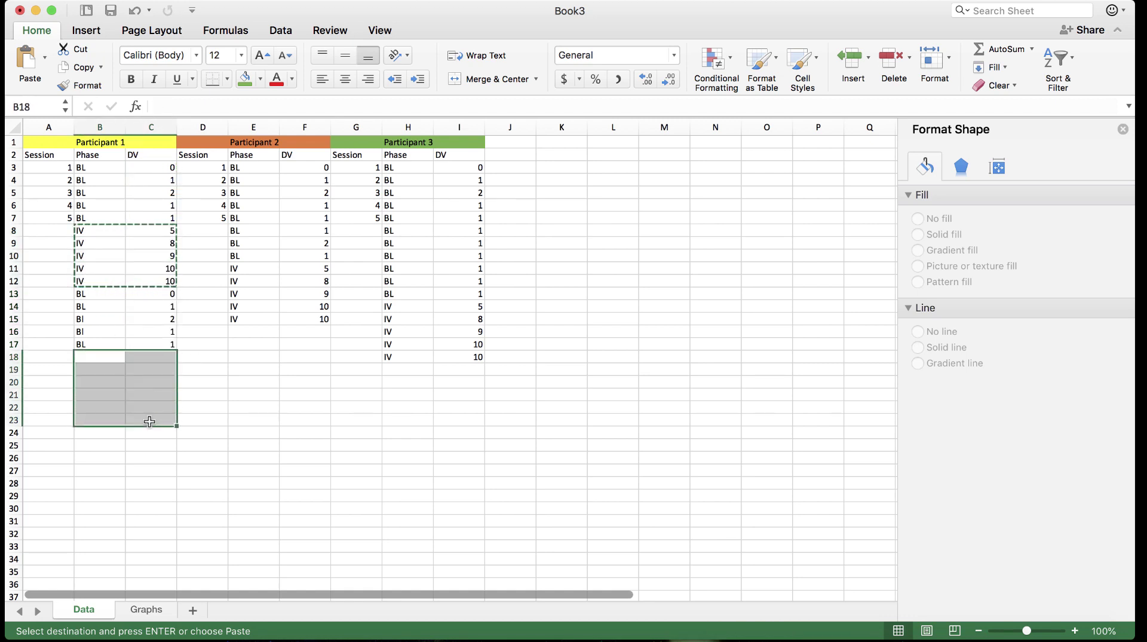
key(super+v)
click(168, 471)
double_click(201, 458)
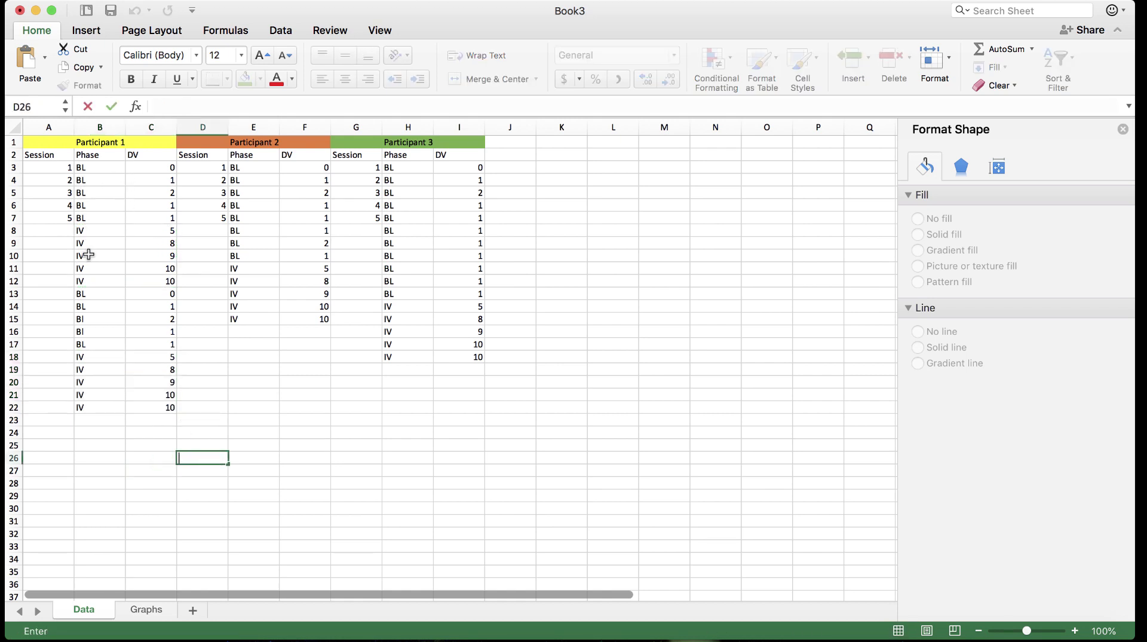
Step: On the Graphs sheet, set the top chart's data point 11 to No line, separating the first intervention phase from the second baseline
click(150, 609)
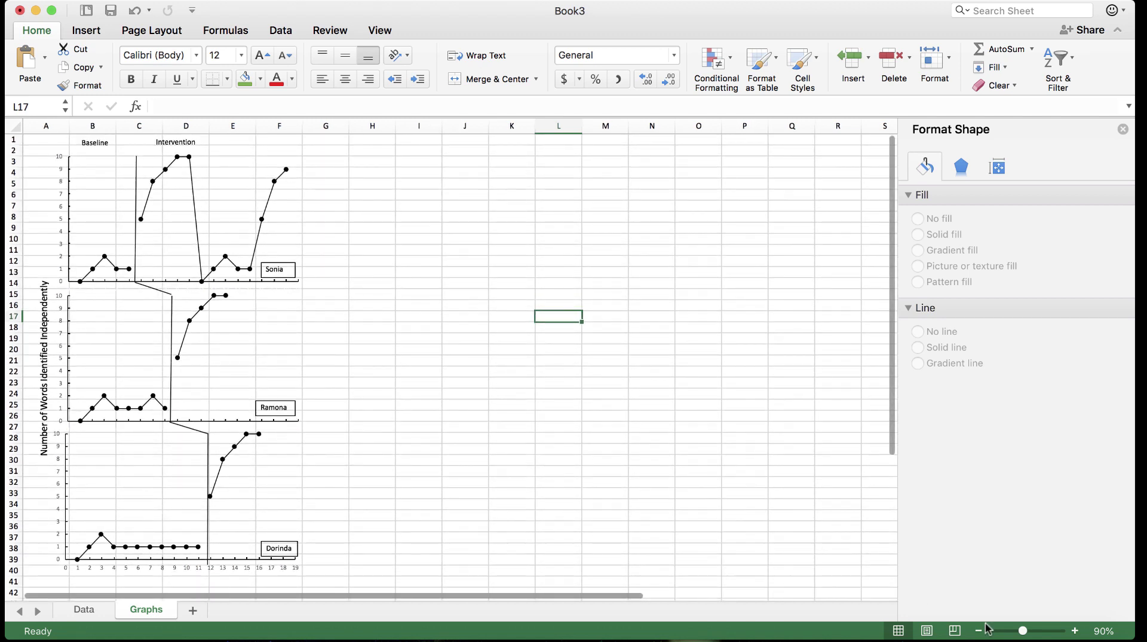
click(1075, 630)
click(1075, 630)
click(1075, 631)
click(1075, 631)
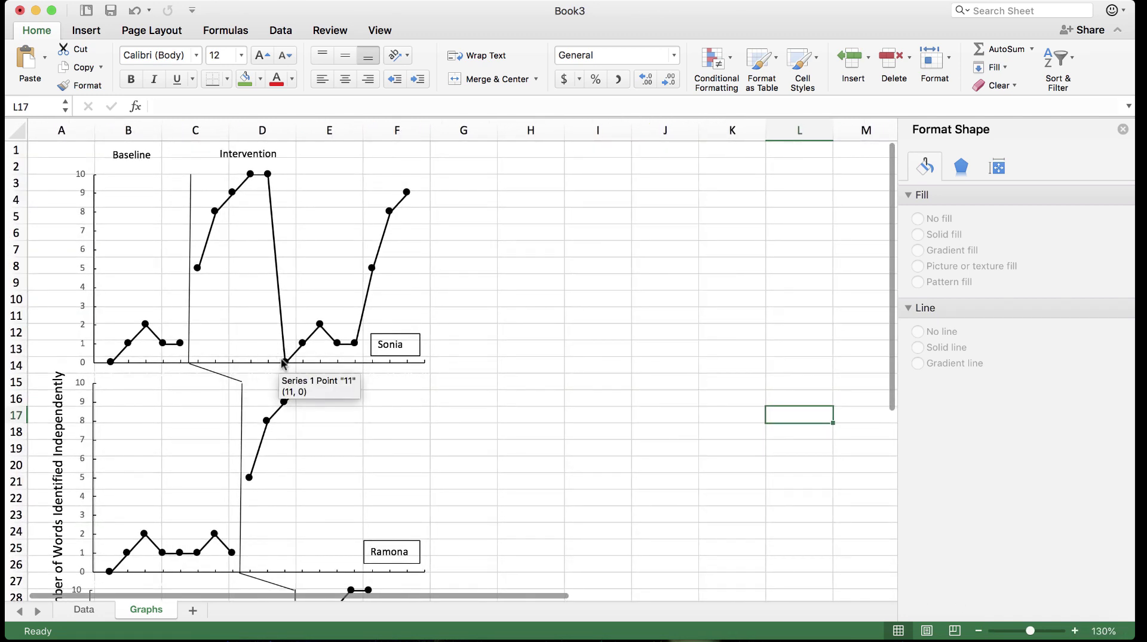
click(287, 363)
click(285, 362)
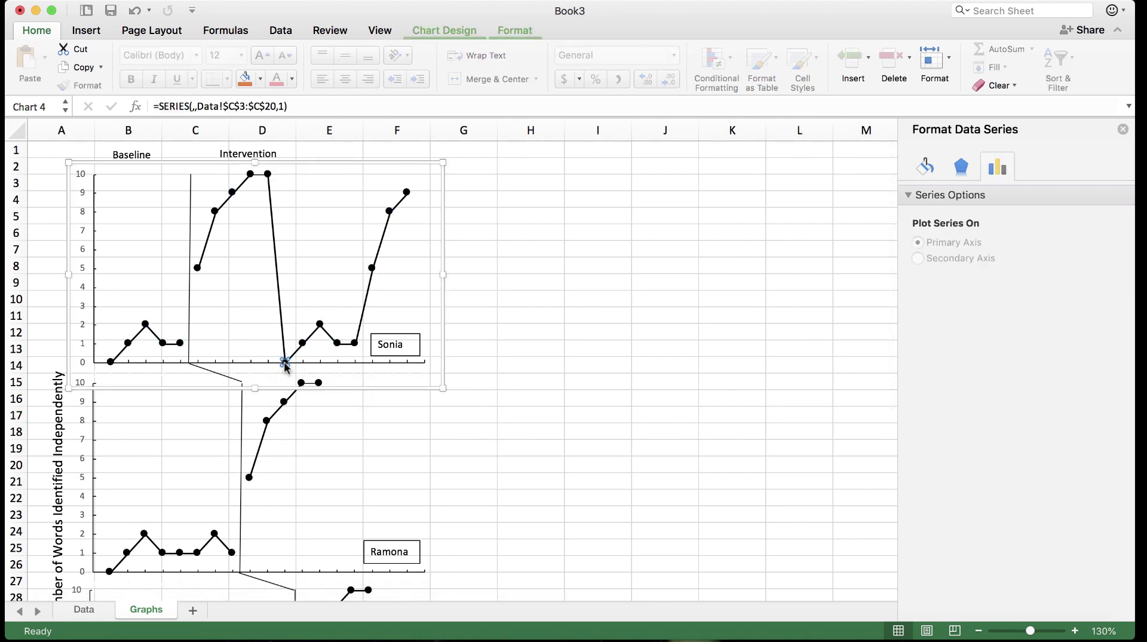
click(925, 168)
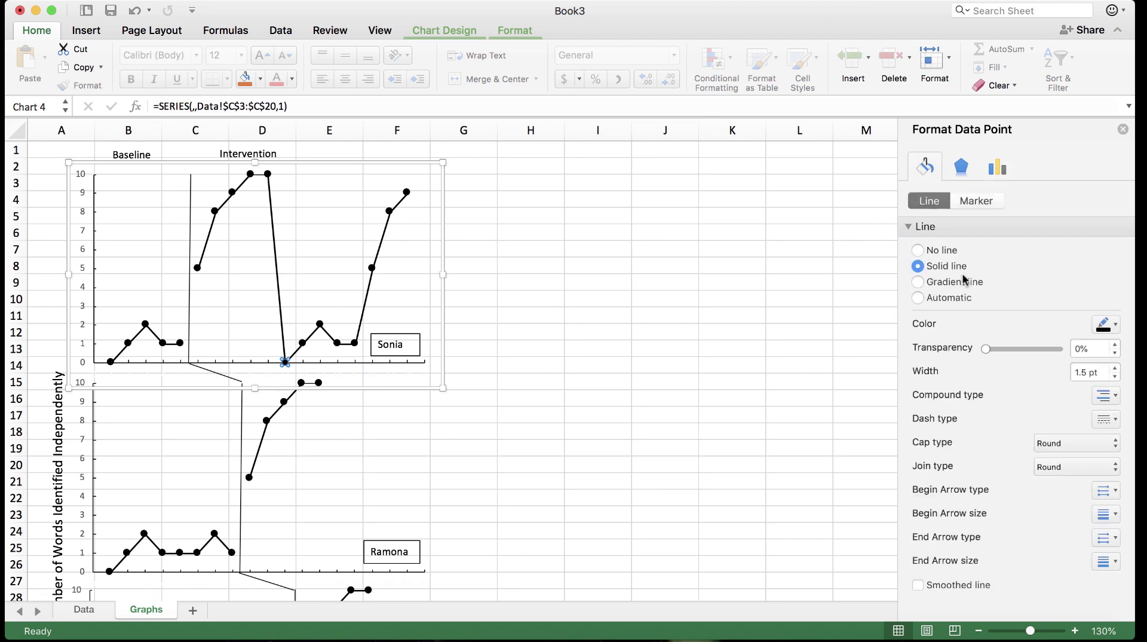
click(976, 204)
click(928, 204)
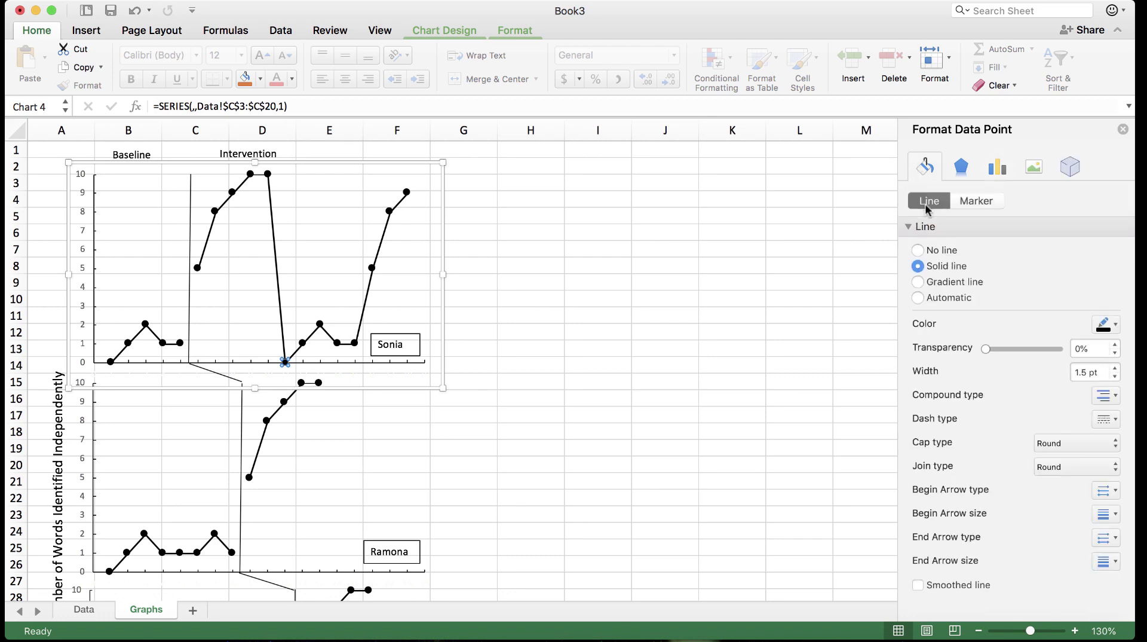
click(927, 256)
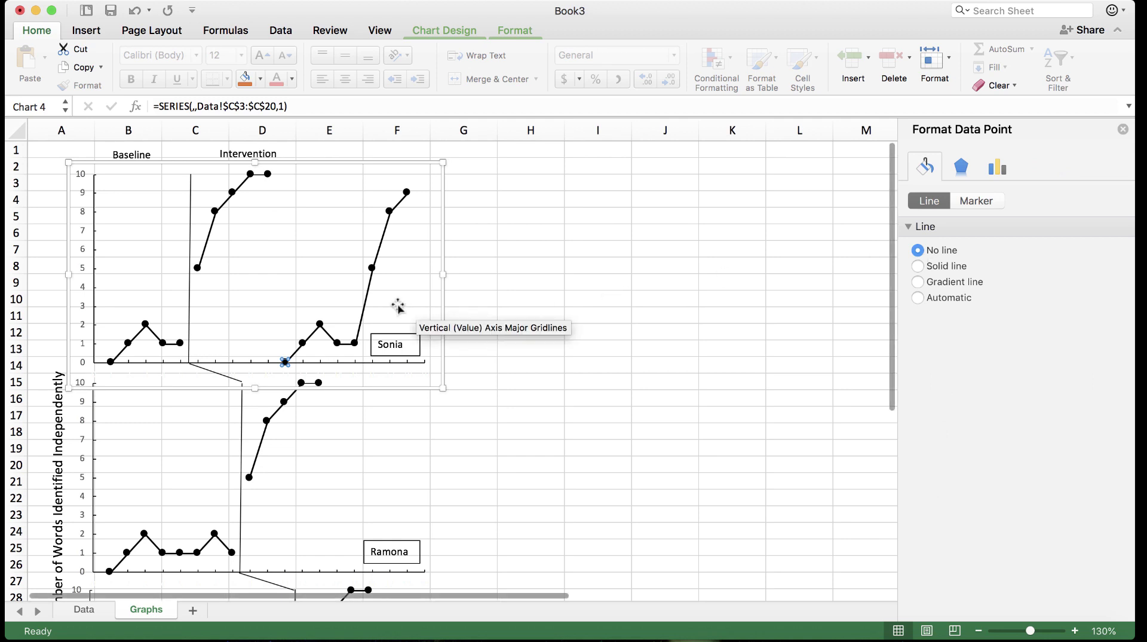
Step: Set the first data point of the top chart's second intervention phase to No line
click(372, 269)
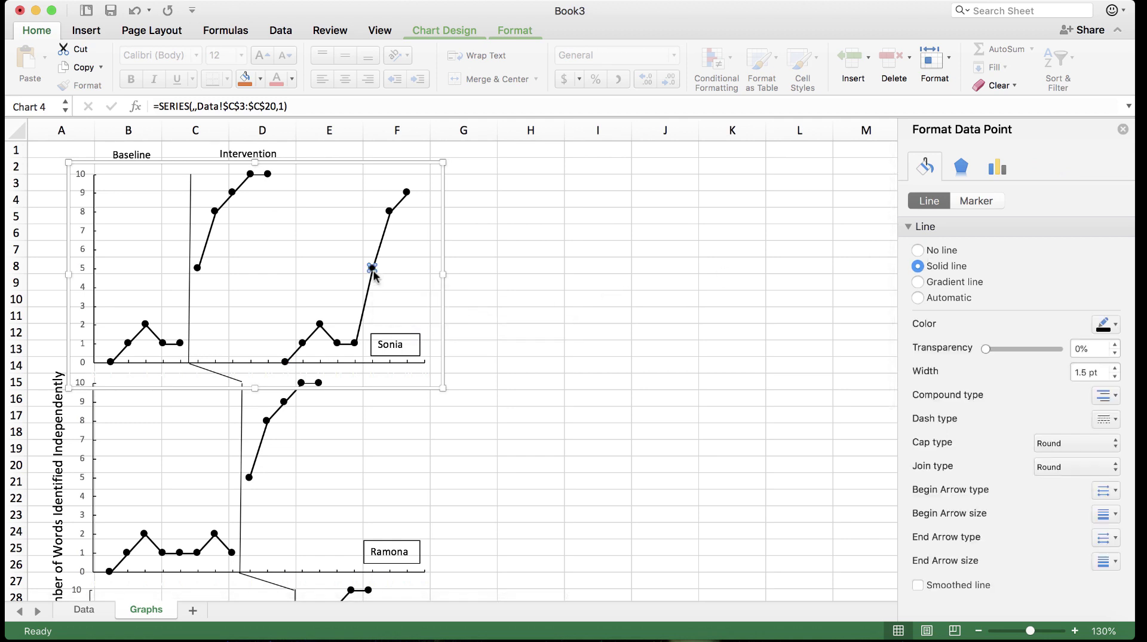
click(918, 251)
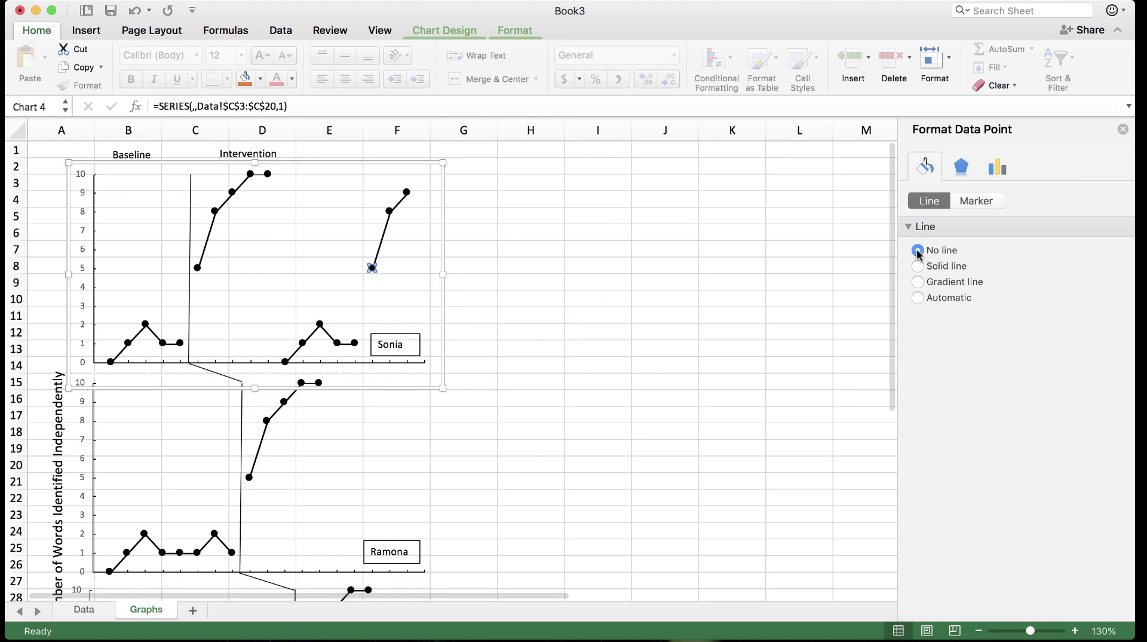
click(653, 358)
Step: Place a copy of the top chart's phase change line between the first intervention and second baseline, and make it dashed
click(190, 291)
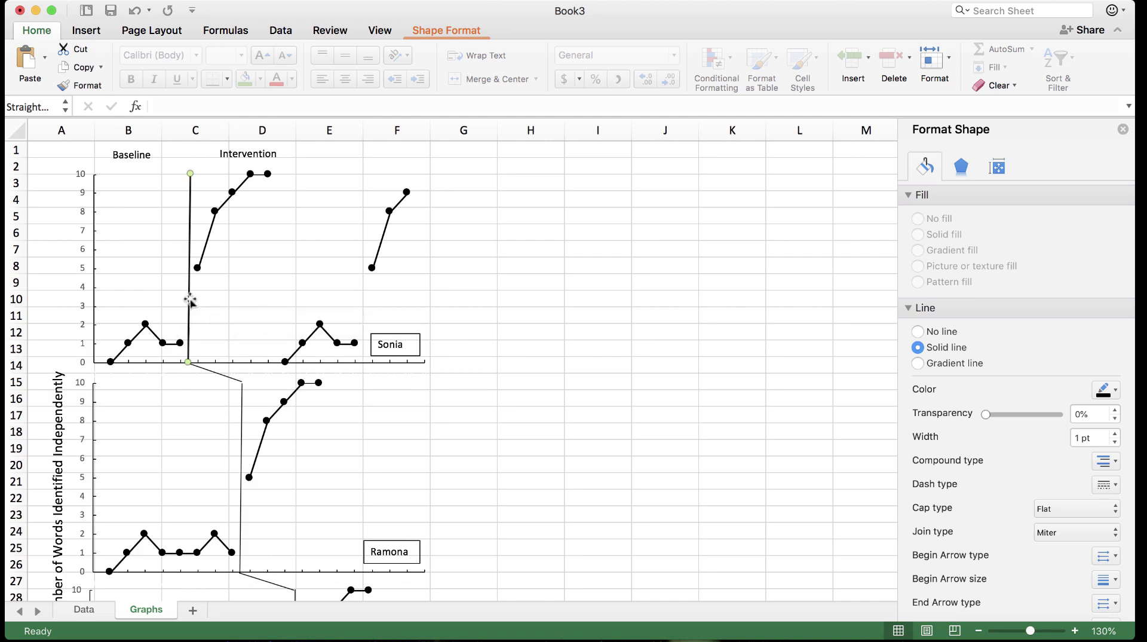
drag(191, 299, 278, 301)
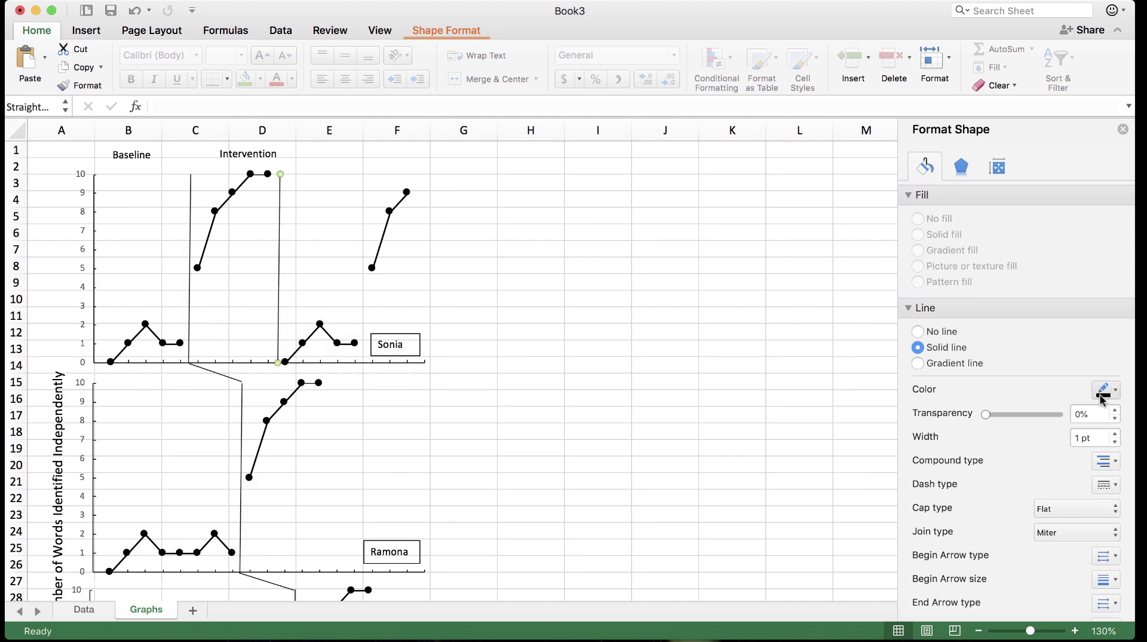
click(1109, 485)
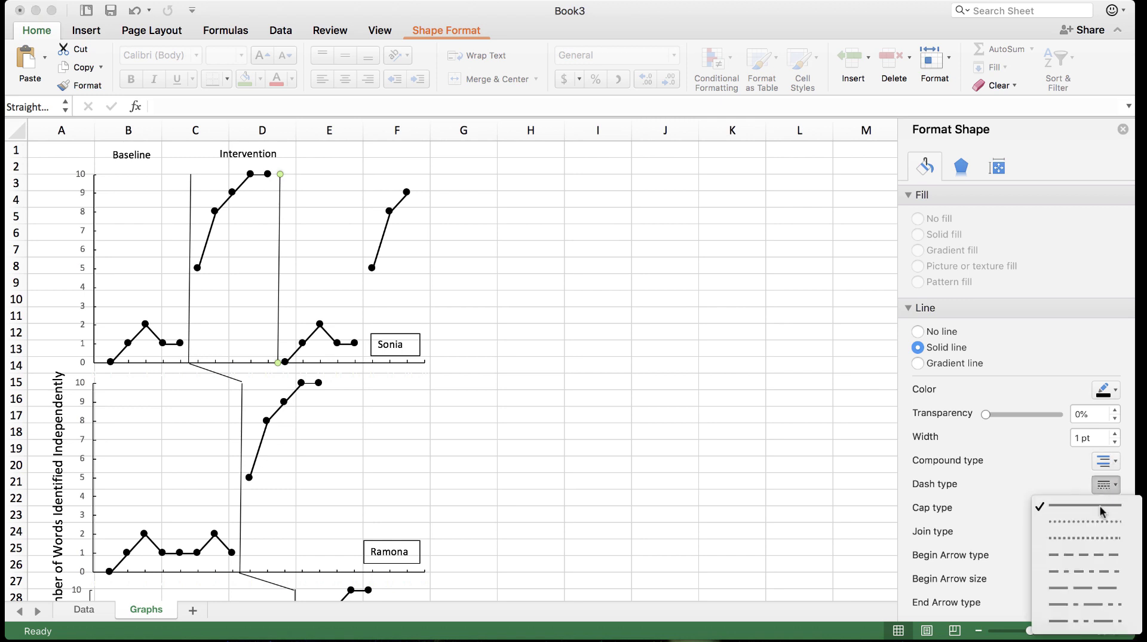
click(1076, 557)
click(707, 448)
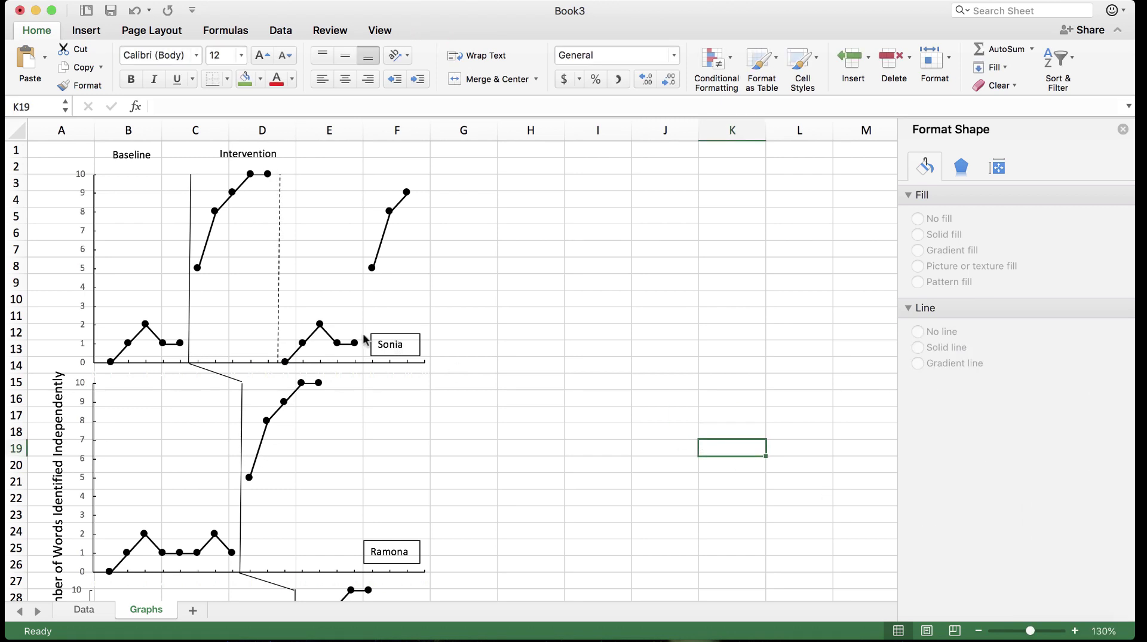
Step: Place a copy of the dashed phase line between the top chart's second baseline and second intervention
drag(277, 297, 366, 290)
click(538, 250)
scroll(358, 203, down, 1)
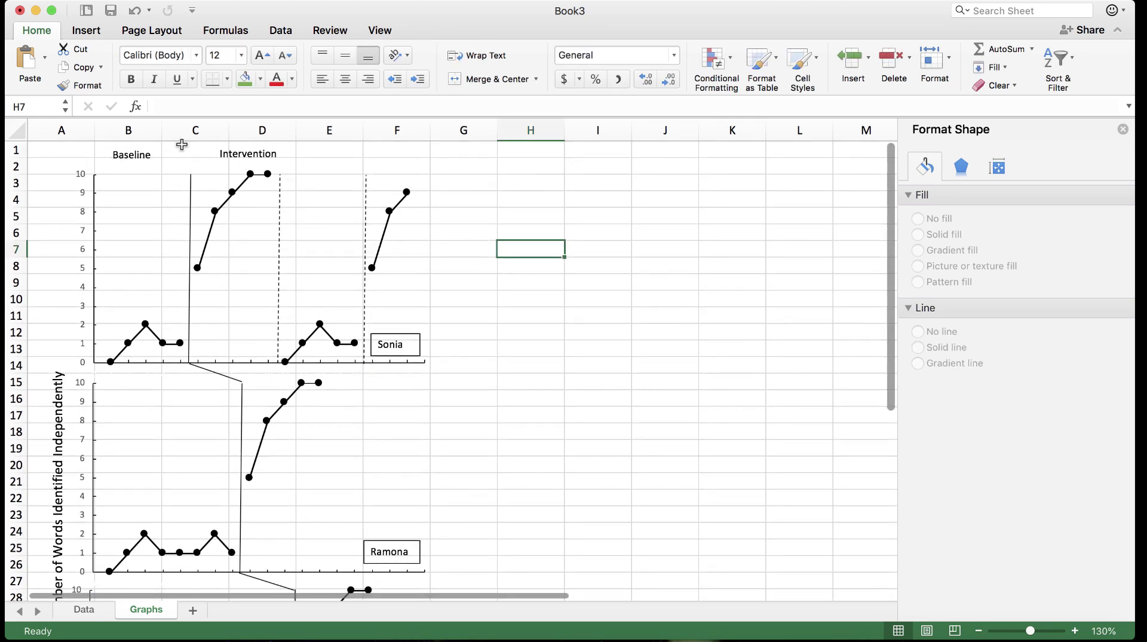
Step: Shift the Intervention label slightly left over its phase and place a copy of the Baseline label above the top chart's third phase
click(280, 144)
drag(280, 144, 267, 146)
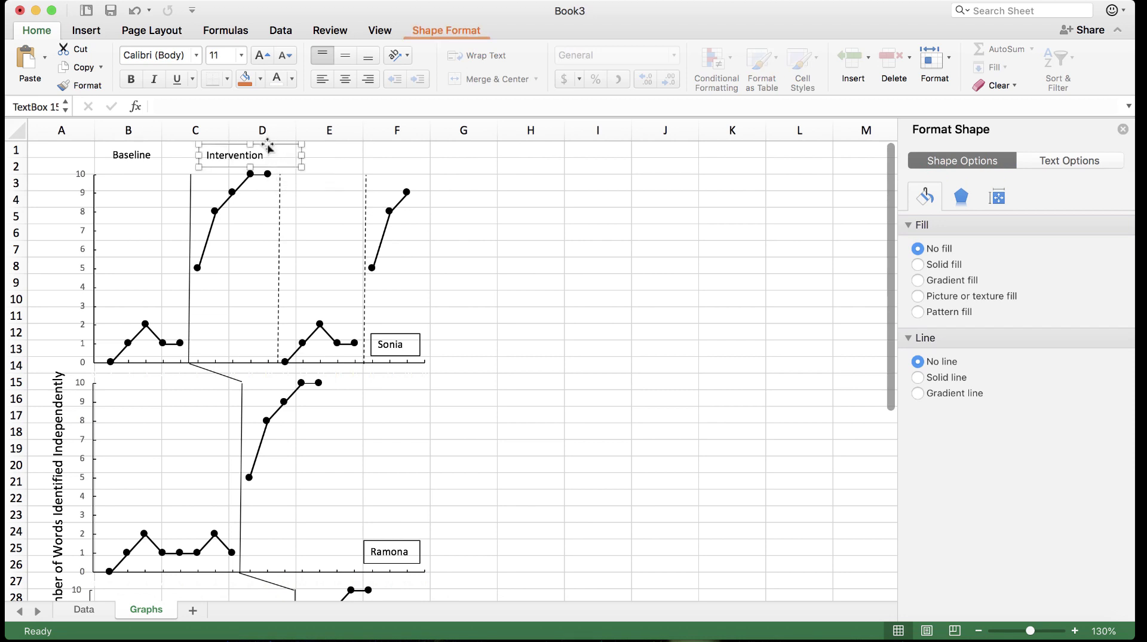
click(128, 152)
key(super+b)
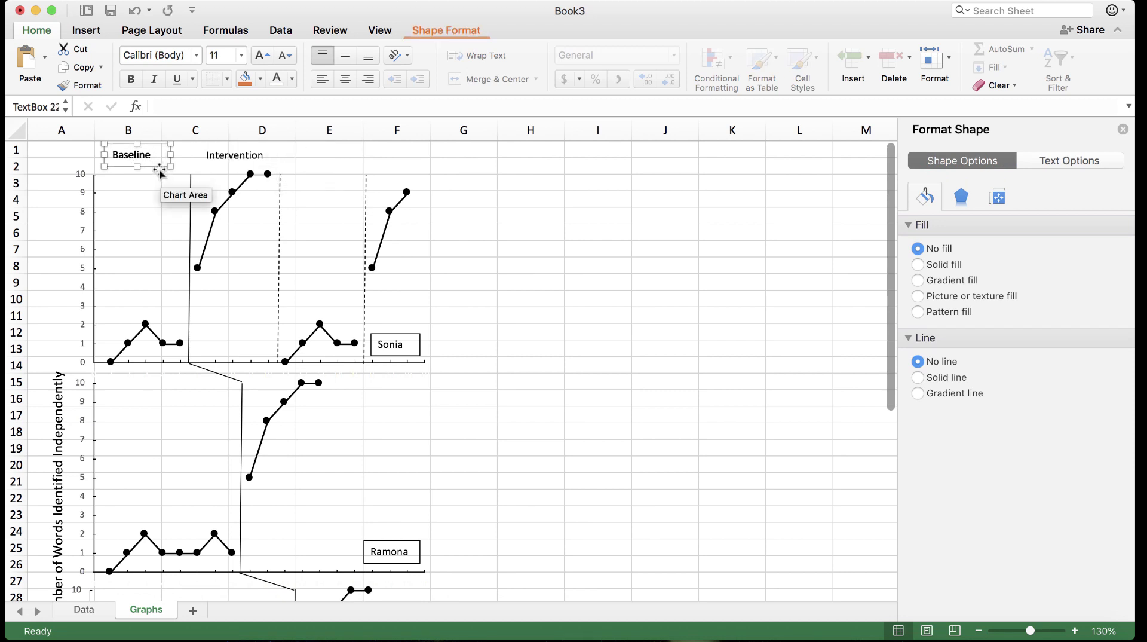
drag(160, 172, 351, 165)
Step: Place a copy of the Intervention label above the top chart's fourth phase
click(254, 157)
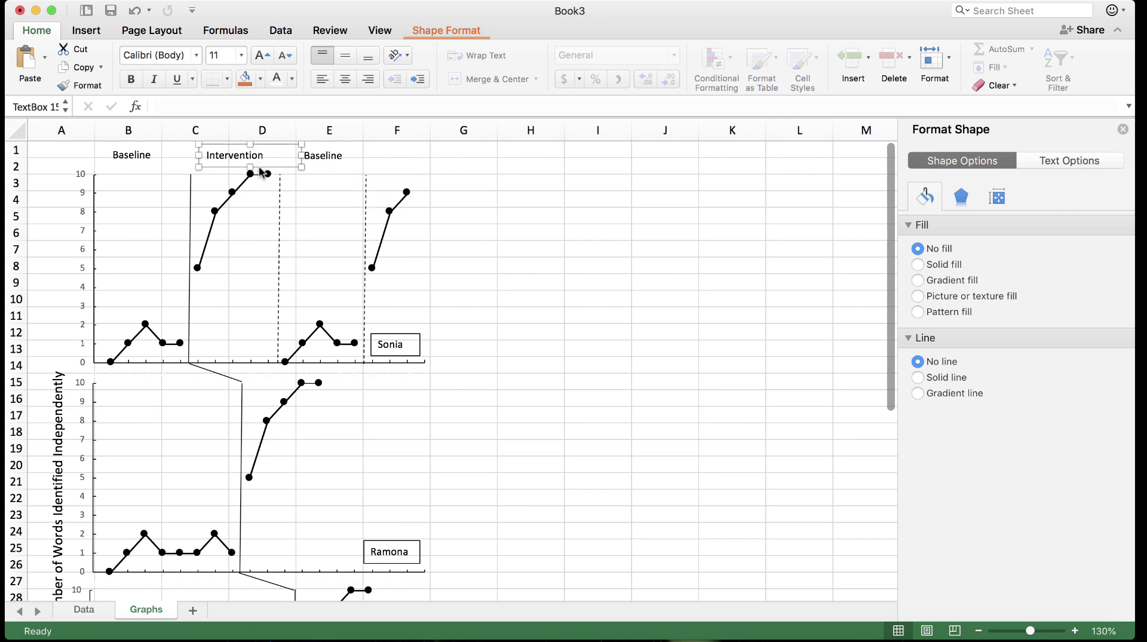
key(super+d)
drag(268, 178, 434, 166)
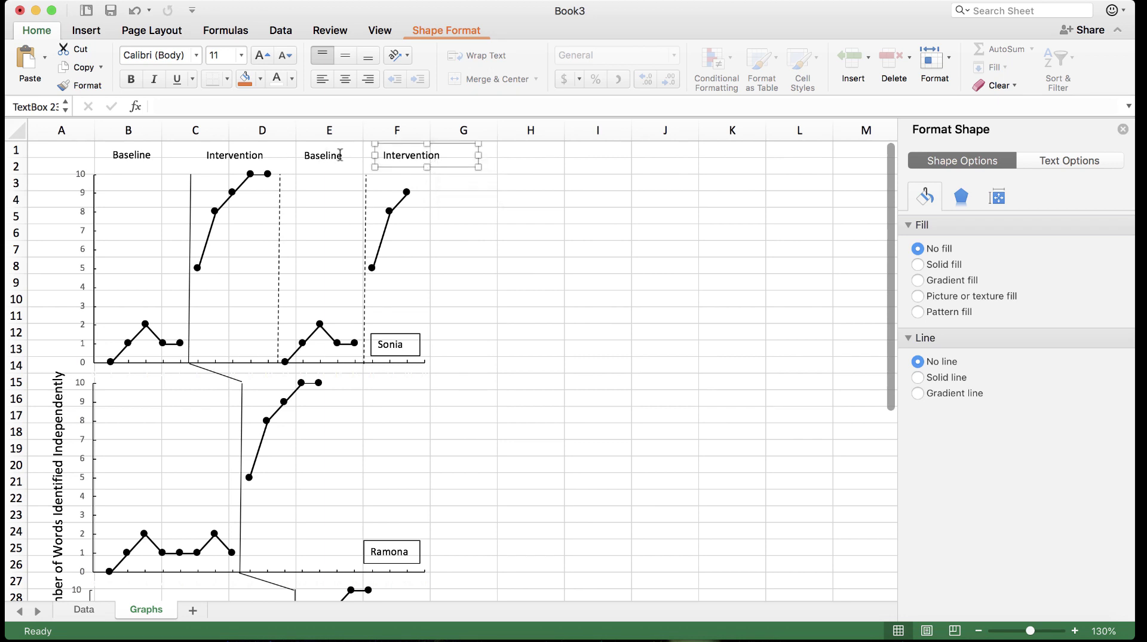
Step: Replace the Baseline label above the top chart's third phase with B
click(340, 155)
double_click(340, 156)
text(P)
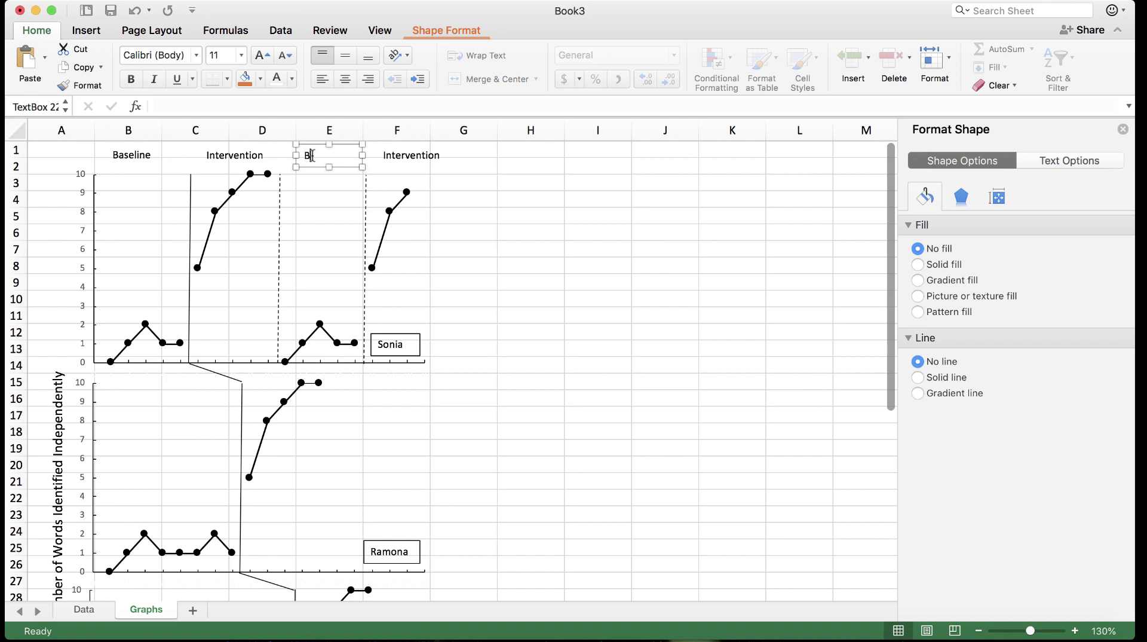
Step: Replace the Baseline label above the top chart's first phase with A and the Intervention label above its second phase with B
click(148, 158)
double_click(132, 157)
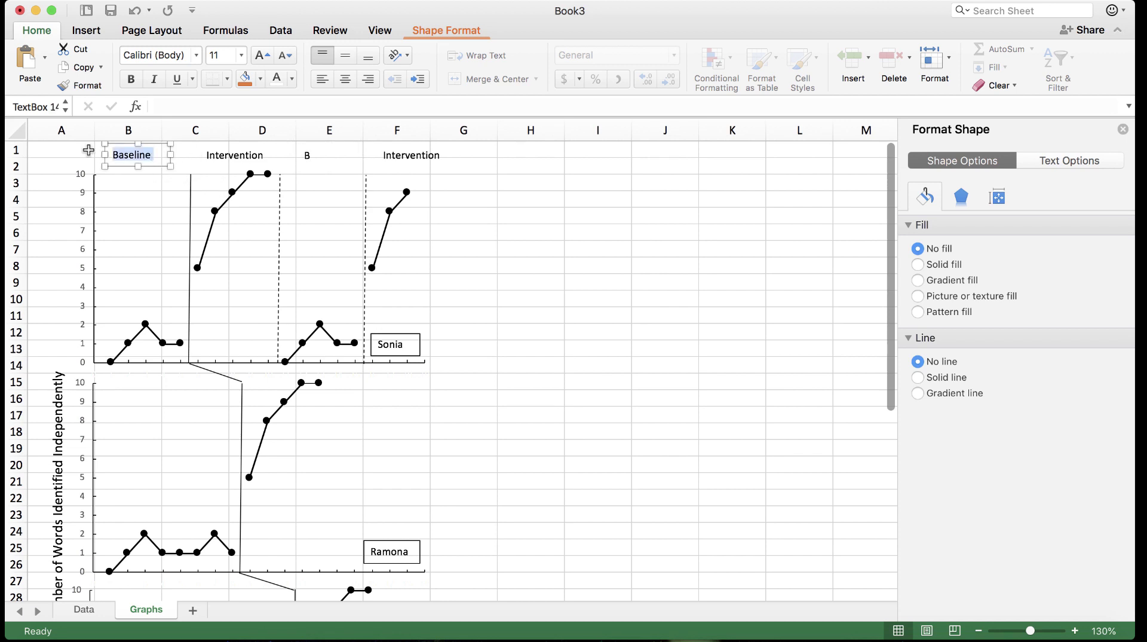
text(A)
click(262, 157)
double_click(204, 156)
text(B)
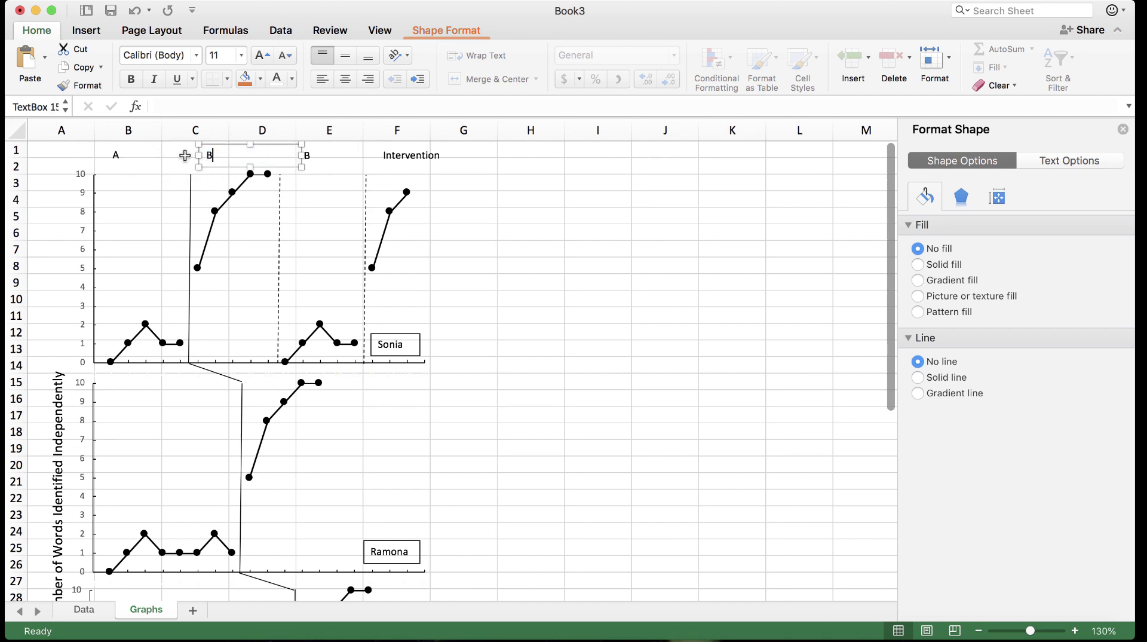
Step: Replace the Intervention label above the top chart's fourth phase with B
click(440, 154)
double_click(394, 155)
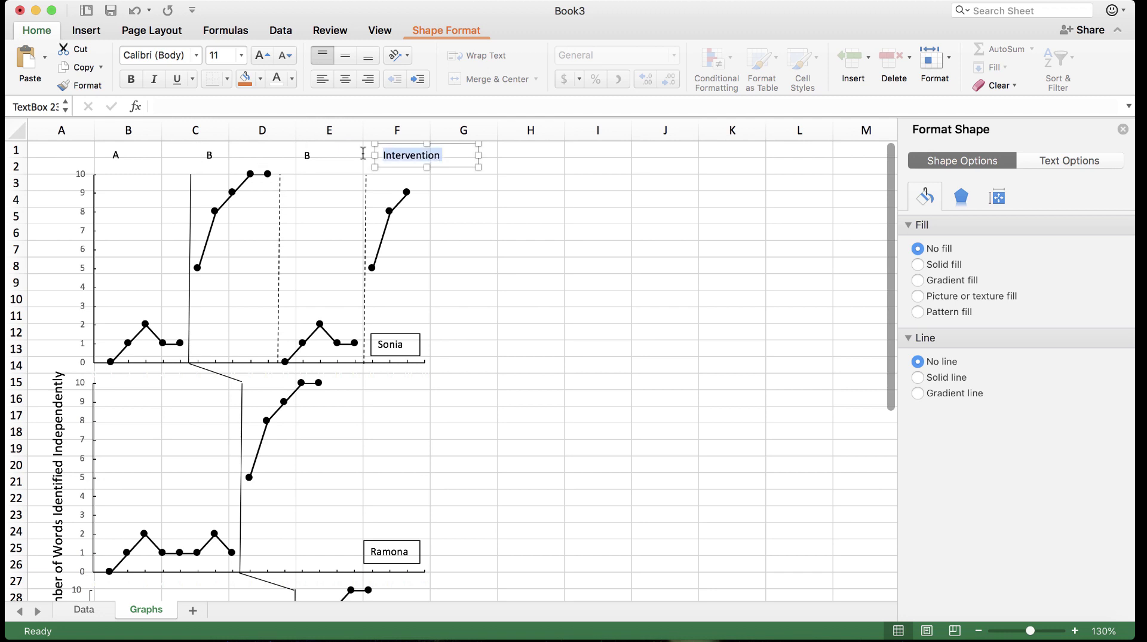
text(B)
click(601, 280)
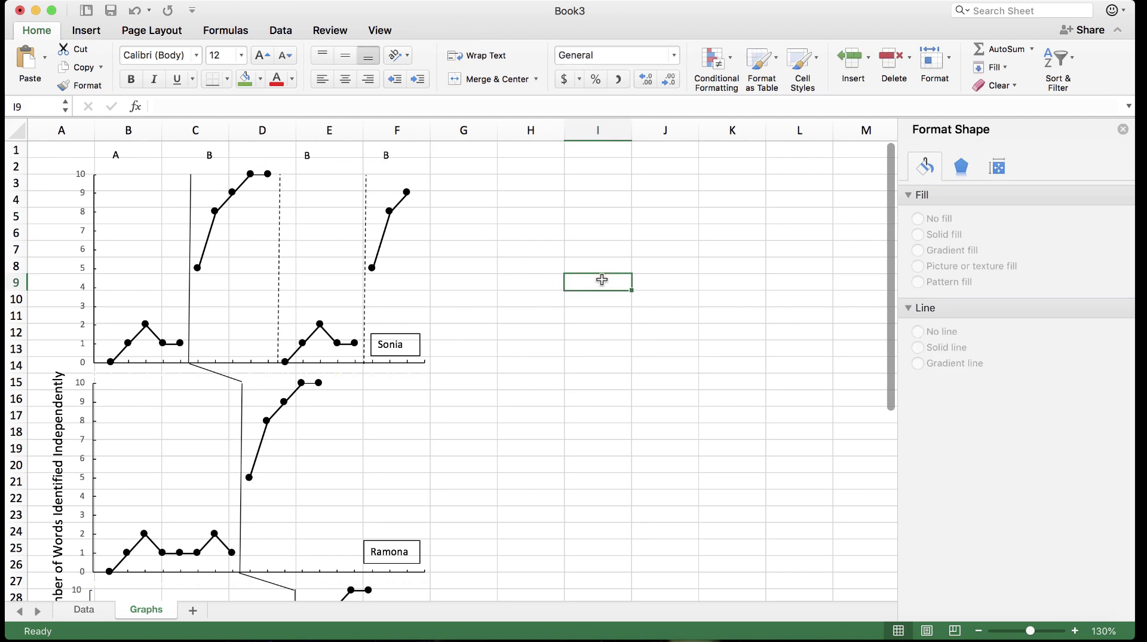
Step: Correct the label above the top chart's third phase to A
double_click(314, 156)
key(BackSpace)
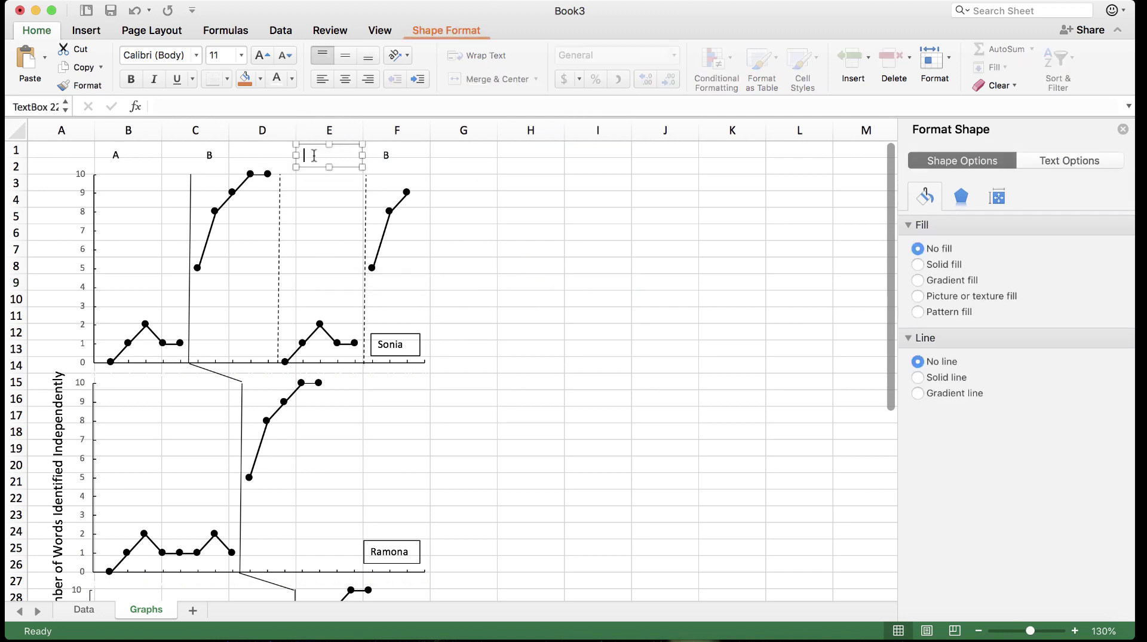
click(557, 248)
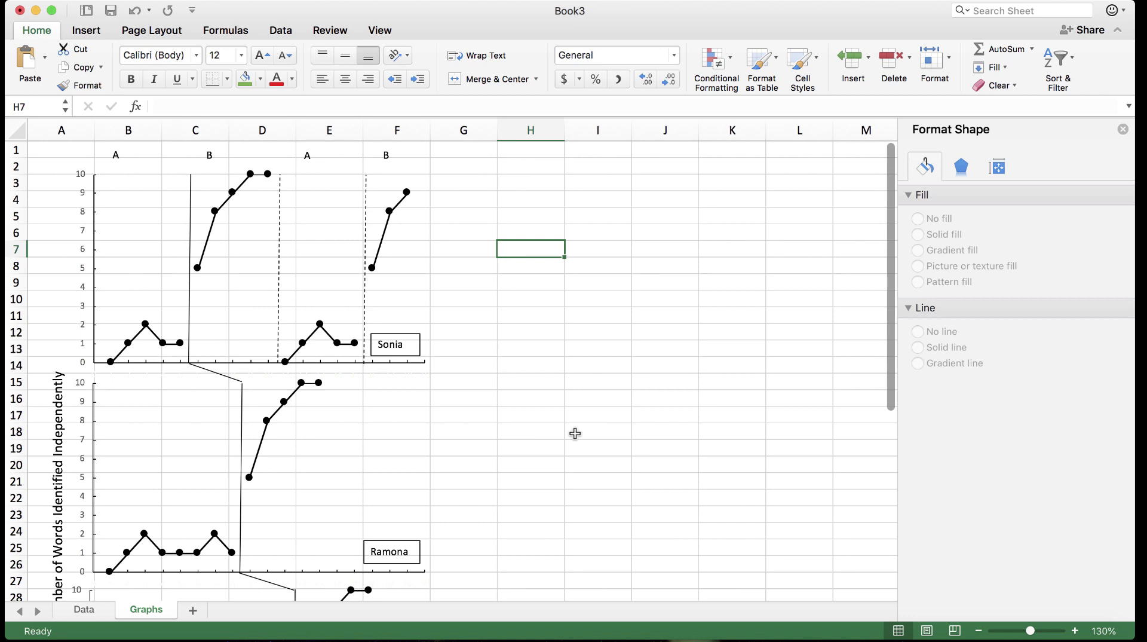
Step: Switch to the Data sheet to view the three participants' session, phase and DV columns
click(96, 611)
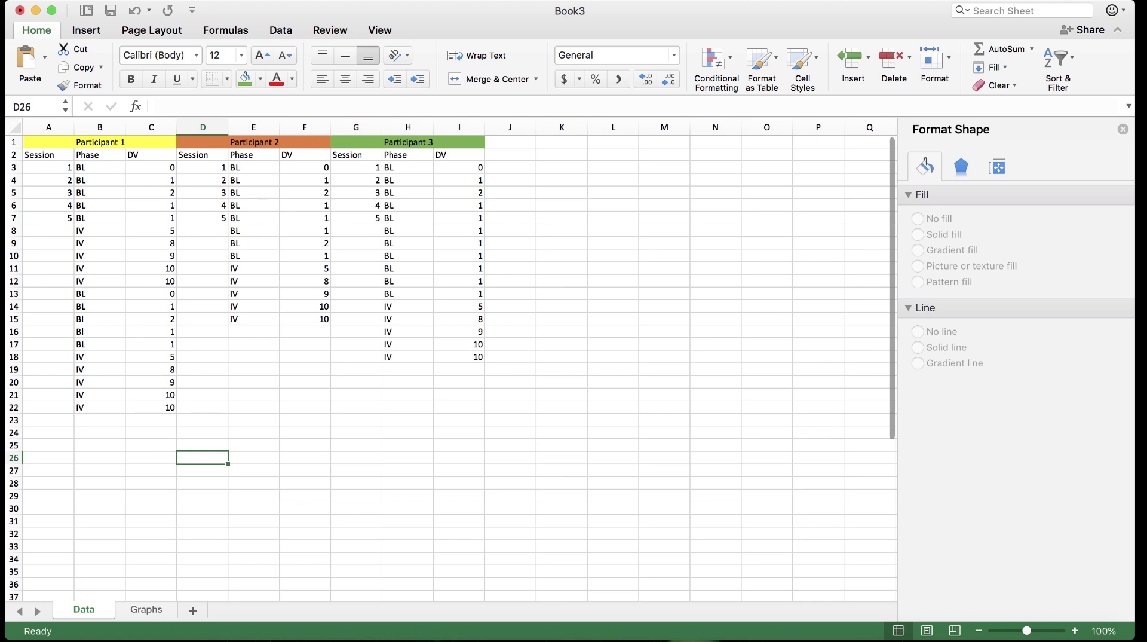
click(769, 0)
click(786, 51)
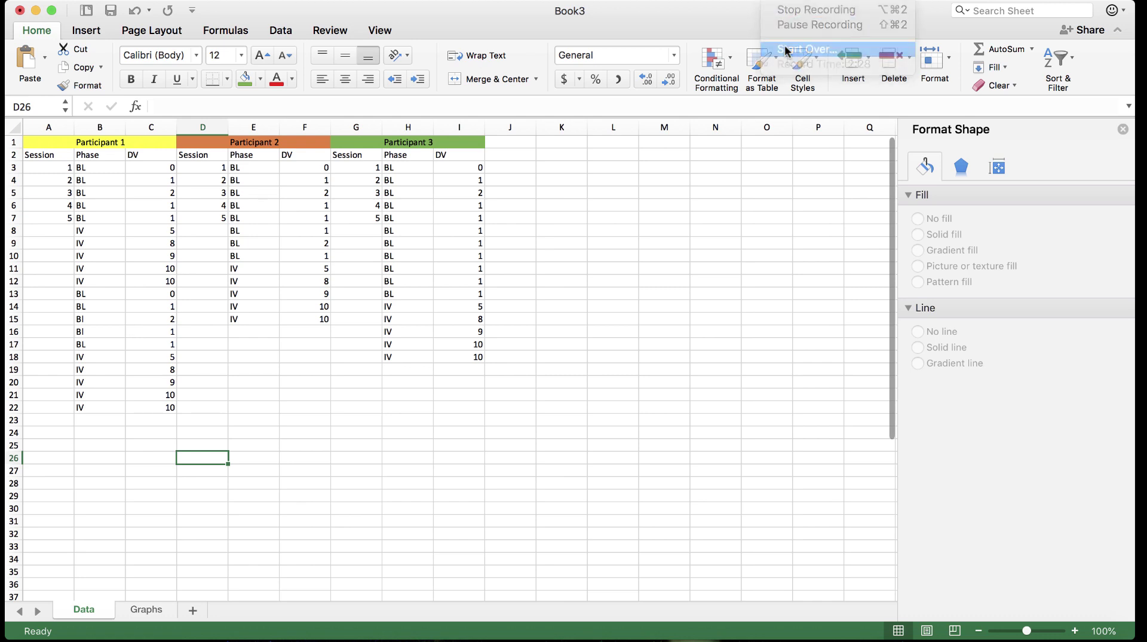